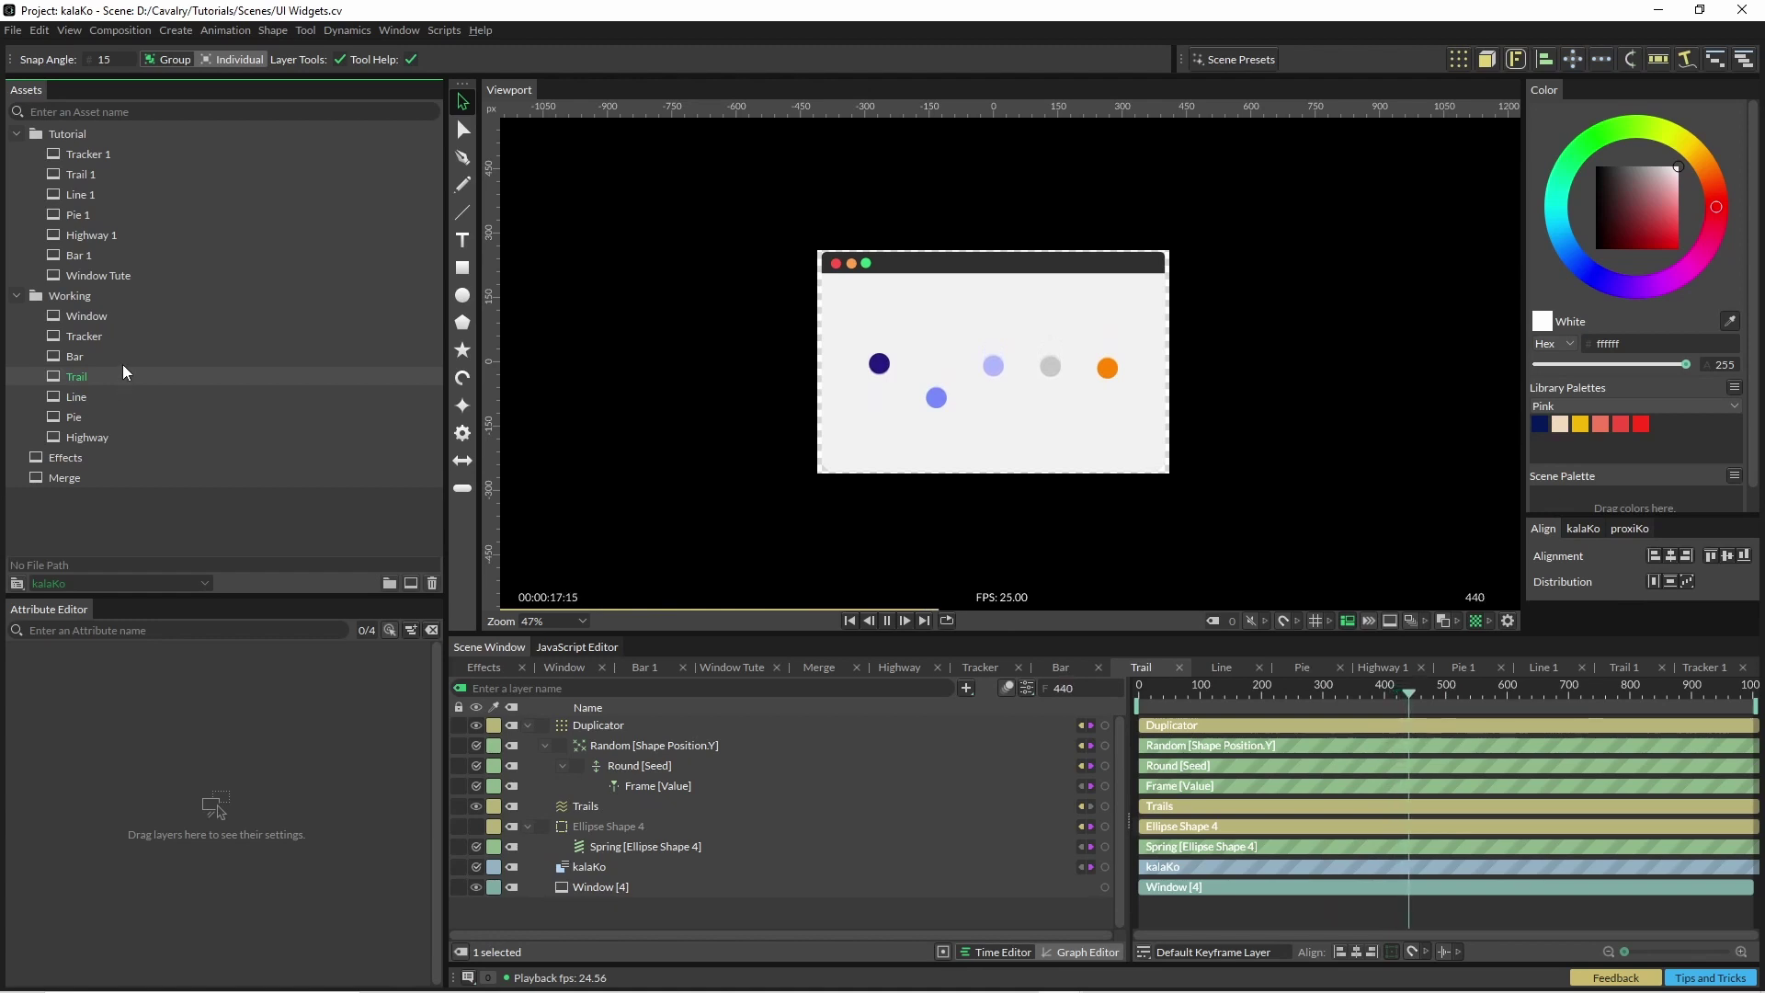
Open the Highway composition from the Assets panel to preview its shuffling bars
{"action": "double_click", "coordinate": [157, 442]}
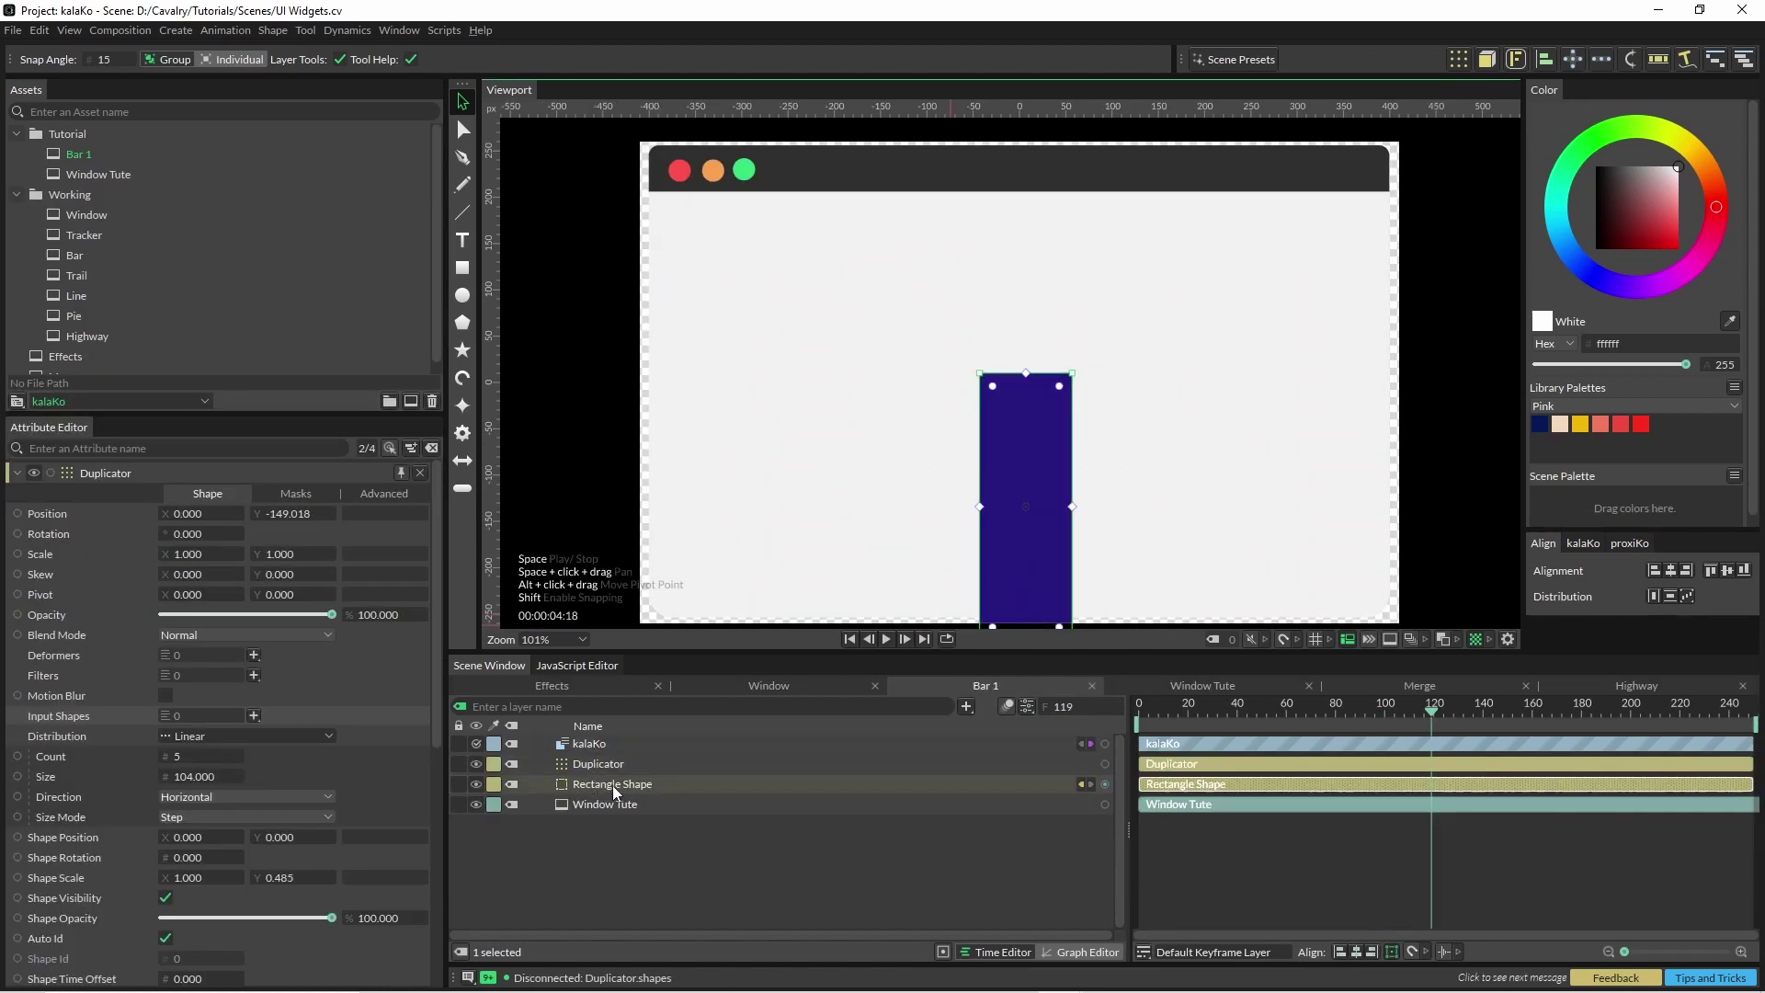
Add an Align deformer to the rectangle and set its vertical alignment in the window
{"action": "left_click", "coordinate": [612, 786]}
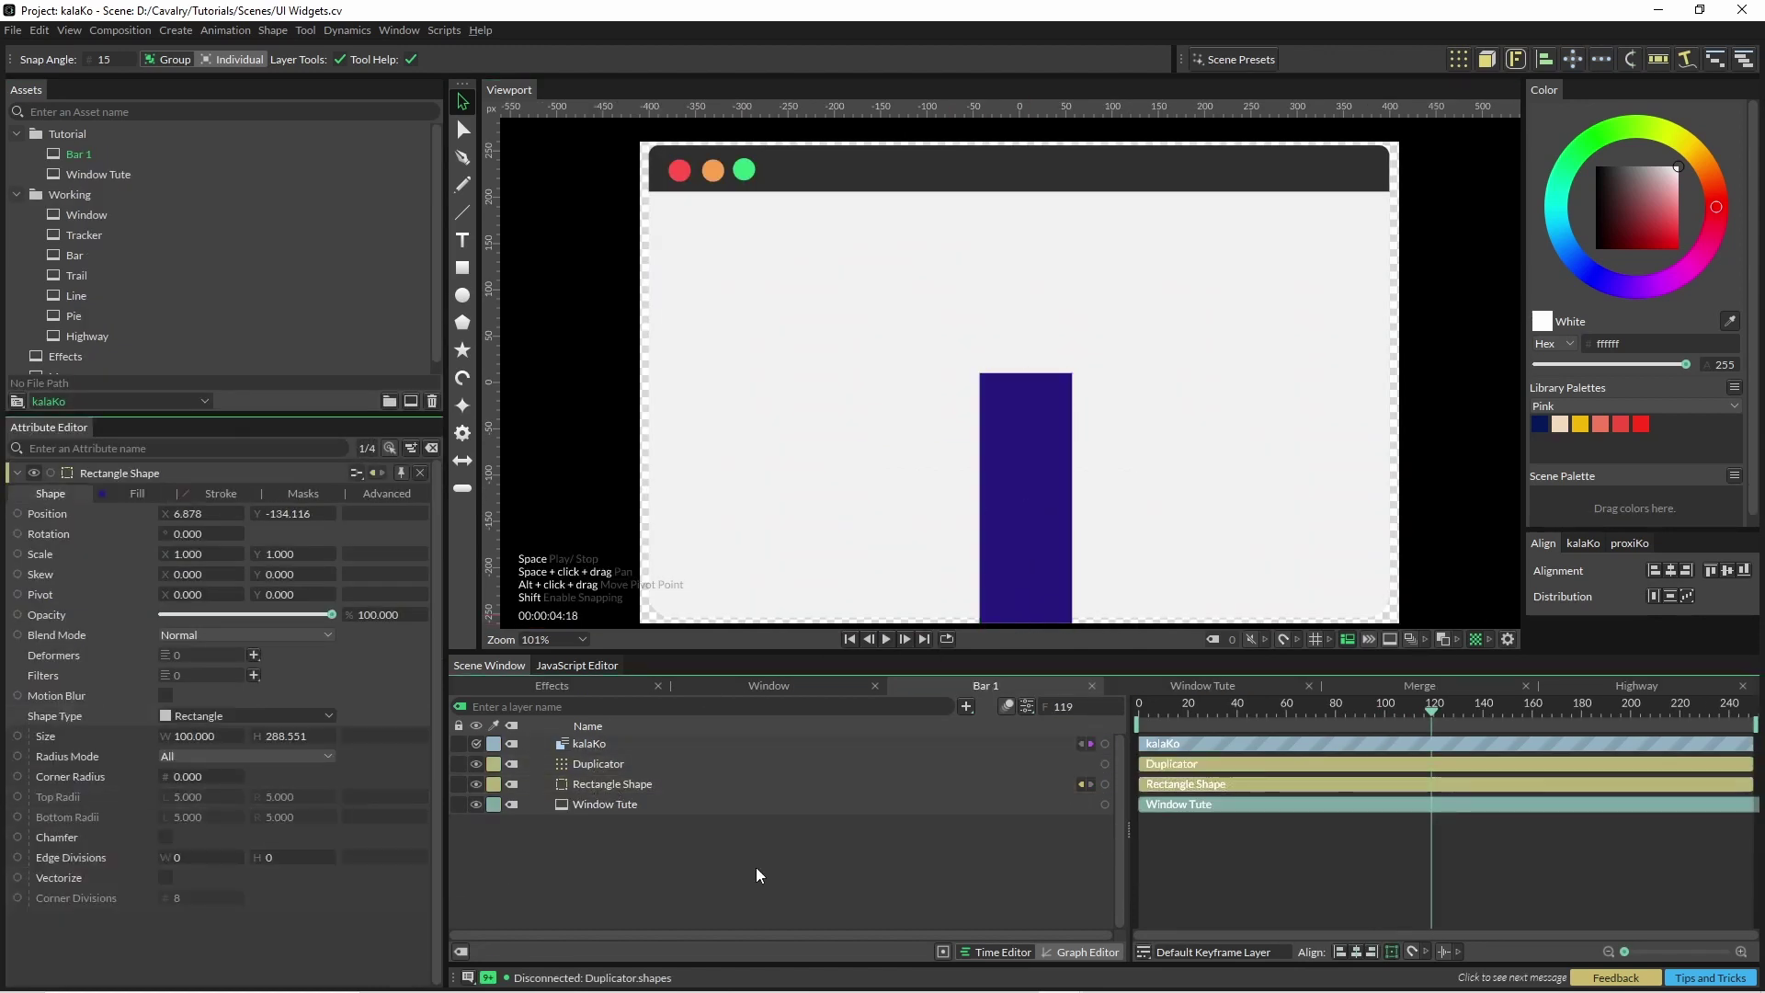
{"action": "left_click", "coordinate": [254, 655]}
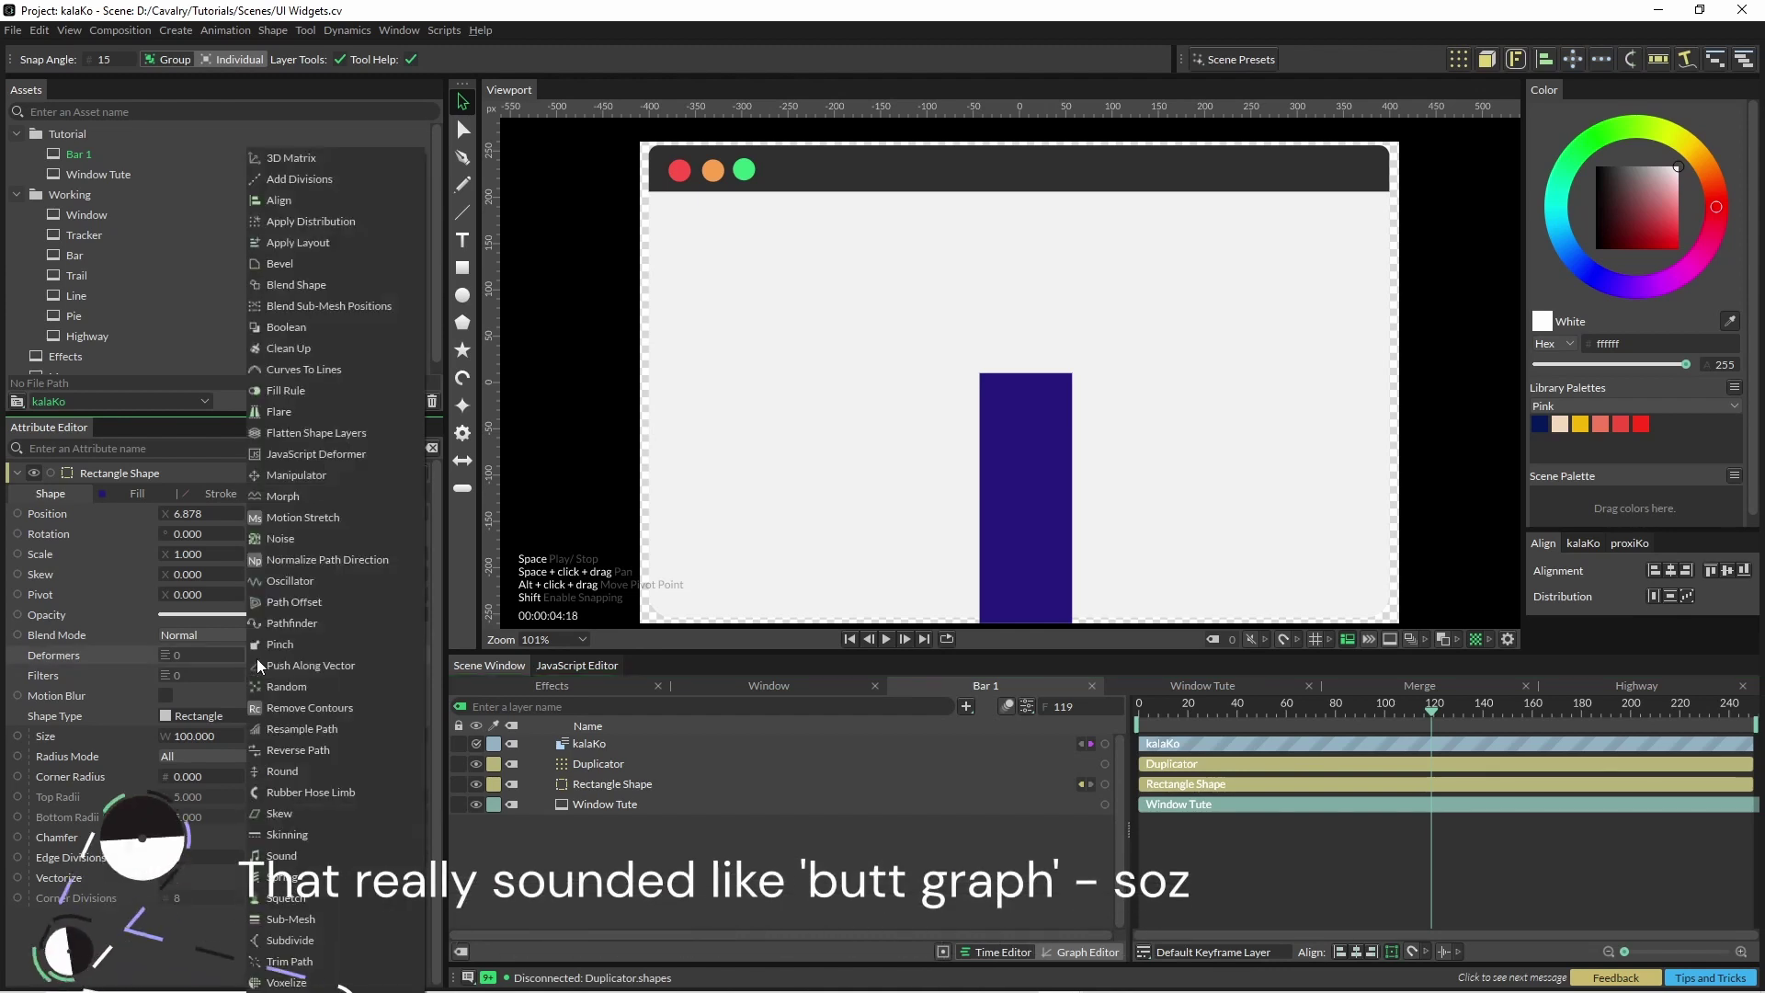
{"action": "left_click", "coordinate": [291, 202]}
{"action": "left_click", "coordinate": [640, 807]}
{"action": "left_click_drag", "start_coordinate": [248, 557], "coordinate": [399, 575]}
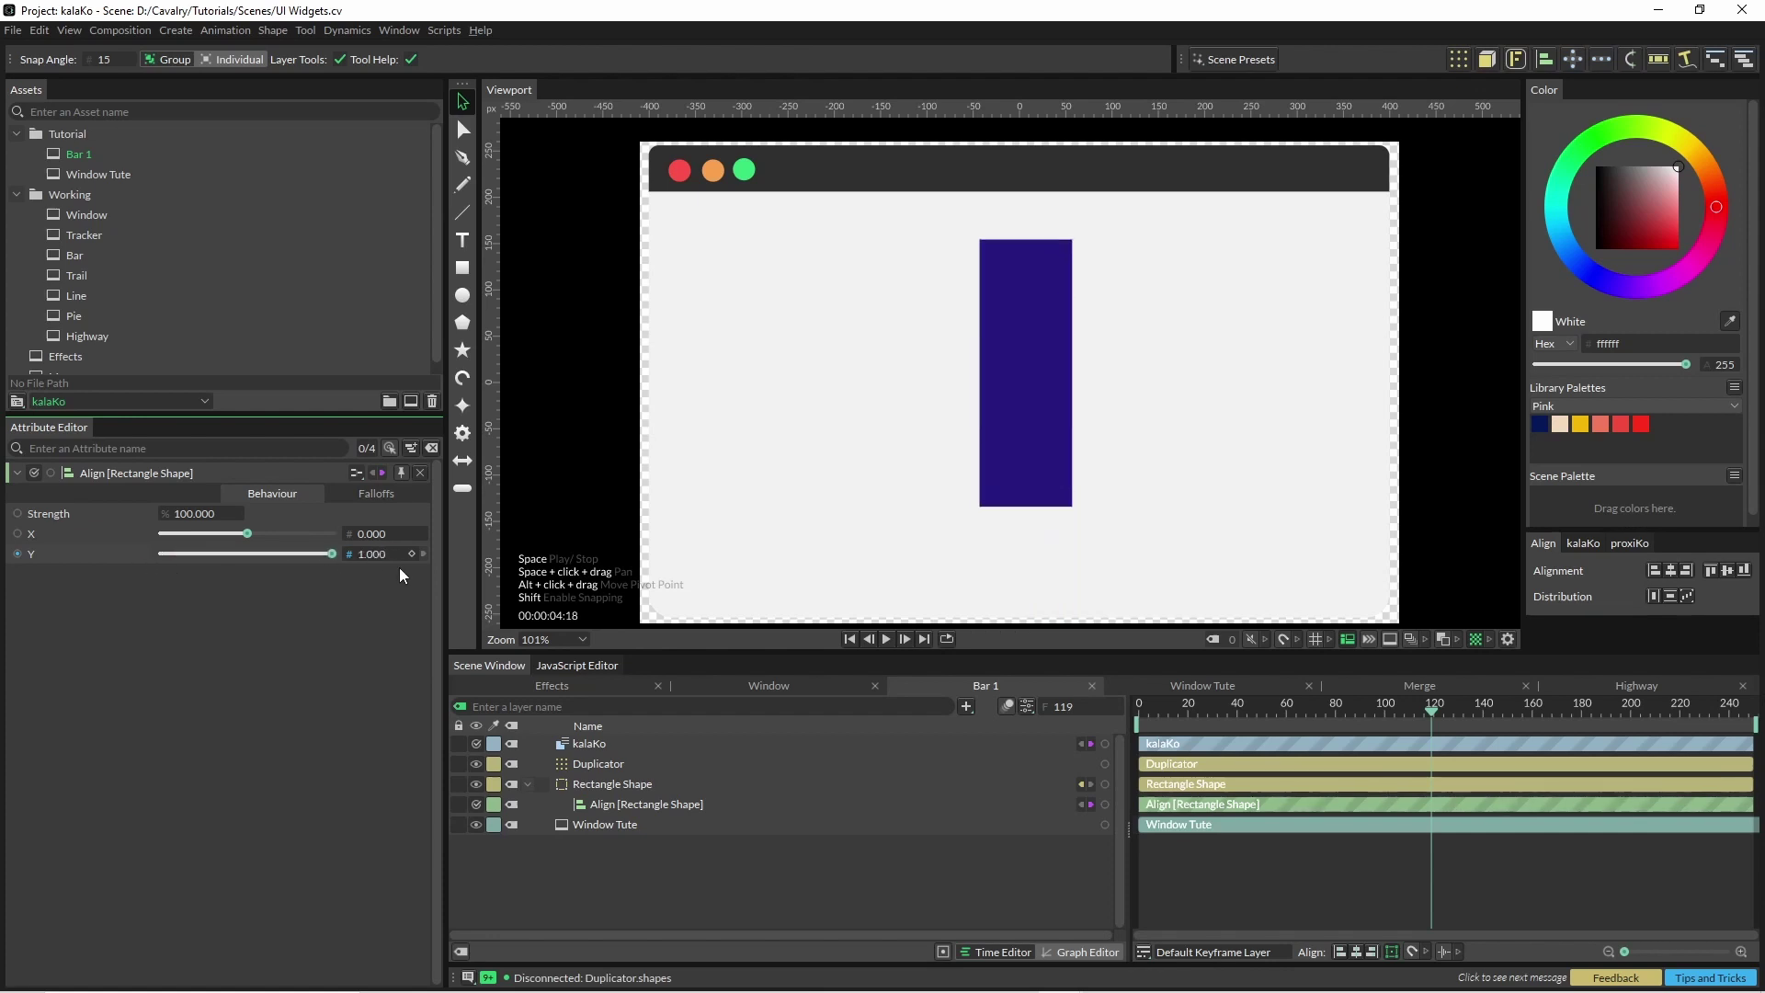
Drive the rectangle's height with a Noise behaviour ranging from 10 to 350
{"action": "left_click", "coordinate": [632, 784]}
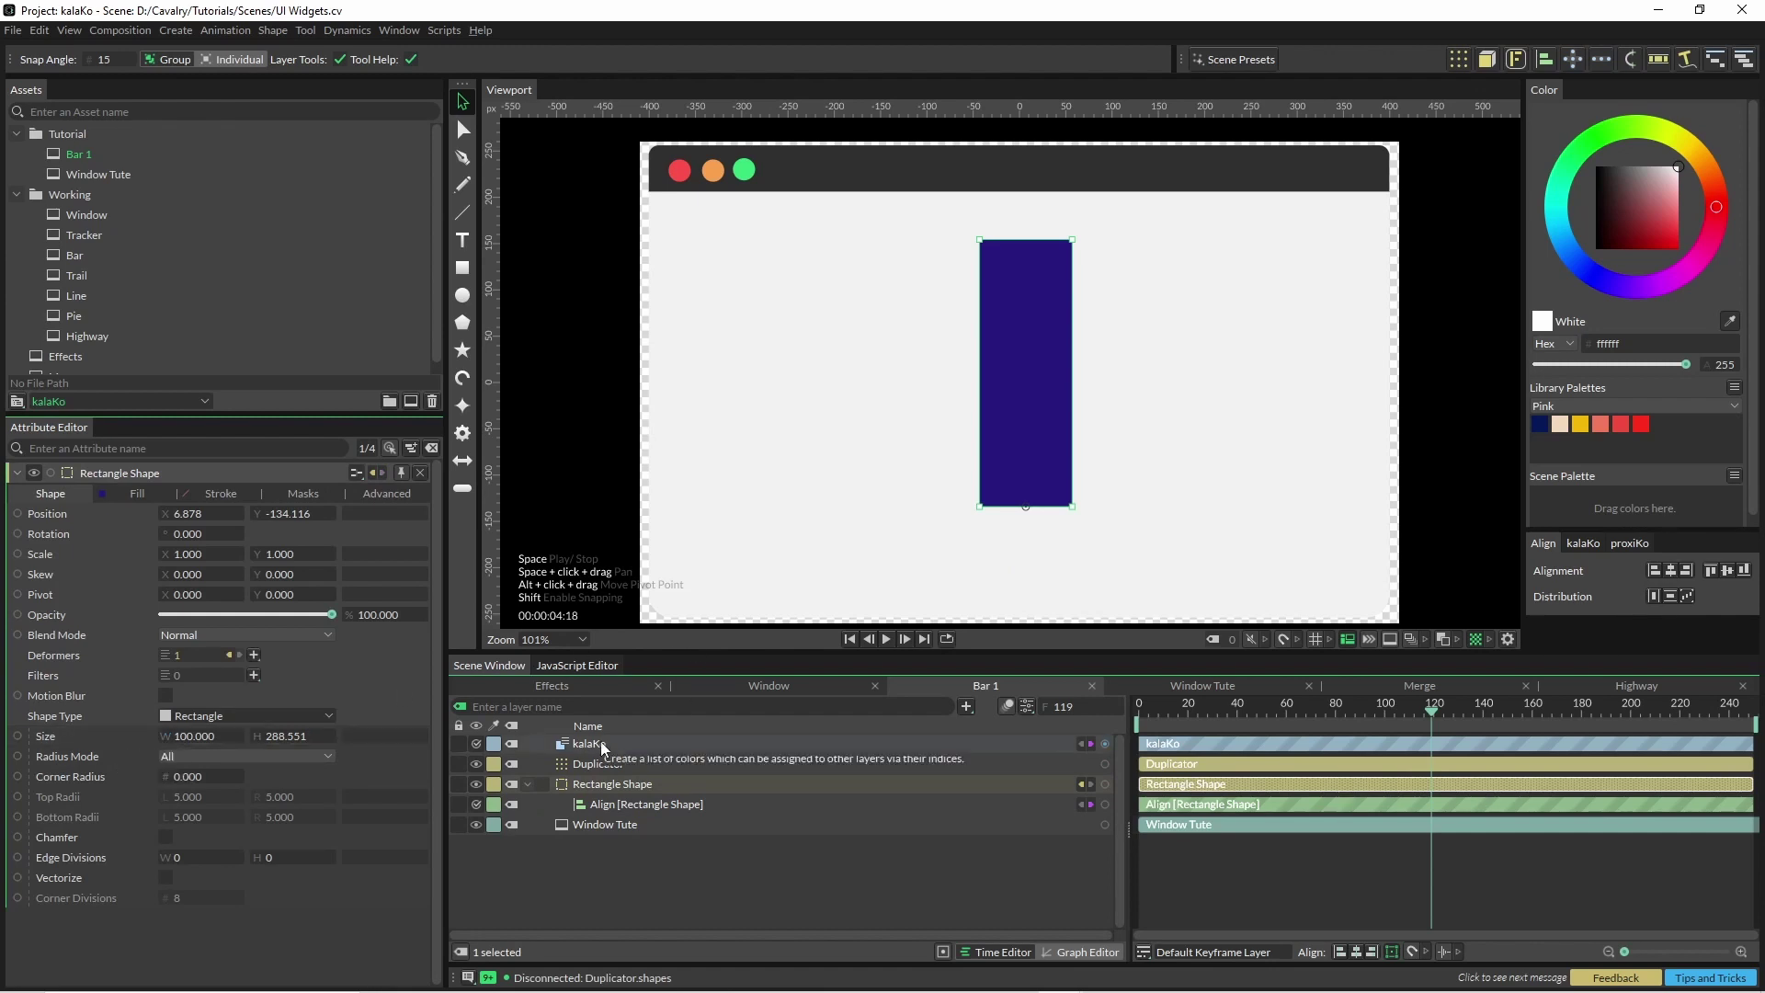
{"action": "right_click", "coordinate": [96, 737]}
{"action": "mouse_move", "coordinate": [263, 557]}
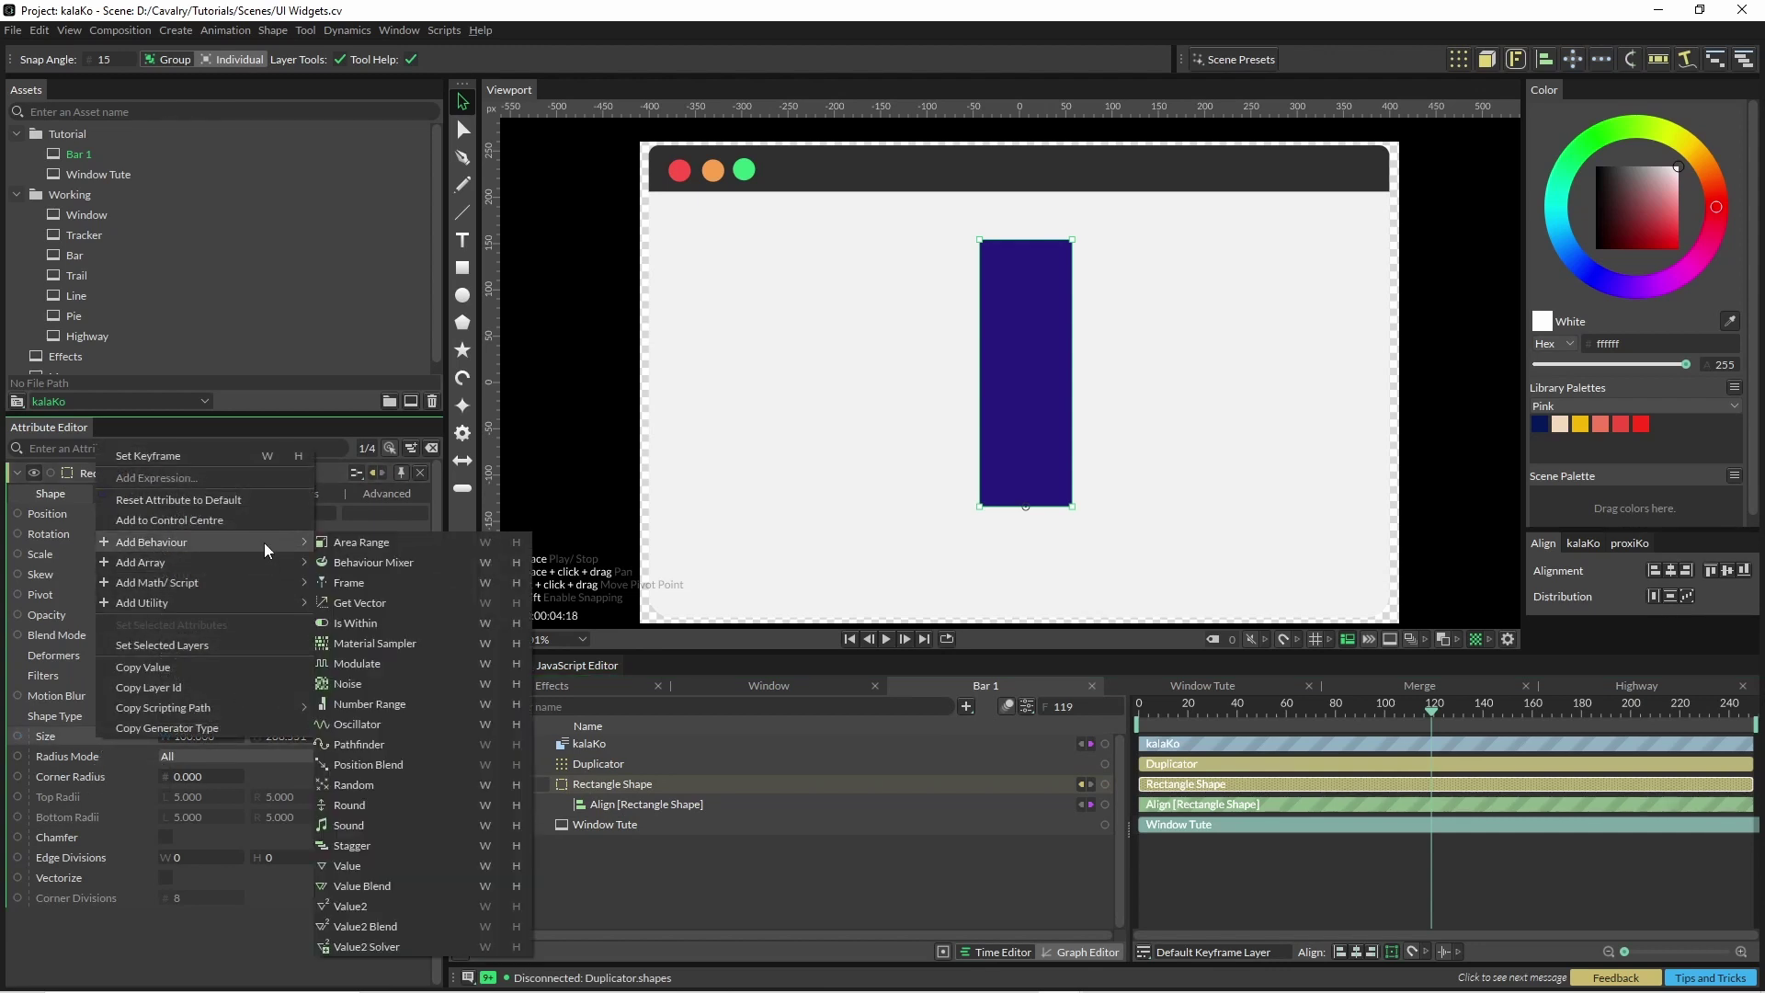
{"action": "left_click", "coordinate": [522, 684]}
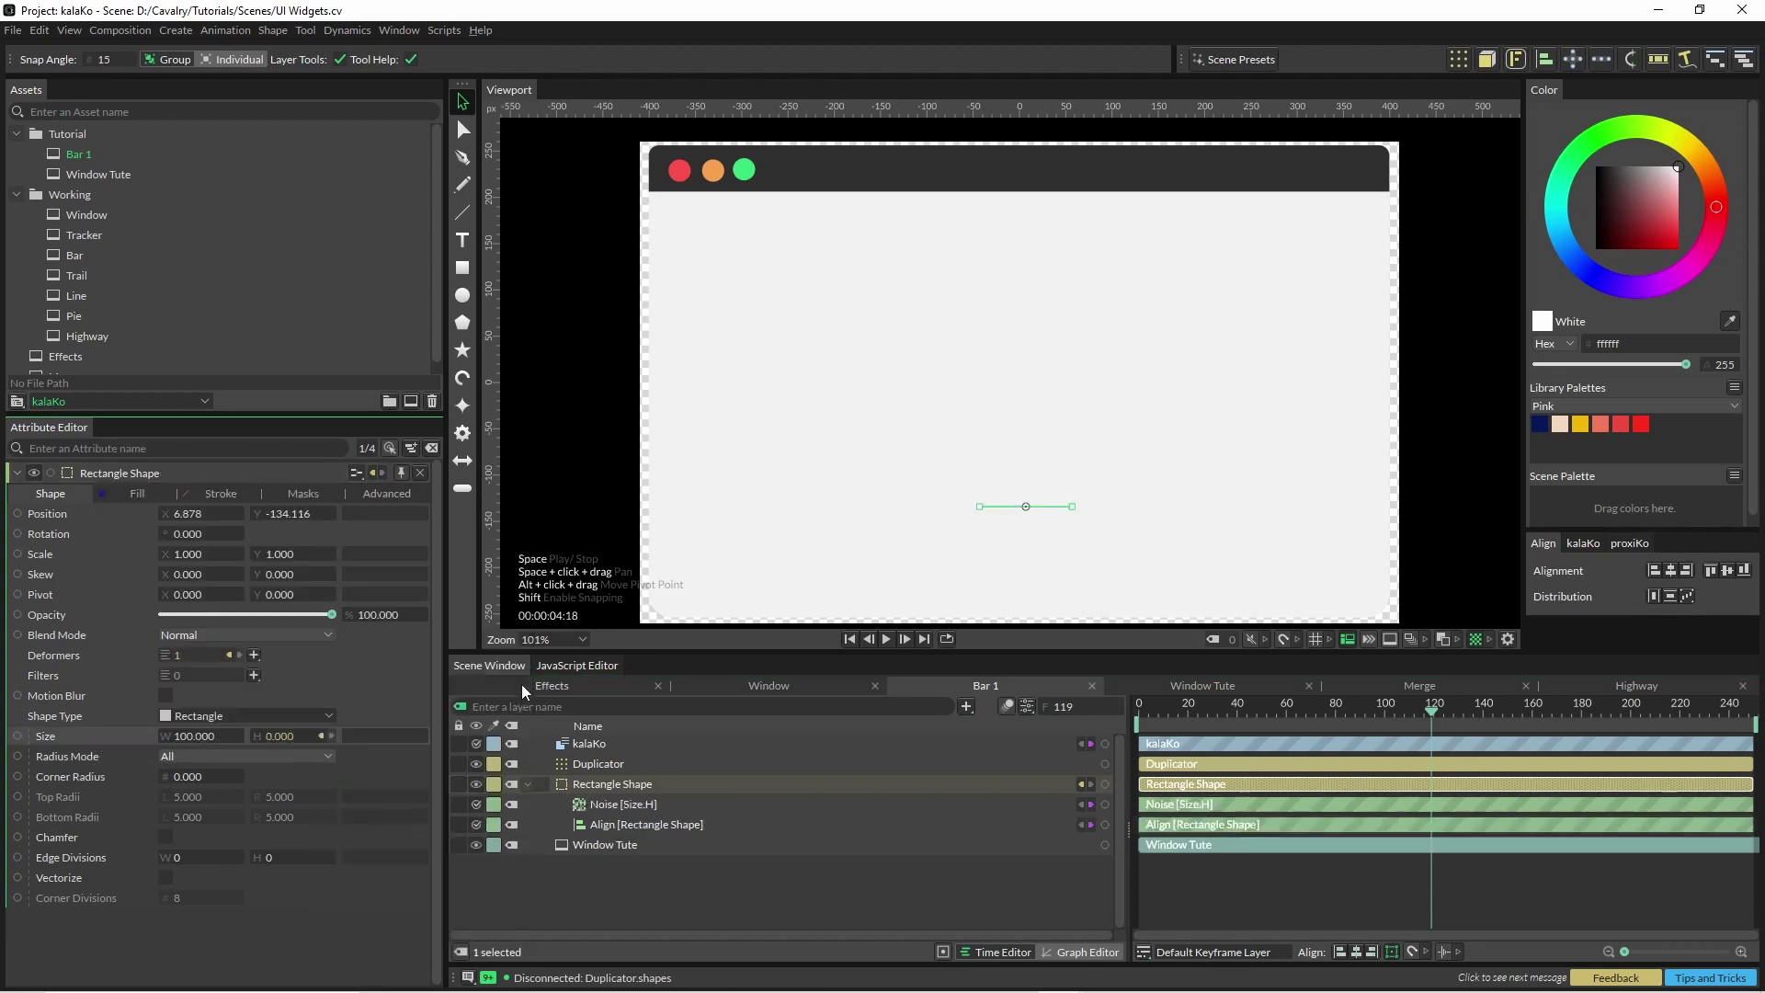
{"action": "left_click", "coordinate": [629, 807]}
{"action": "left_click", "coordinate": [193, 595]}
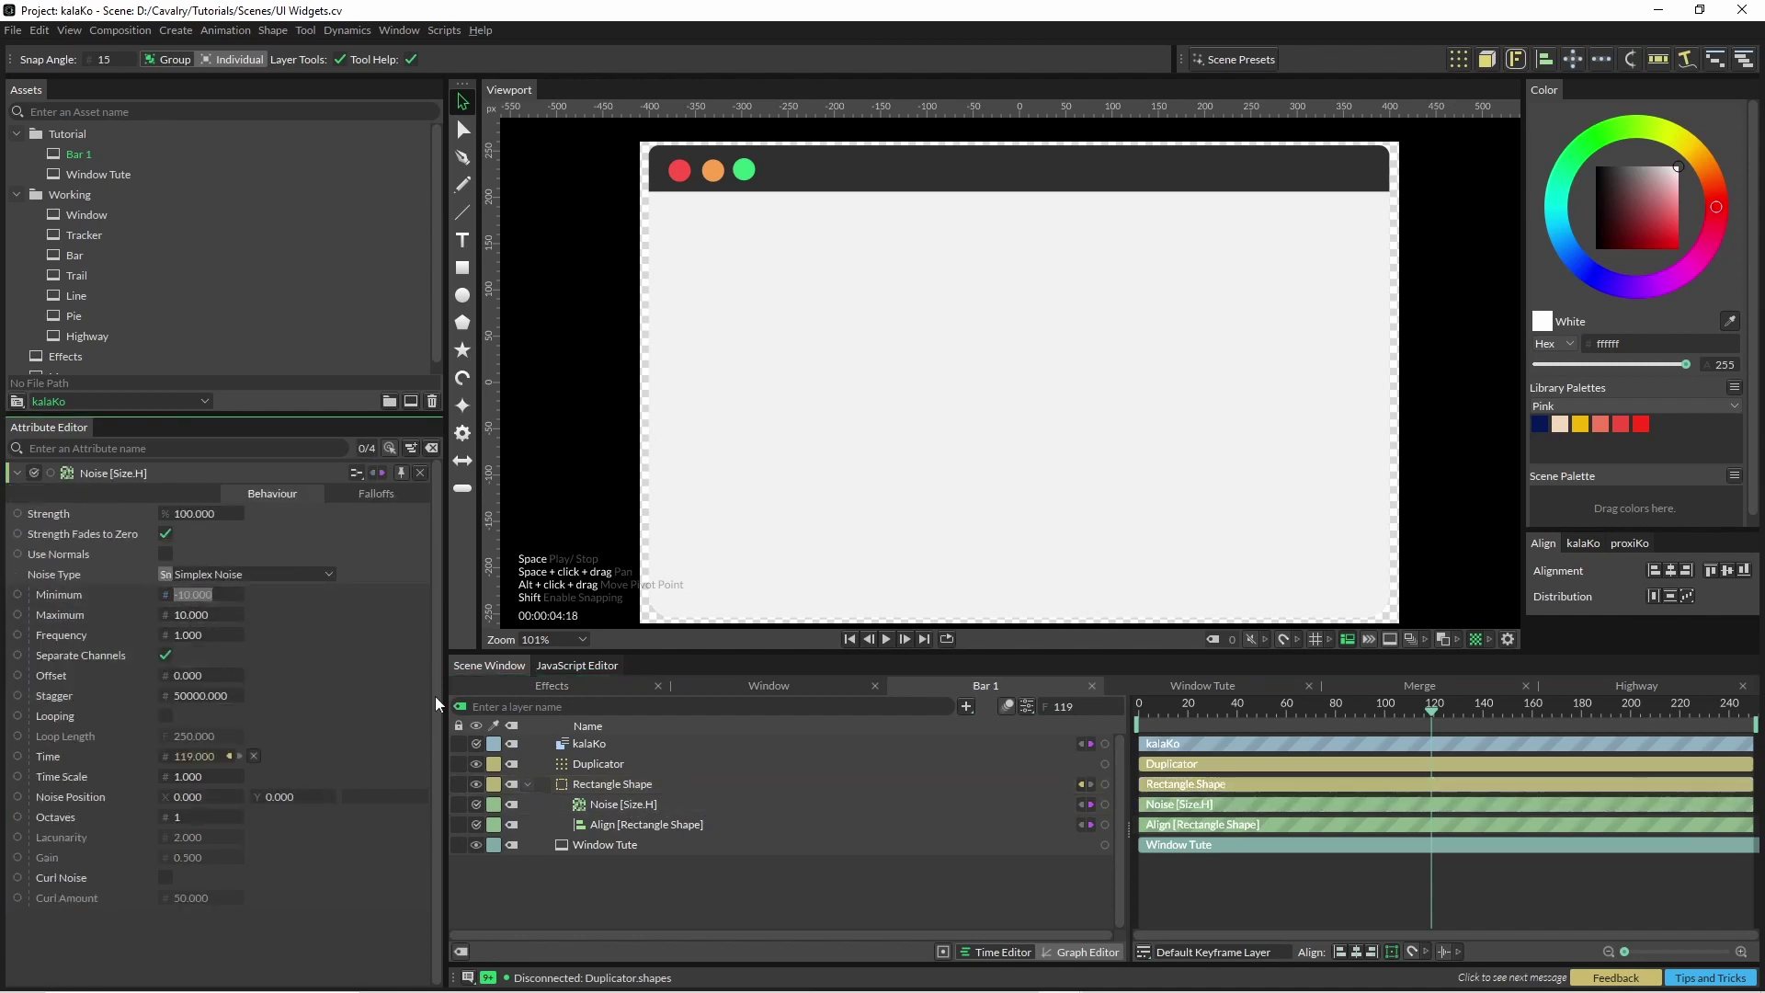
{"action": "type", "text": "10"}
{"action": "key", "text": "Tab"}
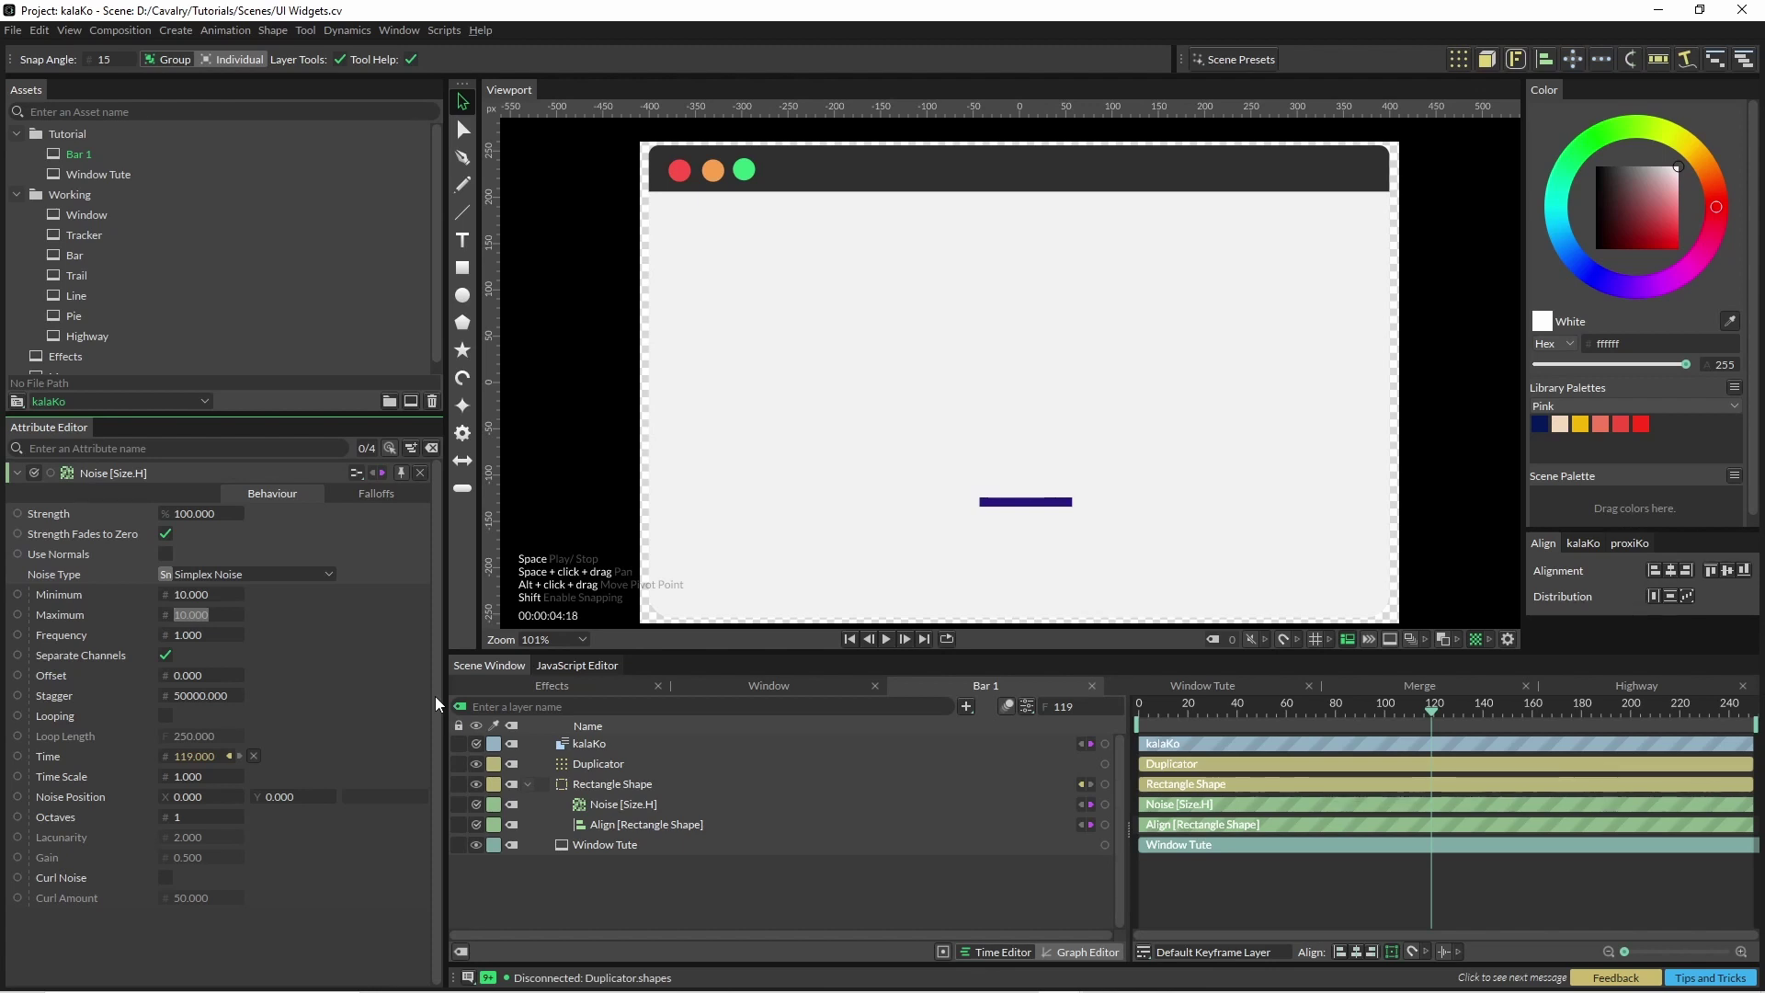
{"action": "type", "text": "350"}
{"action": "key", "text": "Return"}
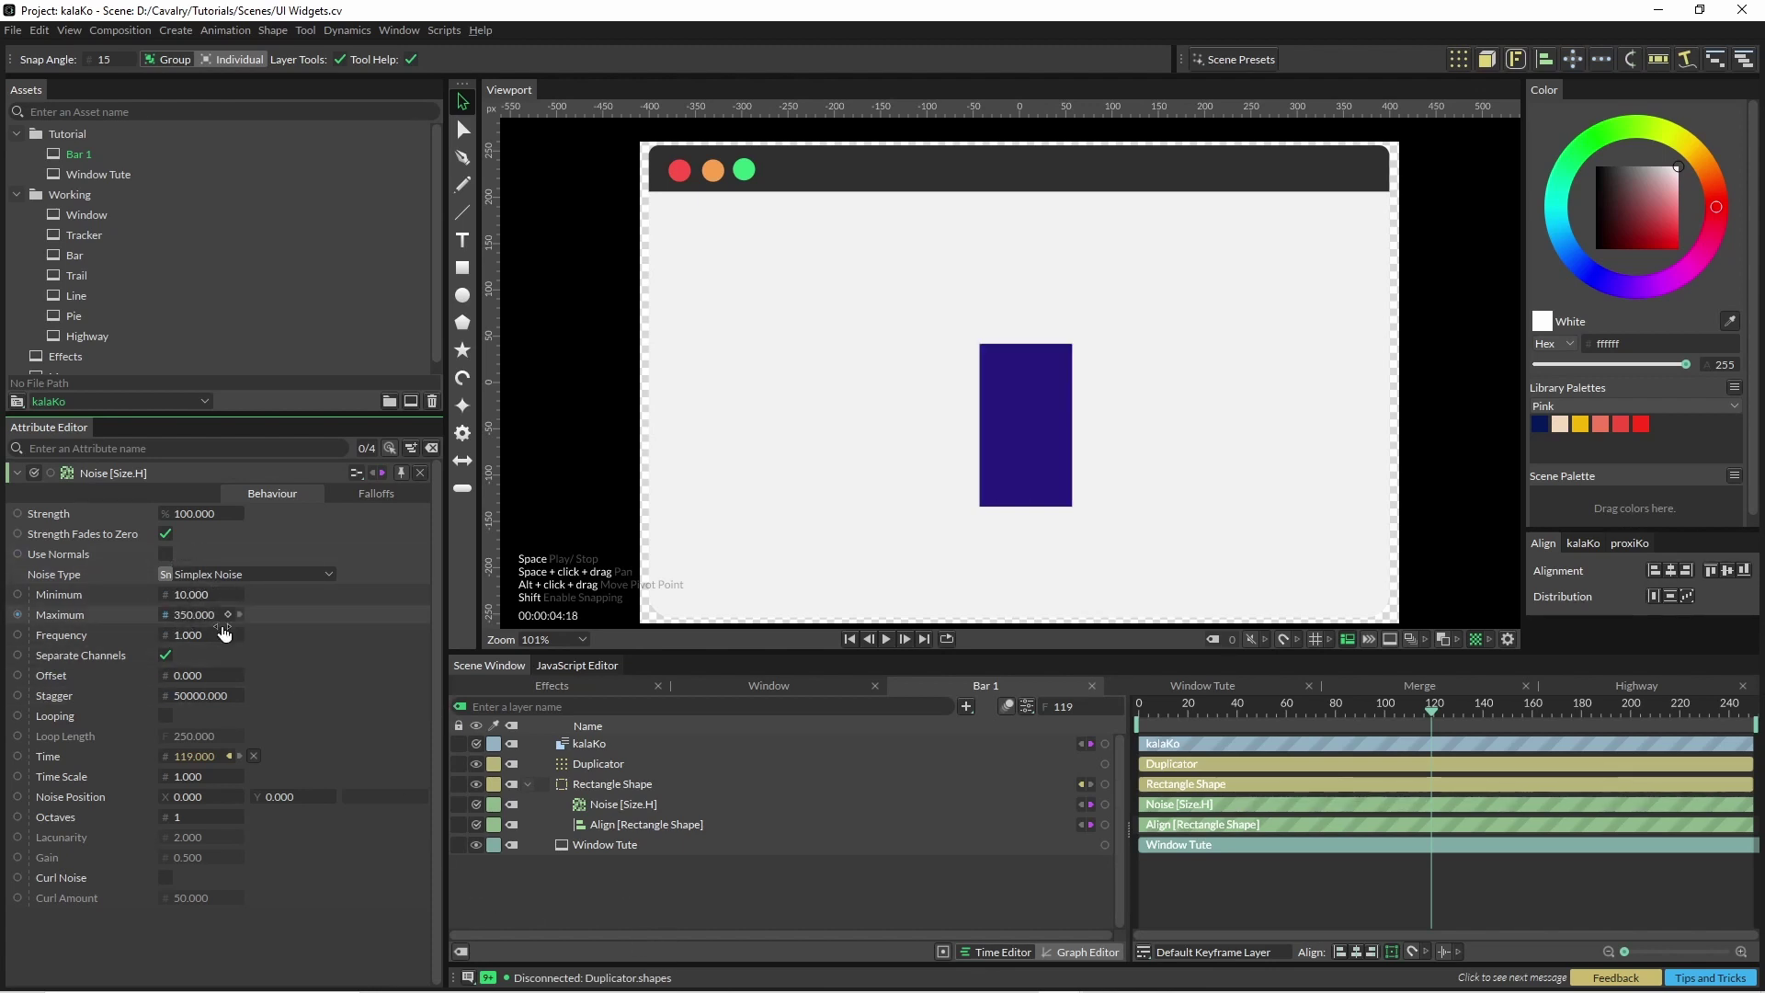
Preview the height noise, then connect the rectangle to the Duplicator as its Input Shape
{"action": "left_click", "coordinate": [887, 639]}
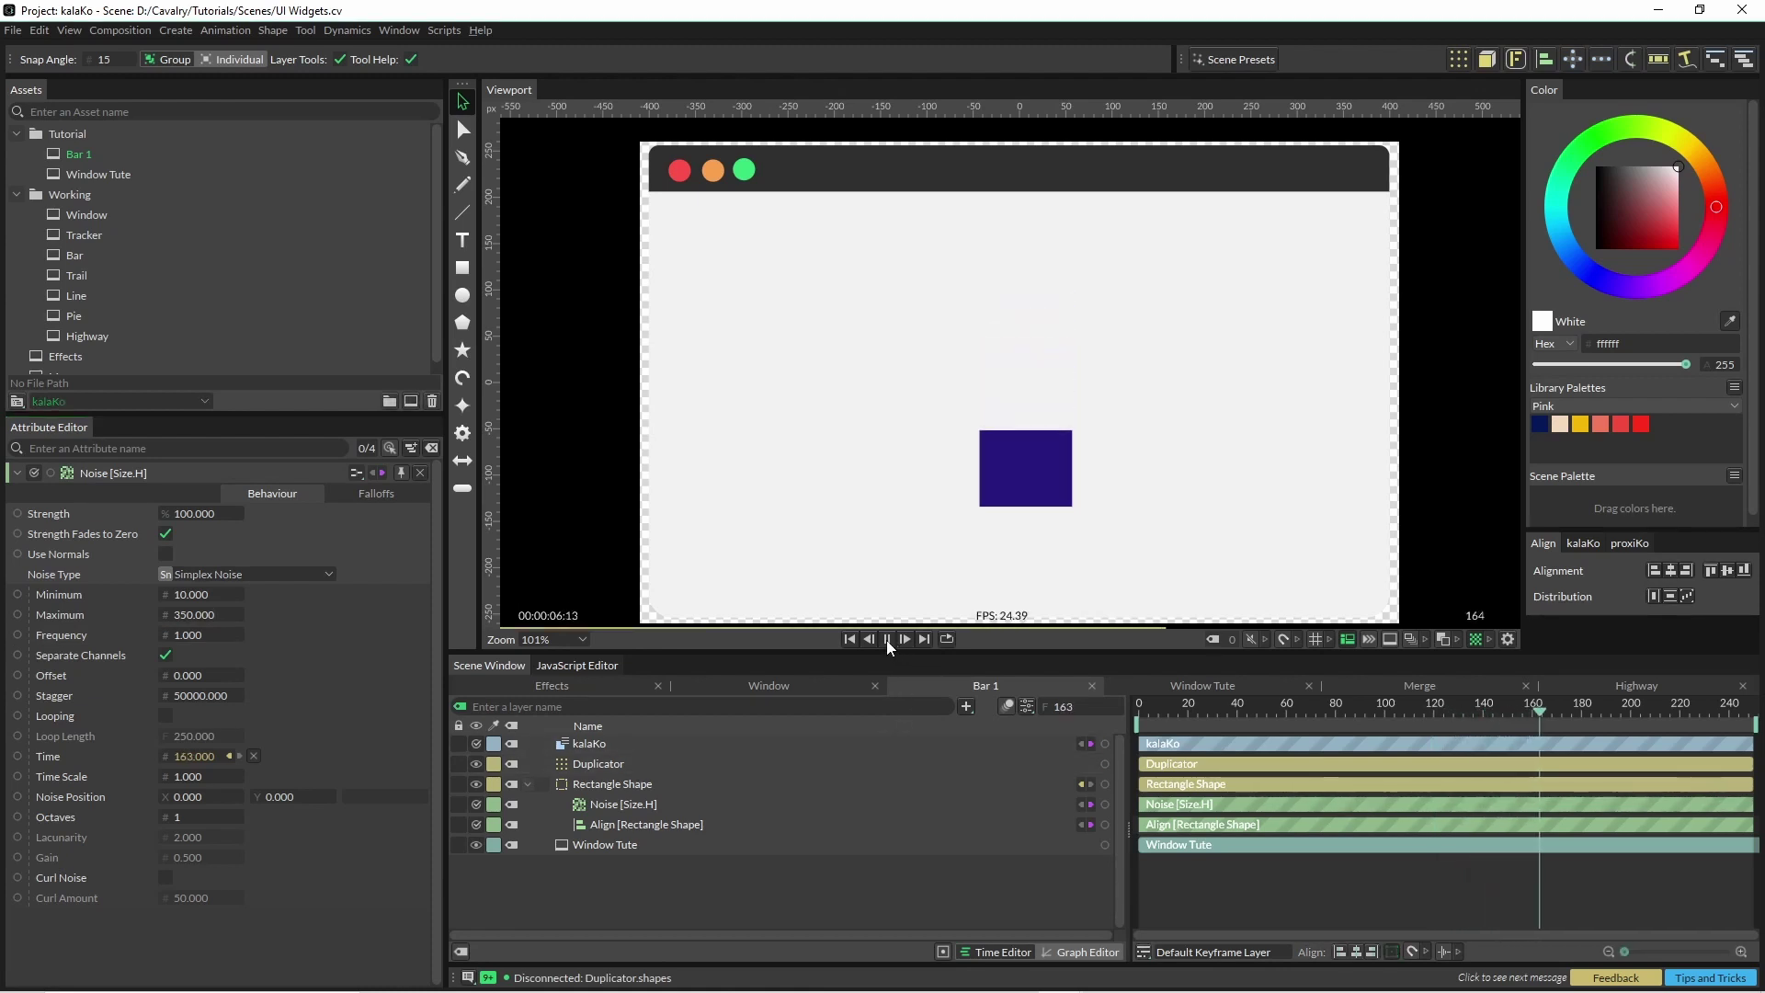
{"action": "left_click", "coordinate": [886, 639]}
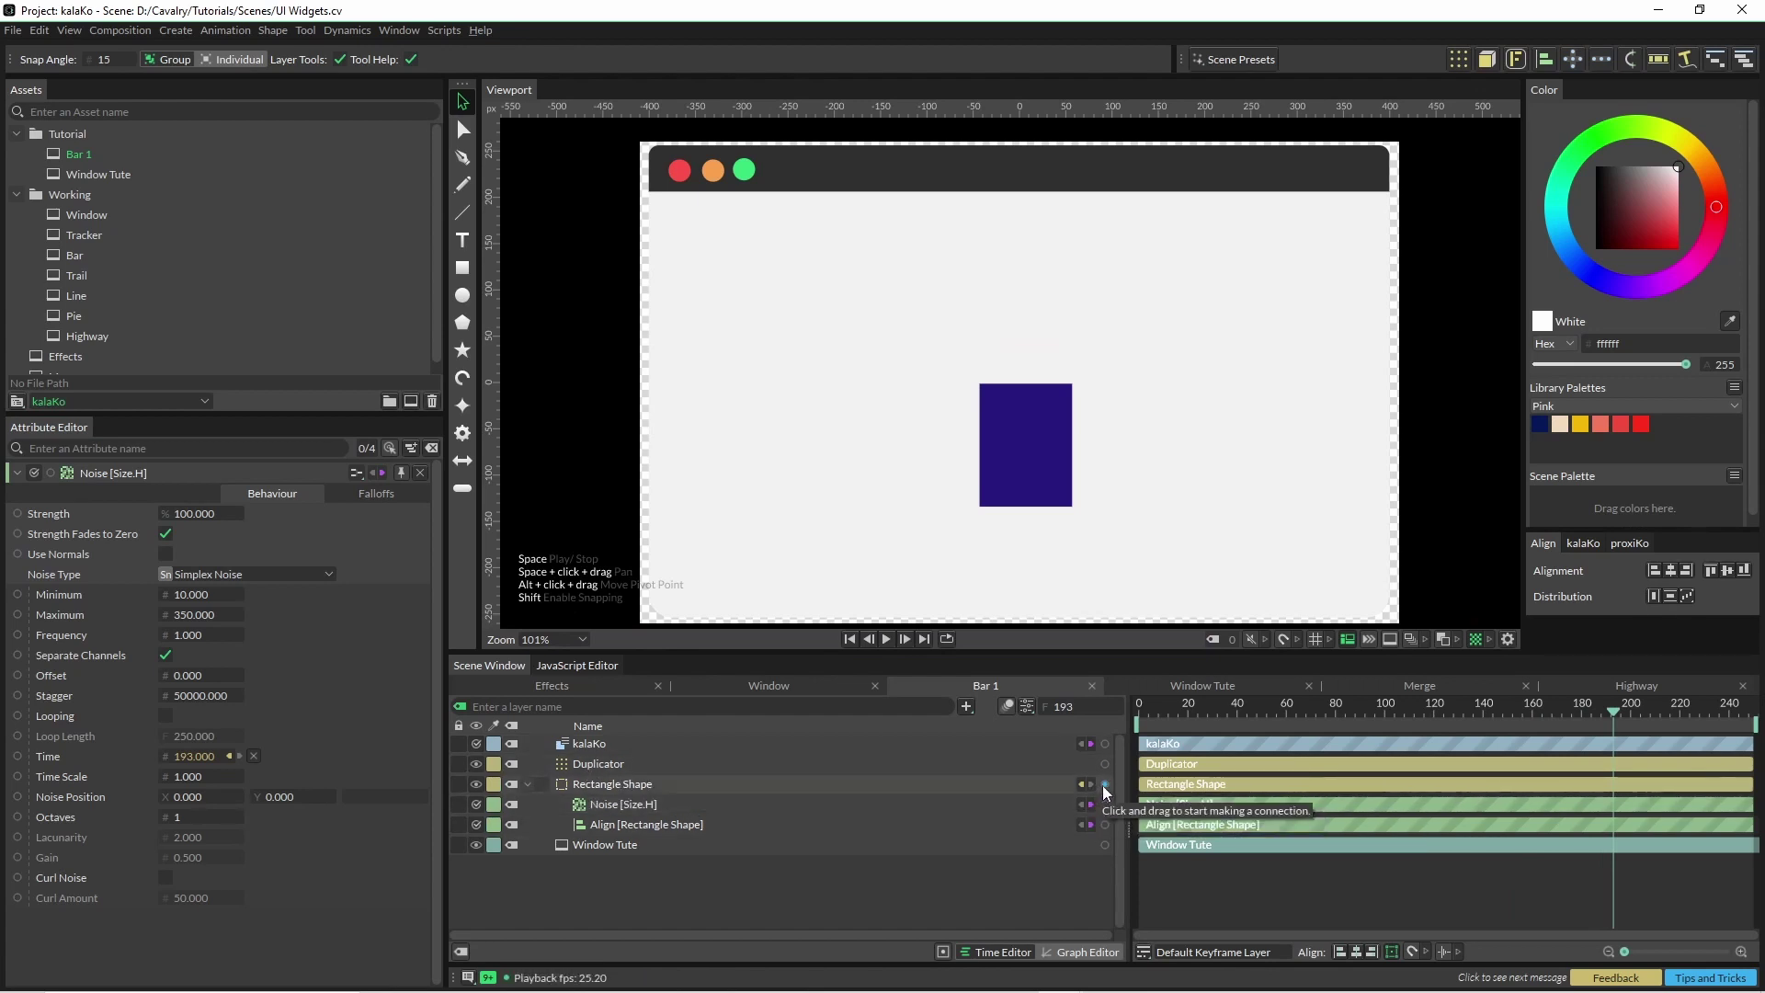
{"action": "left_click_drag", "start_coordinate": [1101, 785], "coordinate": [594, 765]}
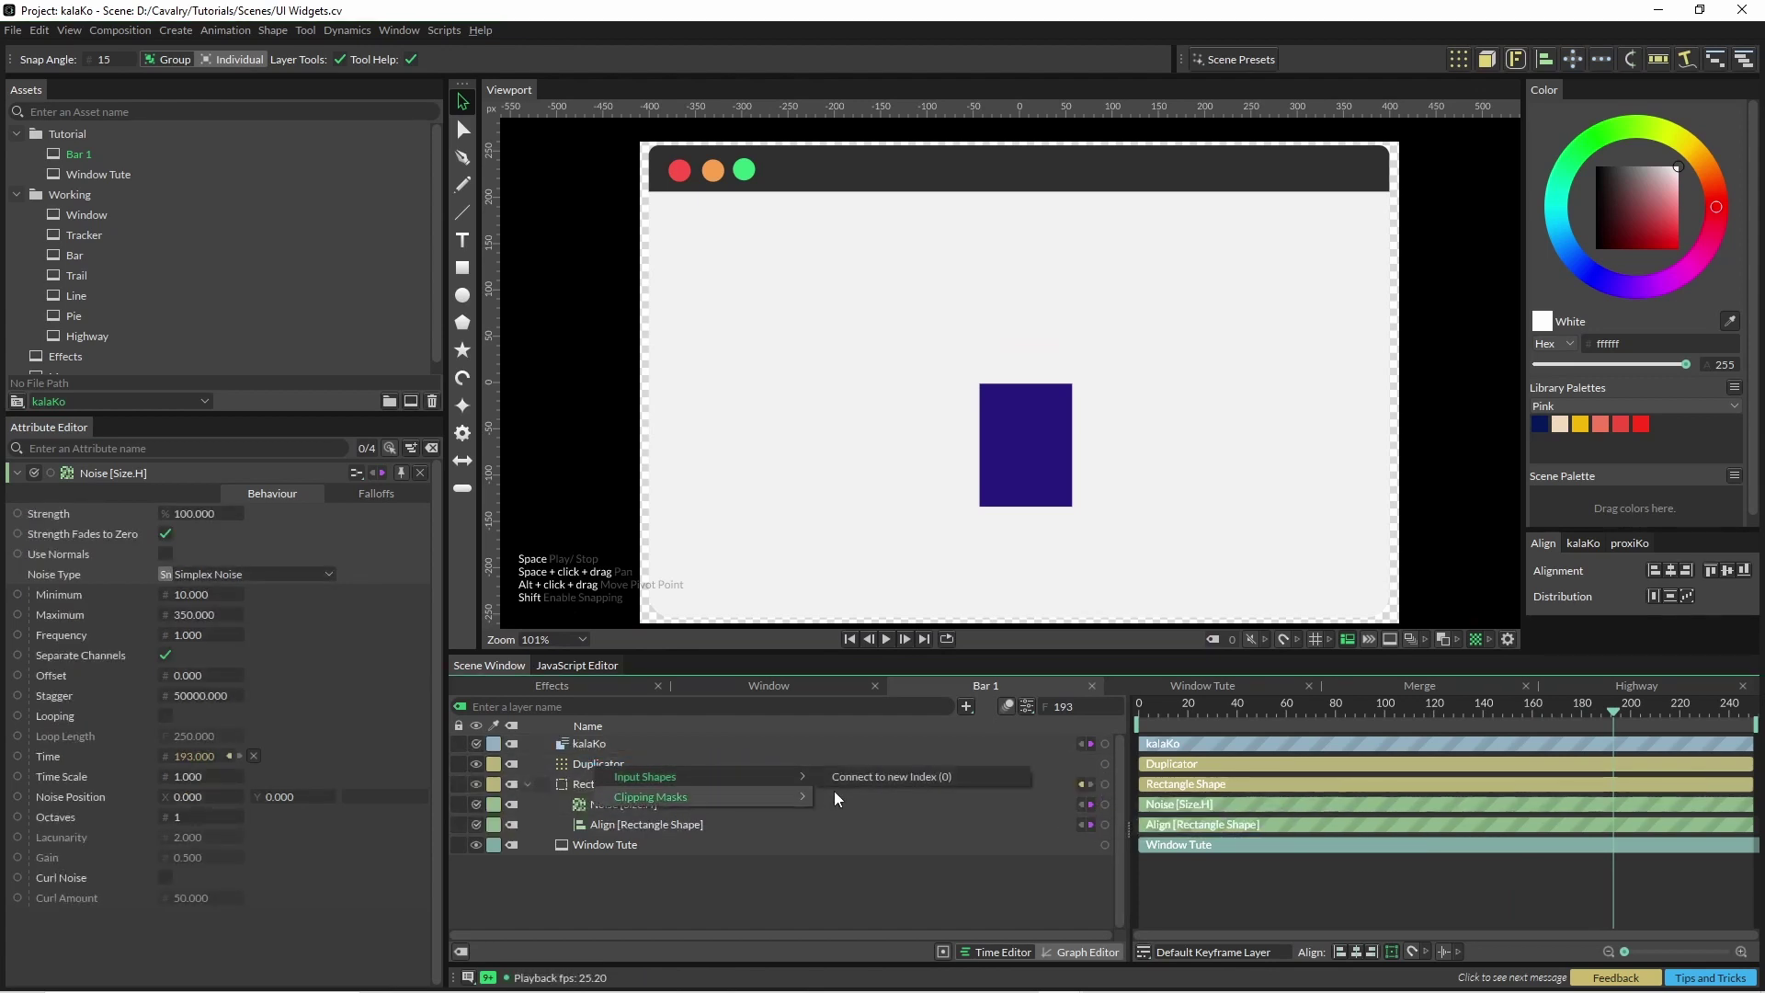
{"action": "left_click", "coordinate": [836, 780]}
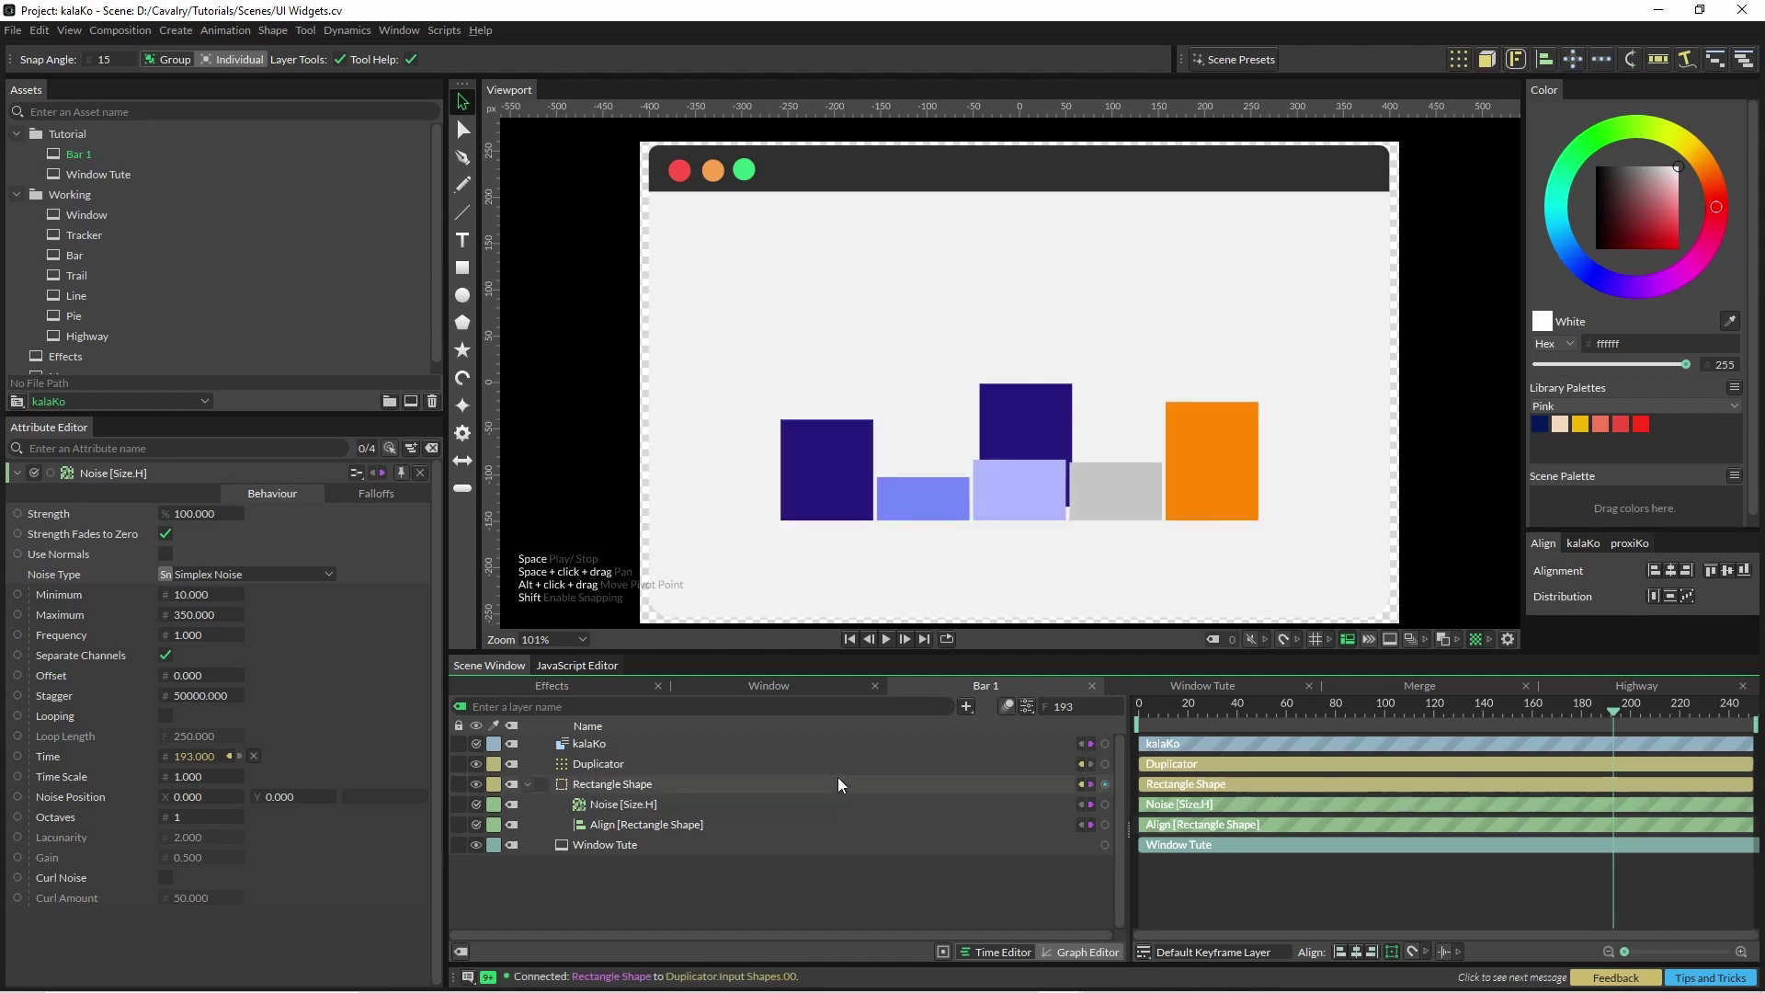
Hide the original rectangle, preview the five bars, and select the Duplicator layer
{"action": "left_click", "coordinate": [478, 783]}
{"action": "key", "text": "space"}
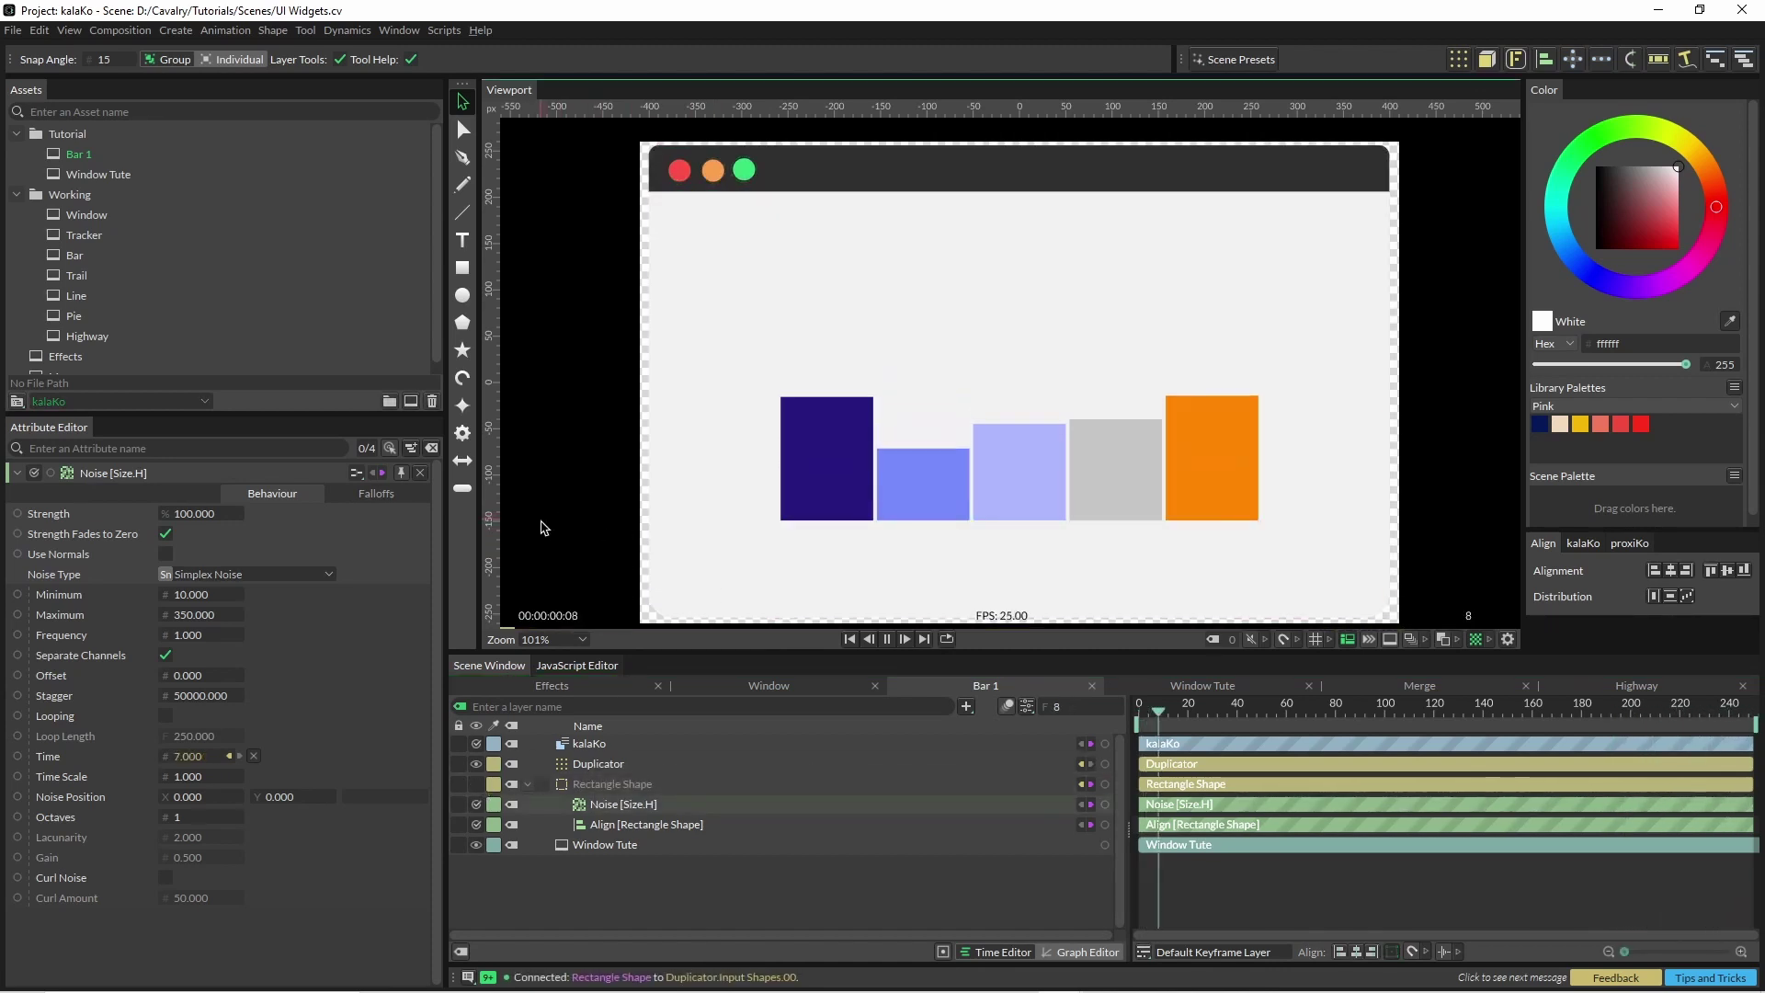
{"action": "key", "text": "space"}
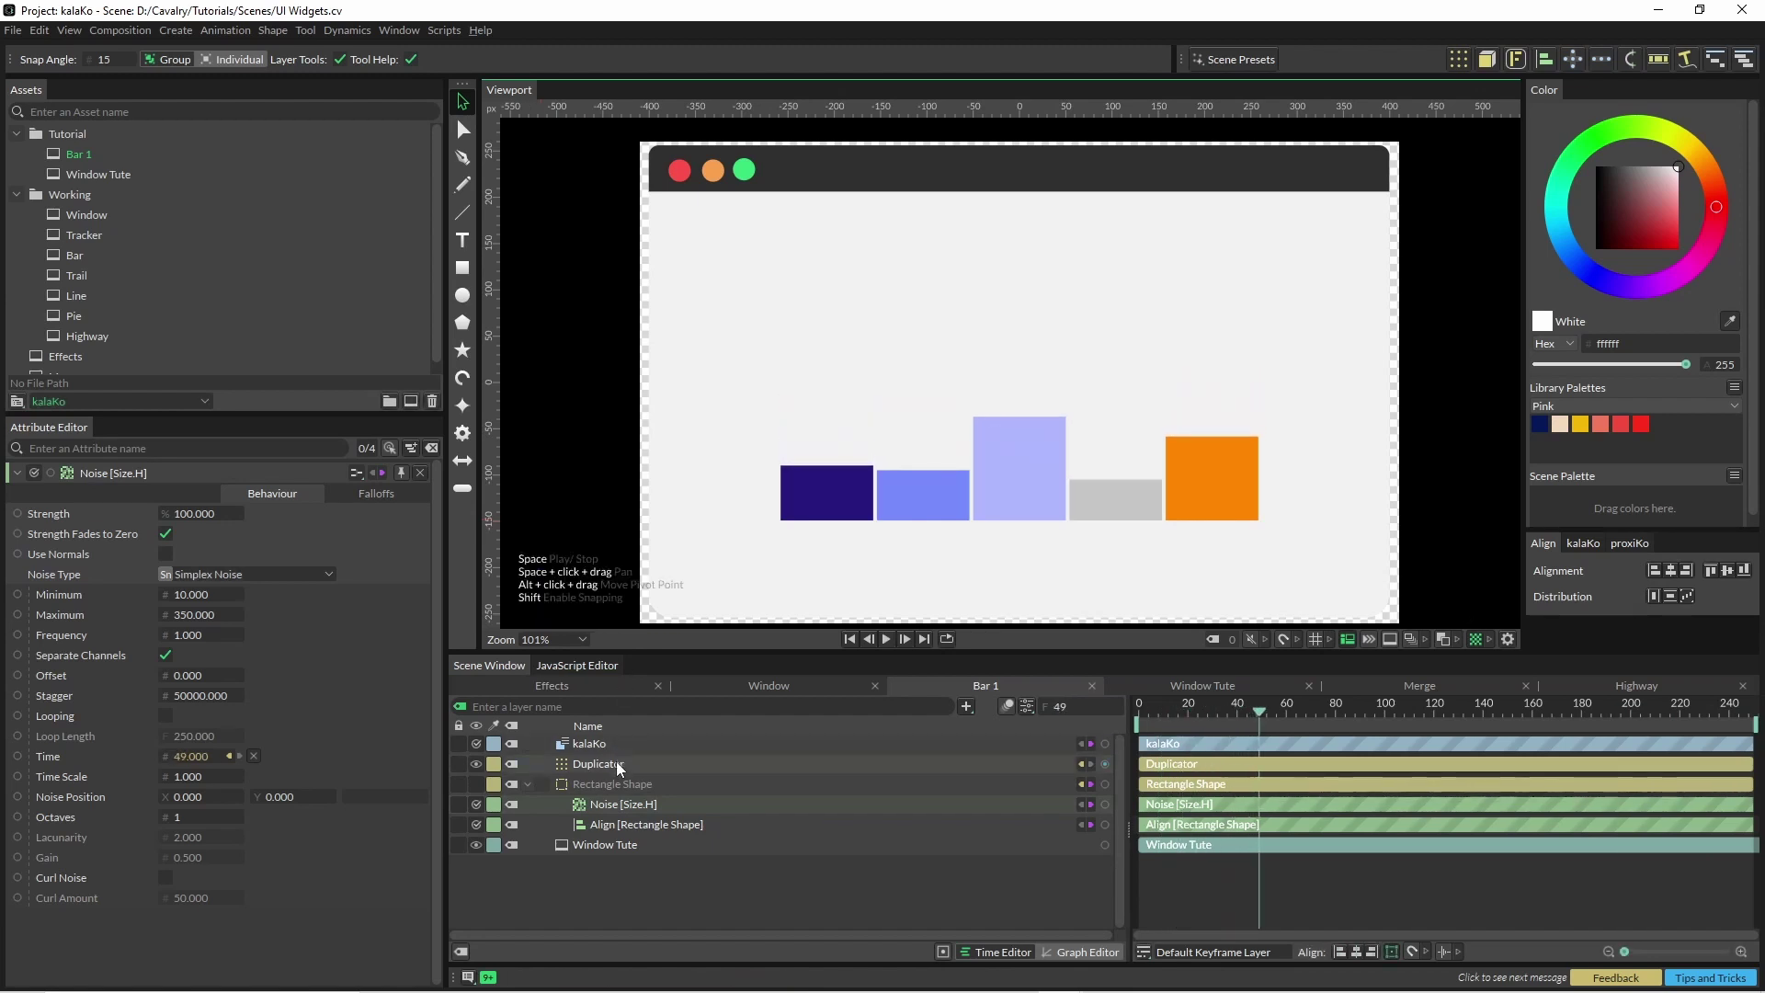
{"action": "left_click", "coordinate": [616, 764]}
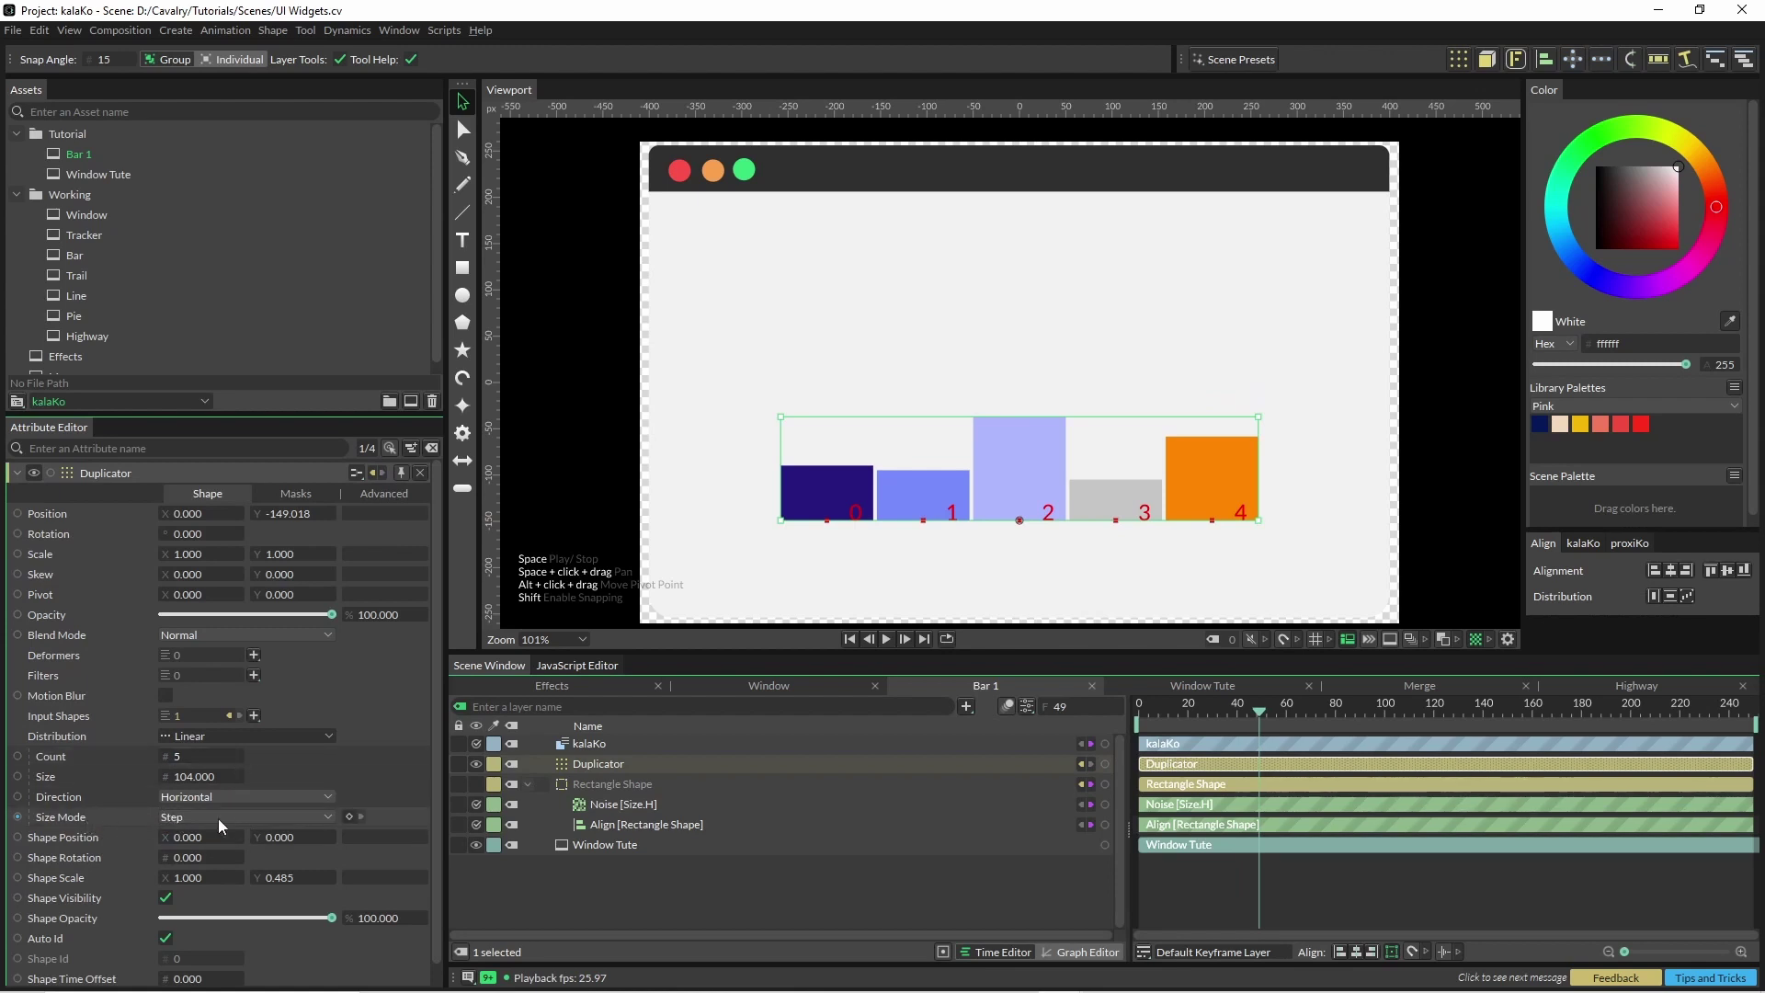
{"action": "scroll", "coordinate": [411, 792], "scroll_direction": "down", "scroll_amount": 1}
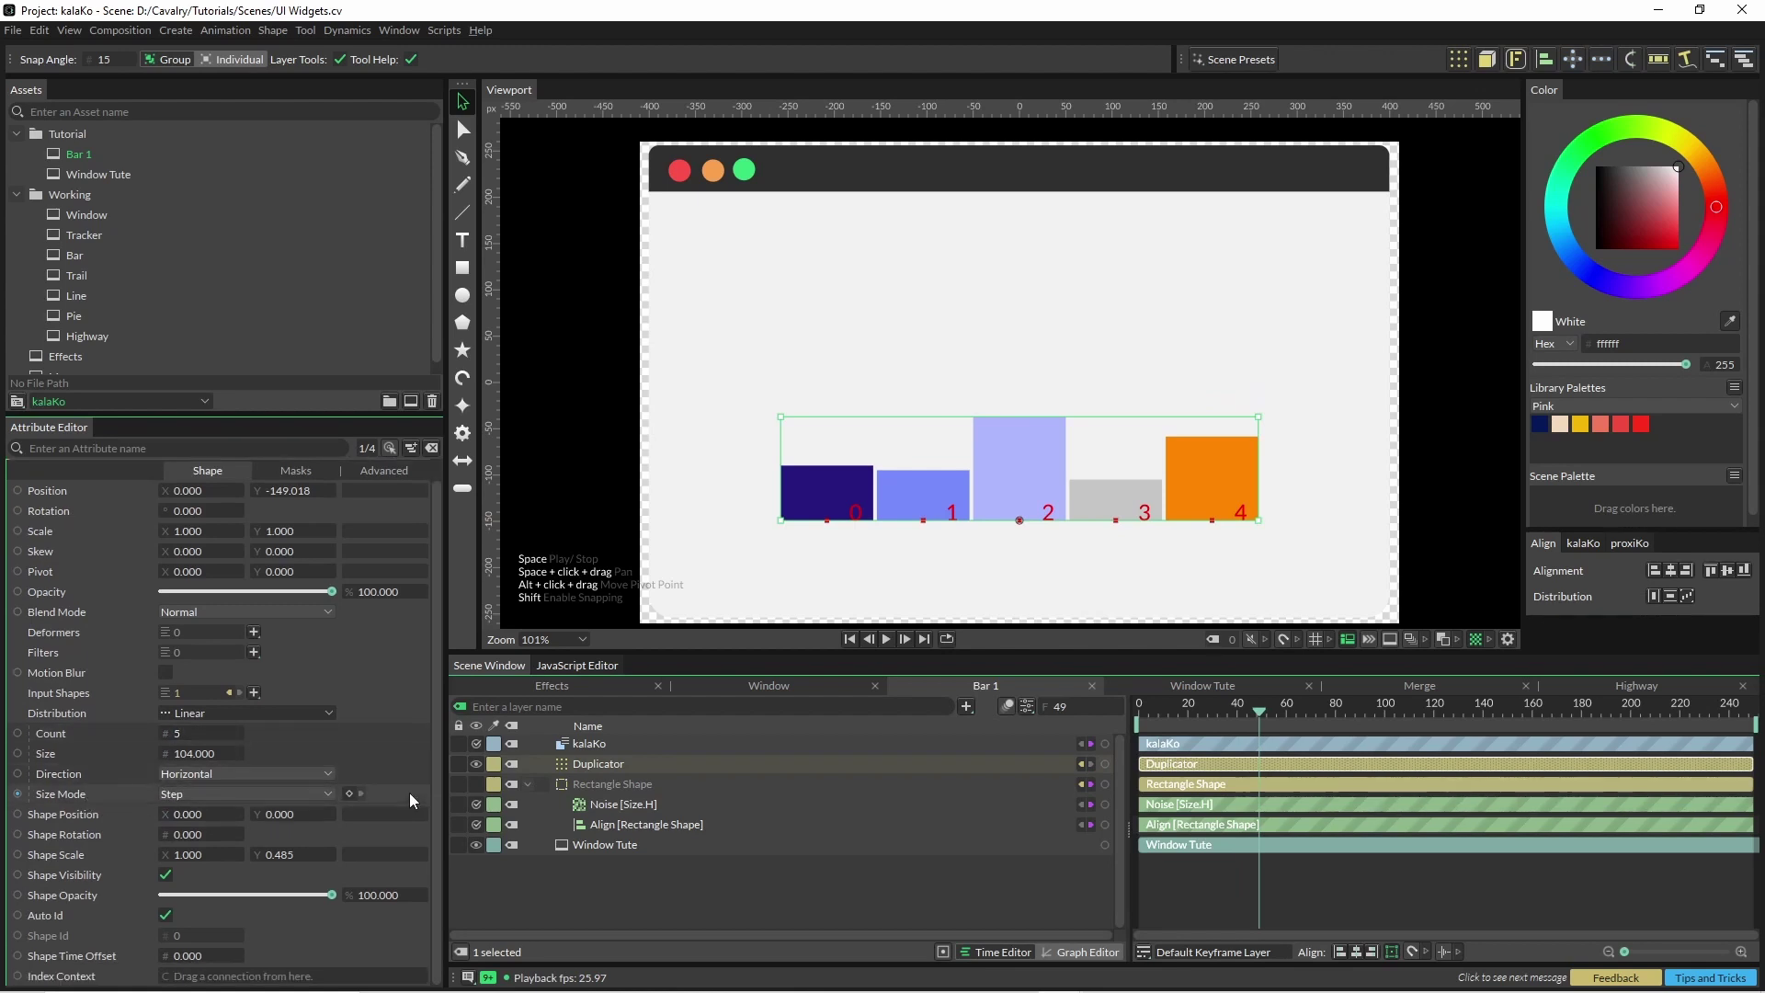
{"action": "scroll", "coordinate": [409, 793], "scroll_direction": "up", "scroll_amount": 1}
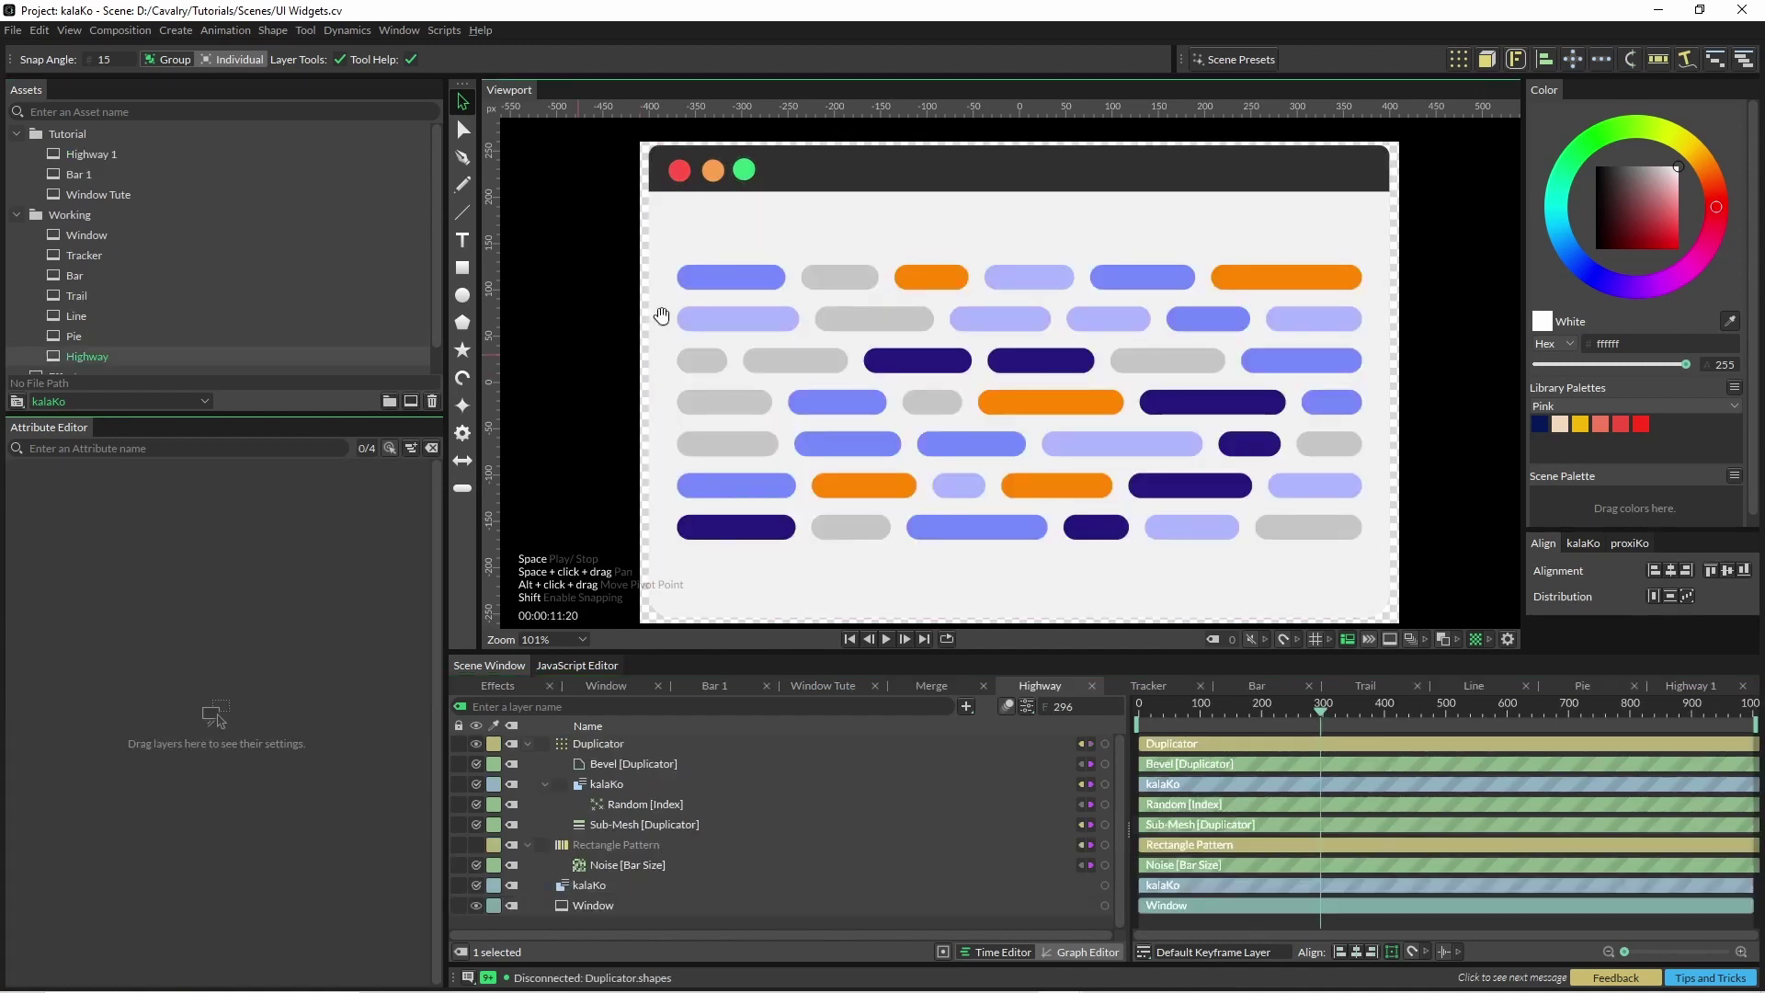
Widen the stripe pattern to 769, centre it in the window, and adjust the bar count
{"action": "key", "text": "space"}
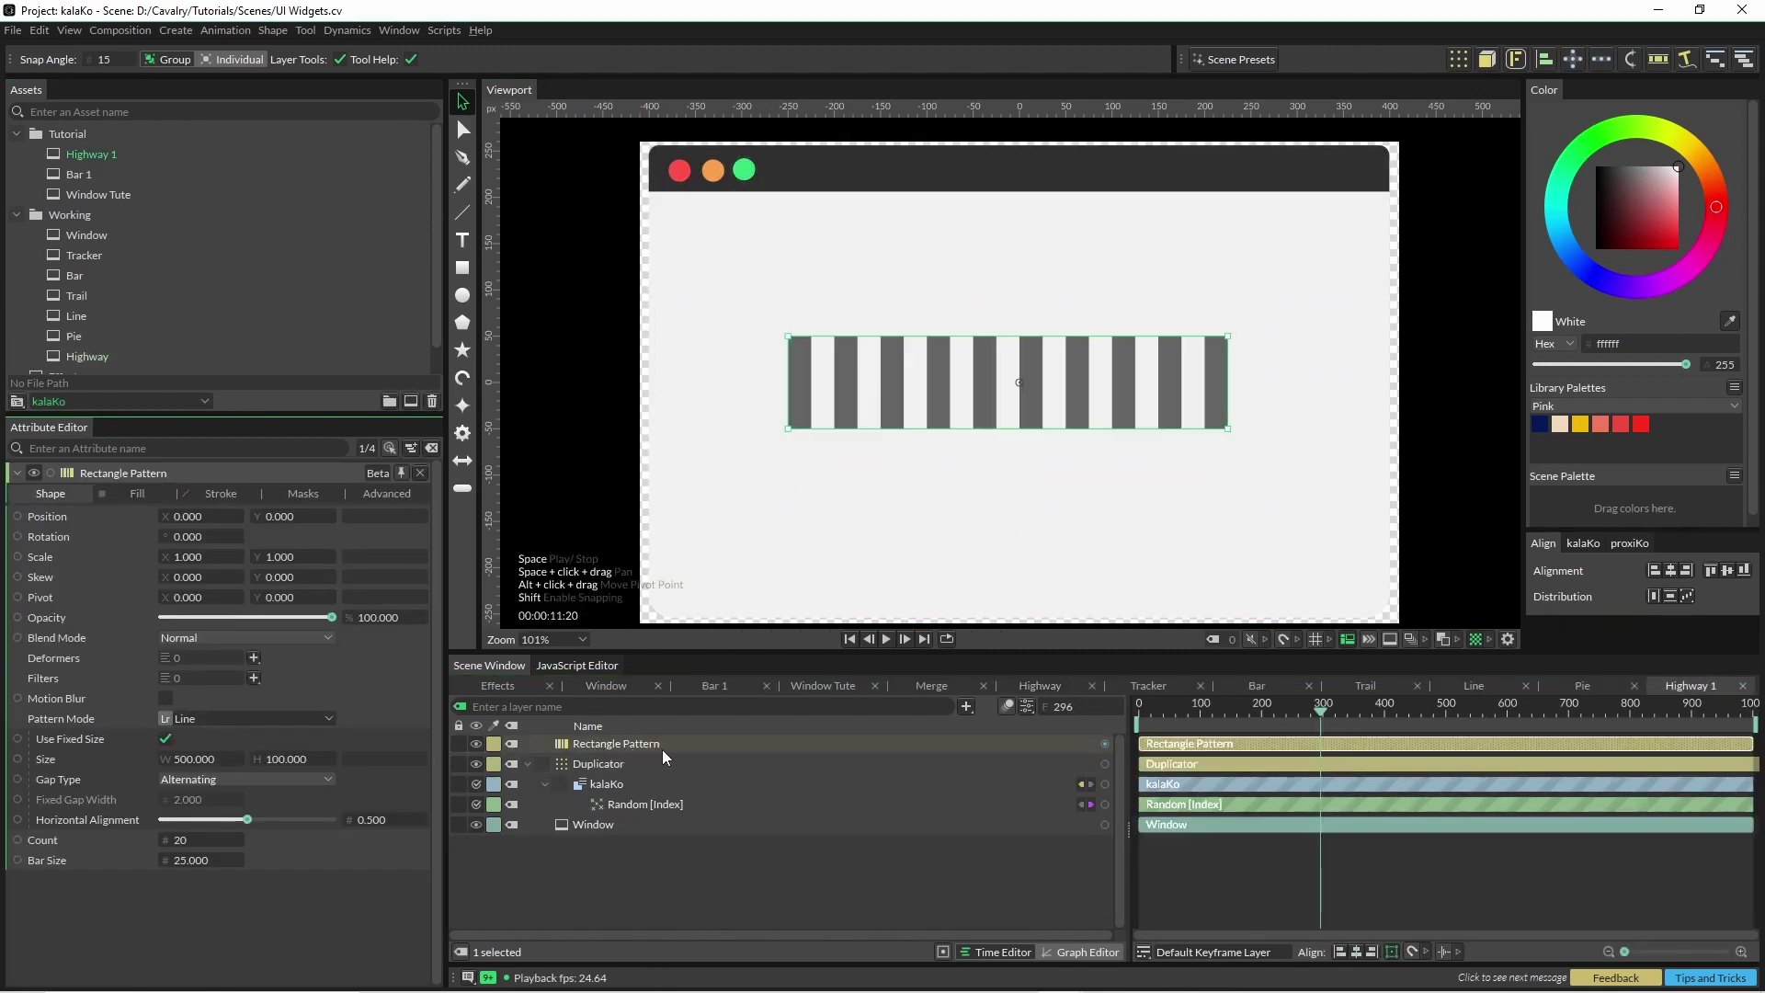
{"action": "left_click_drag", "start_coordinate": [191, 765], "coordinate": [257, 765]}
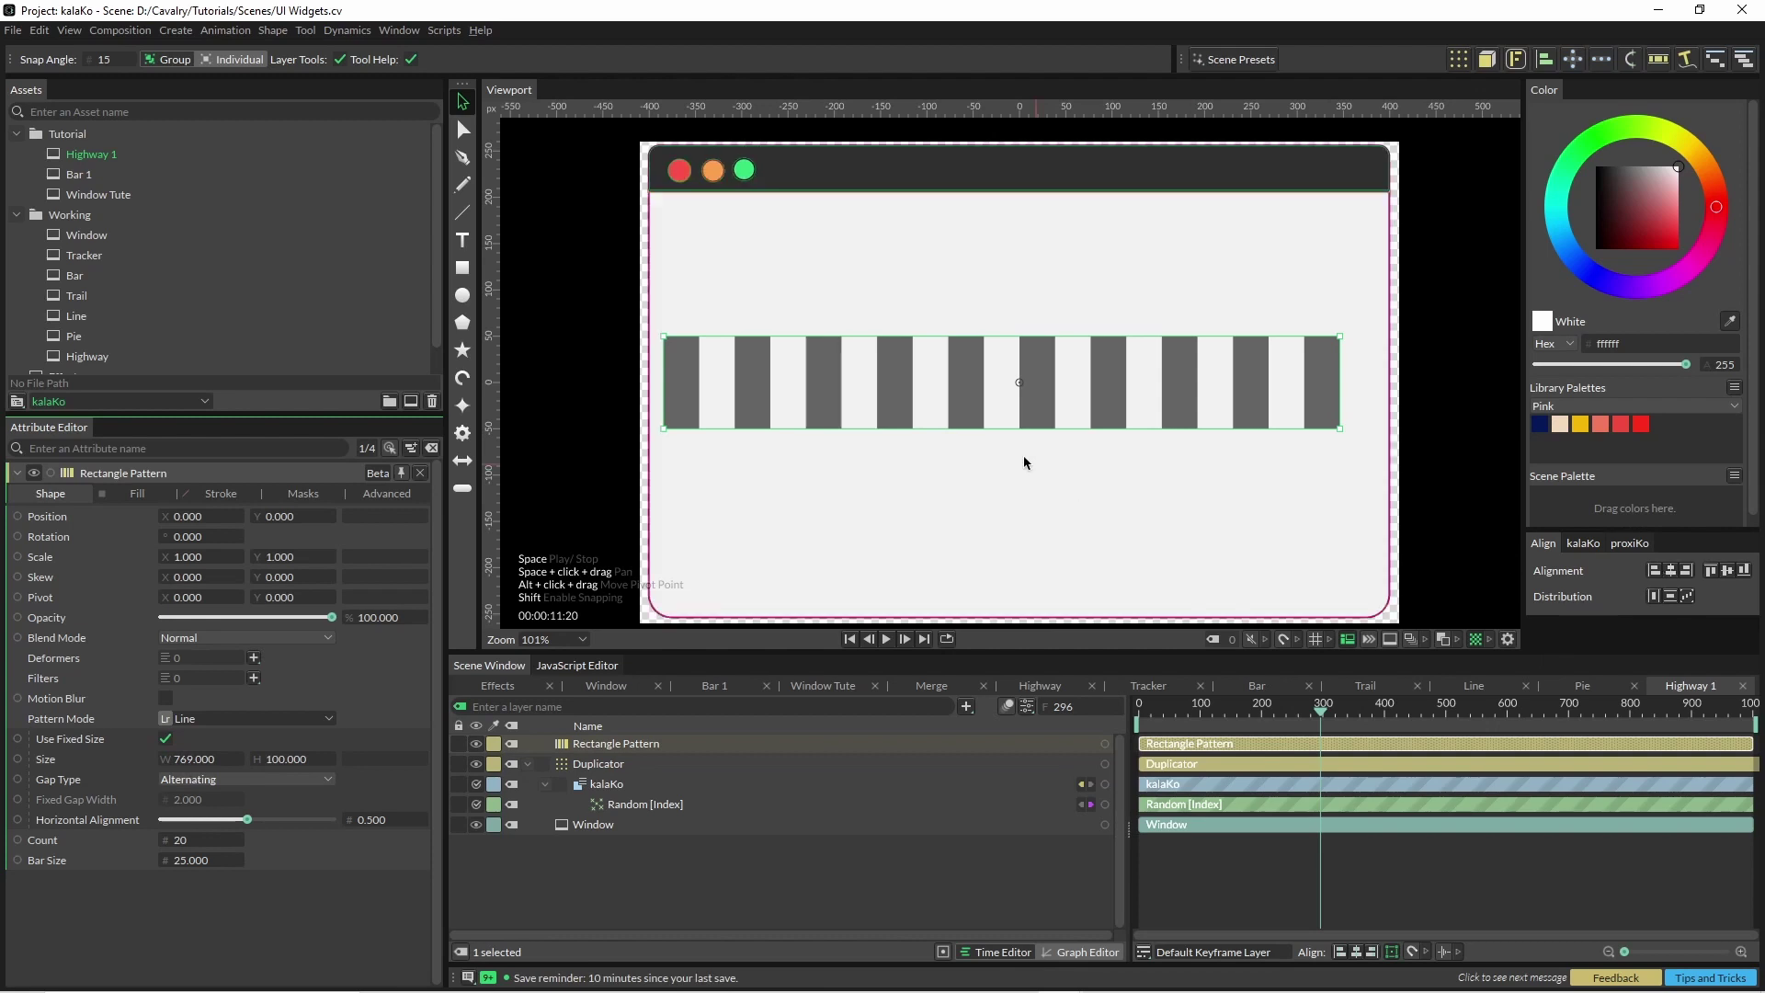
{"action": "left_click", "coordinate": [1671, 571]}
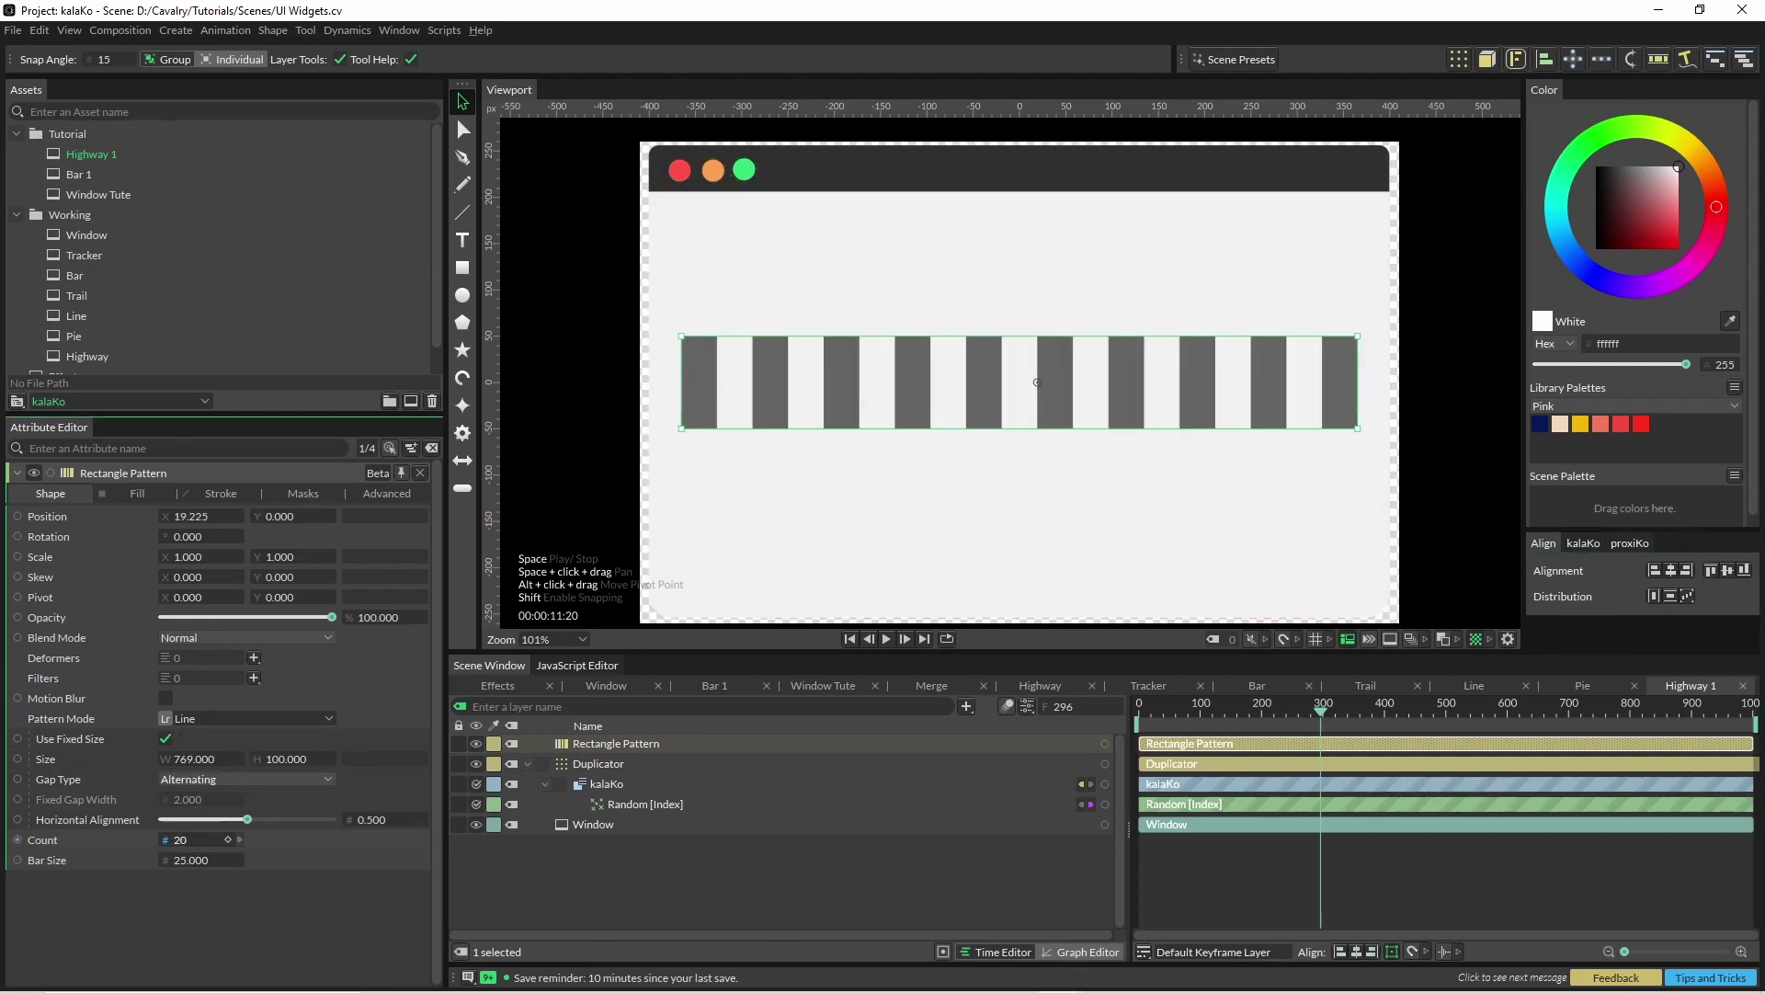
{"action": "key", "text": "Down"}
{"action": "key", "text": "Down"}
{"action": "key", "text": "Down"}
{"action": "key", "text": "Down"}
{"action": "key", "text": "Down"}
{"action": "key", "text": "Down"}
{"action": "key", "text": "Down"}
{"action": "key", "text": "Down"}
{"action": "key", "text": "Down"}
{"action": "key", "text": "Down"}
{"action": "key", "text": "Down"}
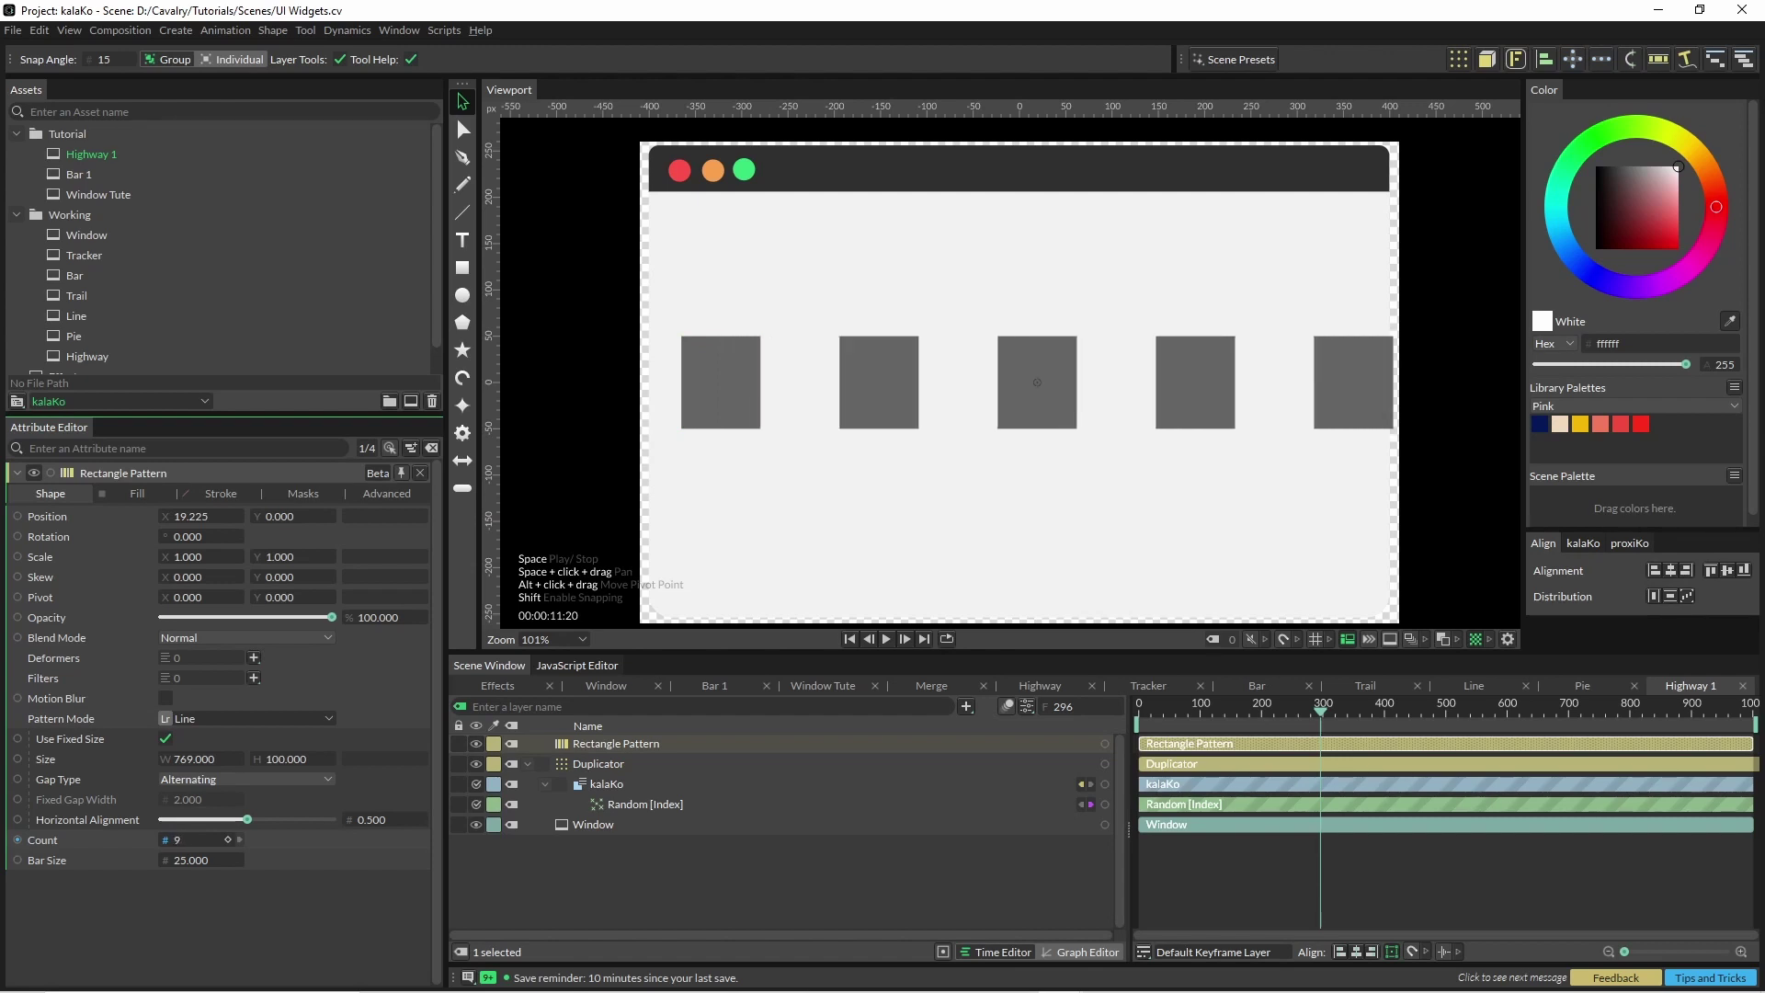
{"action": "key", "text": "Up"}
{"action": "key", "text": "Up"}
{"action": "key", "text": "Up"}
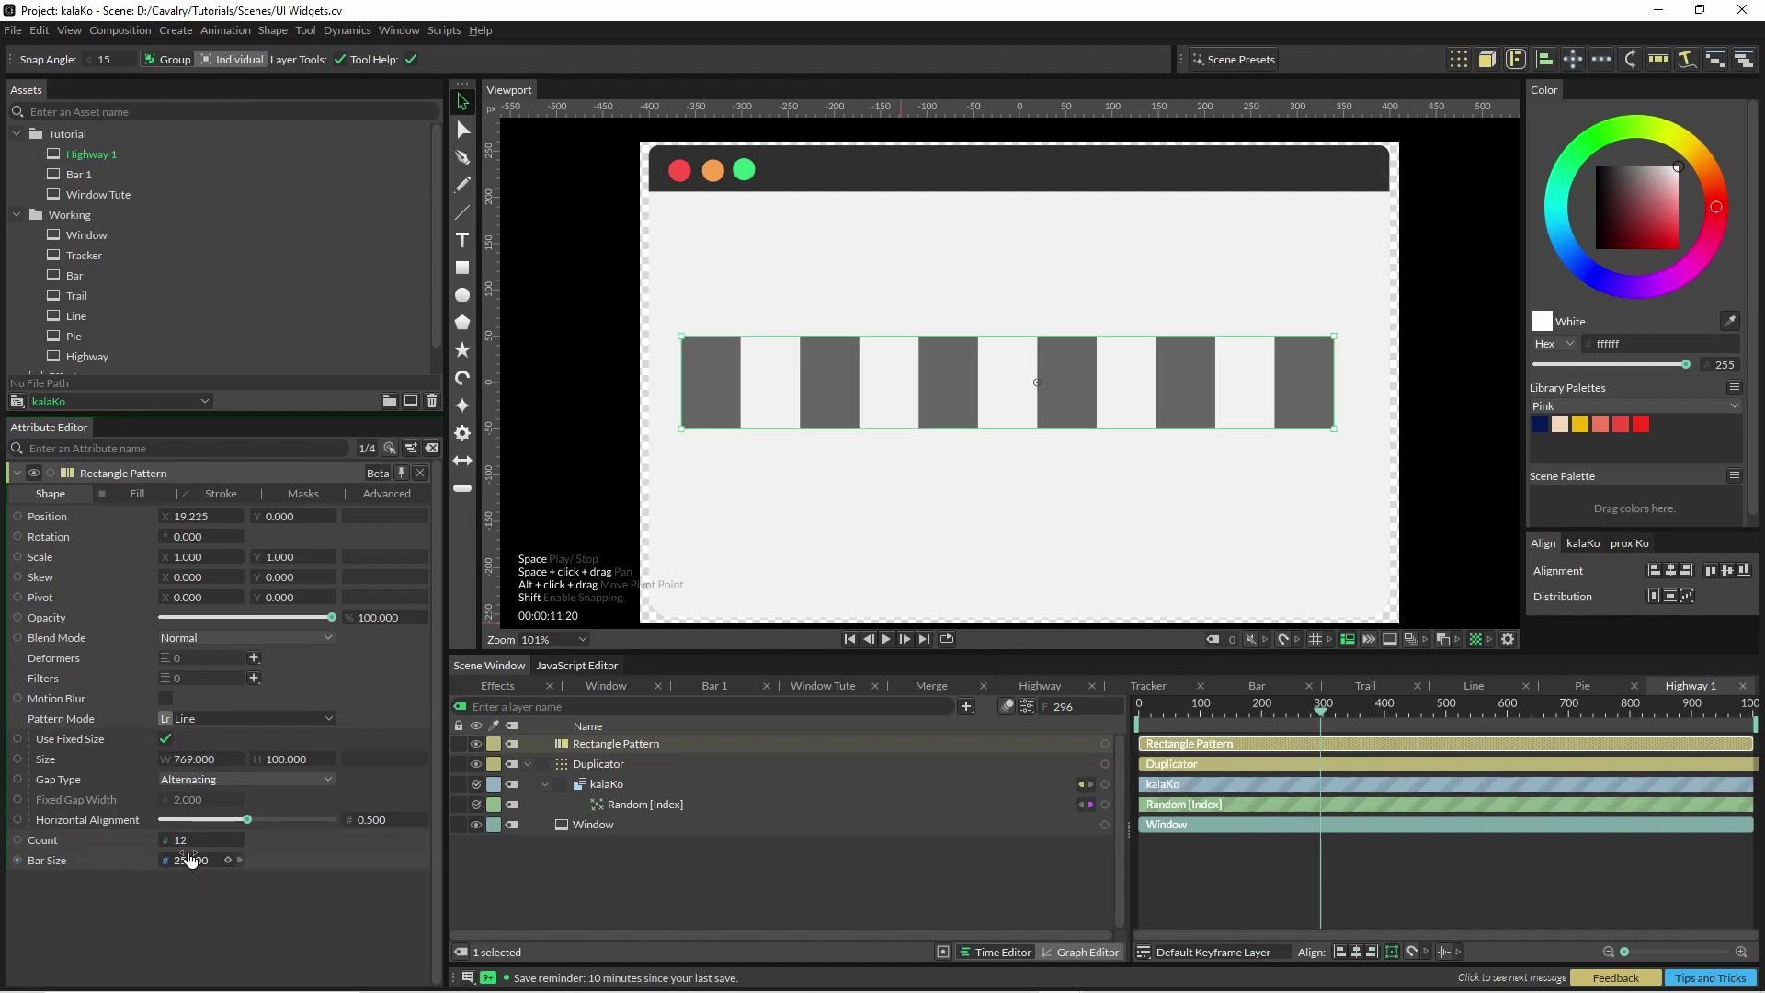
Switch the pattern's gap type to Fixed Width with a 20-unit gap
{"action": "left_click", "coordinate": [206, 781]}
{"action": "left_click", "coordinate": [210, 796]}
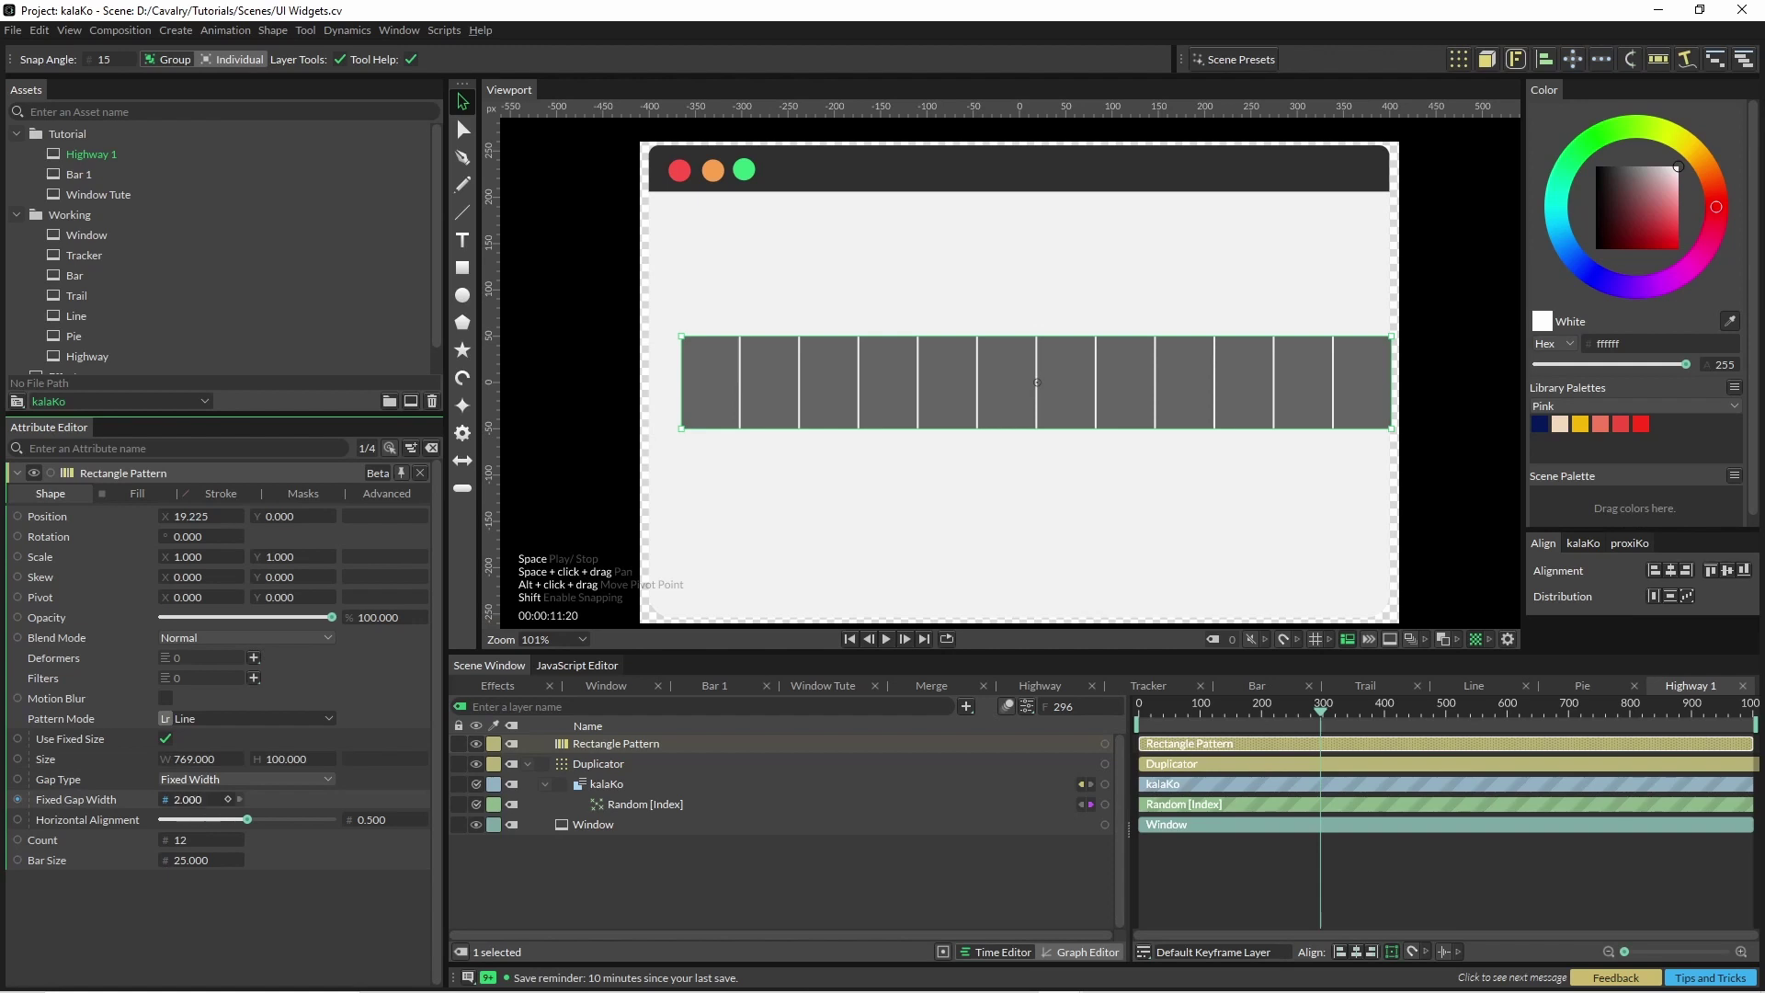
{"action": "left_click_drag", "start_coordinate": [189, 799], "coordinate": [156, 839]}
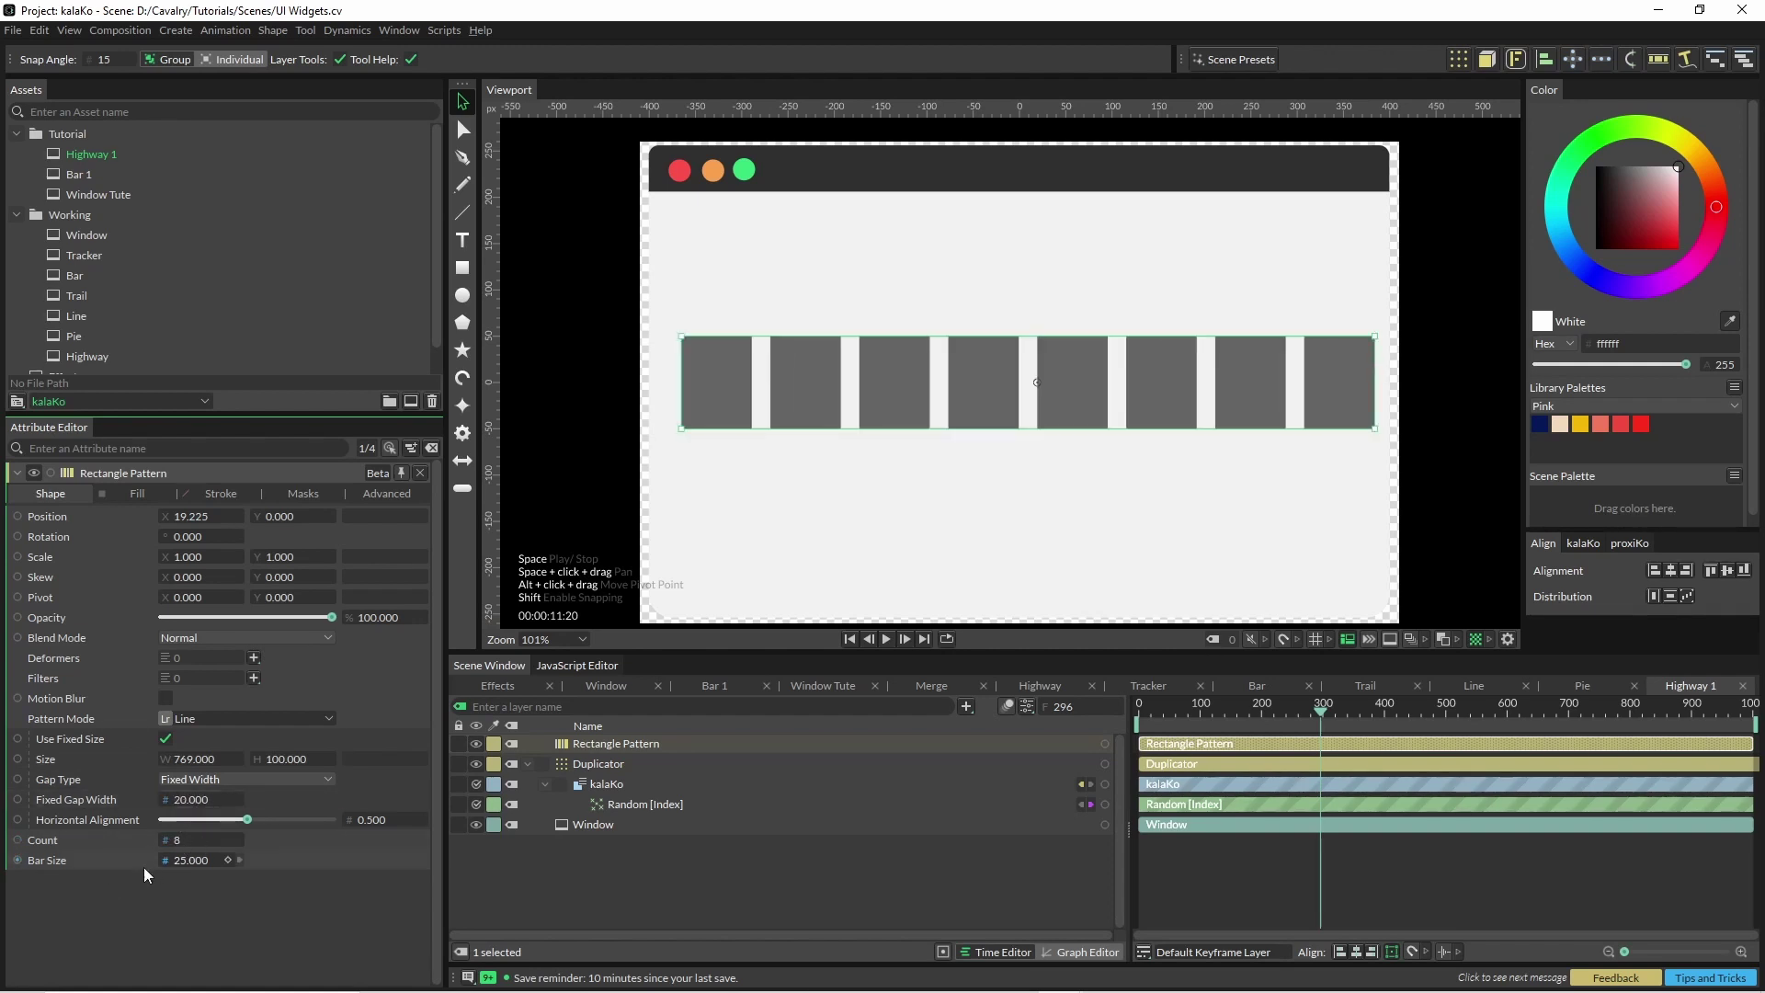
Drive the bar size with Noise from 2 to 100 and preview the varying widths
{"action": "right_click", "coordinate": [109, 864]}
{"action": "mouse_move", "coordinate": [202, 690]}
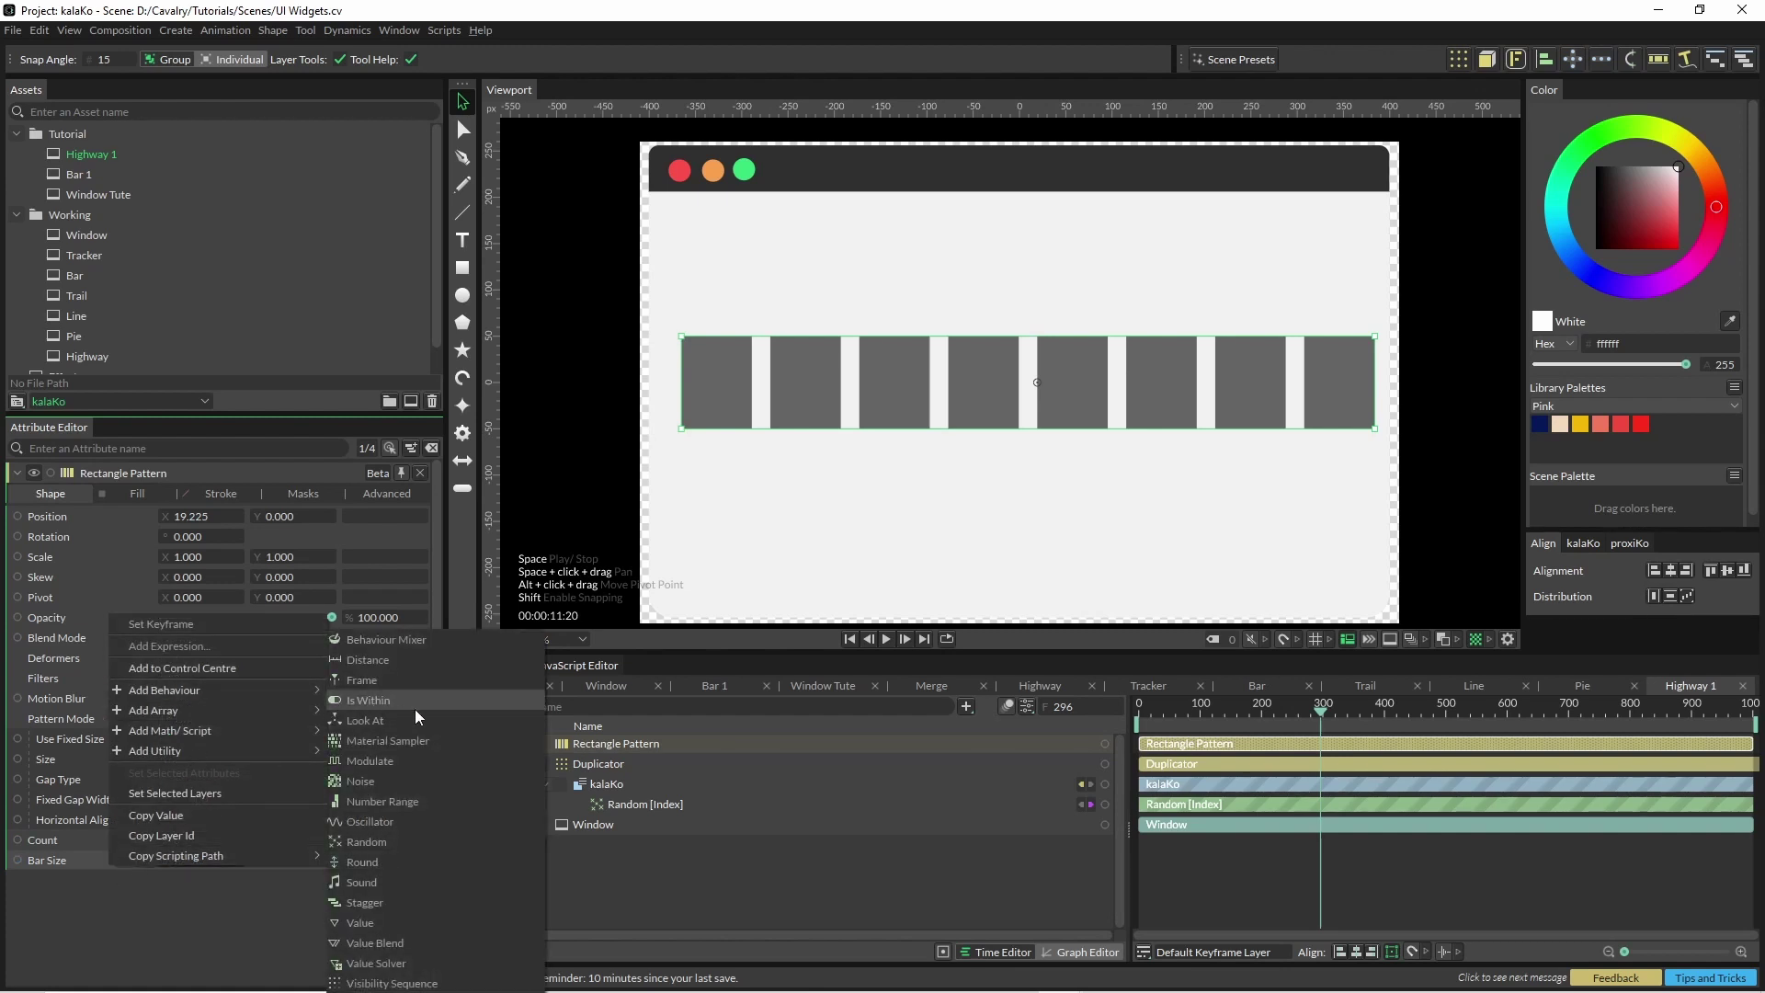
{"action": "left_click", "coordinate": [429, 780]}
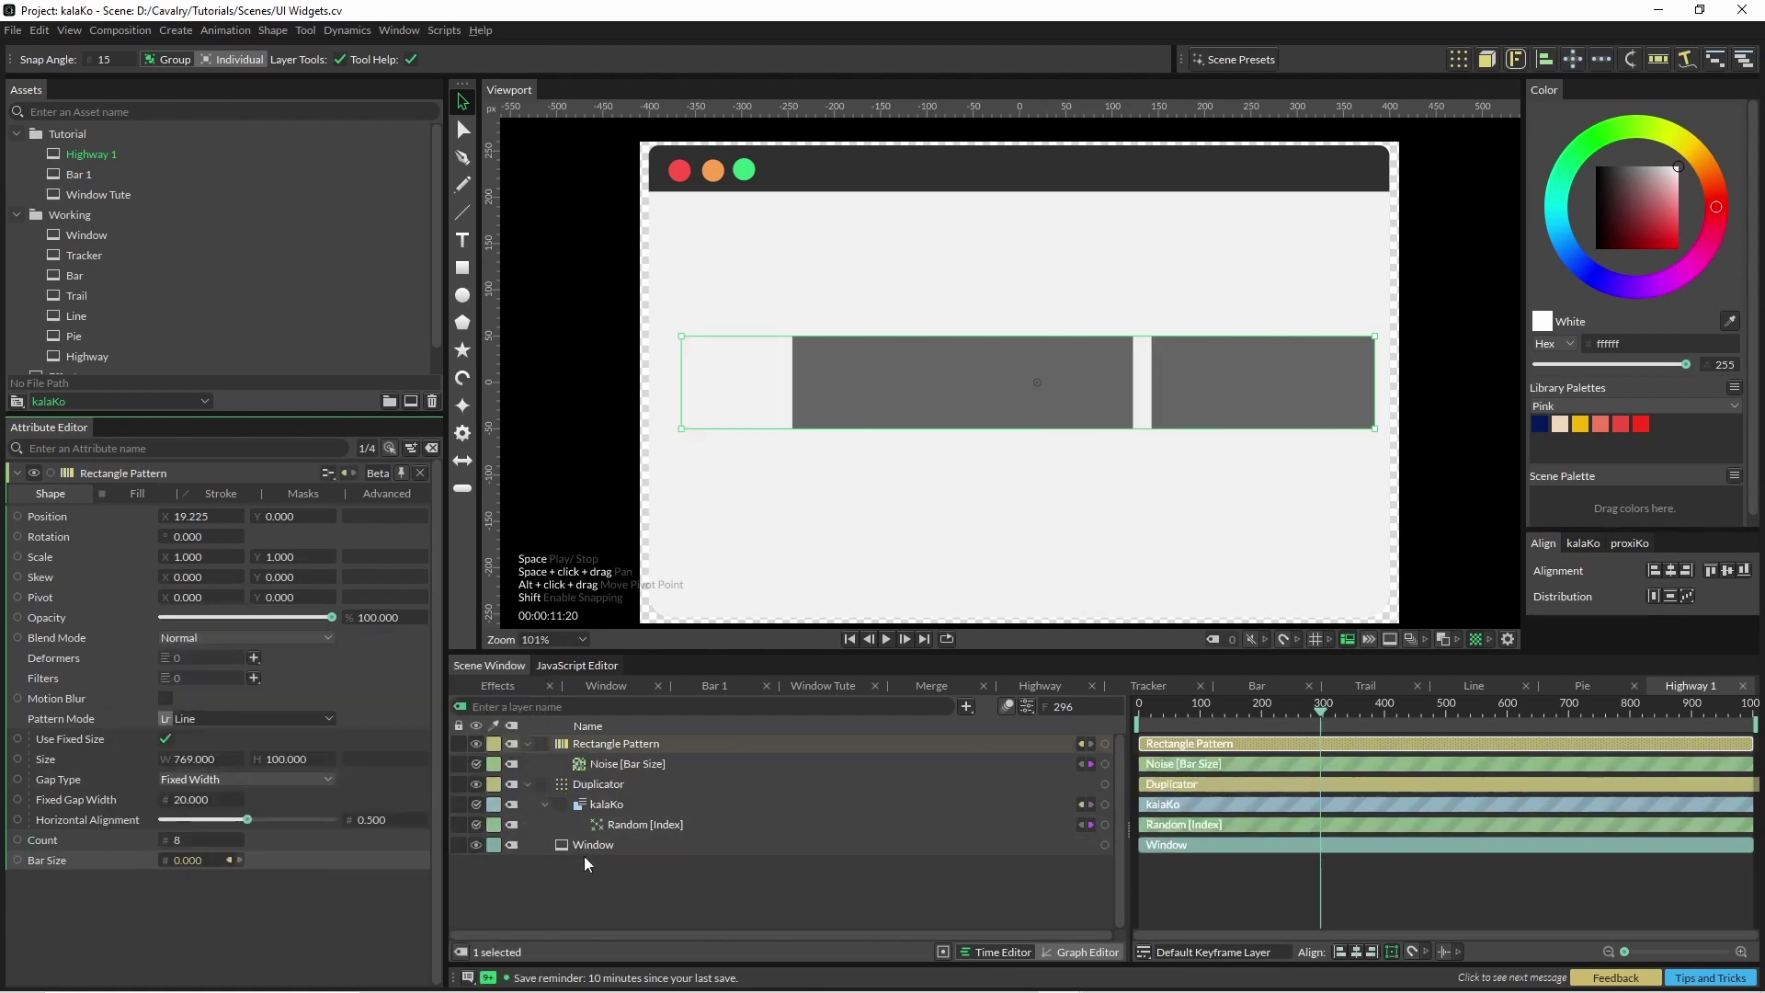
{"action": "left_click", "coordinate": [638, 765]}
{"action": "left_click", "coordinate": [210, 595]}
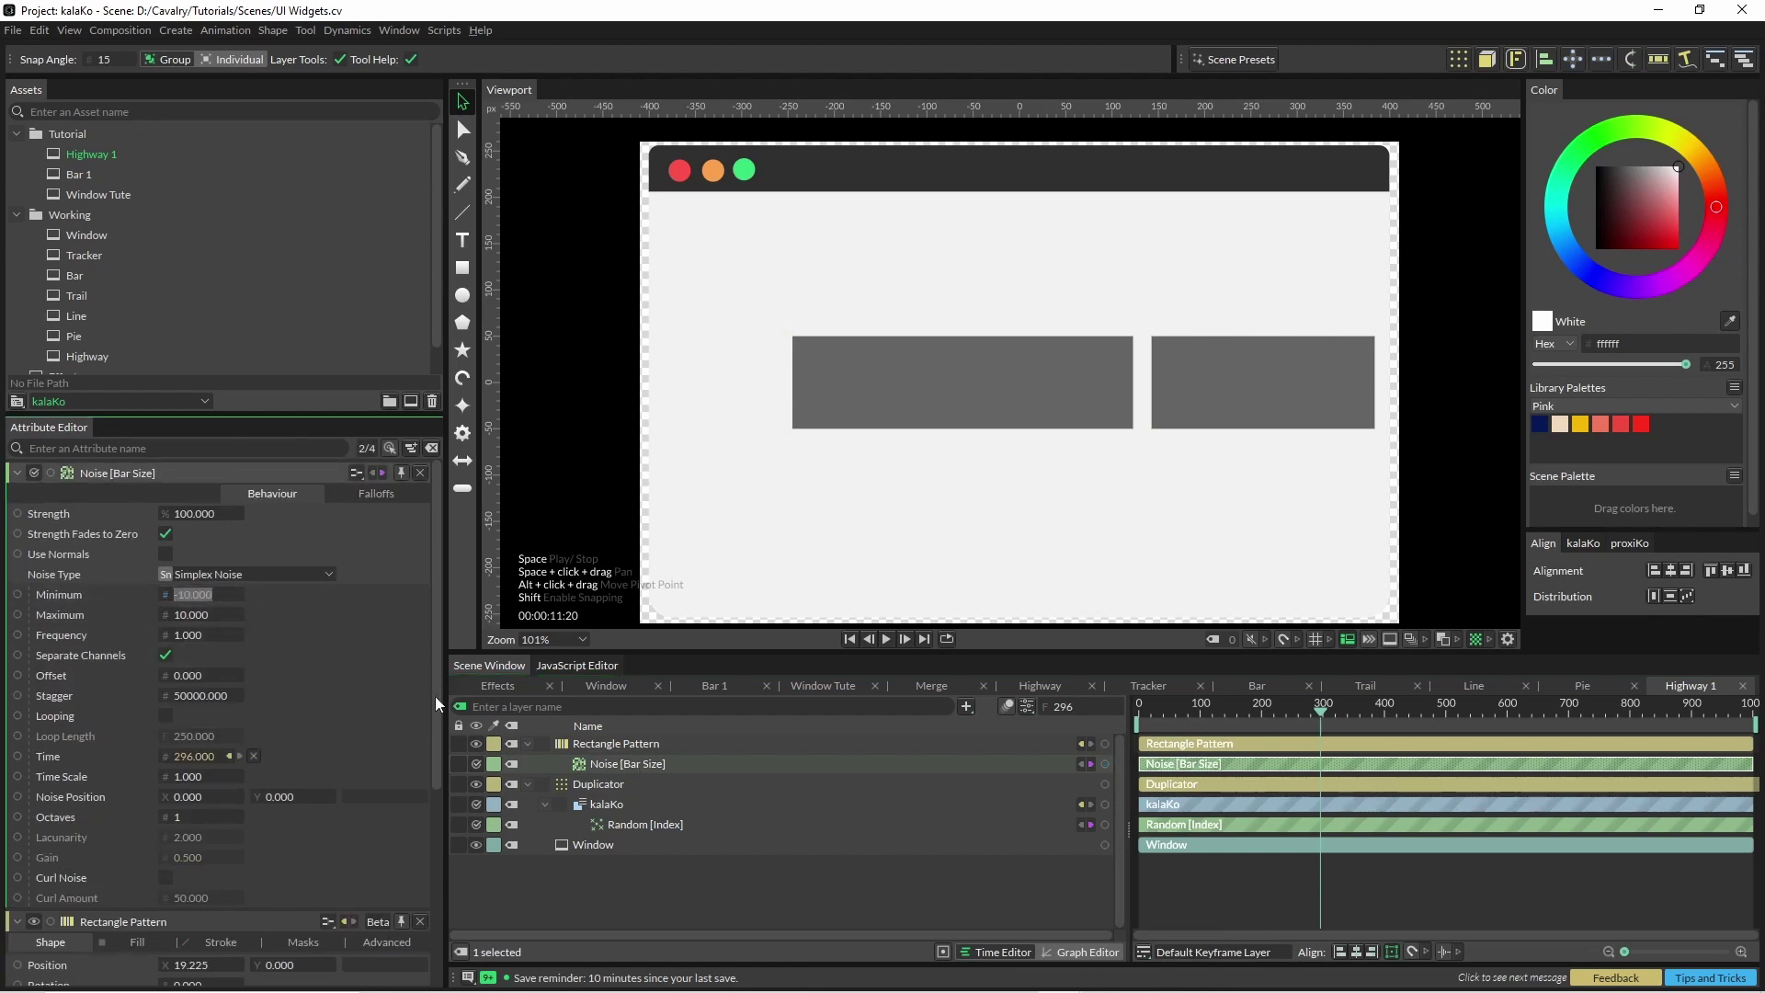
{"action": "type", "text": "2"}
{"action": "key", "text": "Tab"}
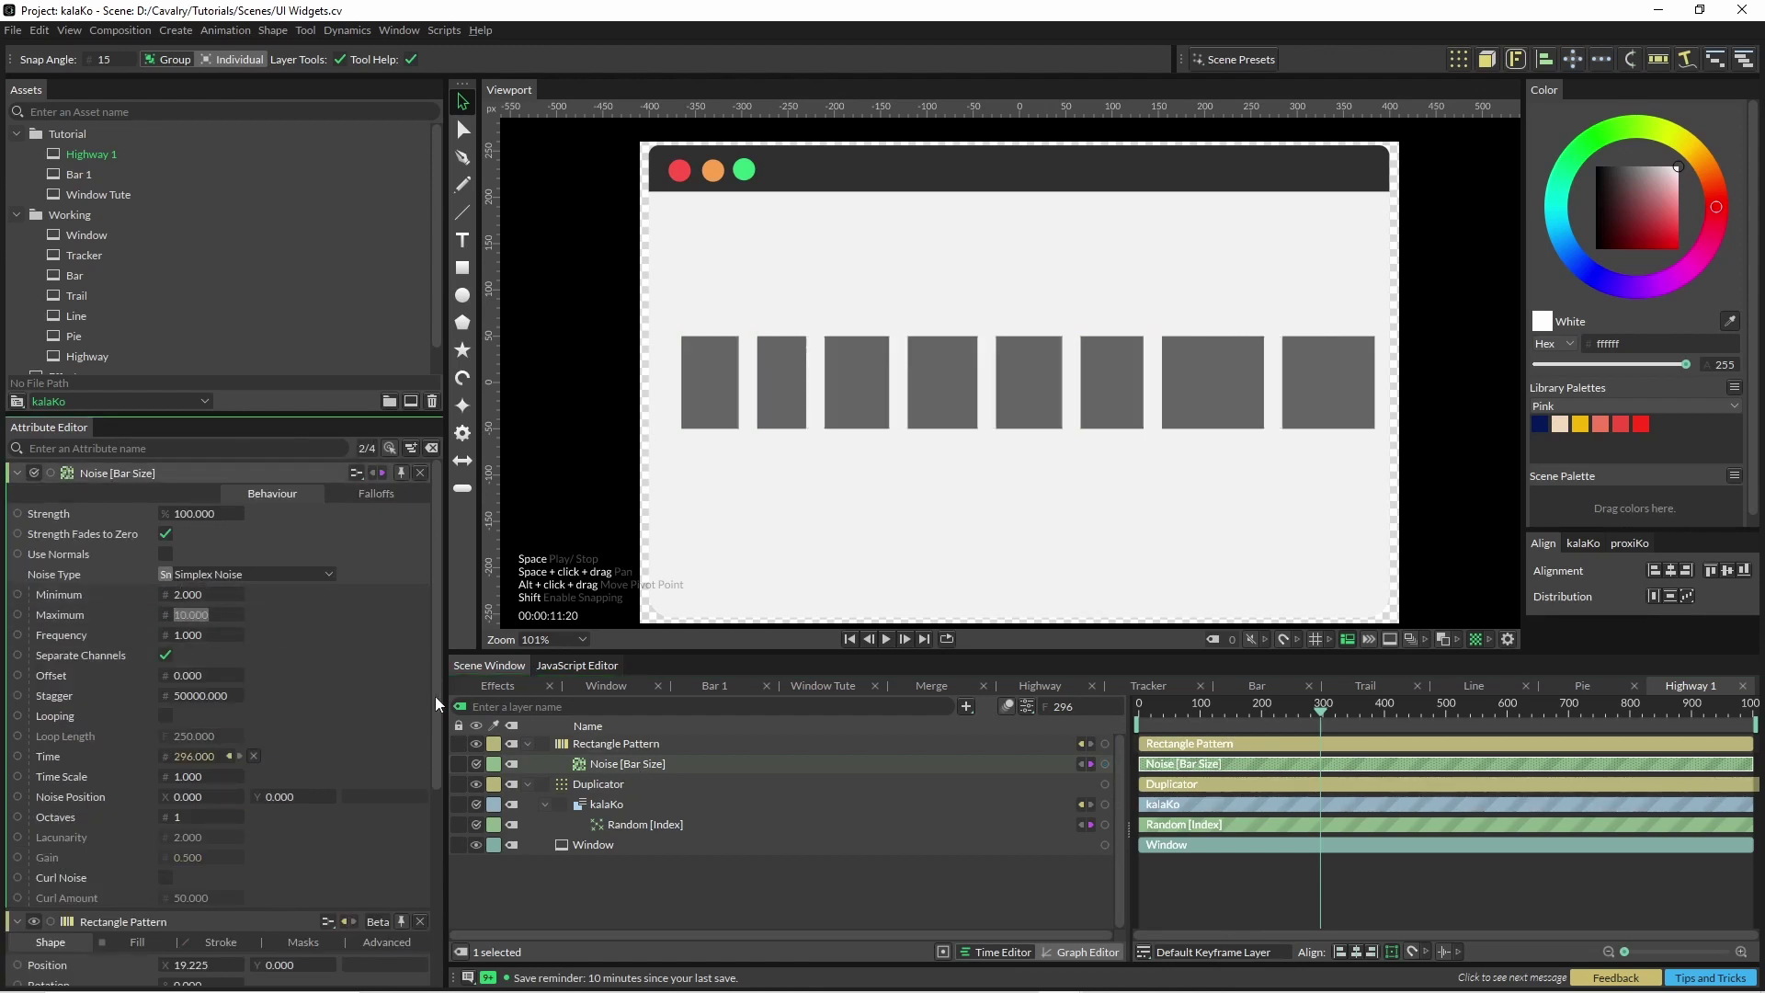
{"action": "type", "text": "100"}
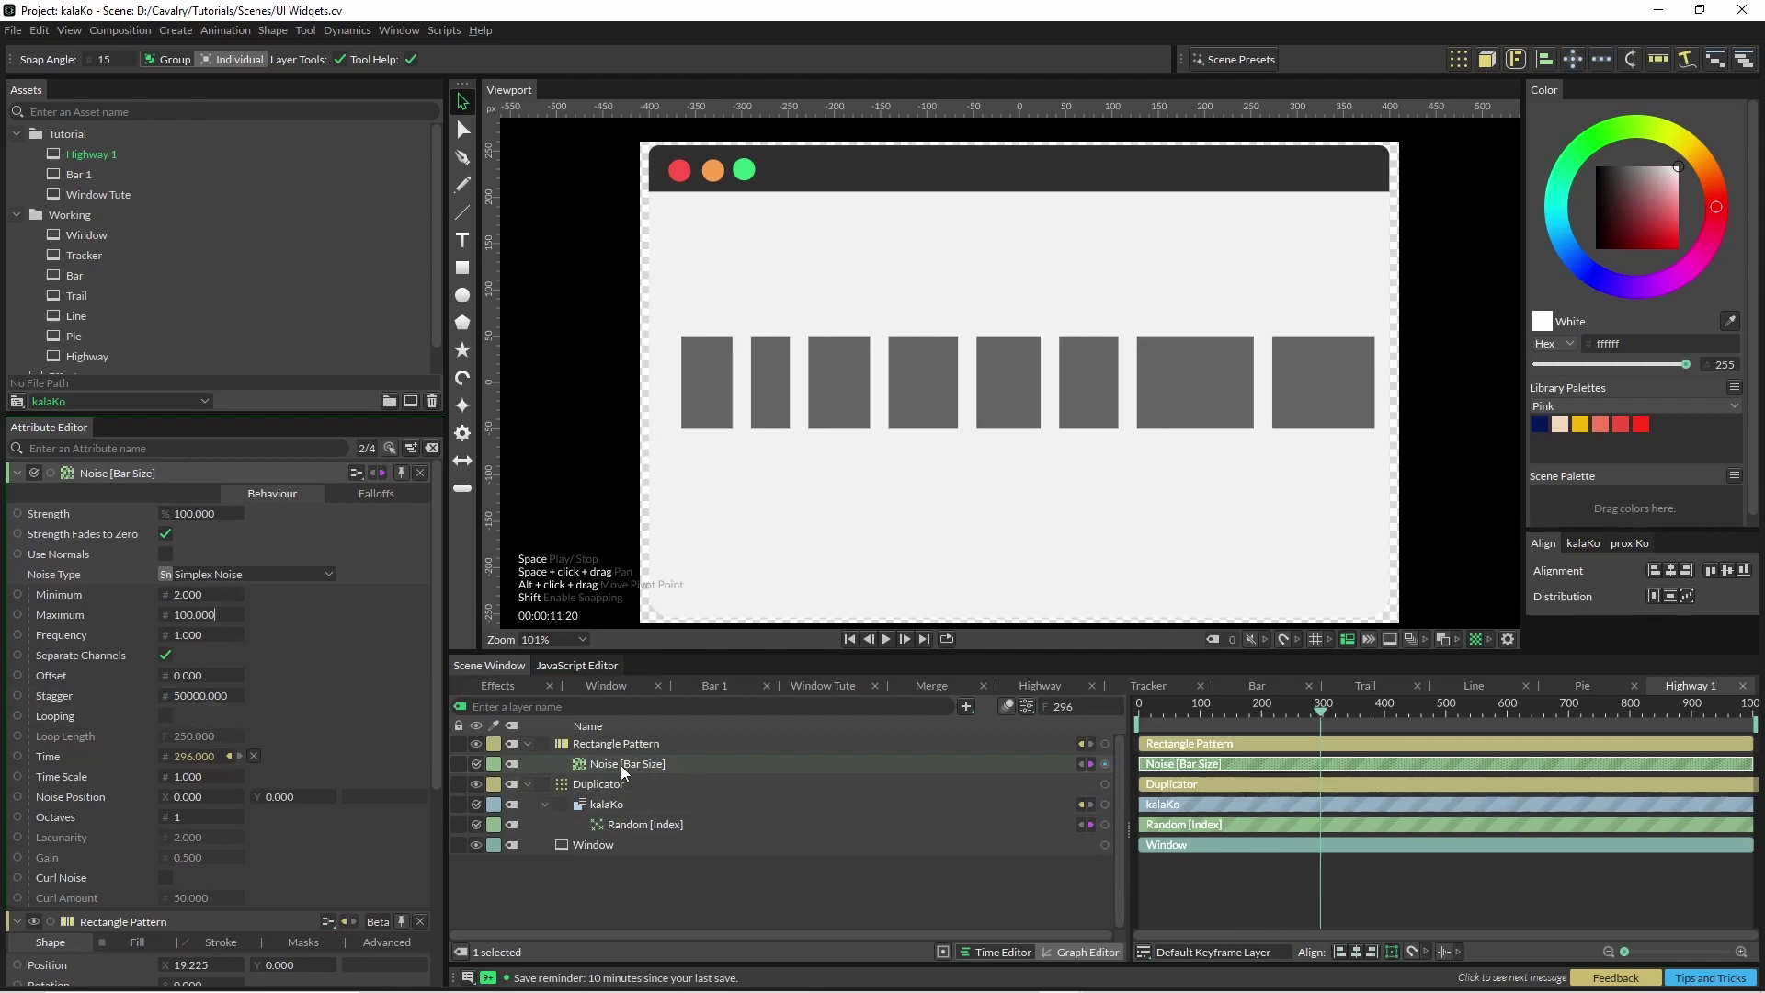
{"action": "left_click", "coordinate": [662, 552]}
{"action": "key", "text": "space"}
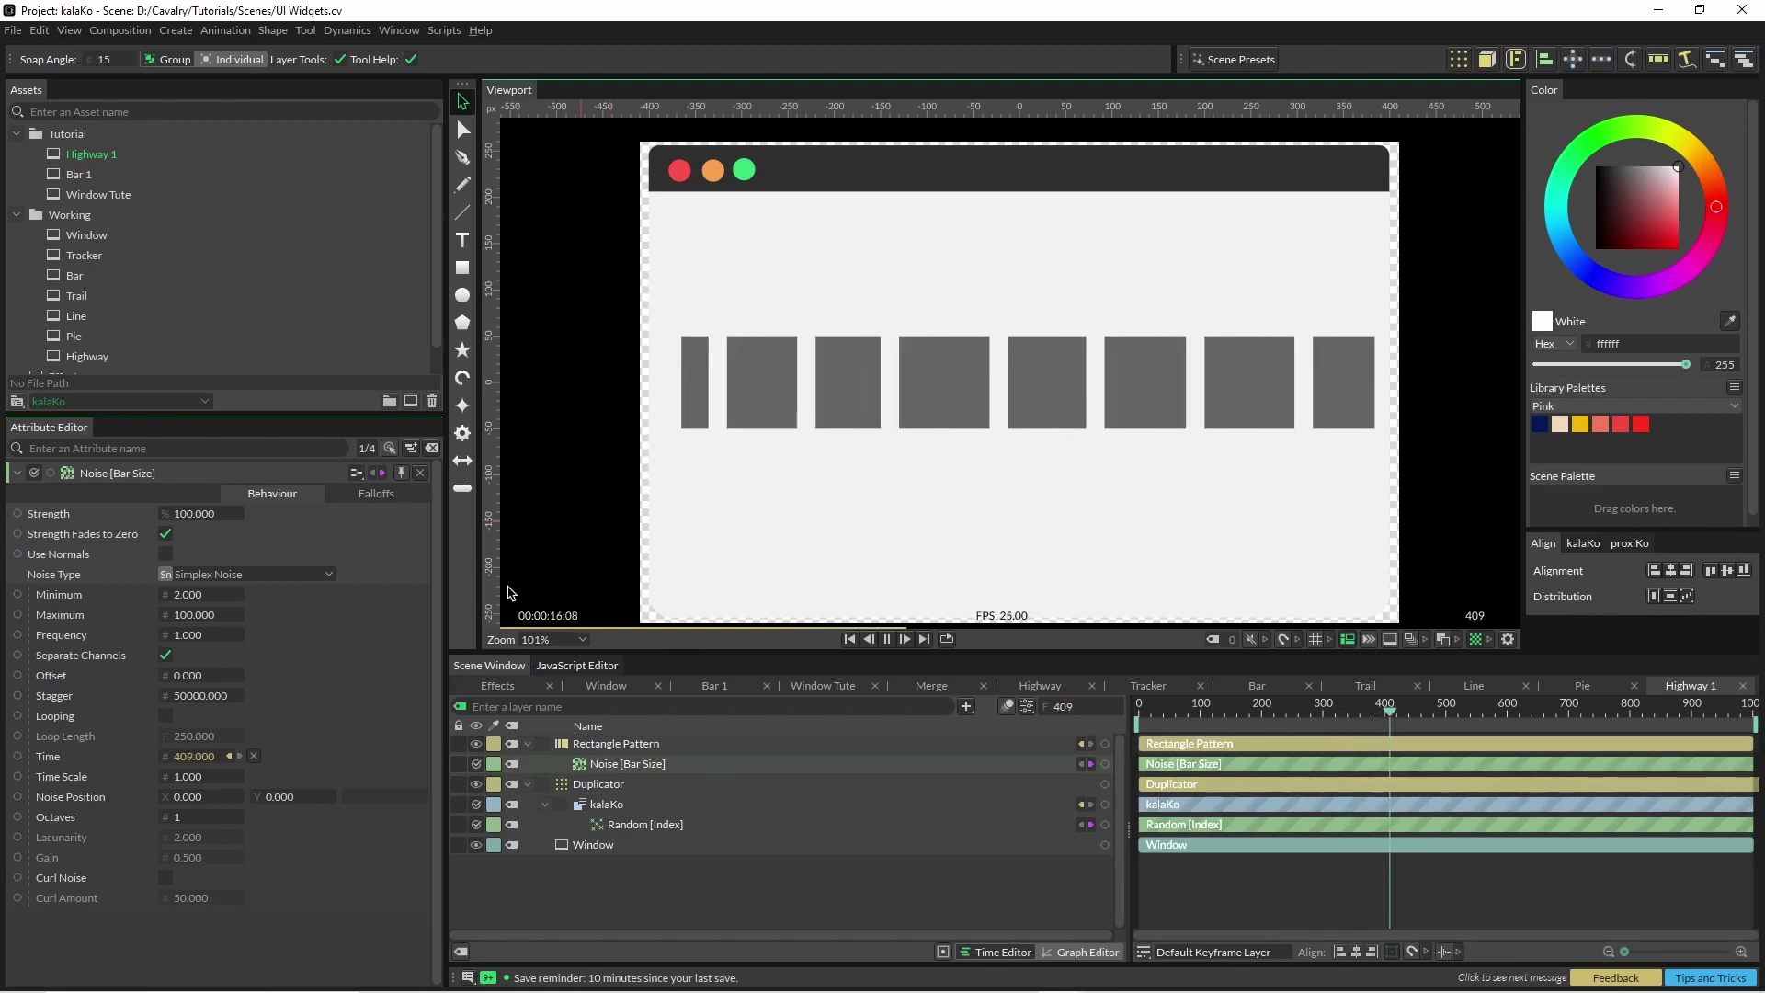
{"action": "key", "text": "space"}
Set the pattern to five bars 25 units tall and play back to preview
{"action": "left_click", "coordinate": [636, 742]}
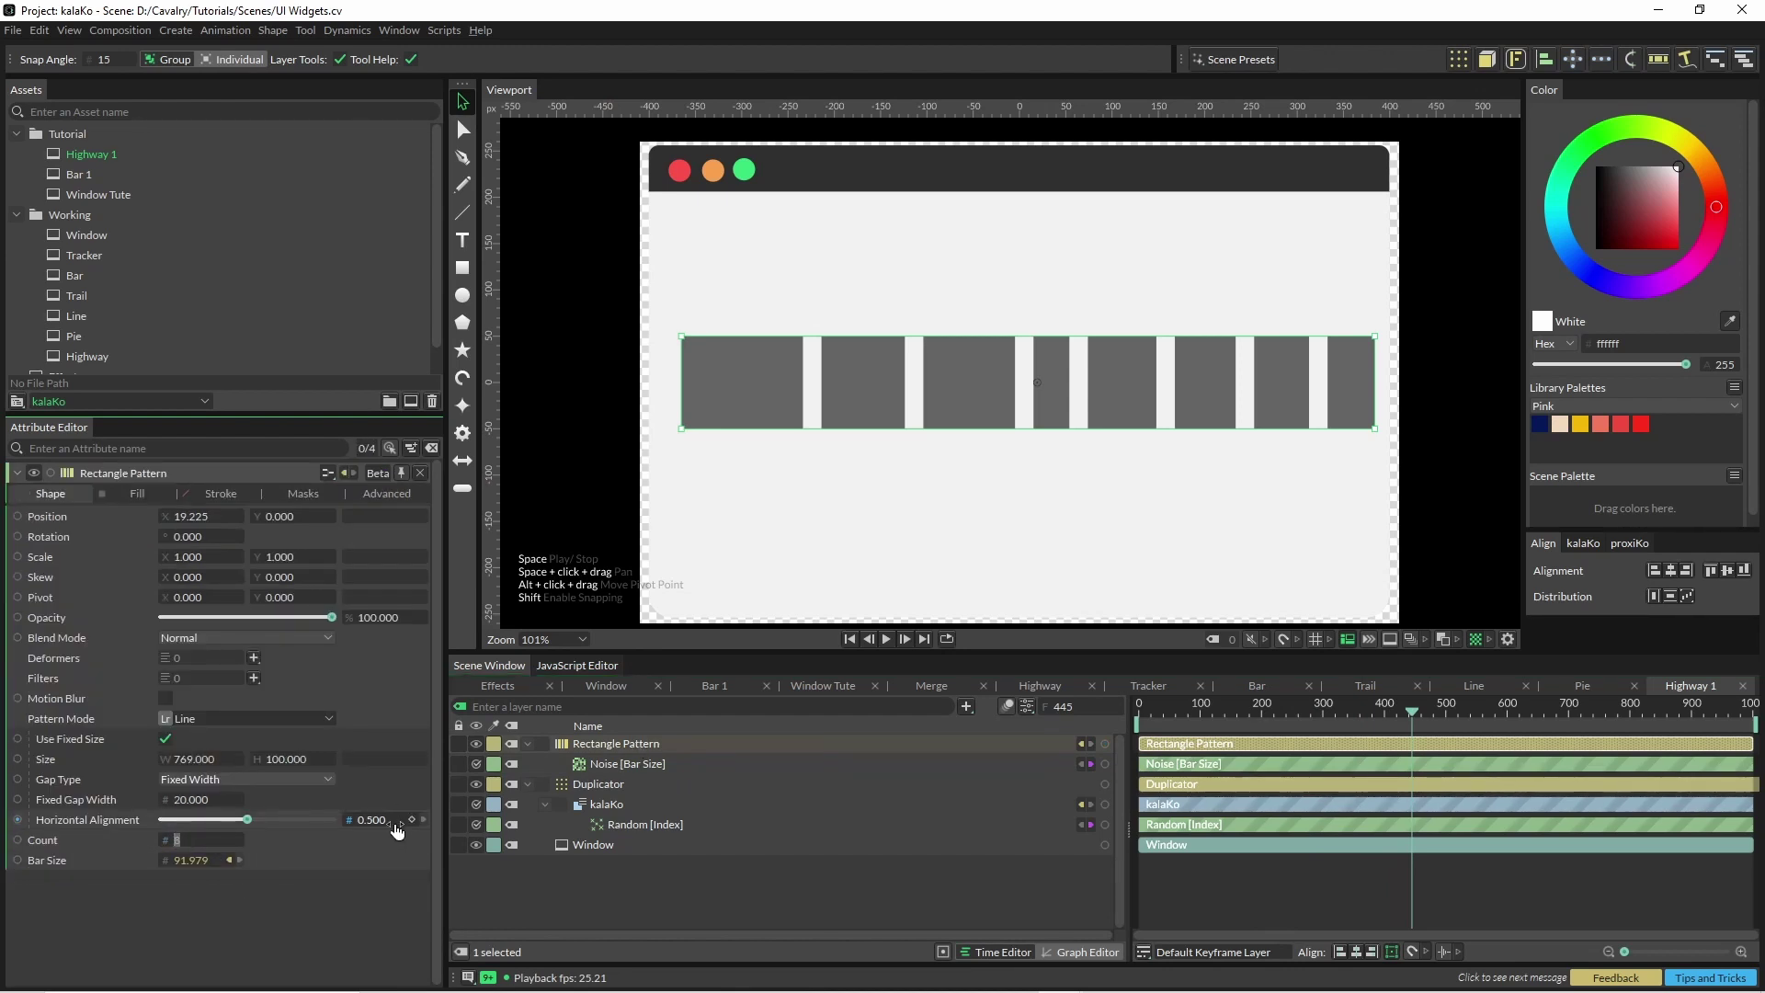
{"action": "key", "text": "Return"}
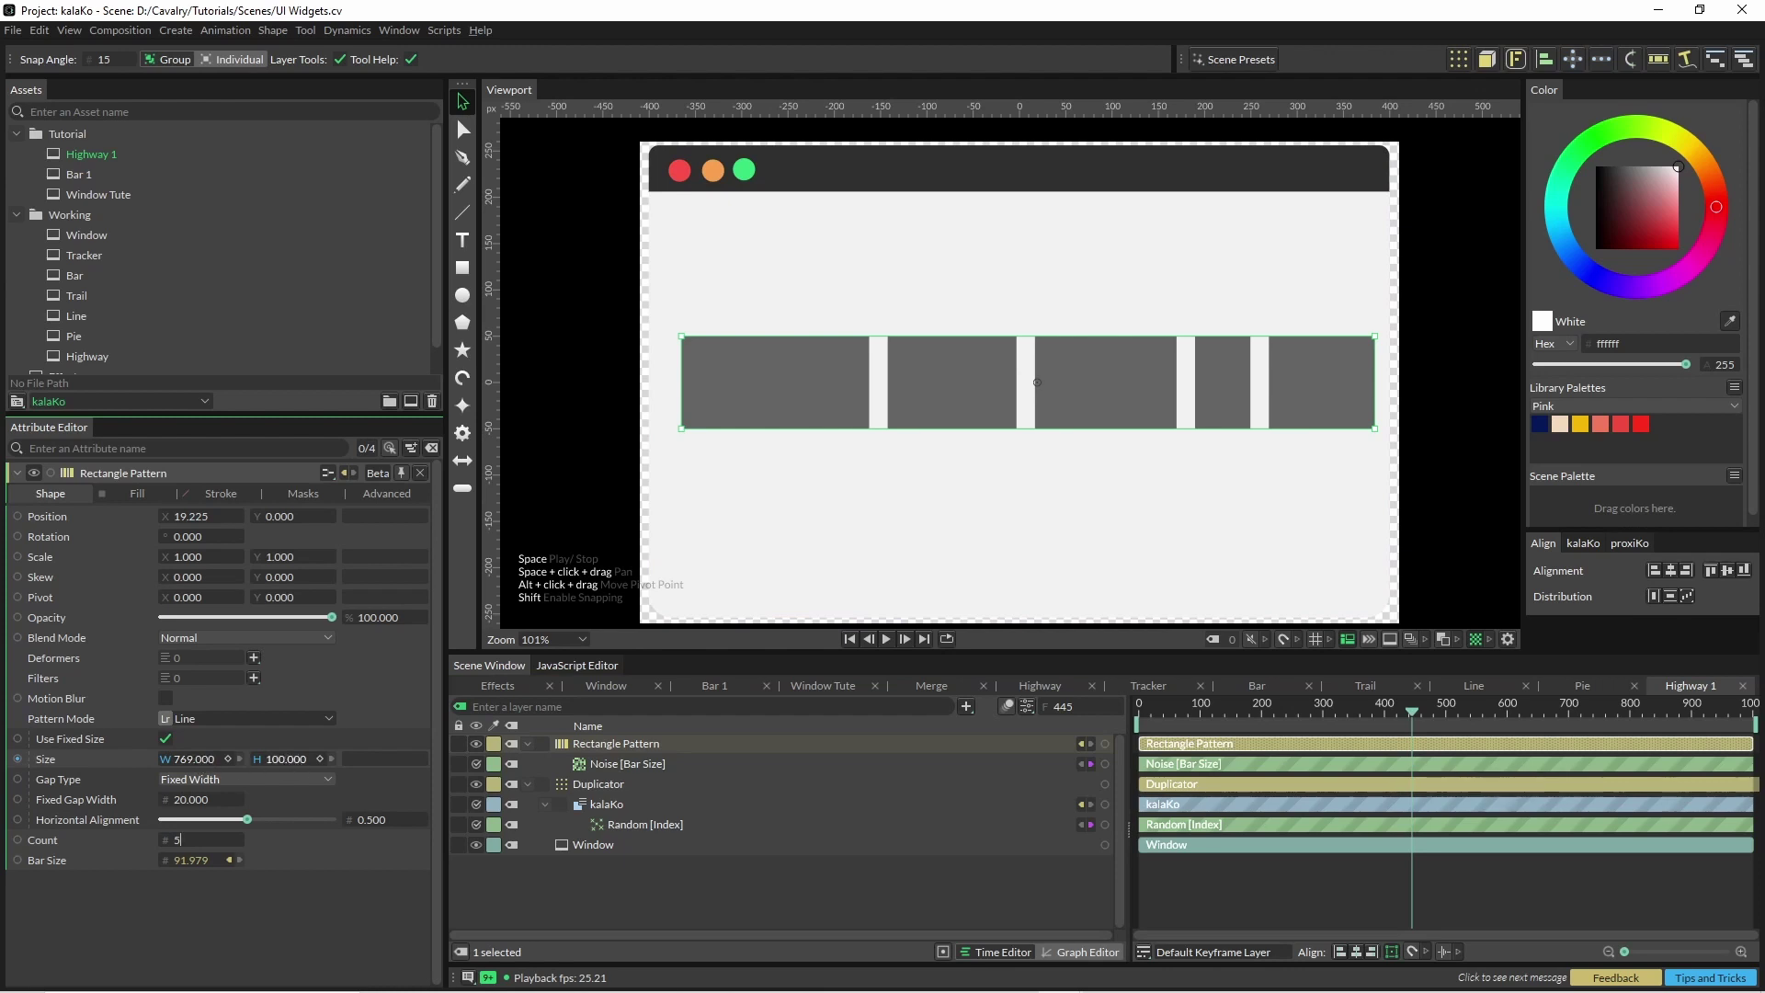
{"action": "left_click_drag", "start_coordinate": [284, 758], "coordinate": [220, 759]}
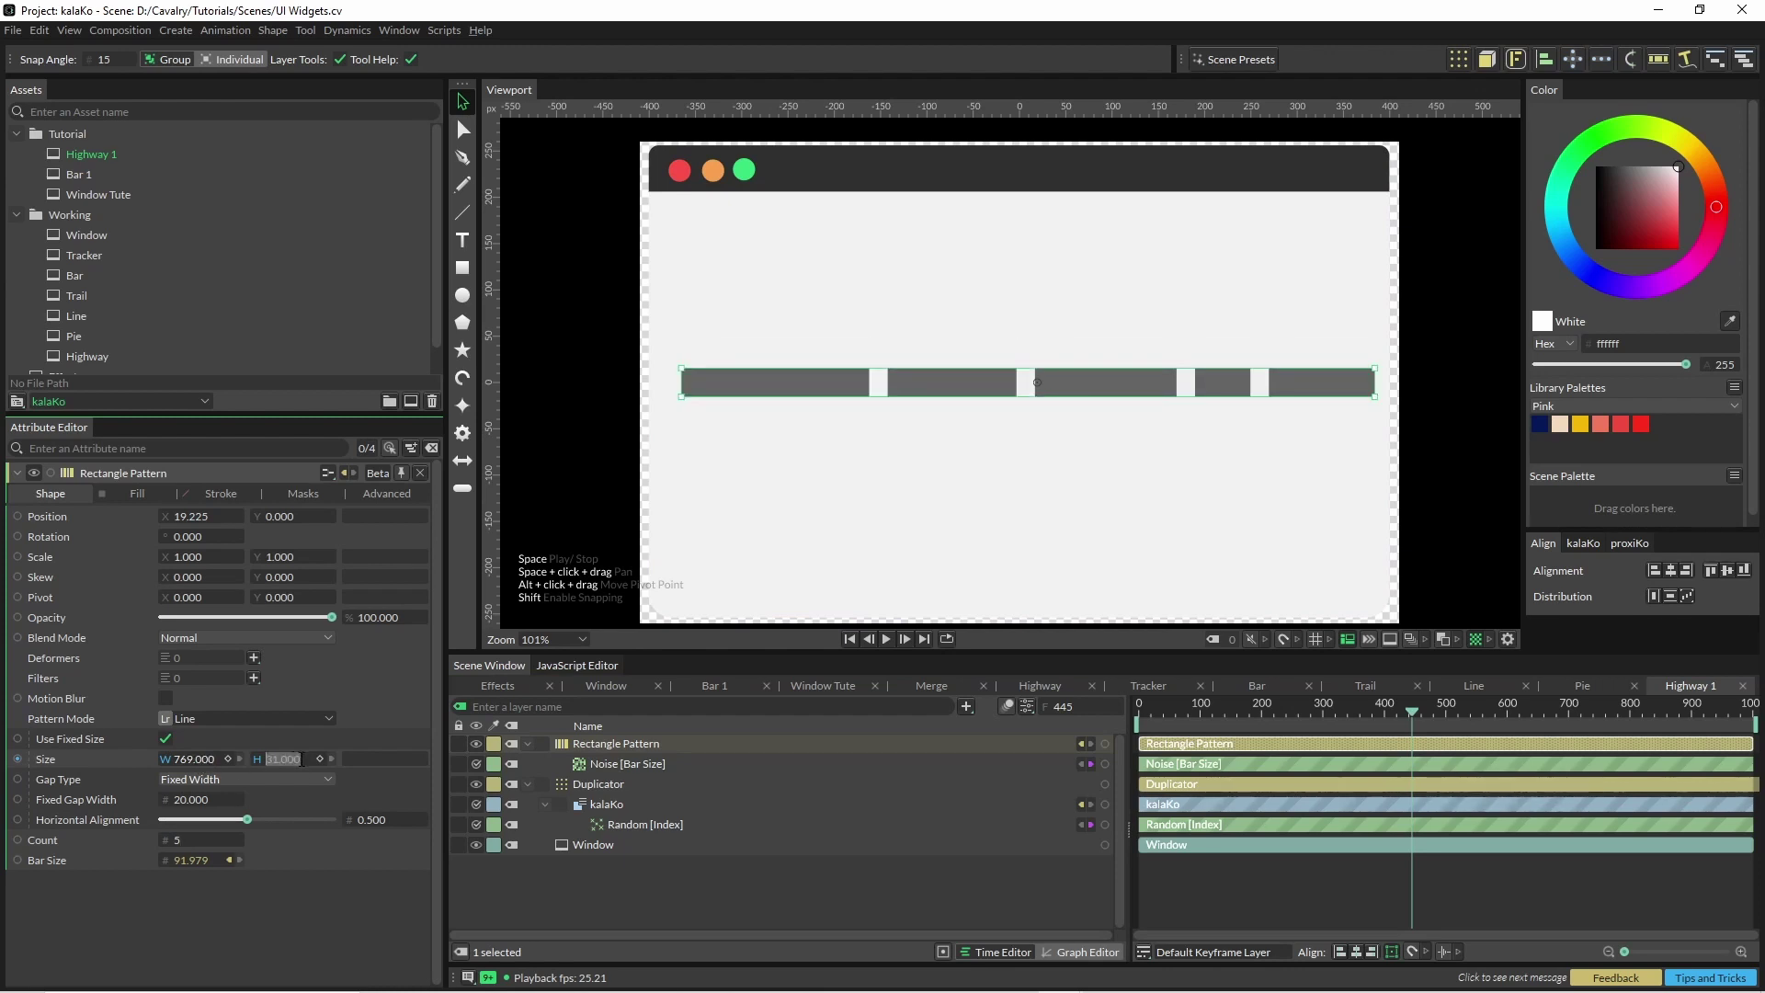
{"action": "type", "text": "5"}
{"action": "key", "text": "Return"}
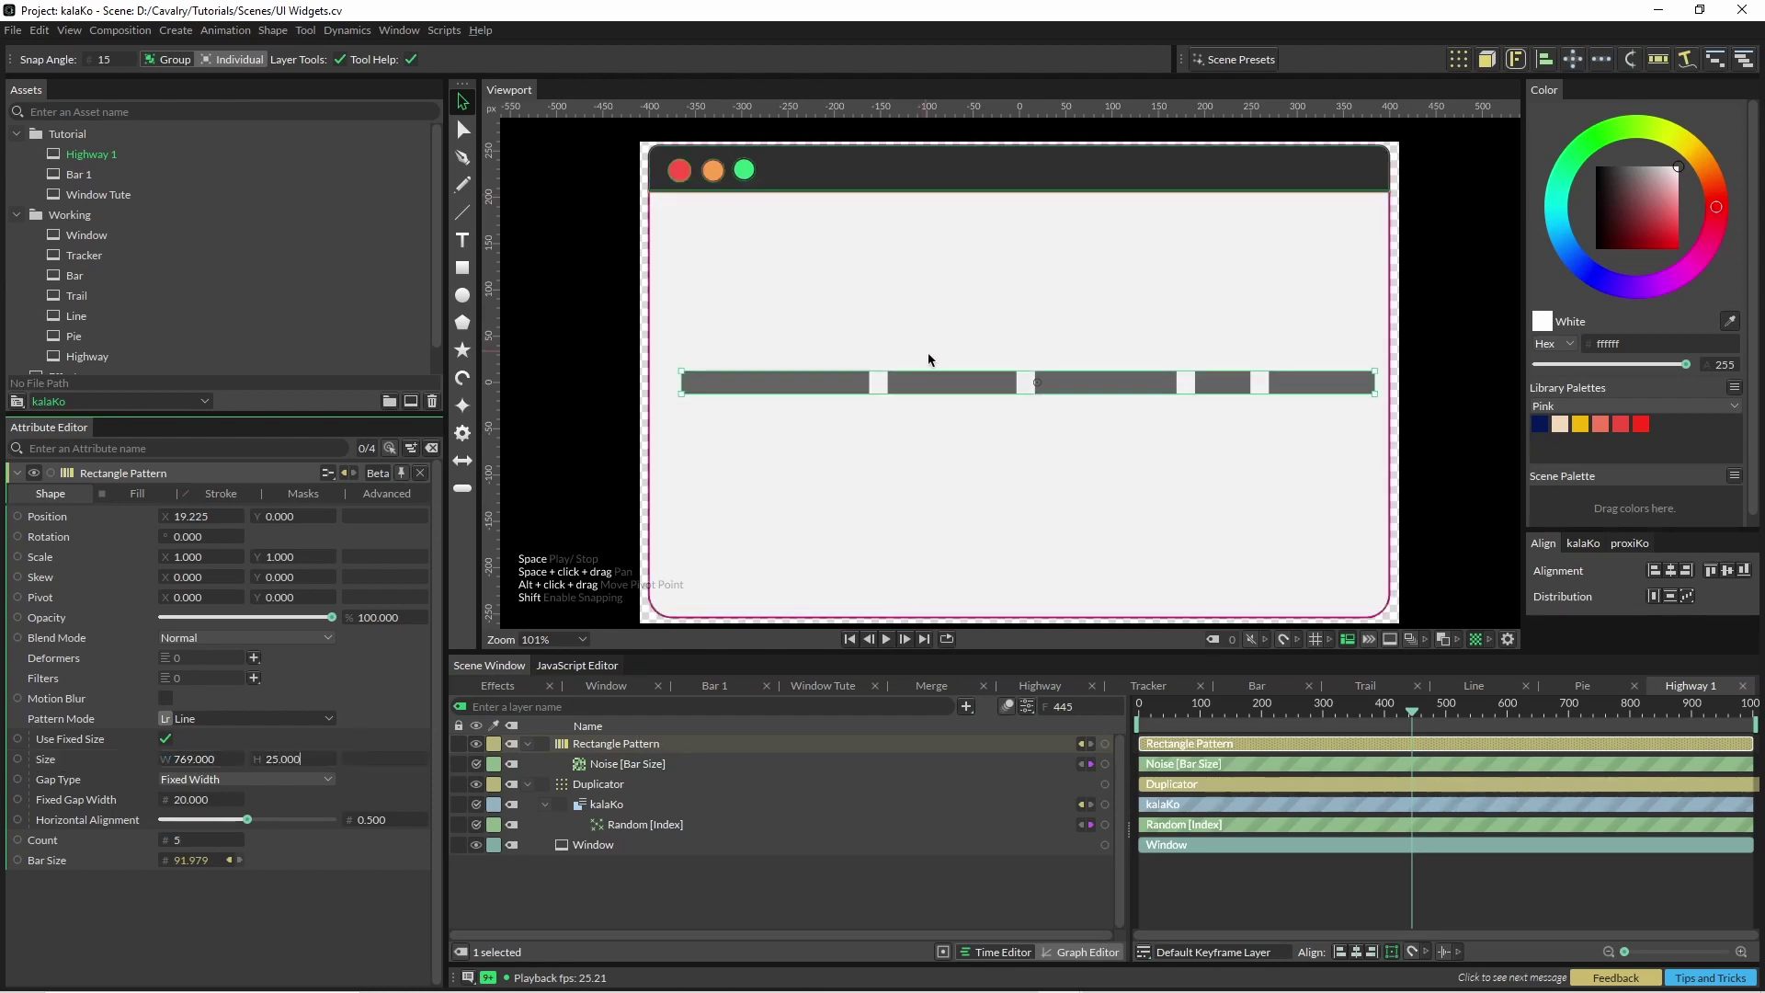
{"action": "left_click", "coordinate": [596, 464]}
{"action": "key", "text": "space"}
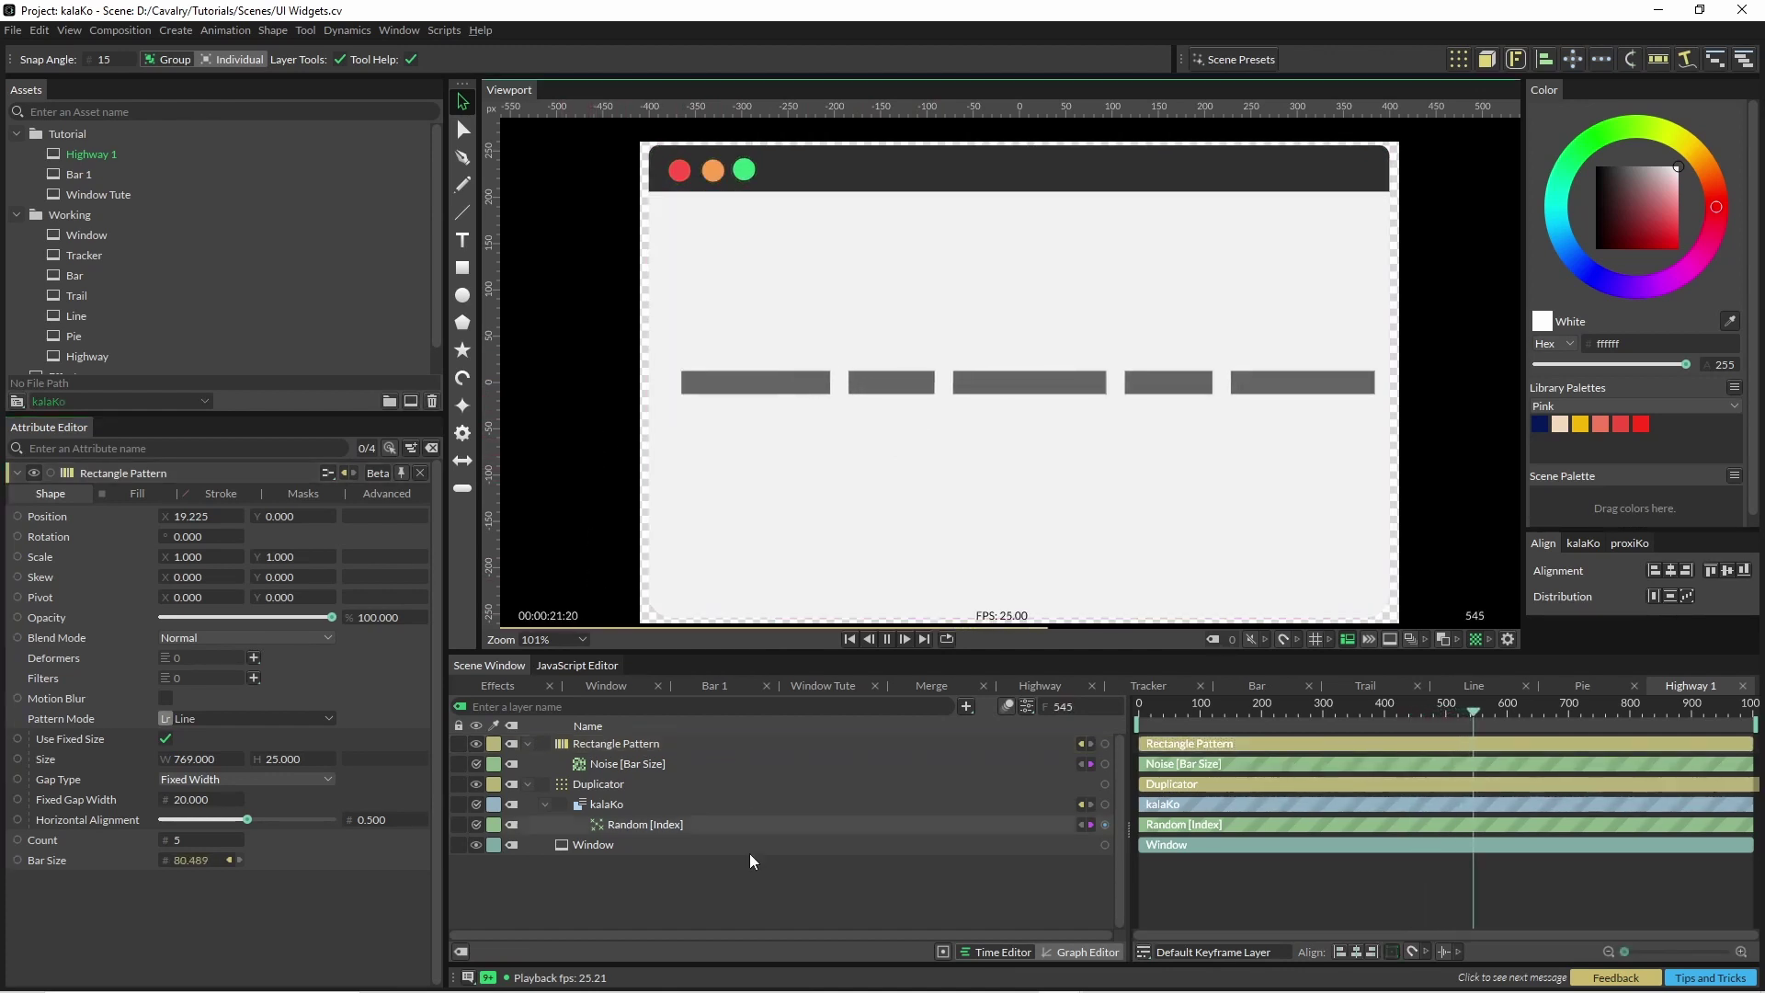
Connect the bar pattern to the Duplicator's Input Shapes, hide the original, and preview the rows
{"action": "key", "text": "space"}
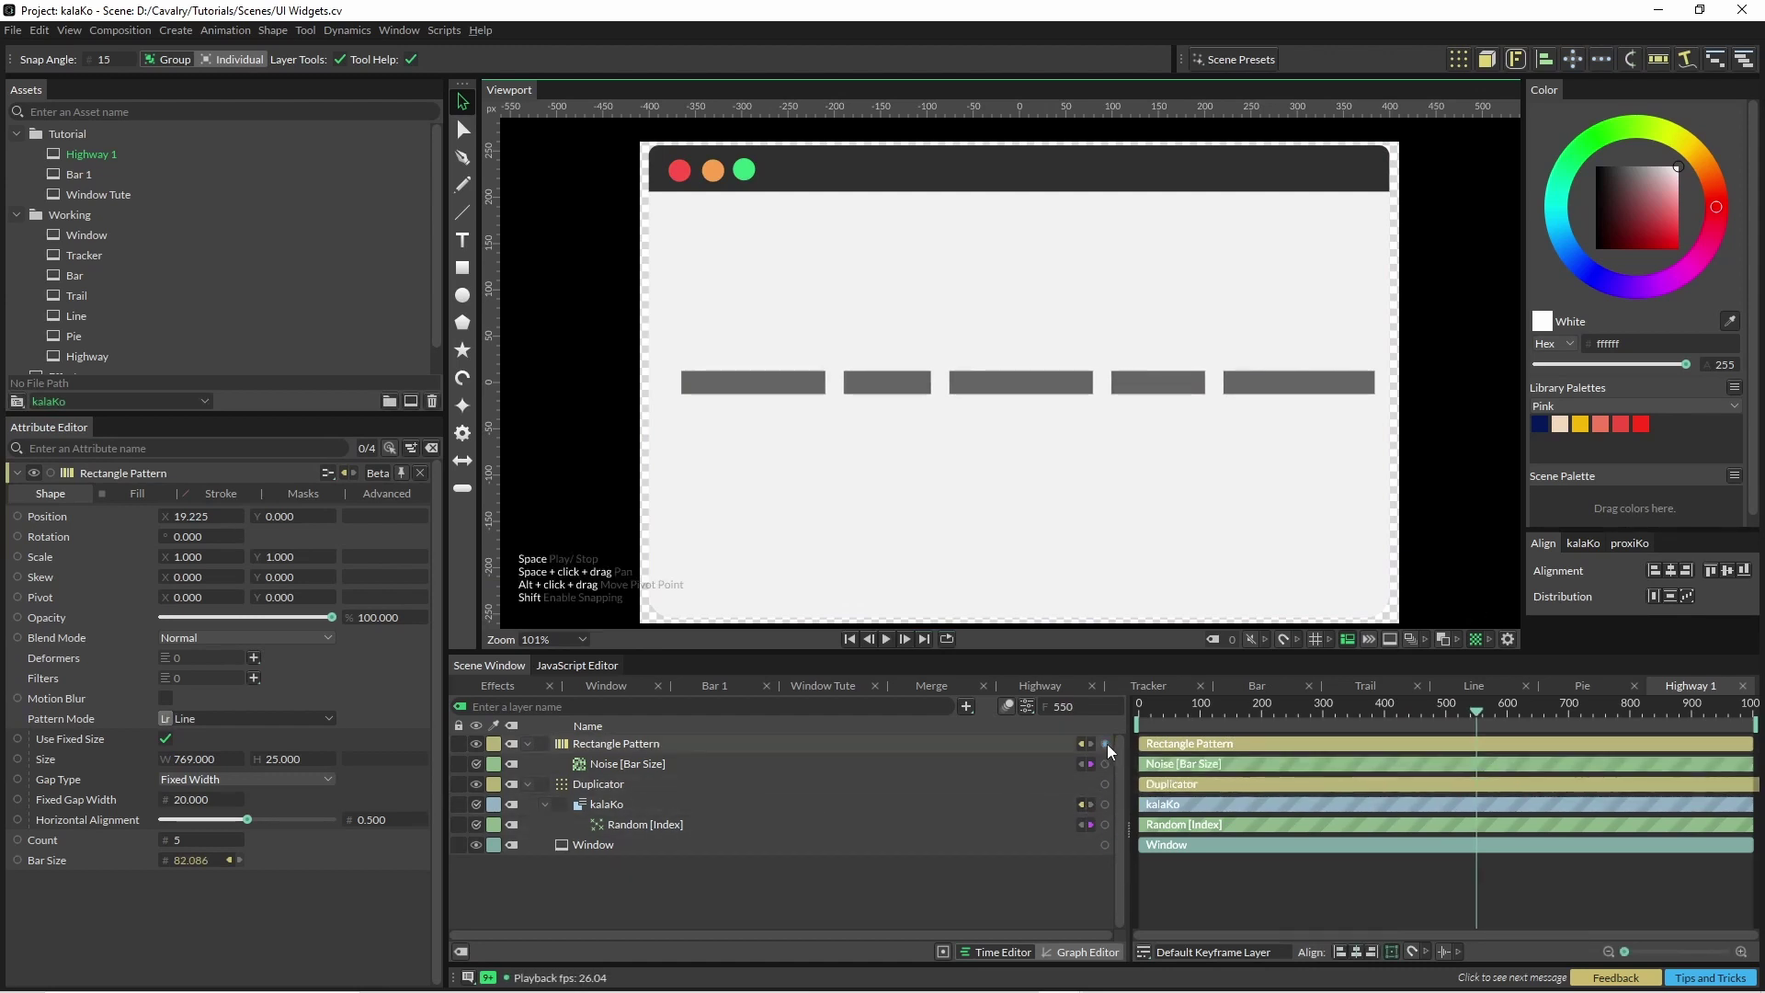
{"action": "left_click_drag", "start_coordinate": [1107, 743], "coordinate": [598, 785]}
{"action": "mouse_move", "coordinate": [760, 795]}
{"action": "left_click", "coordinate": [881, 798]}
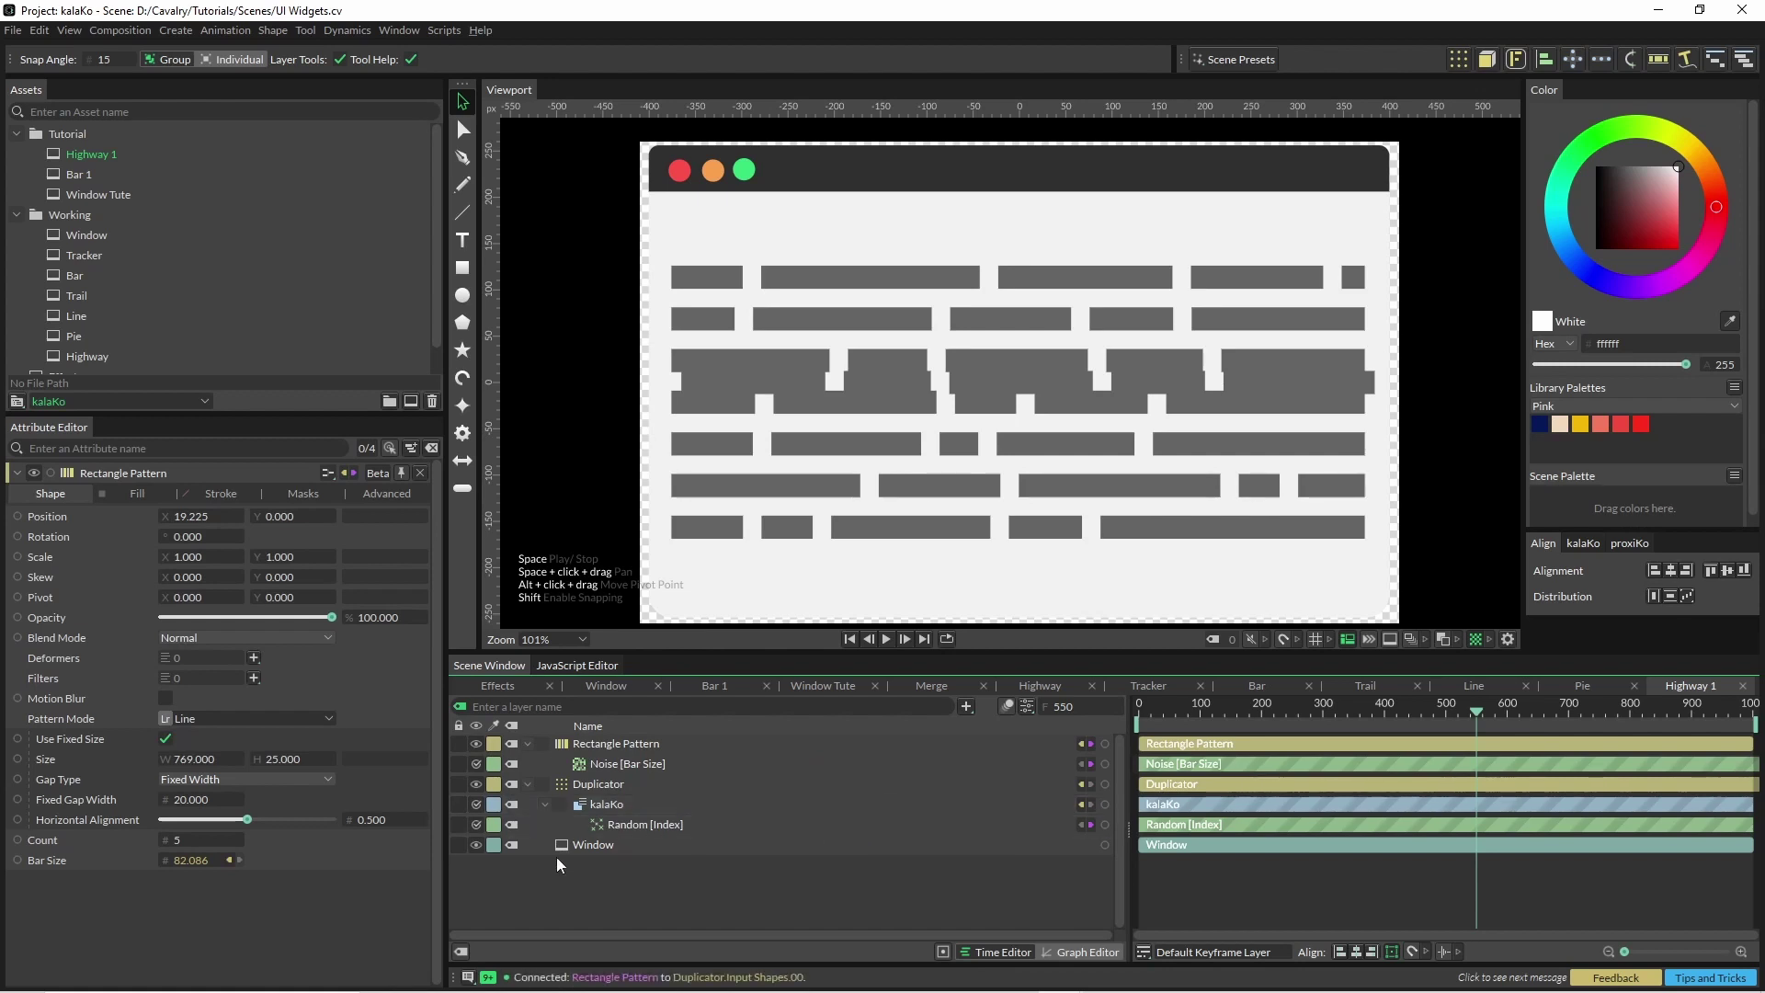
{"action": "left_click", "coordinate": [475, 743]}
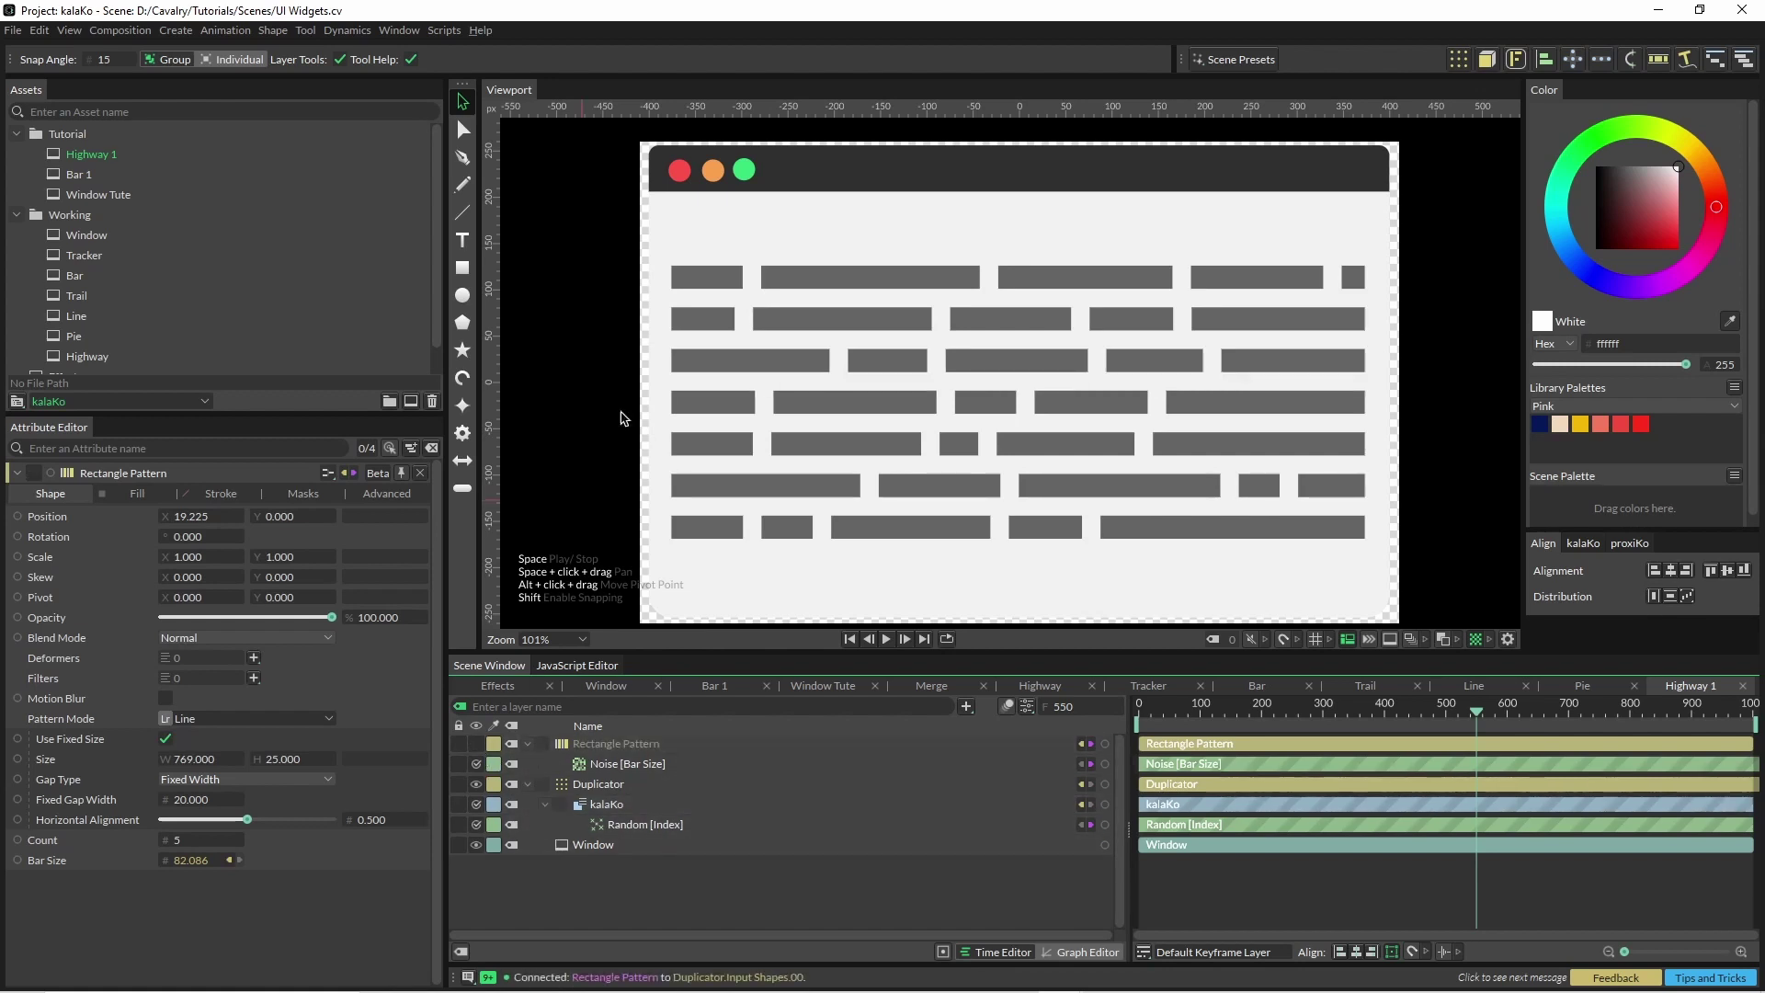
{"action": "key", "text": "space"}
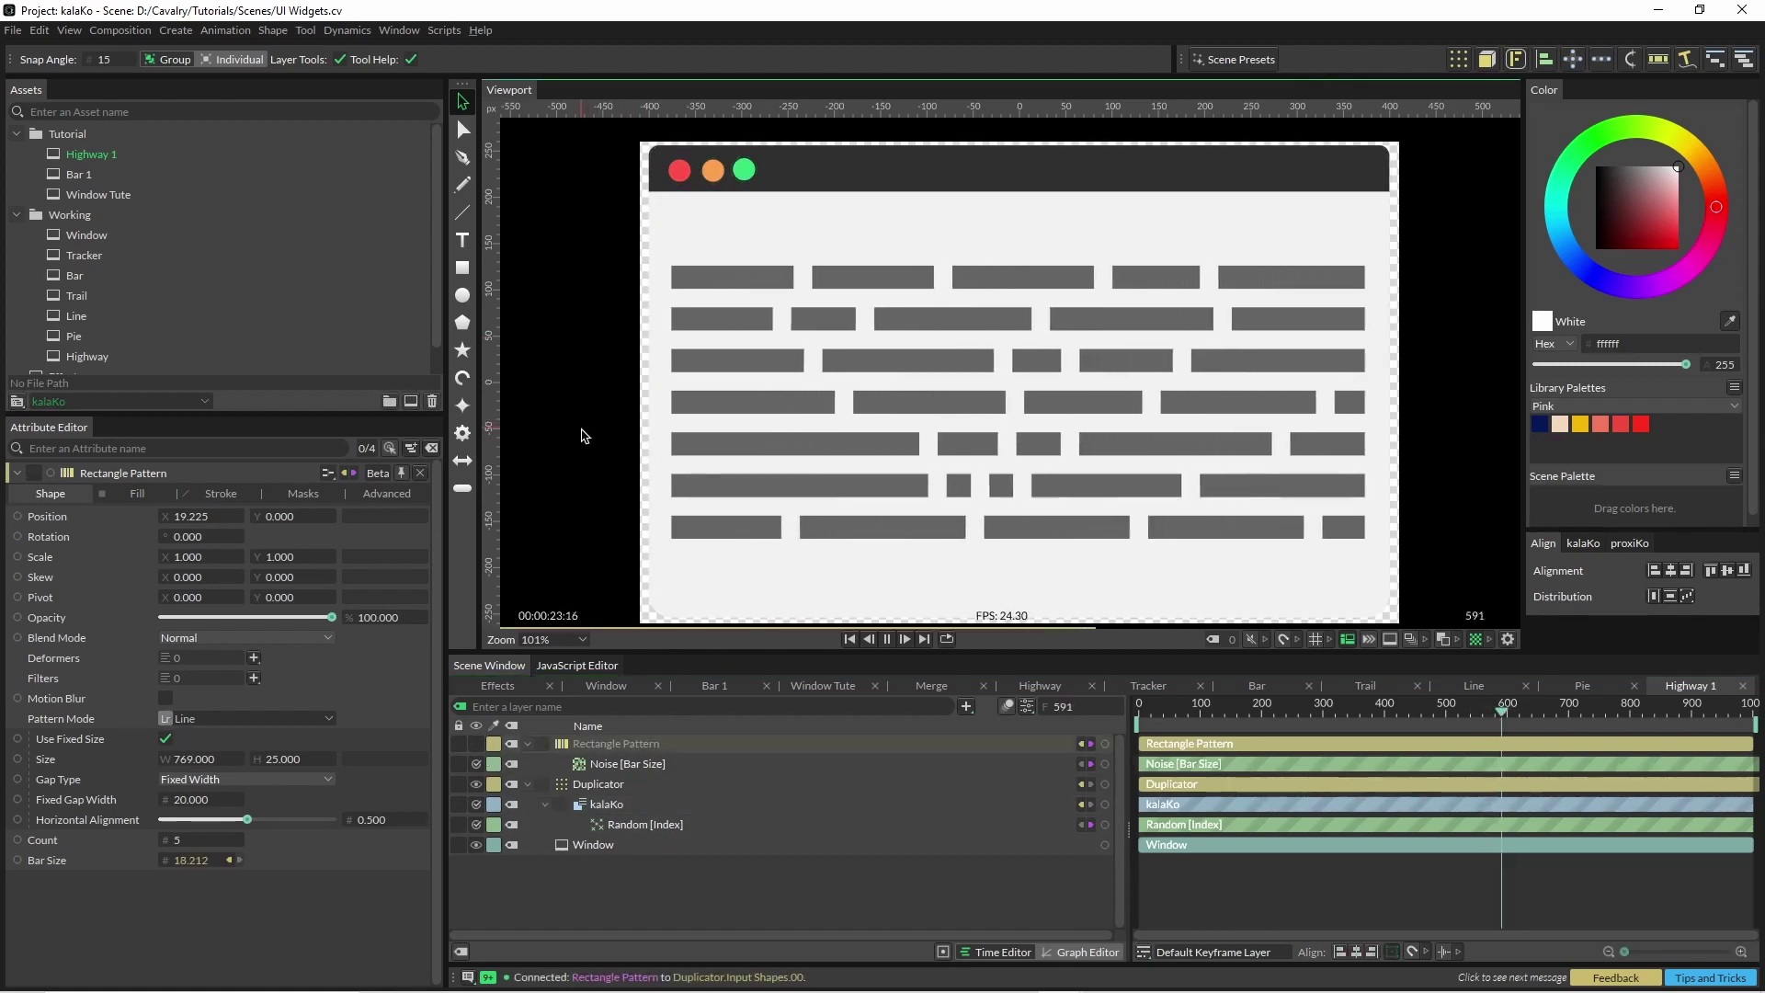
{"action": "key", "text": "space"}
Add a Sub-Mesh deformer to the Duplicator with Replace Fill driven by the kalaKo palette
{"action": "left_click", "coordinate": [592, 787]}
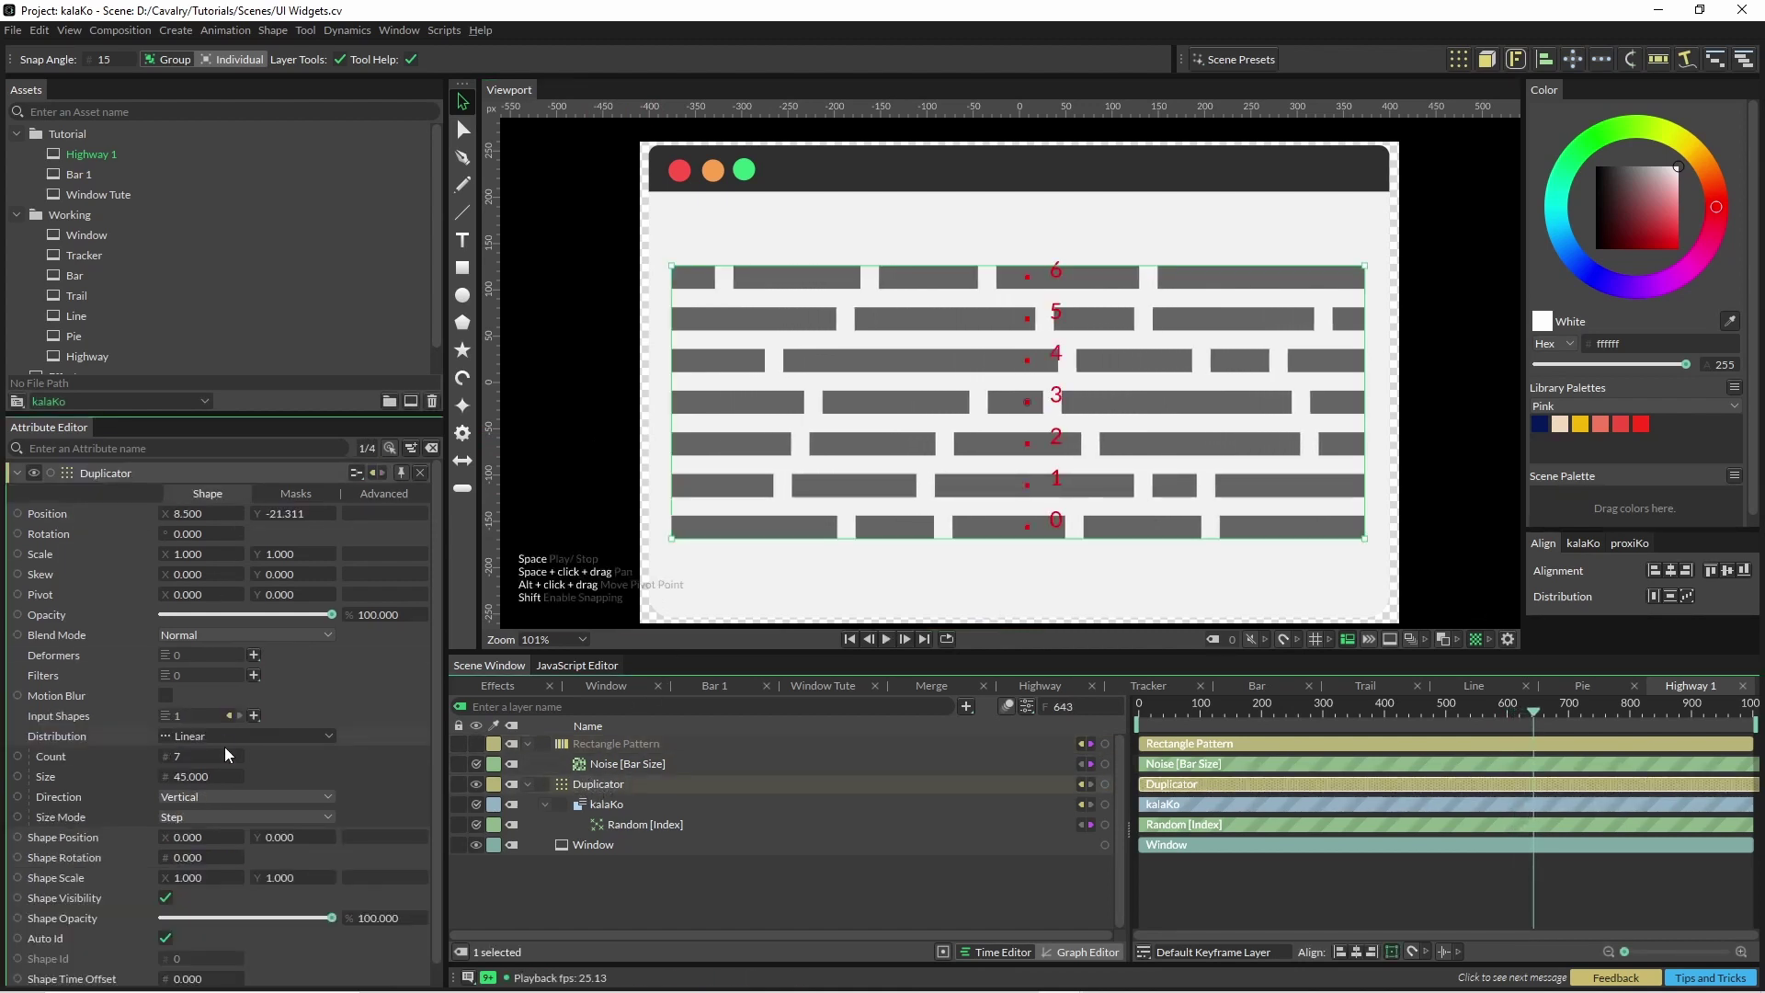
{"action": "left_click", "coordinate": [254, 655]}
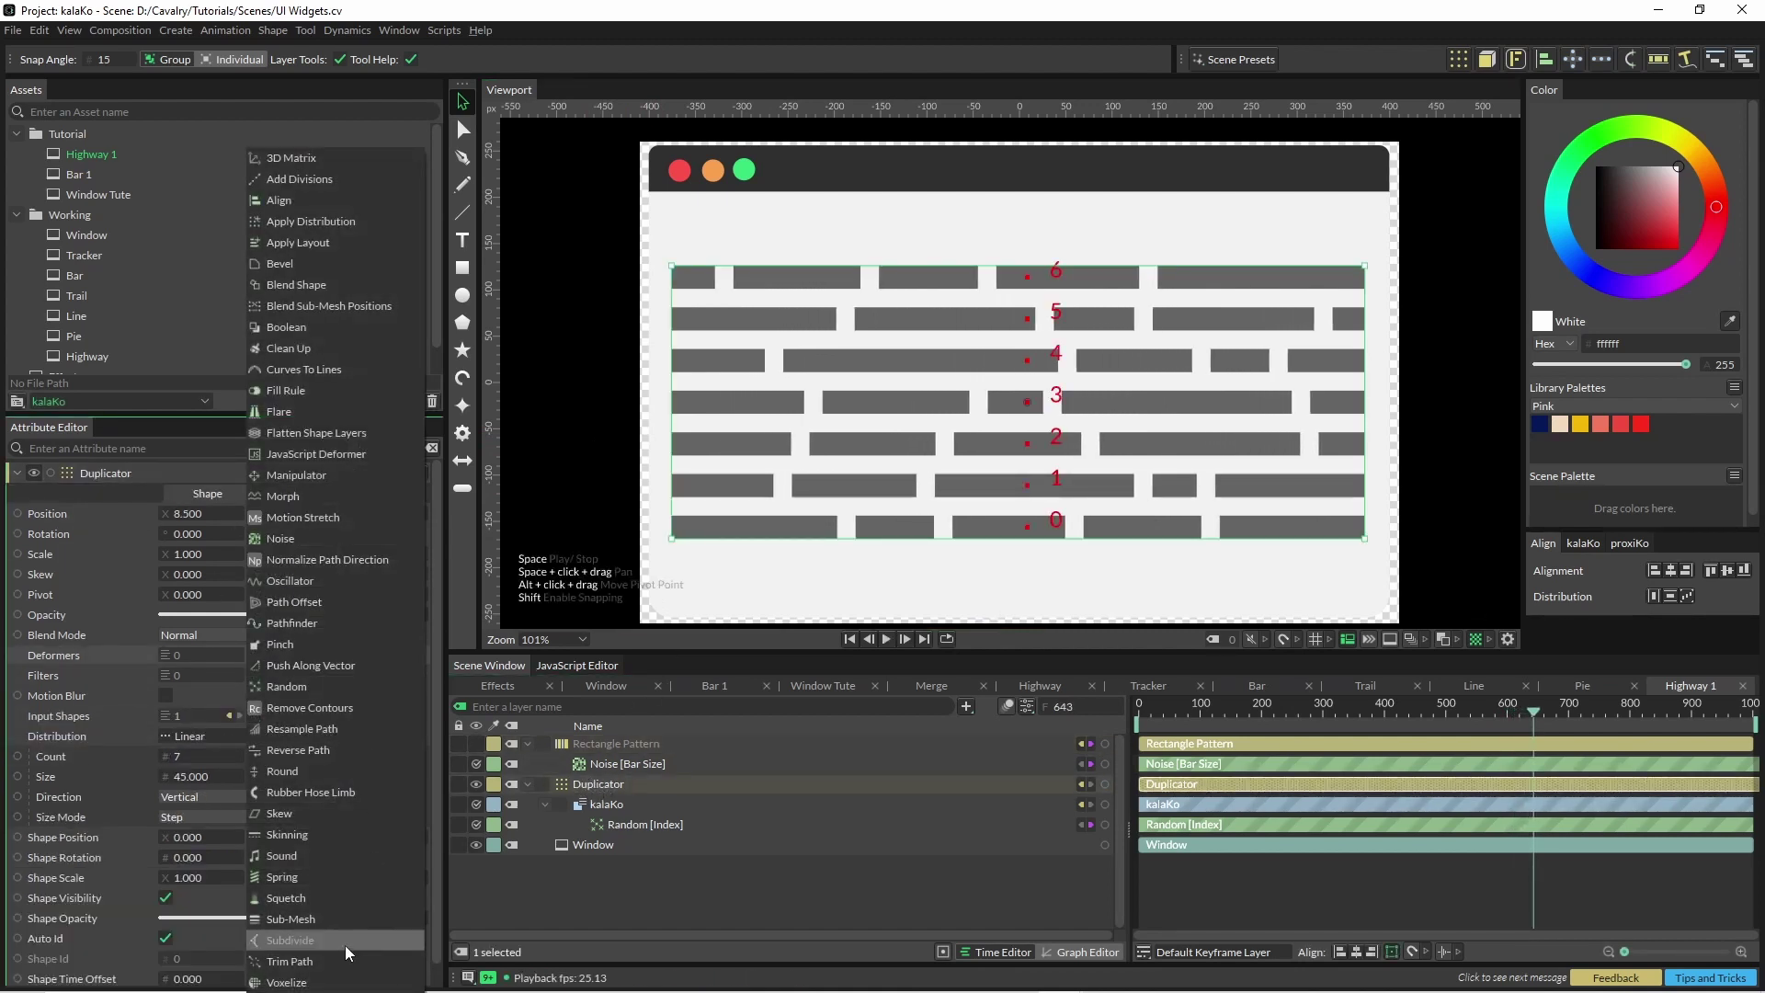
{"action": "left_click", "coordinate": [344, 917]}
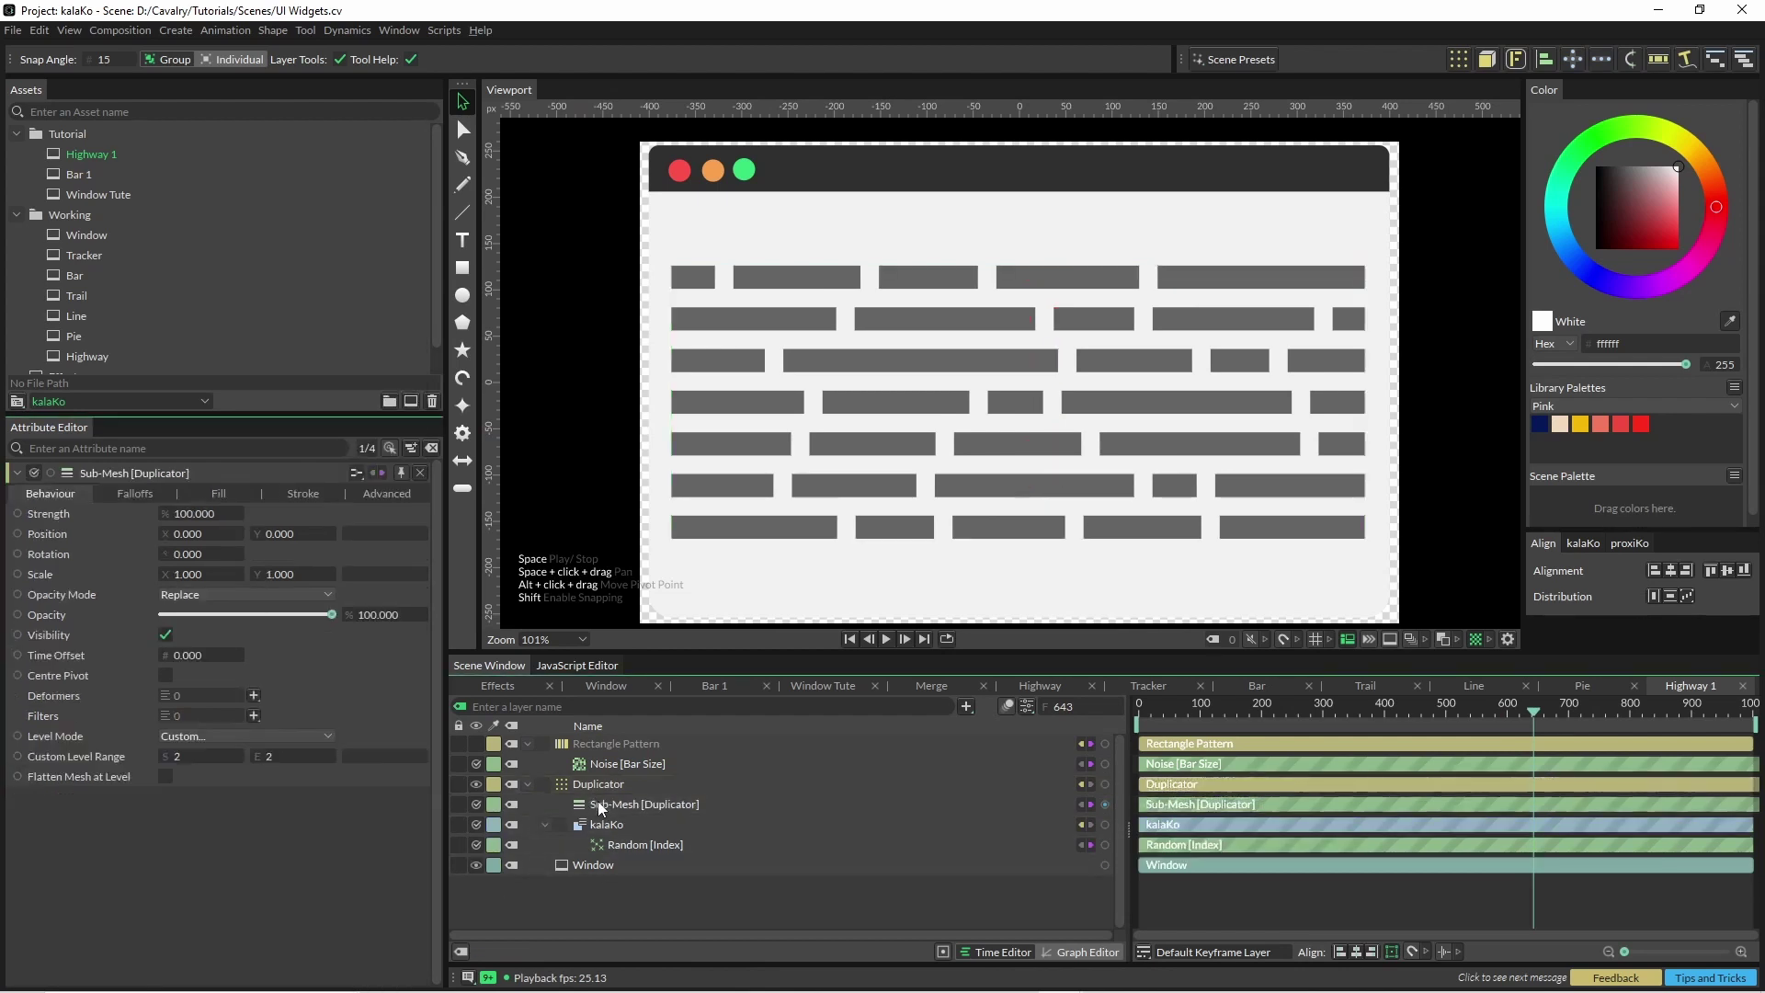
{"action": "left_click", "coordinate": [219, 493]}
{"action": "left_click", "coordinate": [166, 514]}
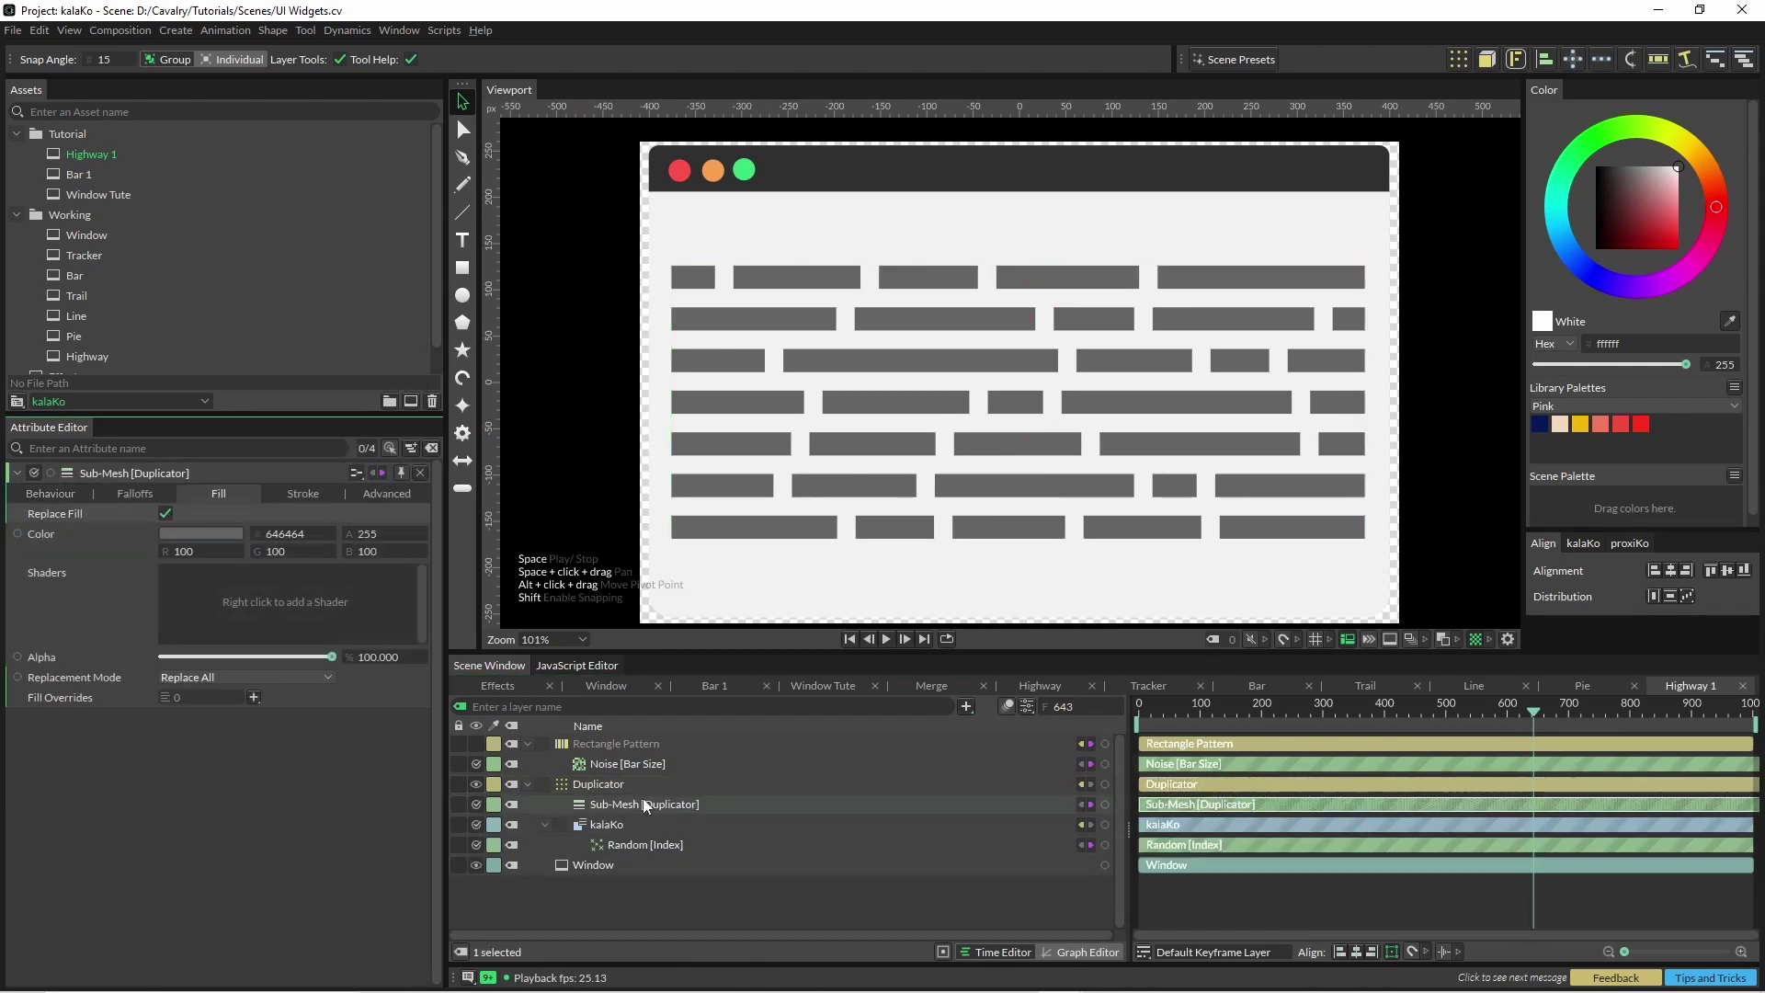
{"action": "left_click_drag", "start_coordinate": [1105, 825], "coordinate": [203, 535]}
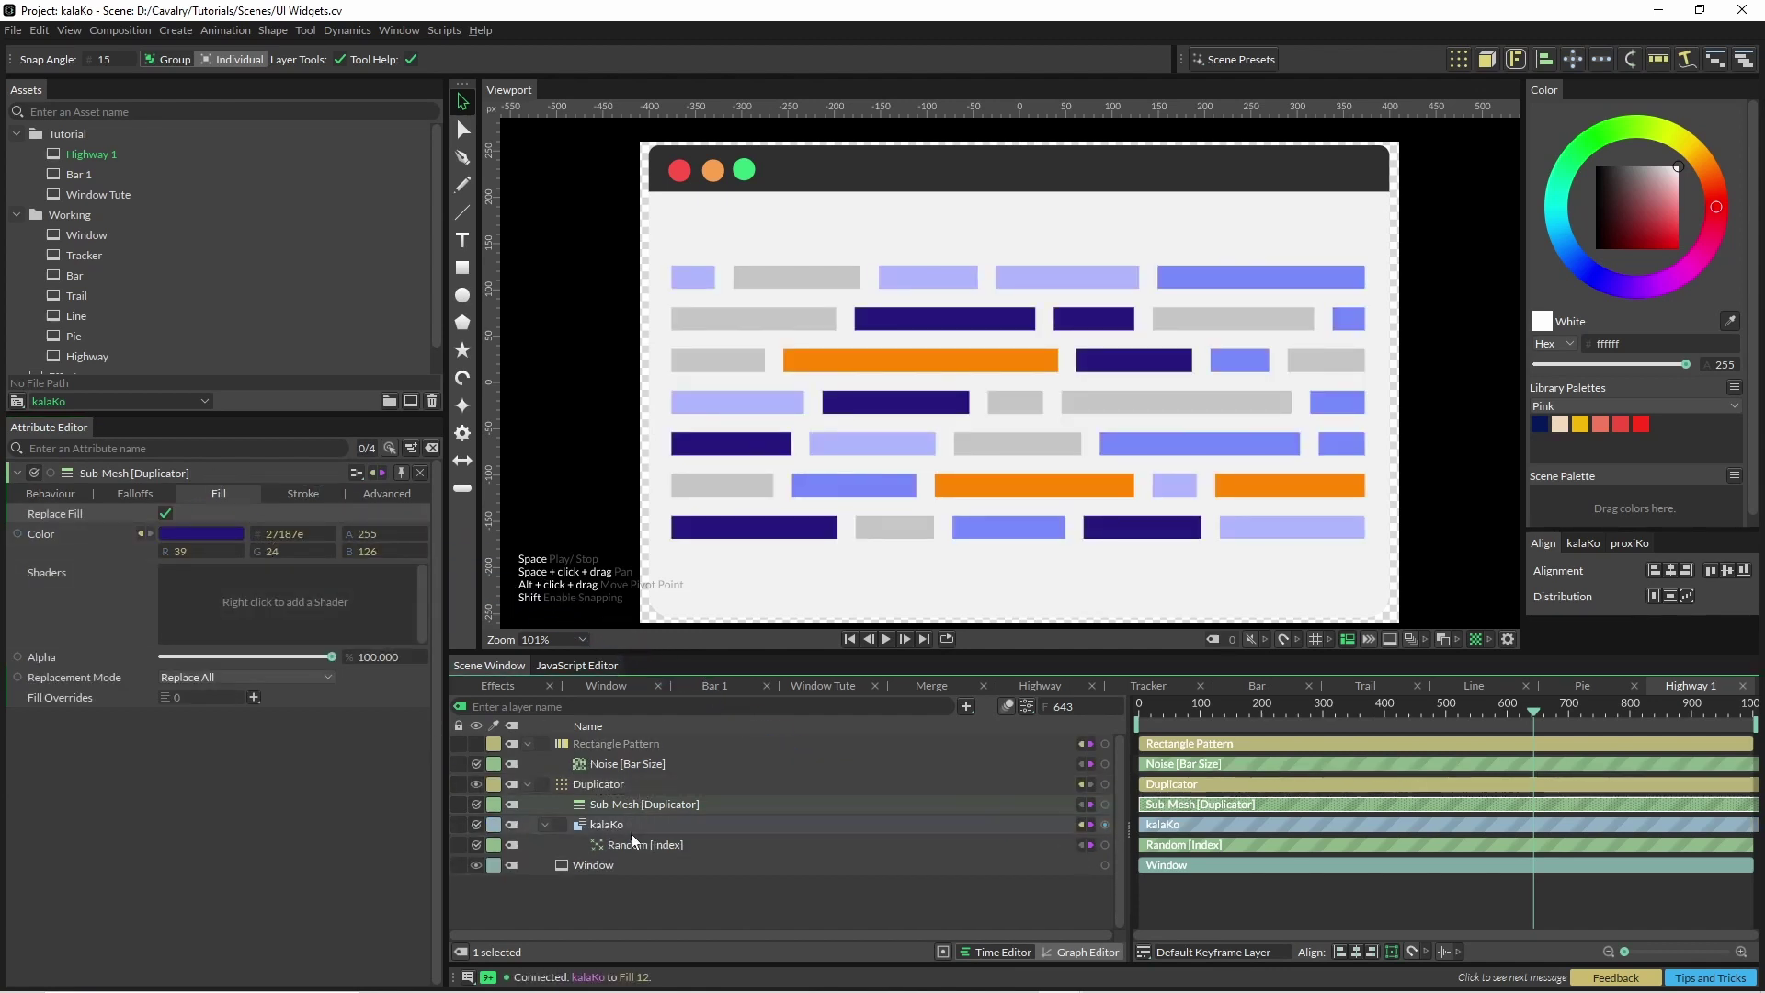
Add a Bevel deformer to the Duplicator and play back the result
{"action": "left_click", "coordinate": [604, 785]}
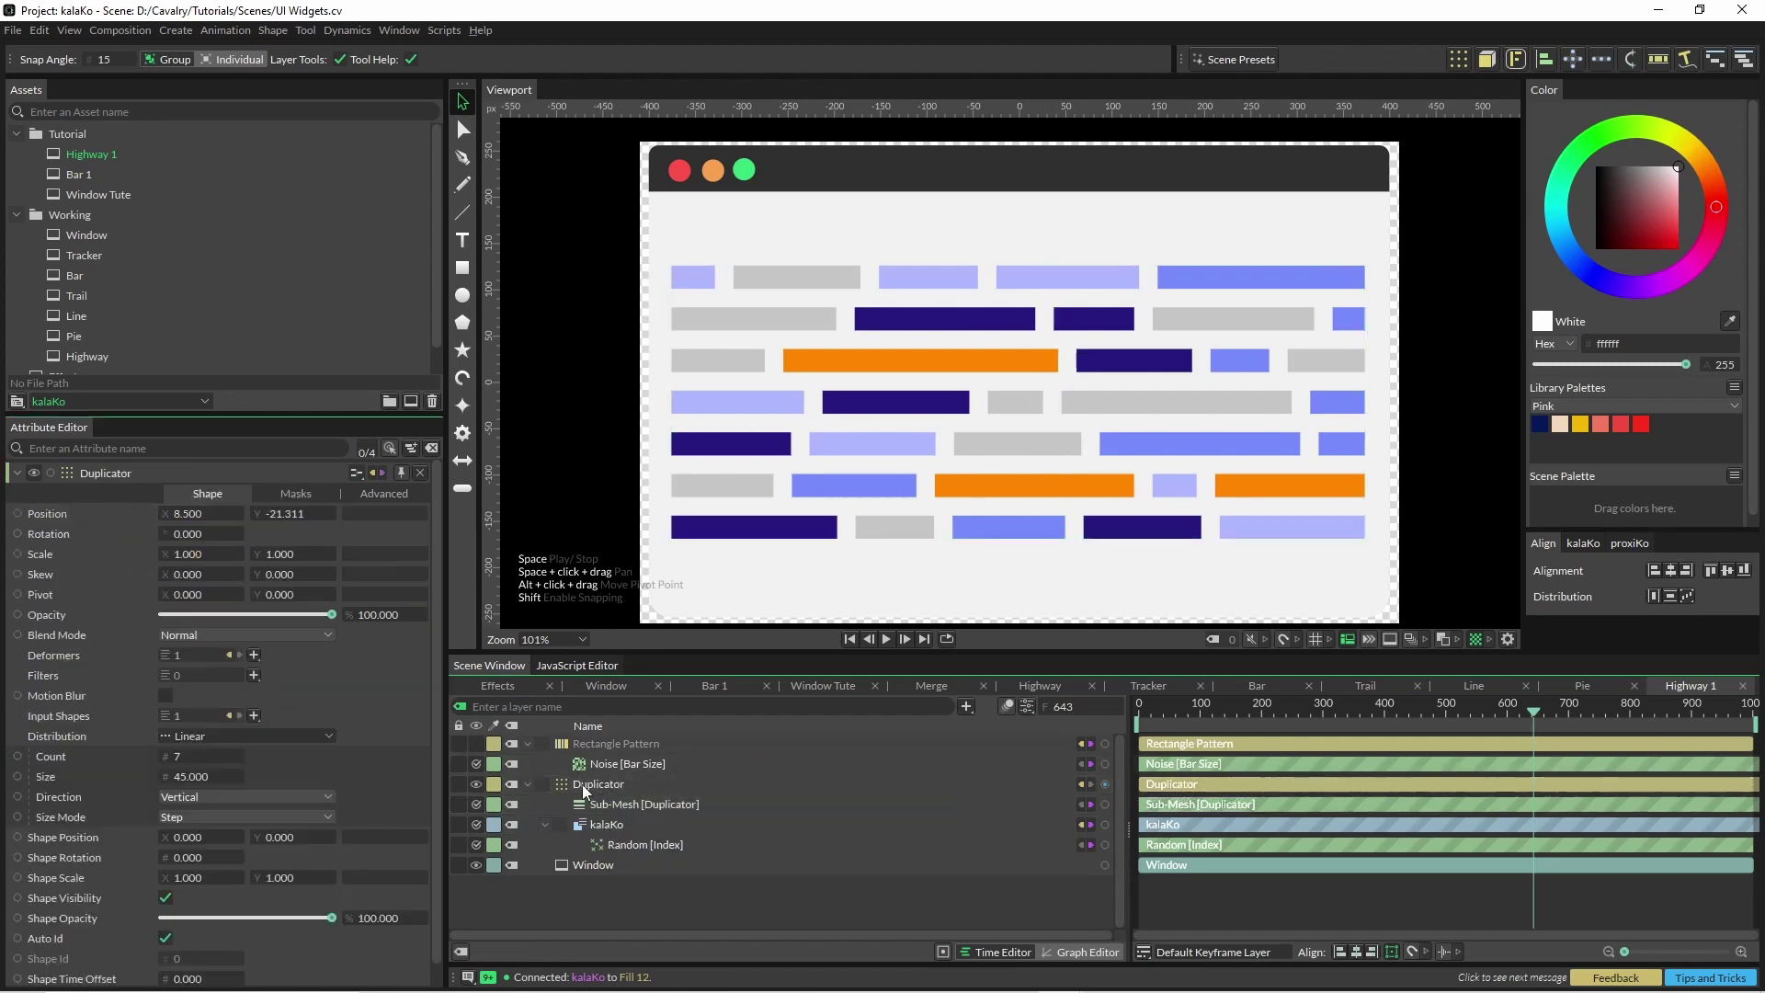
{"action": "left_click", "coordinate": [237, 655]}
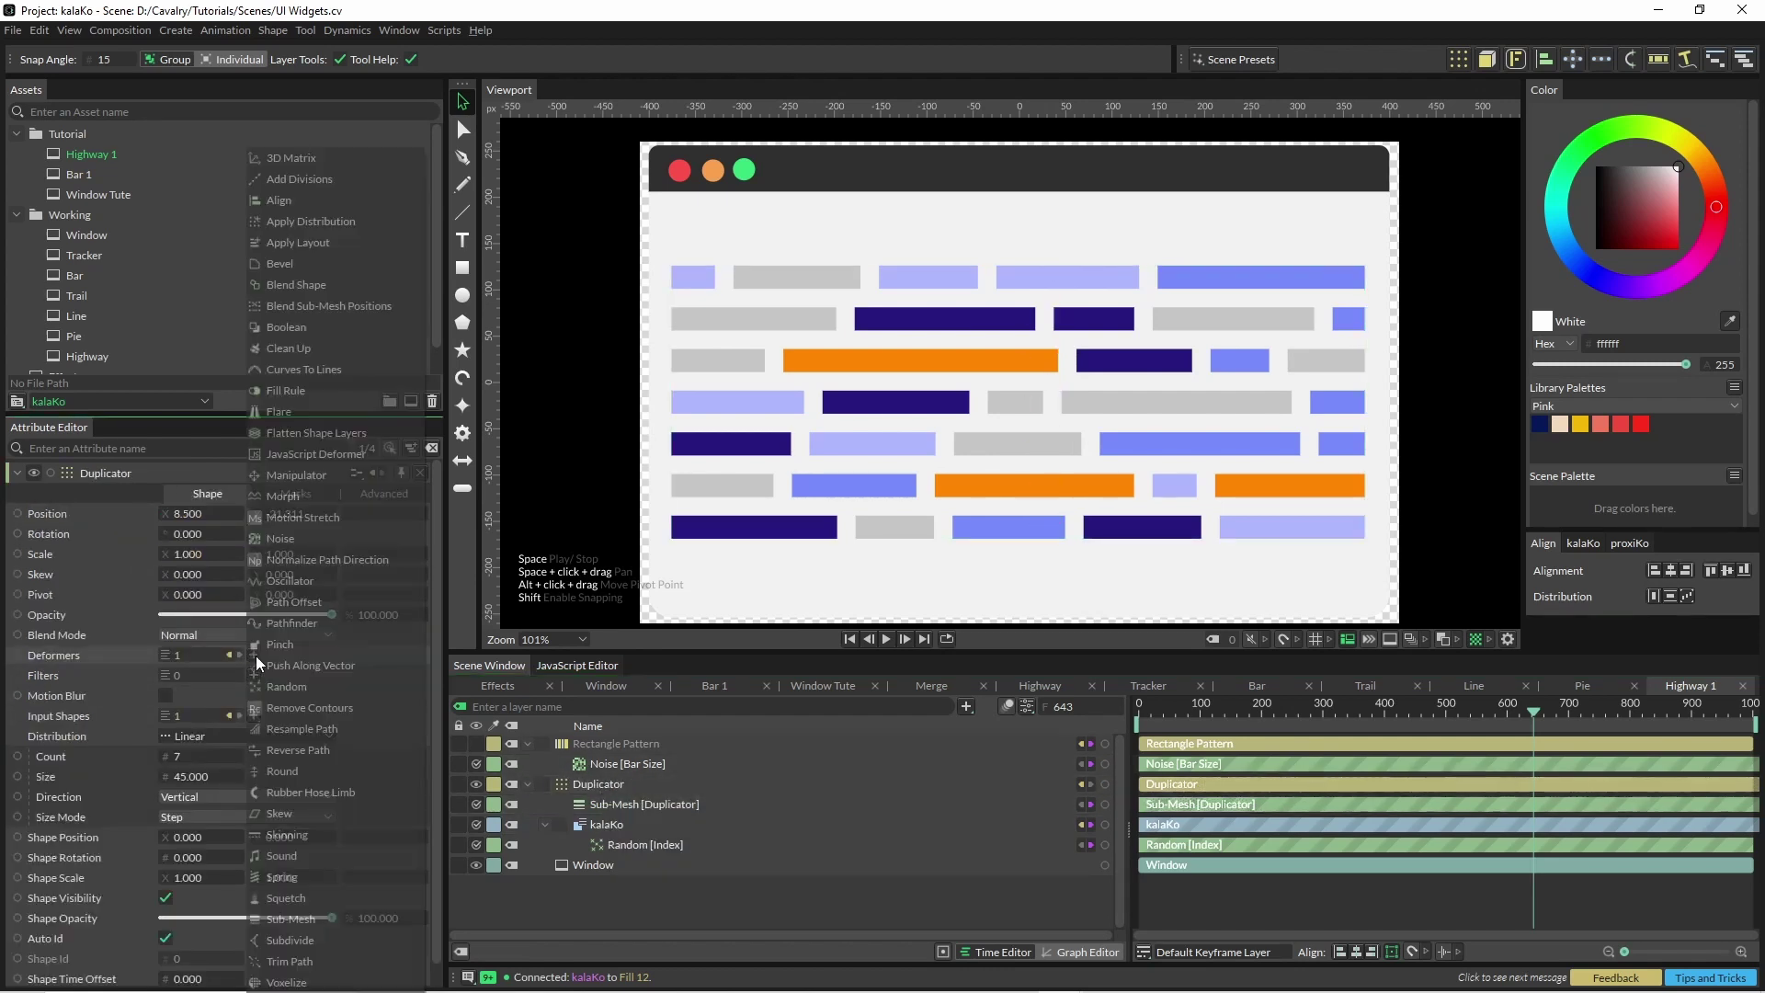
{"action": "left_click", "coordinate": [305, 265]}
{"action": "key", "text": "space"}
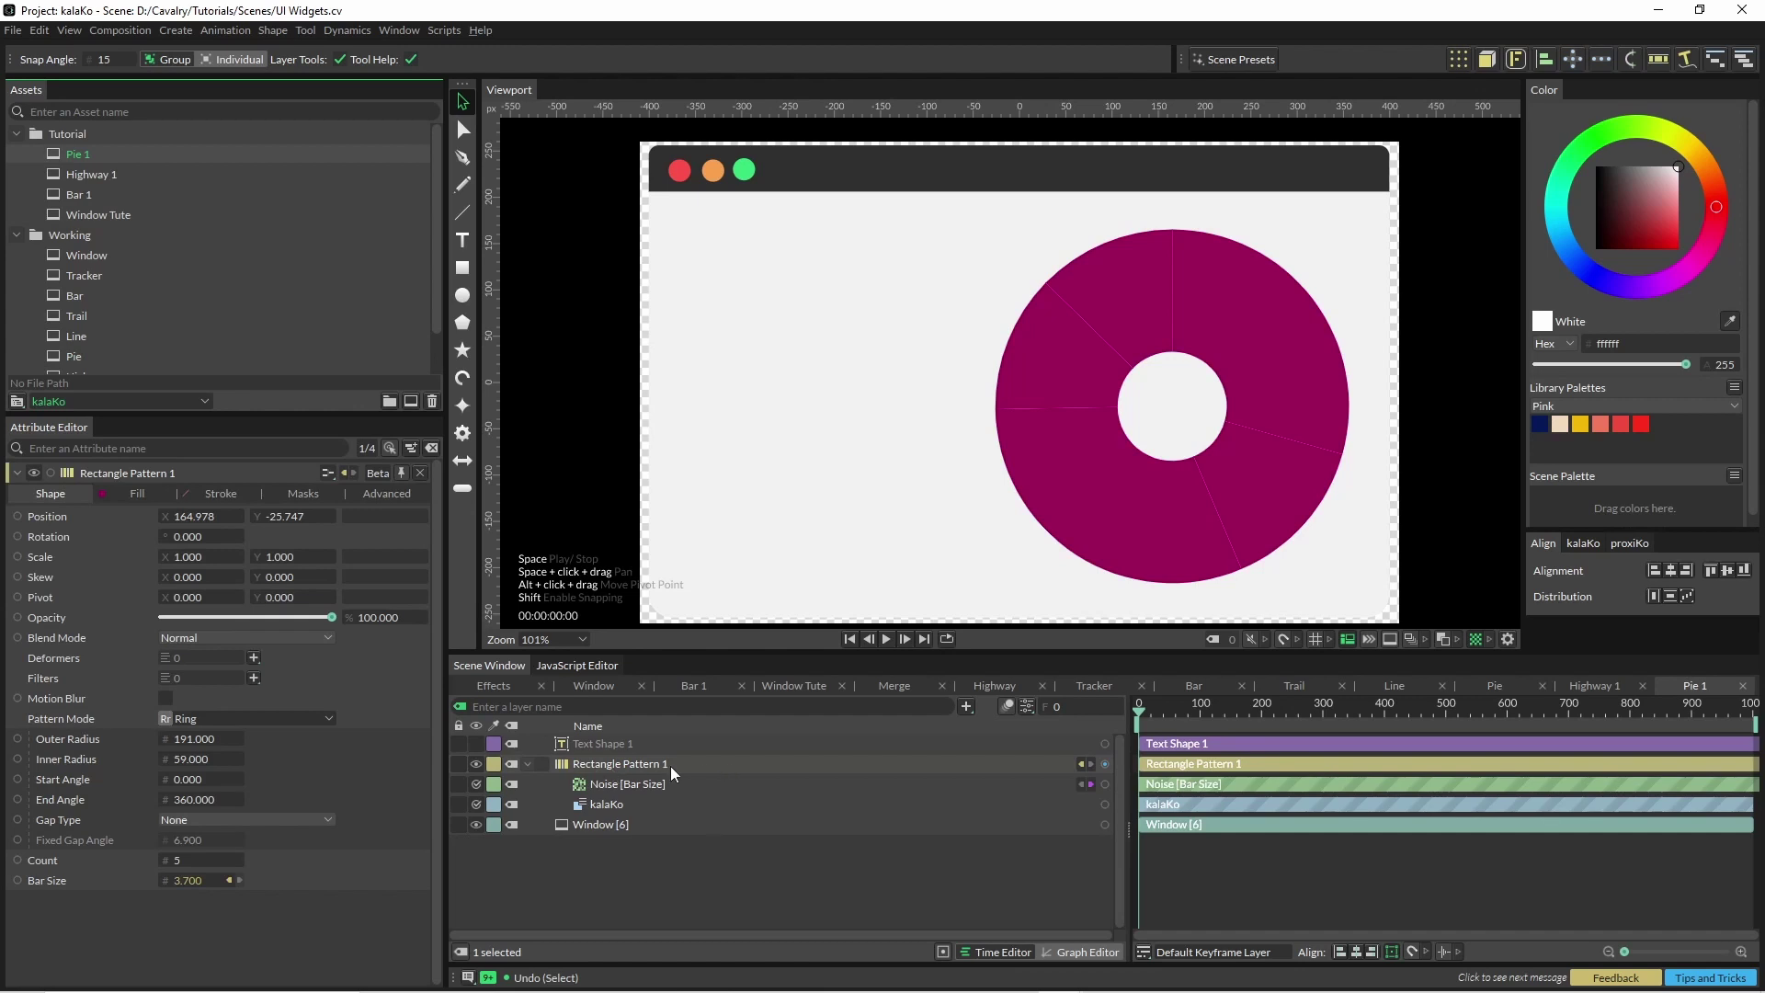
Switch the Rectangle Pattern to Ring mode and select the ring shape
{"action": "left_click", "coordinate": [219, 719]}
{"action": "left_click", "coordinate": [193, 777]}
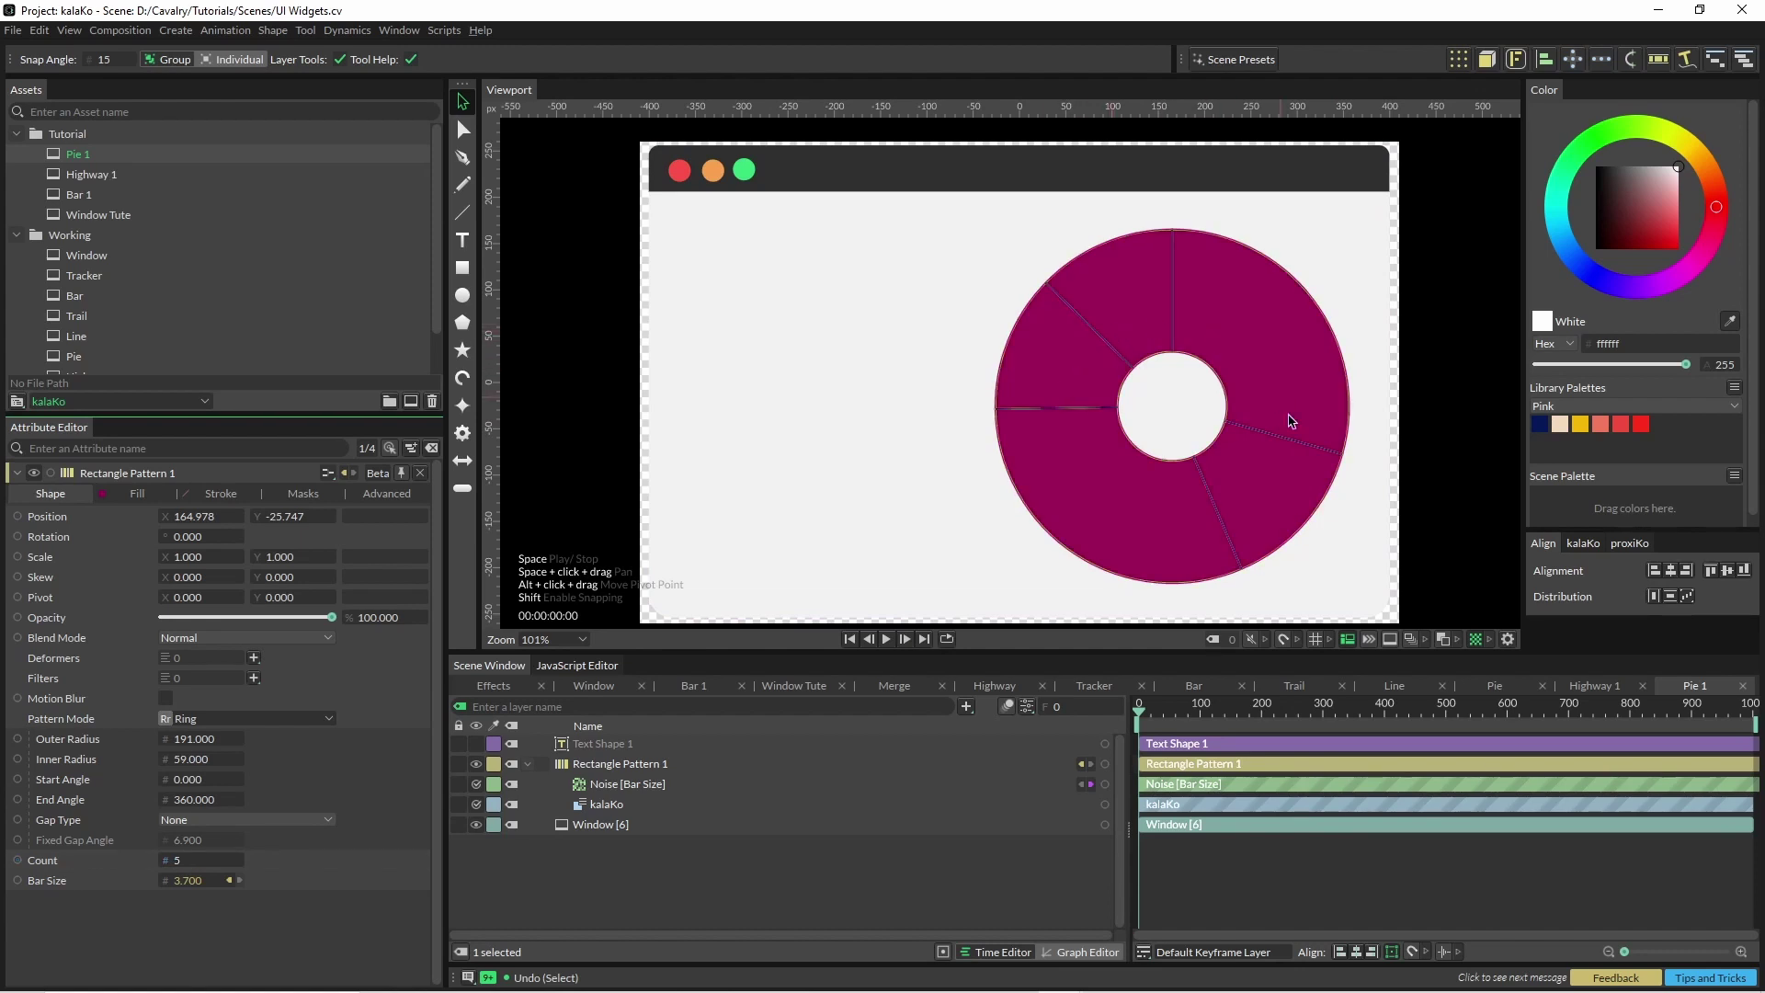
{"action": "left_click", "coordinate": [1002, 385]}
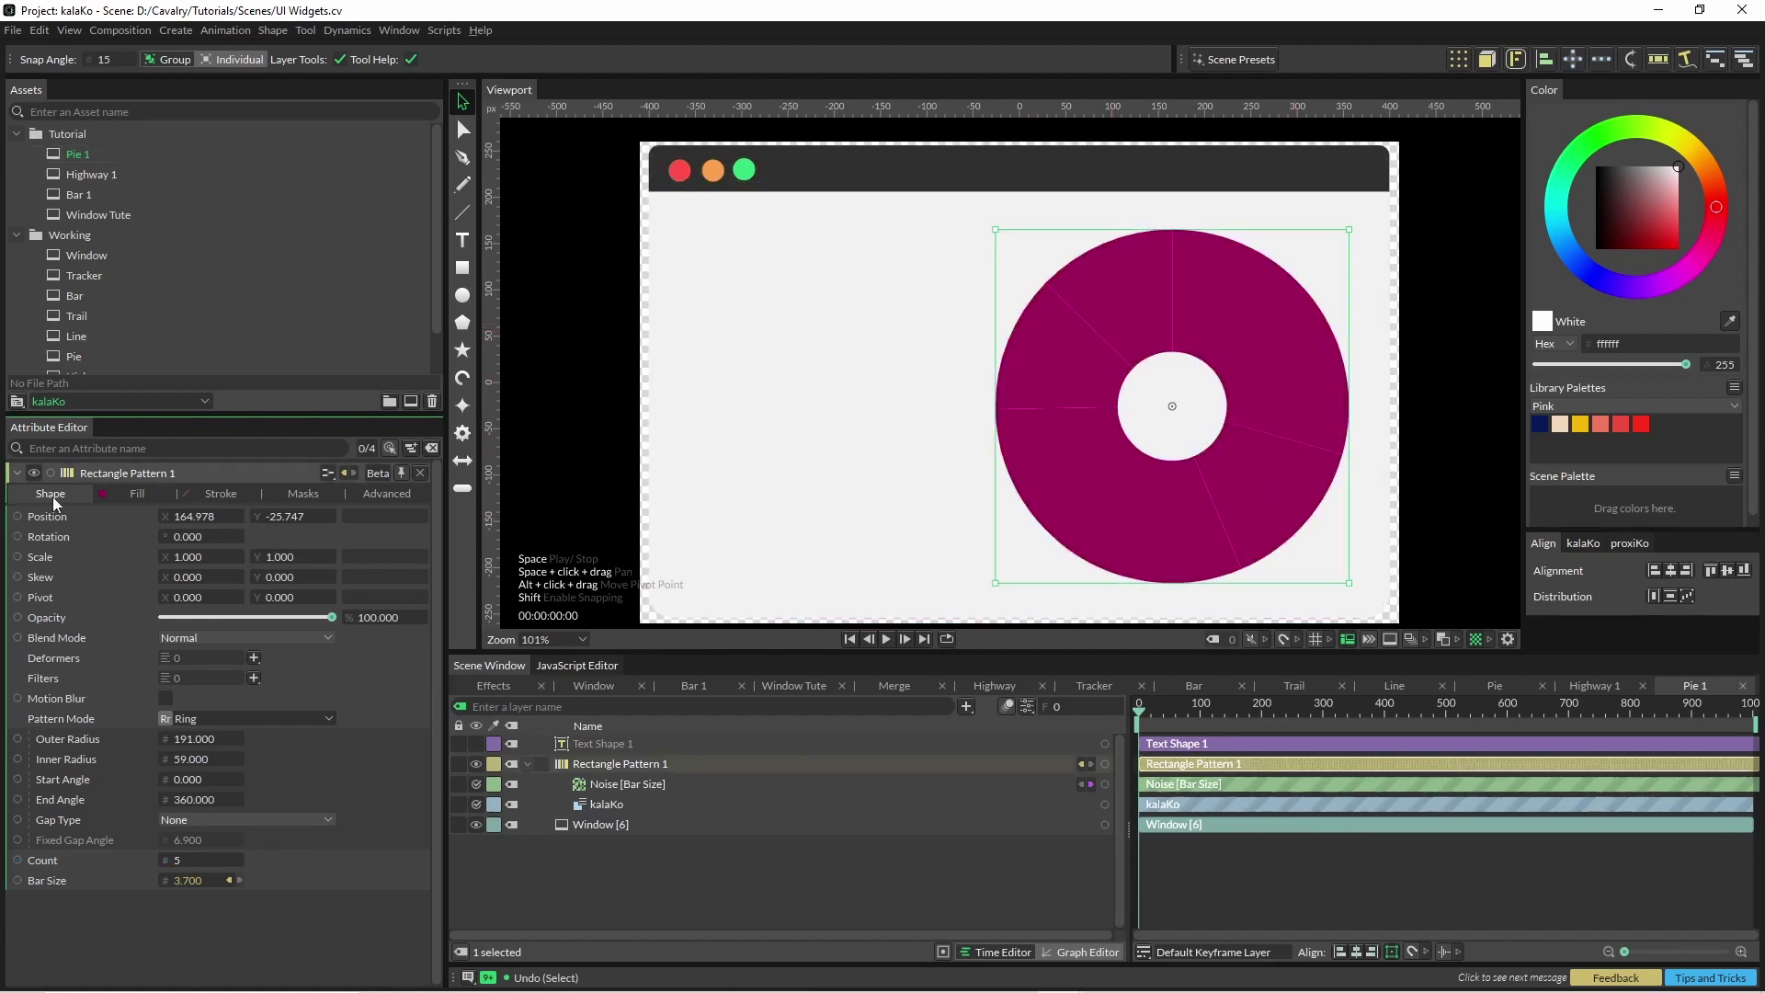
Add a Sub-Mesh deformer with Replace Fill, colouring the ring segments from kalaKo
{"action": "left_click", "coordinate": [254, 657]}
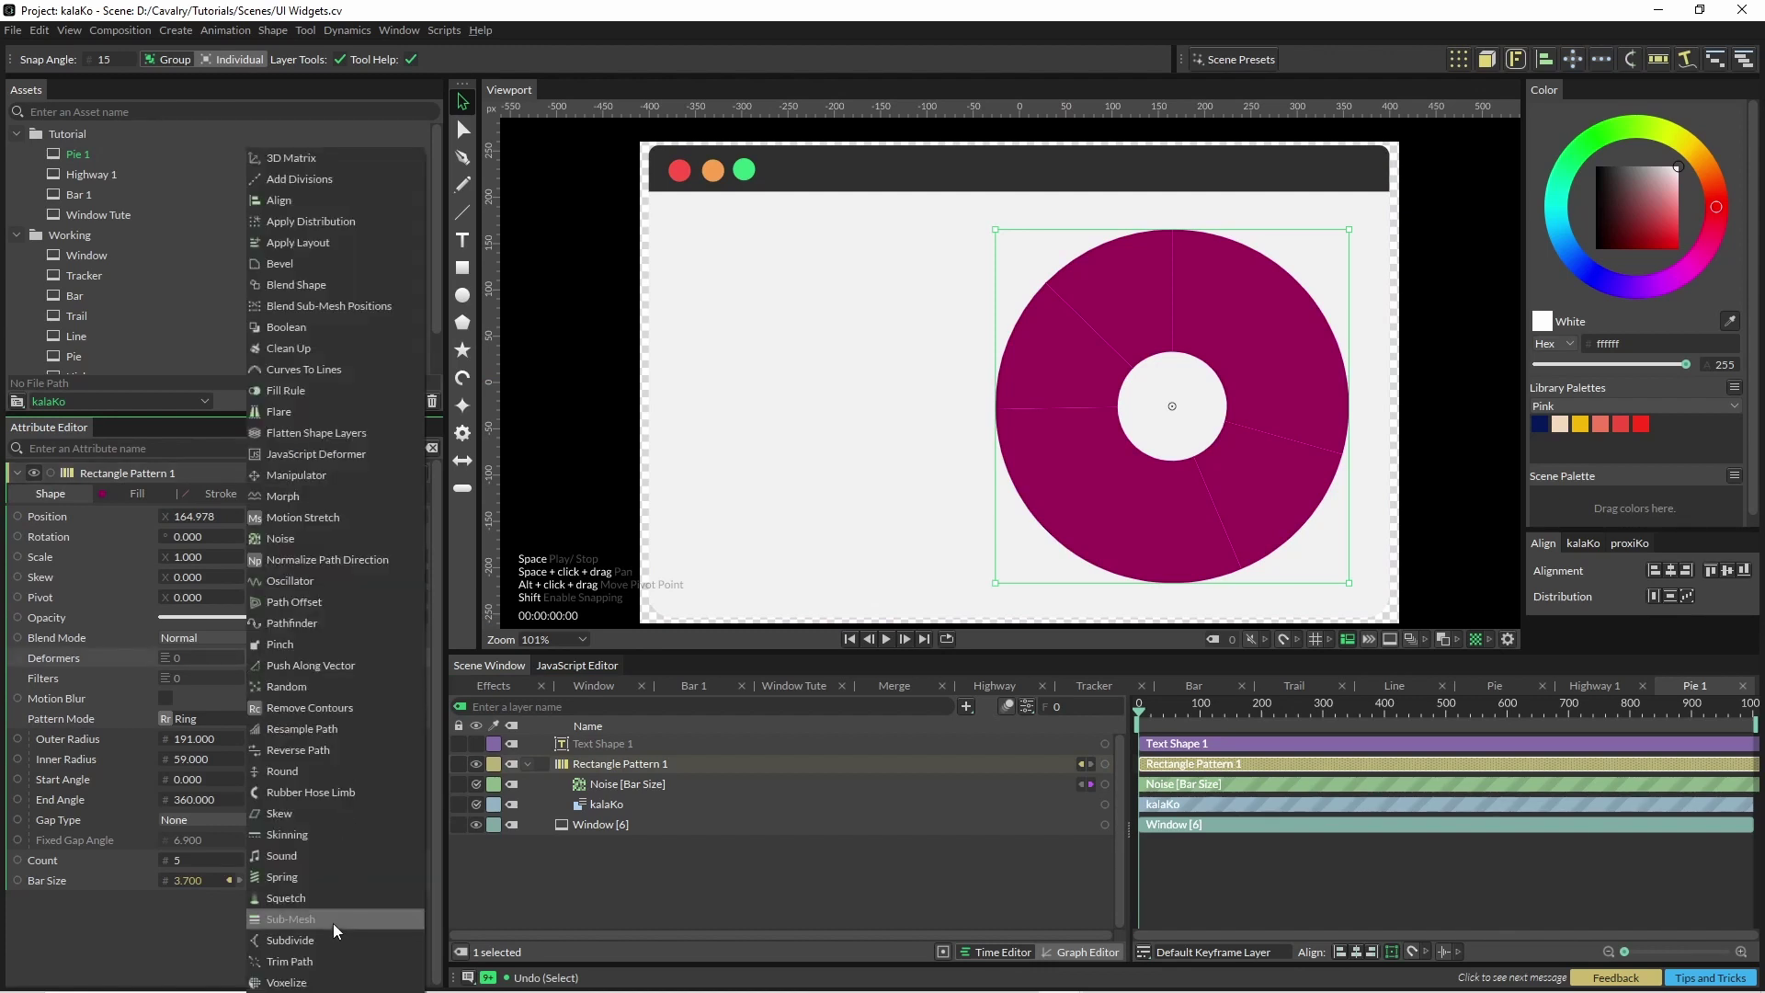
{"action": "key", "text": "Escape"}
{"action": "left_click", "coordinate": [611, 783]}
{"action": "left_click", "coordinate": [217, 494]}
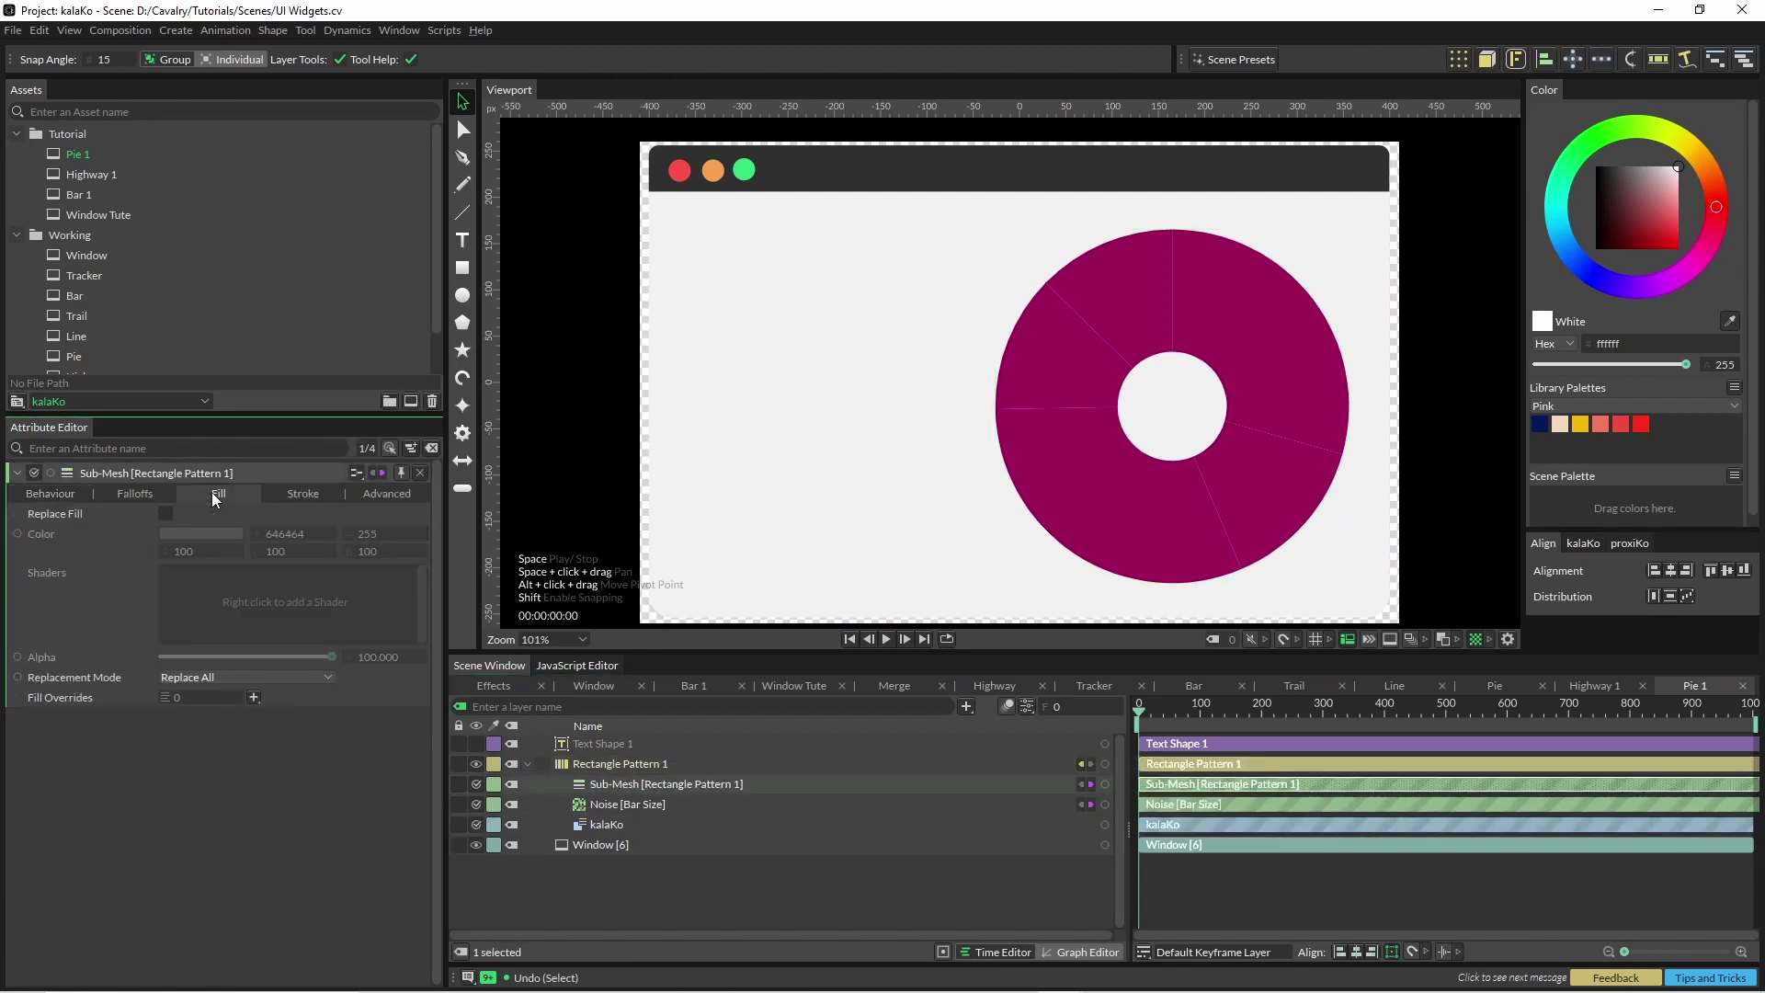
{"action": "left_click", "coordinate": [165, 512]}
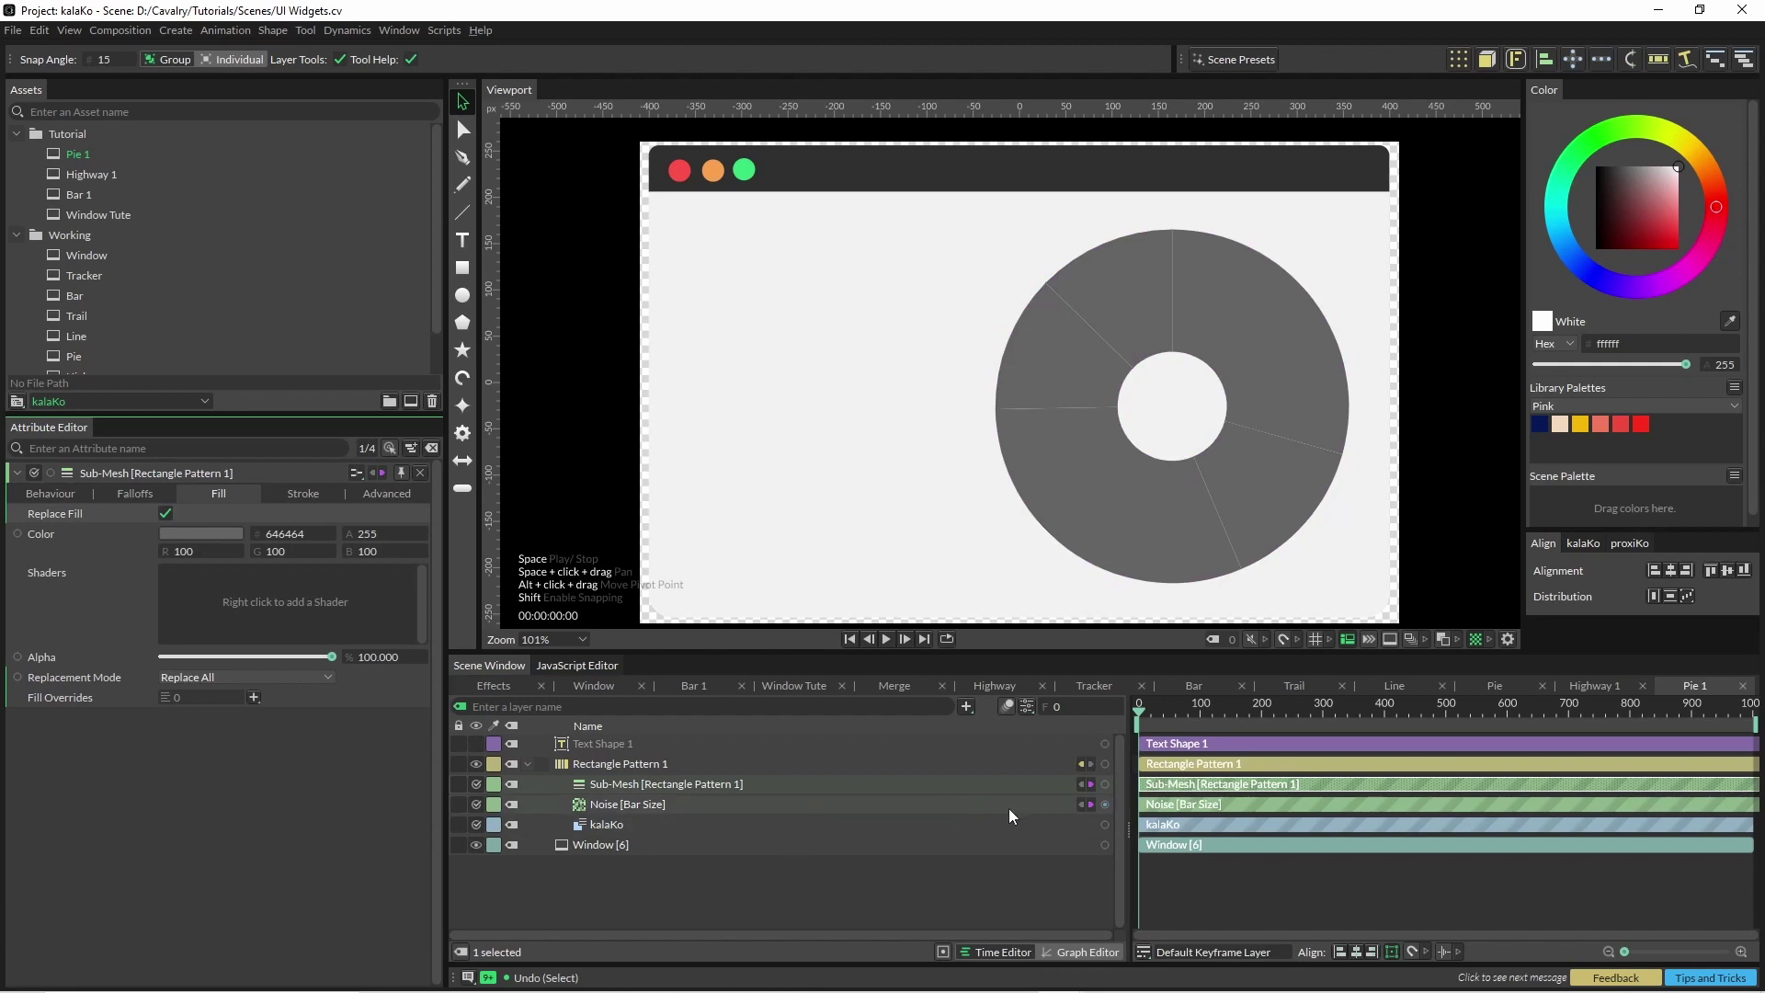
{"action": "left_click_drag", "start_coordinate": [1106, 826], "coordinate": [206, 532]}
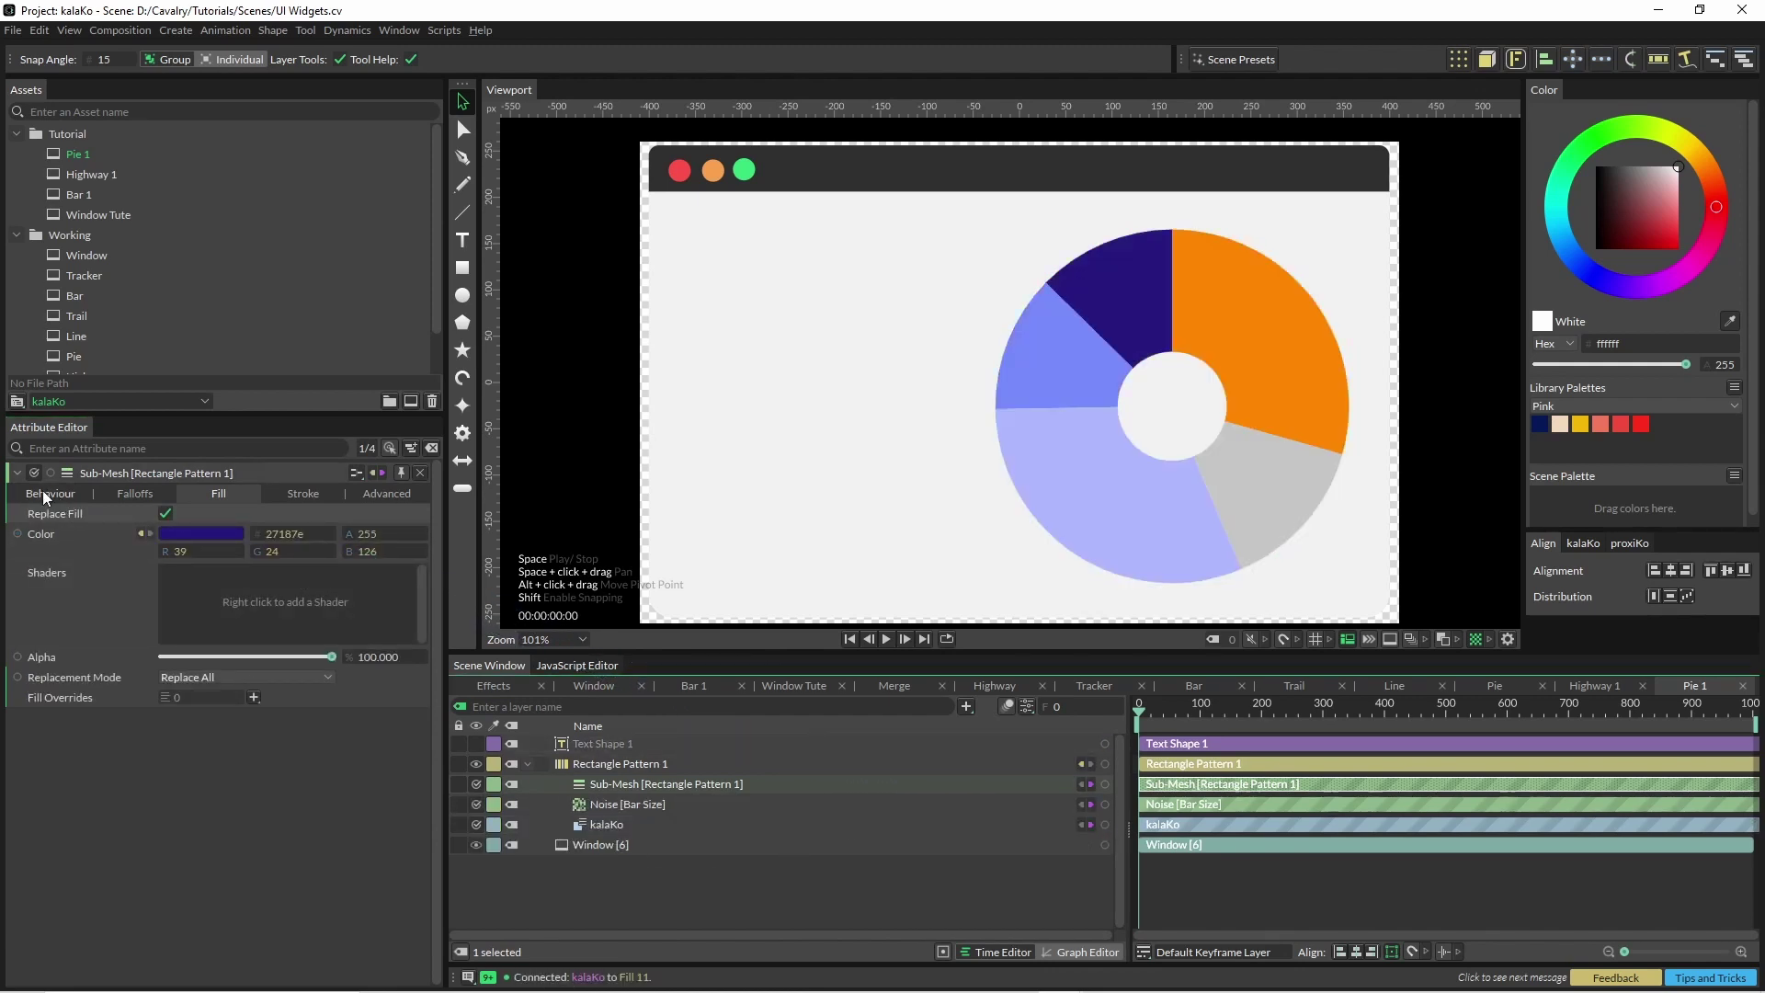
Try fixed-angle gaps of 24 between the pie segments, then remove the gaps again
{"action": "left_click", "coordinate": [605, 761]}
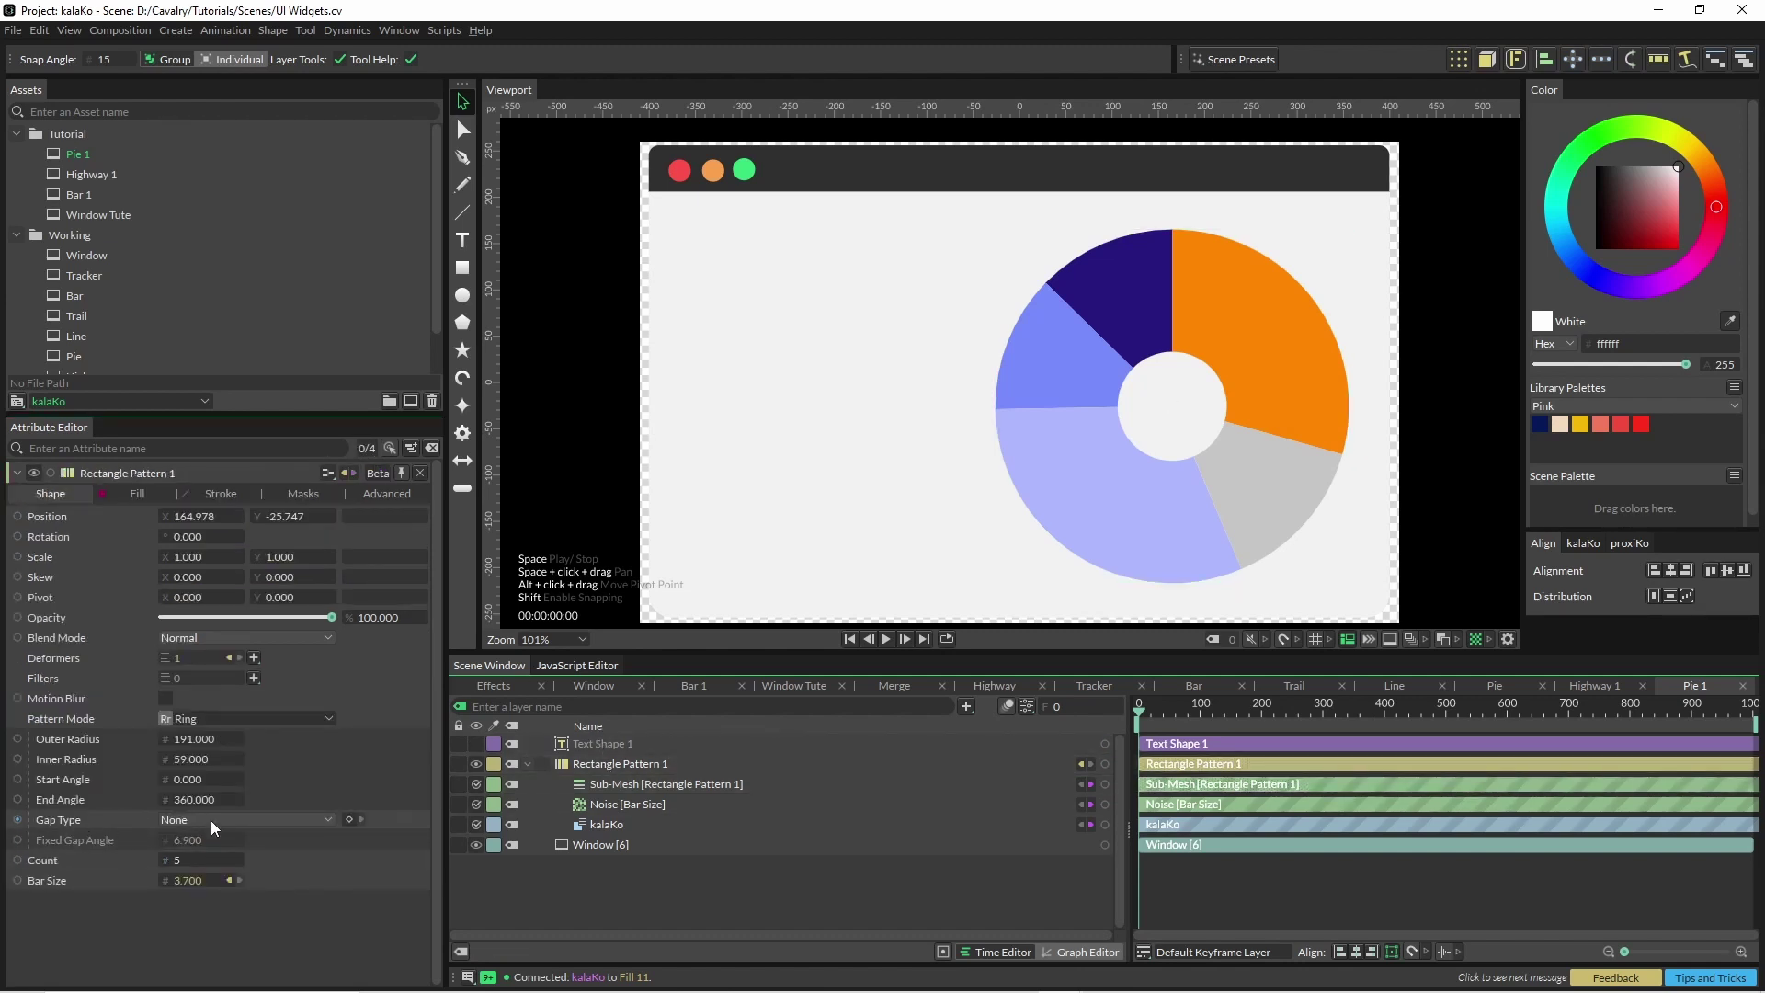
{"action": "left_click", "coordinate": [211, 820]}
{"action": "left_click", "coordinate": [201, 864]}
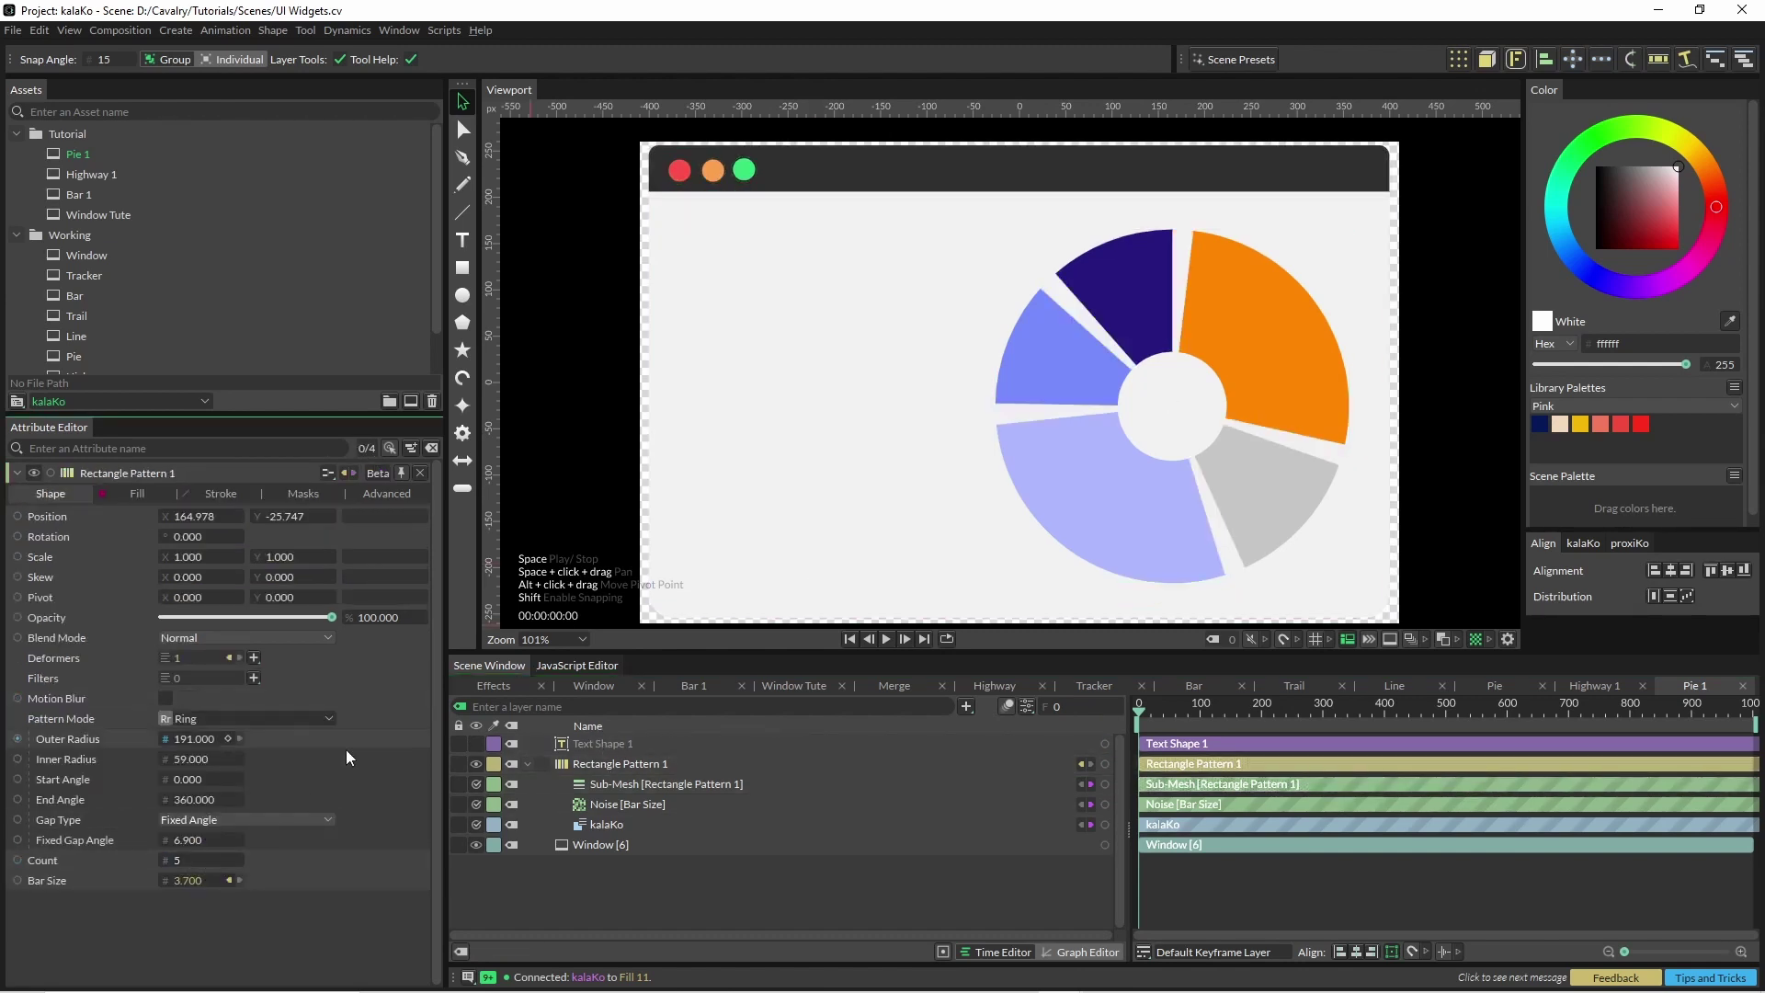
{"action": "left_click_drag", "start_coordinate": [198, 839], "coordinate": [235, 840]}
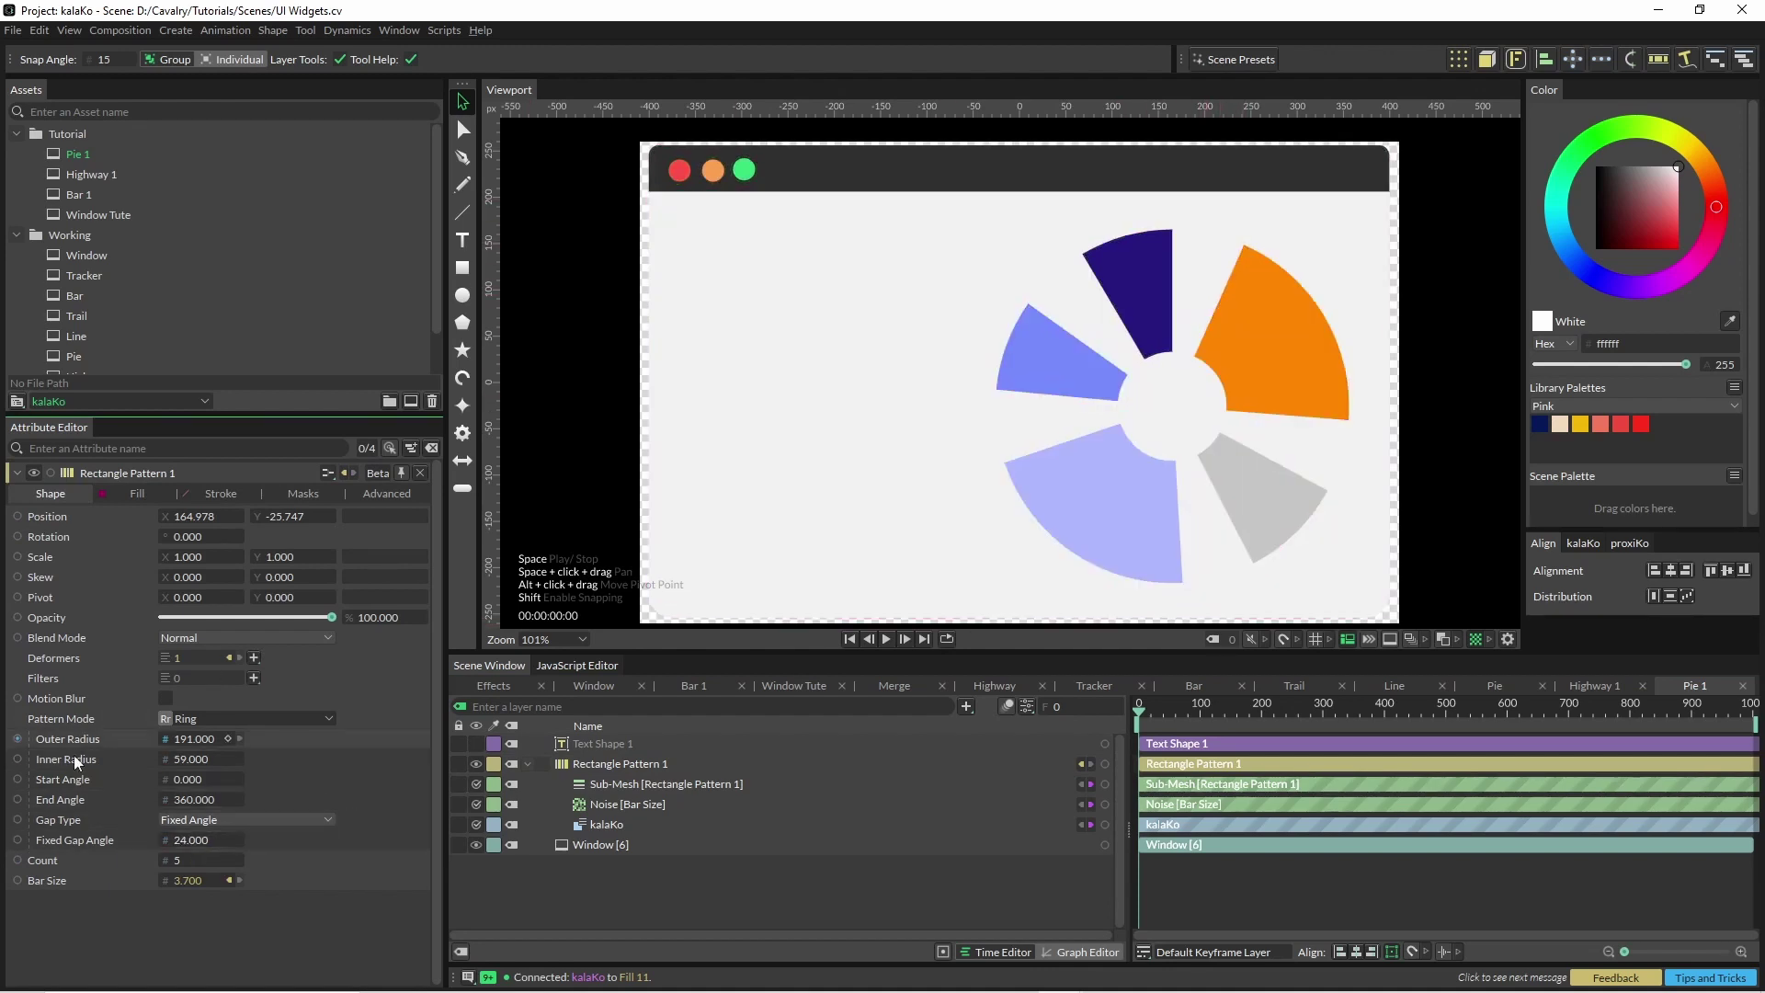
{"action": "left_click", "coordinate": [206, 822]}
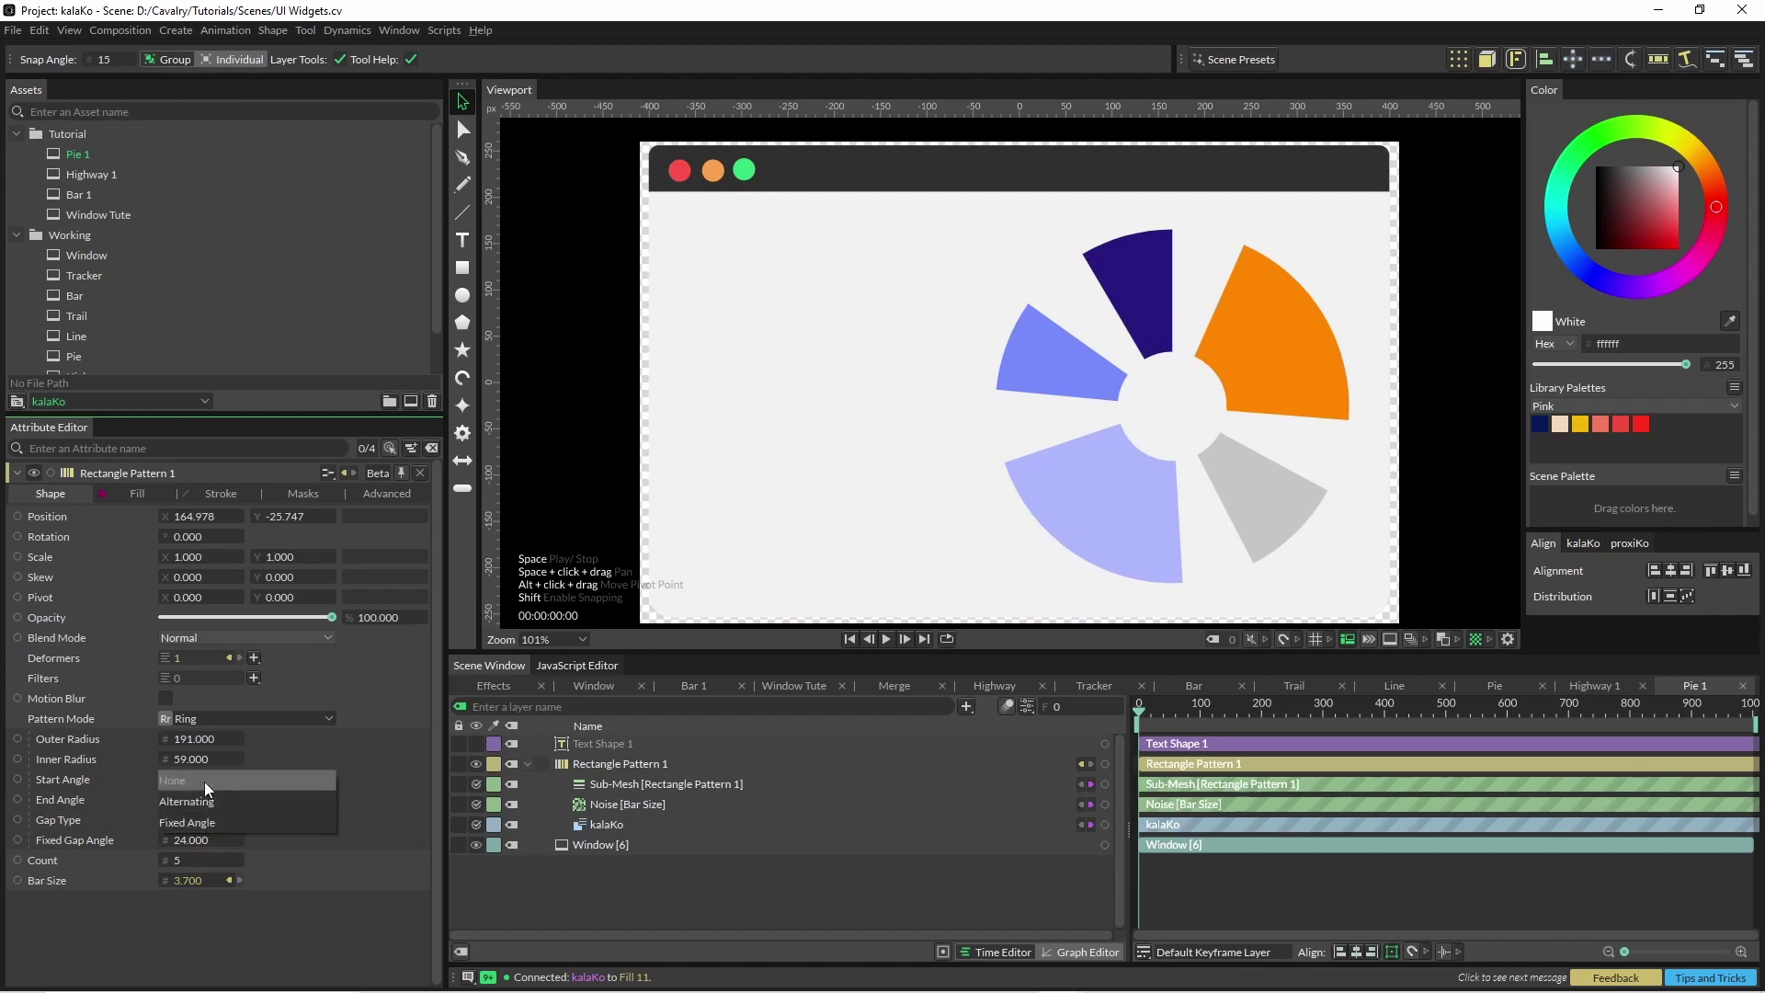
{"action": "left_click", "coordinate": [204, 781]}
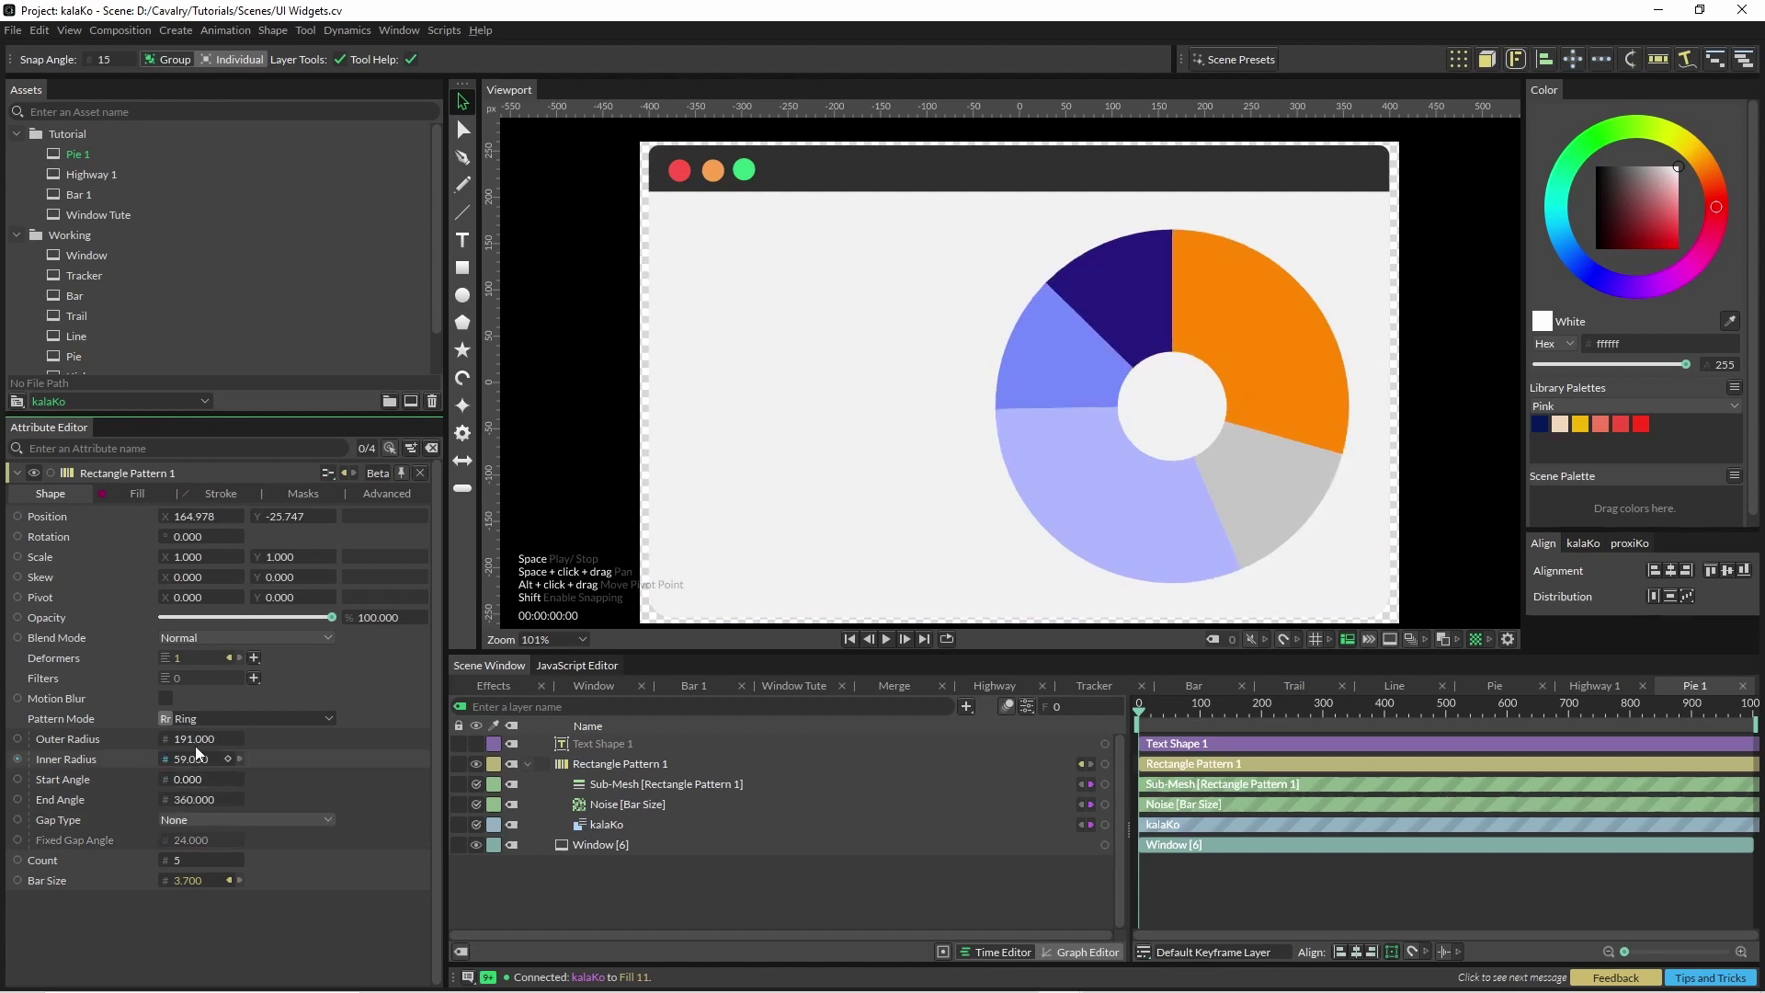
Add a Path Offset deformer to the ring, insetting the segments to open thin gaps
{"action": "left_click", "coordinate": [254, 658]}
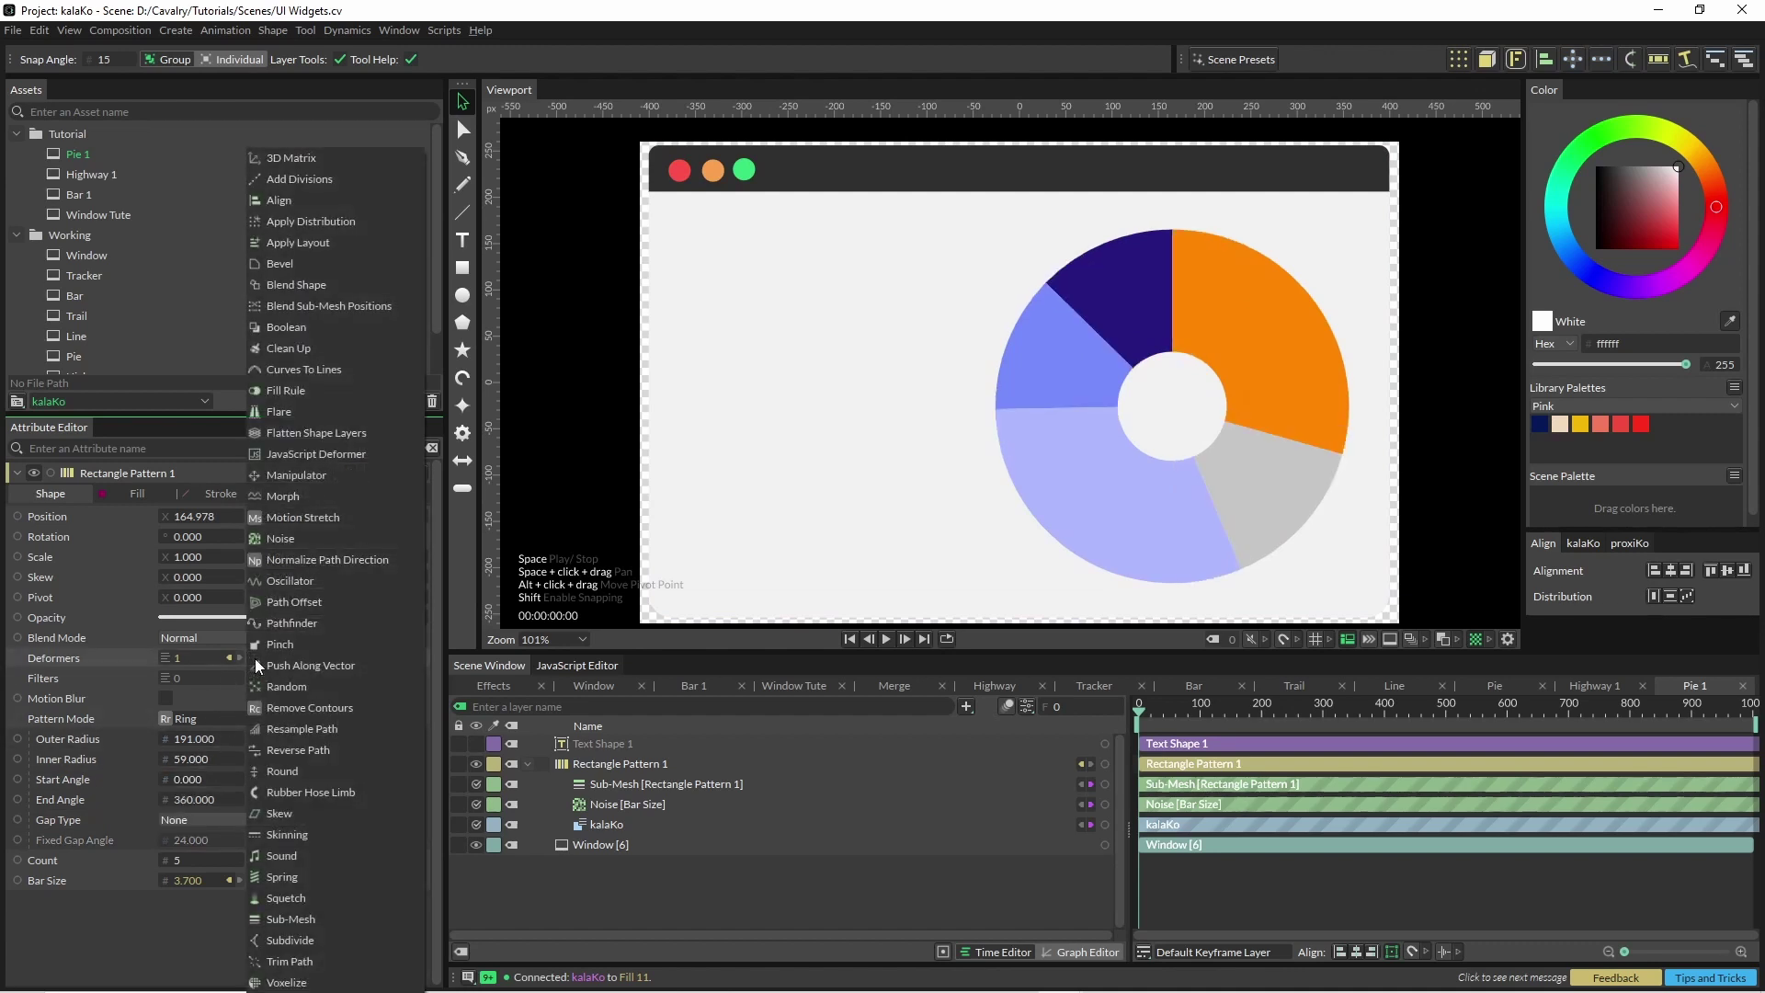
{"action": "left_click", "coordinate": [321, 602]}
{"action": "left_click", "coordinate": [639, 783]}
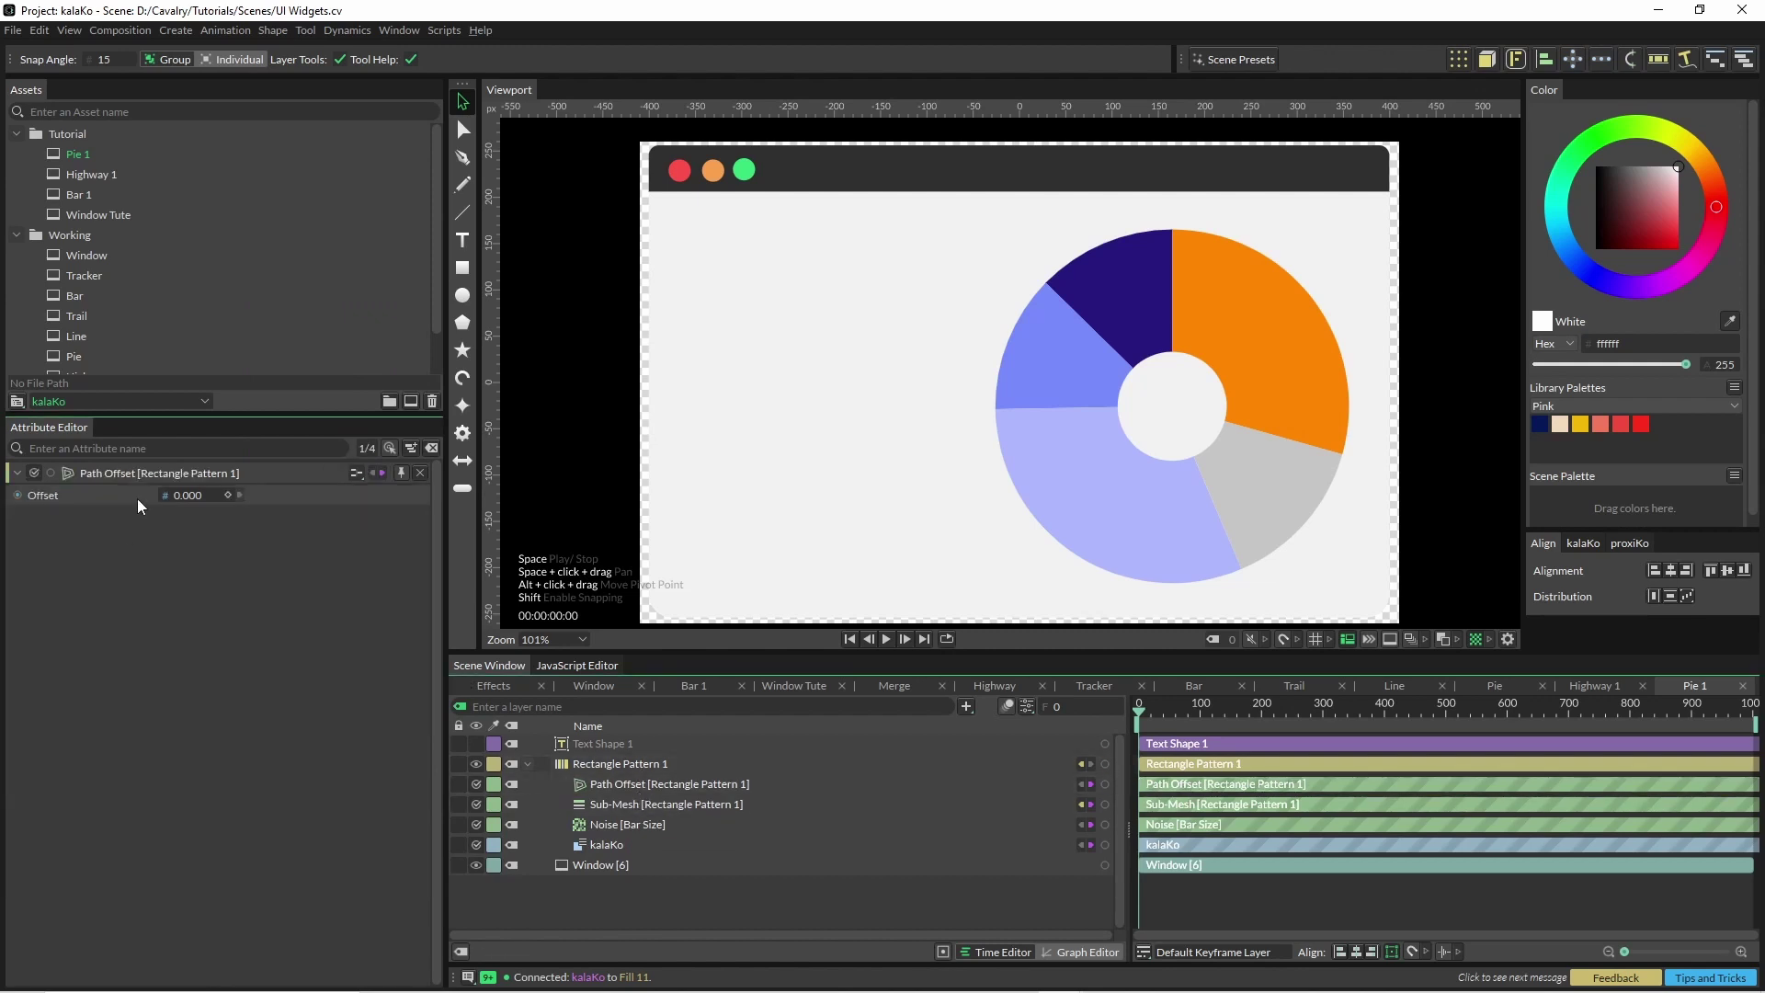
{"action": "left_click_drag", "start_coordinate": [156, 499], "coordinate": [151, 499]}
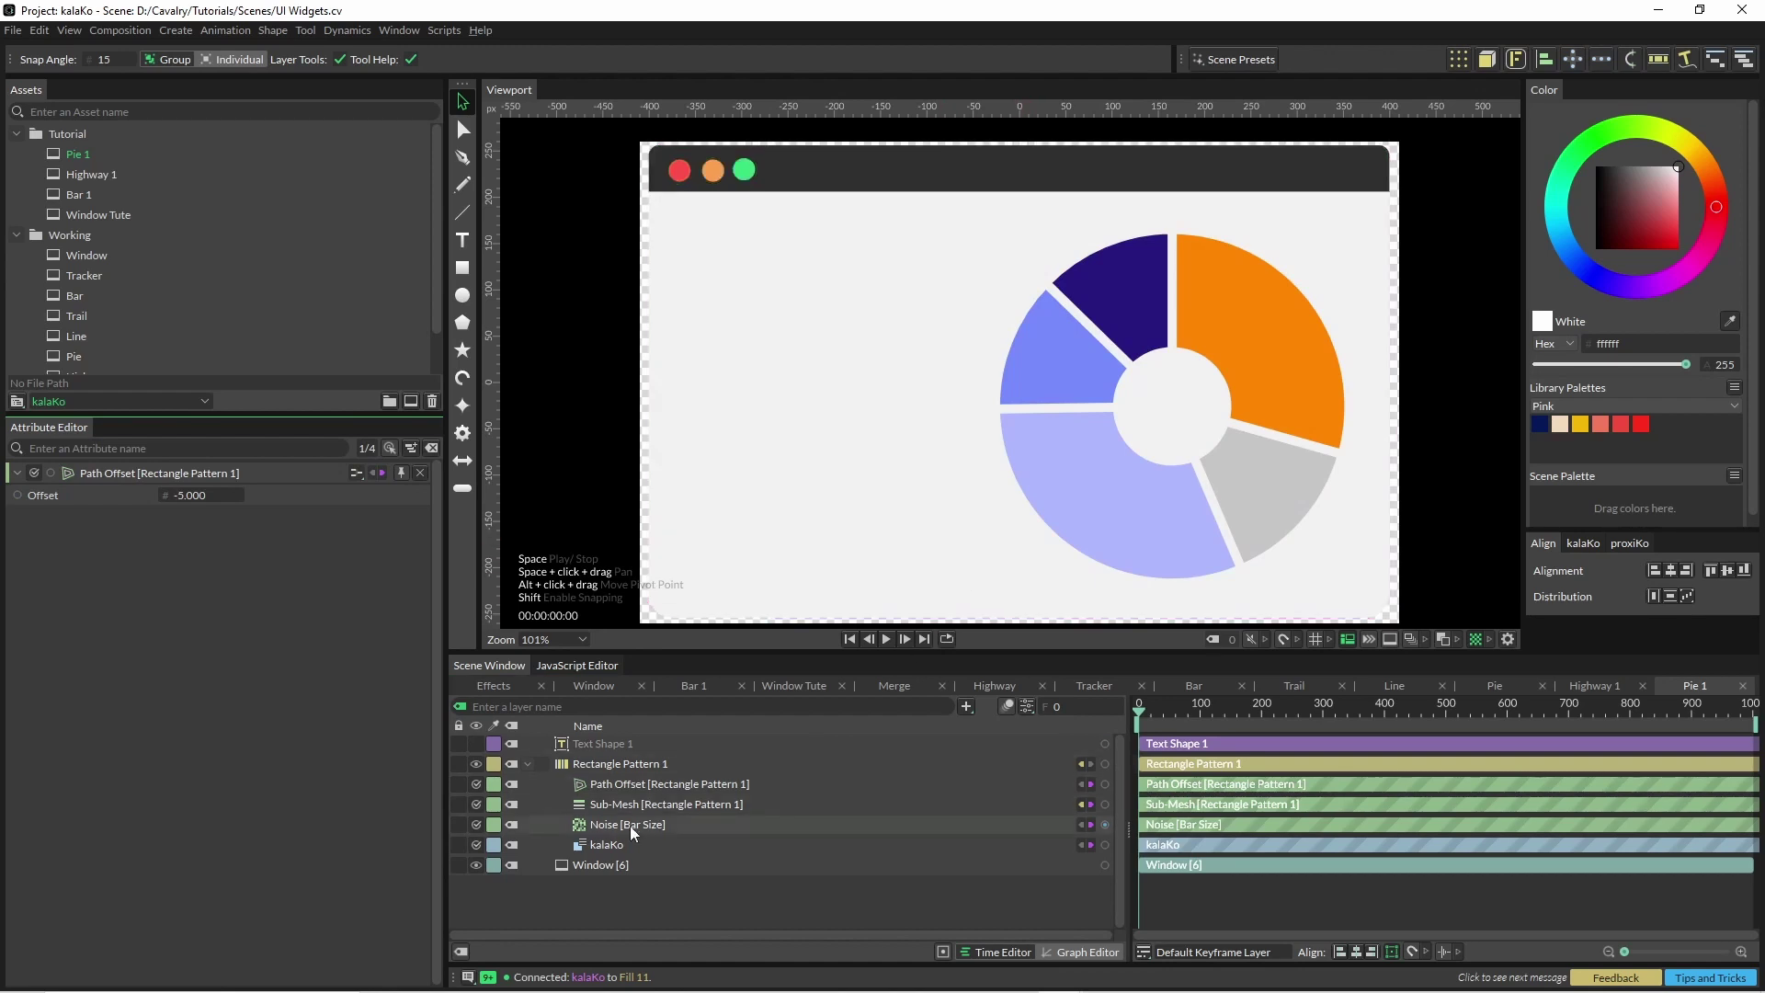
Set the bar-size Noise to range from 2 to 10 and play the wobbling pie
{"action": "left_click", "coordinate": [614, 769]}
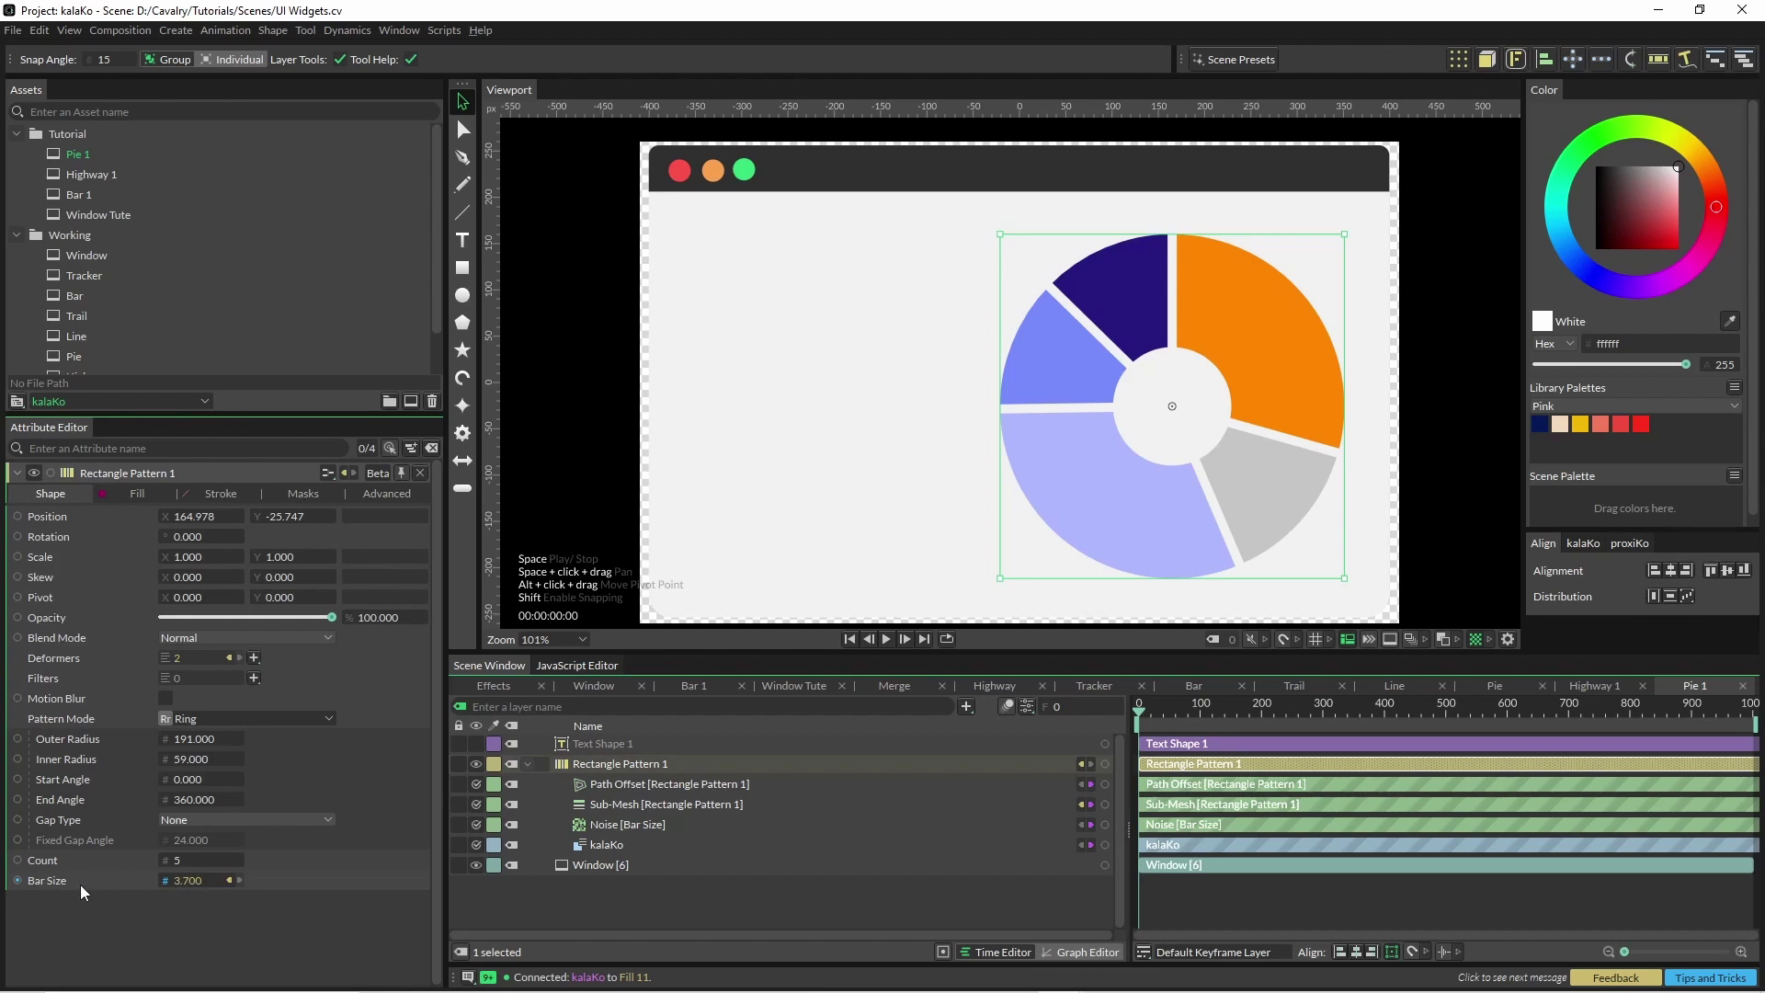
{"action": "left_click", "coordinate": [597, 824]}
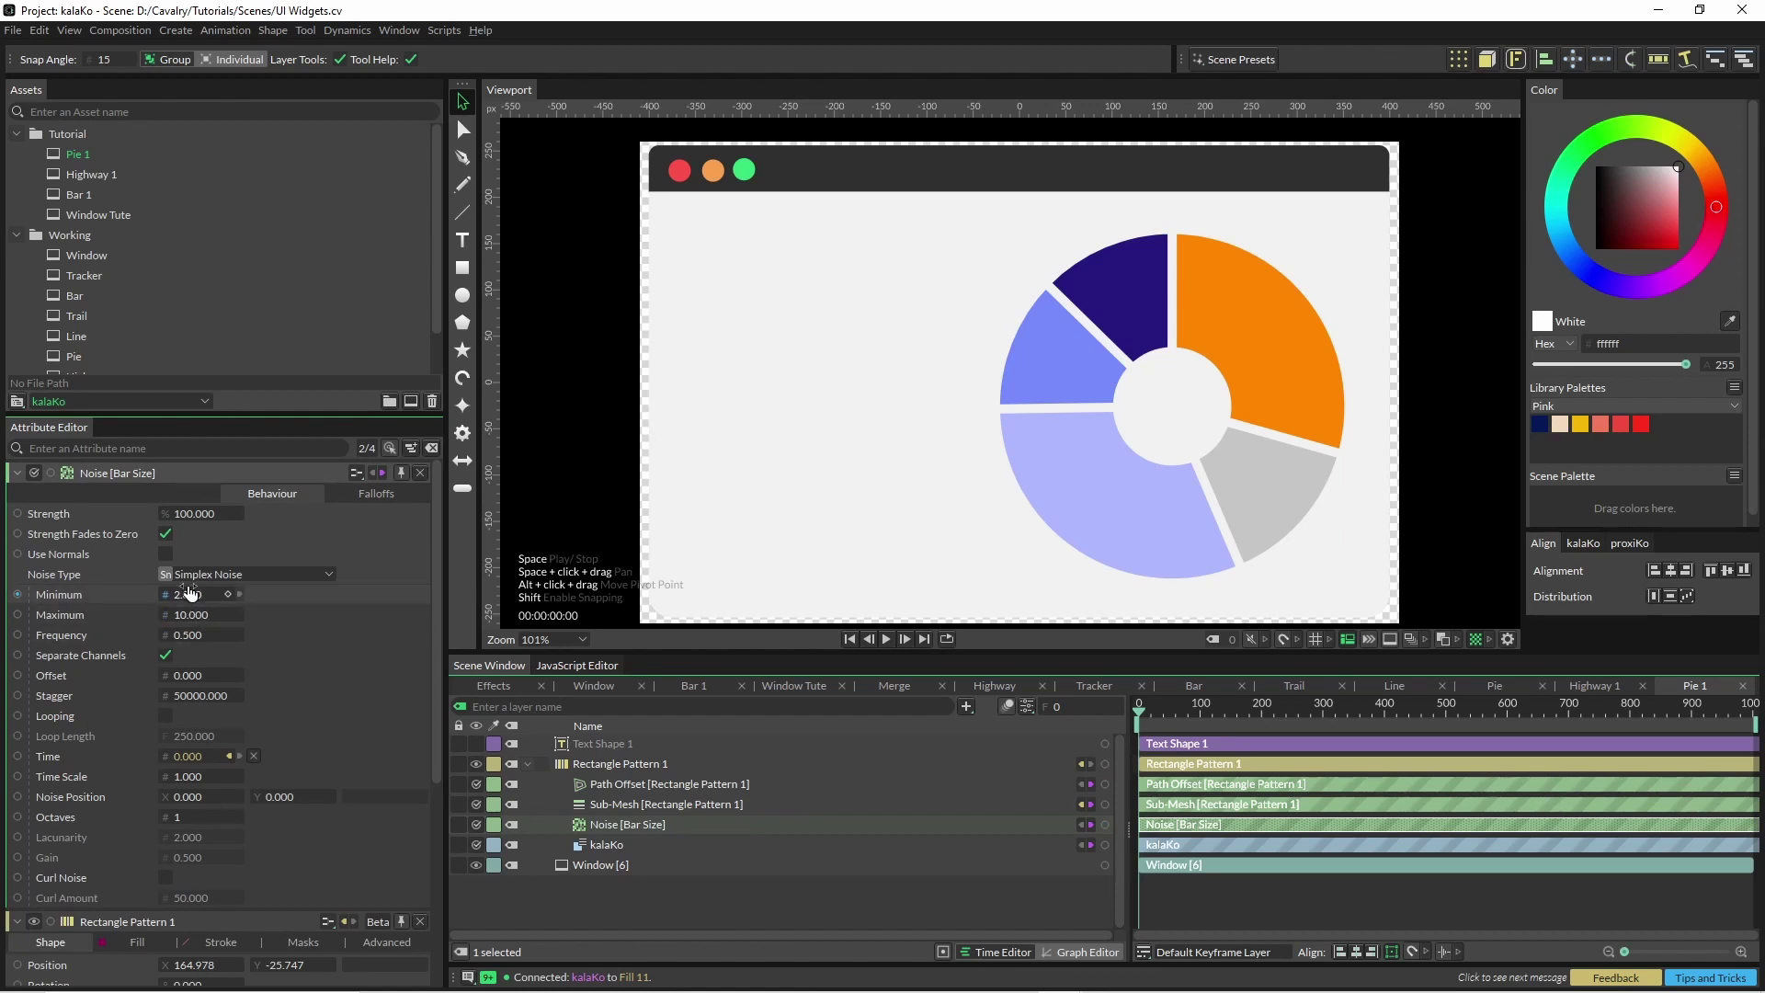
{"action": "key", "text": "space"}
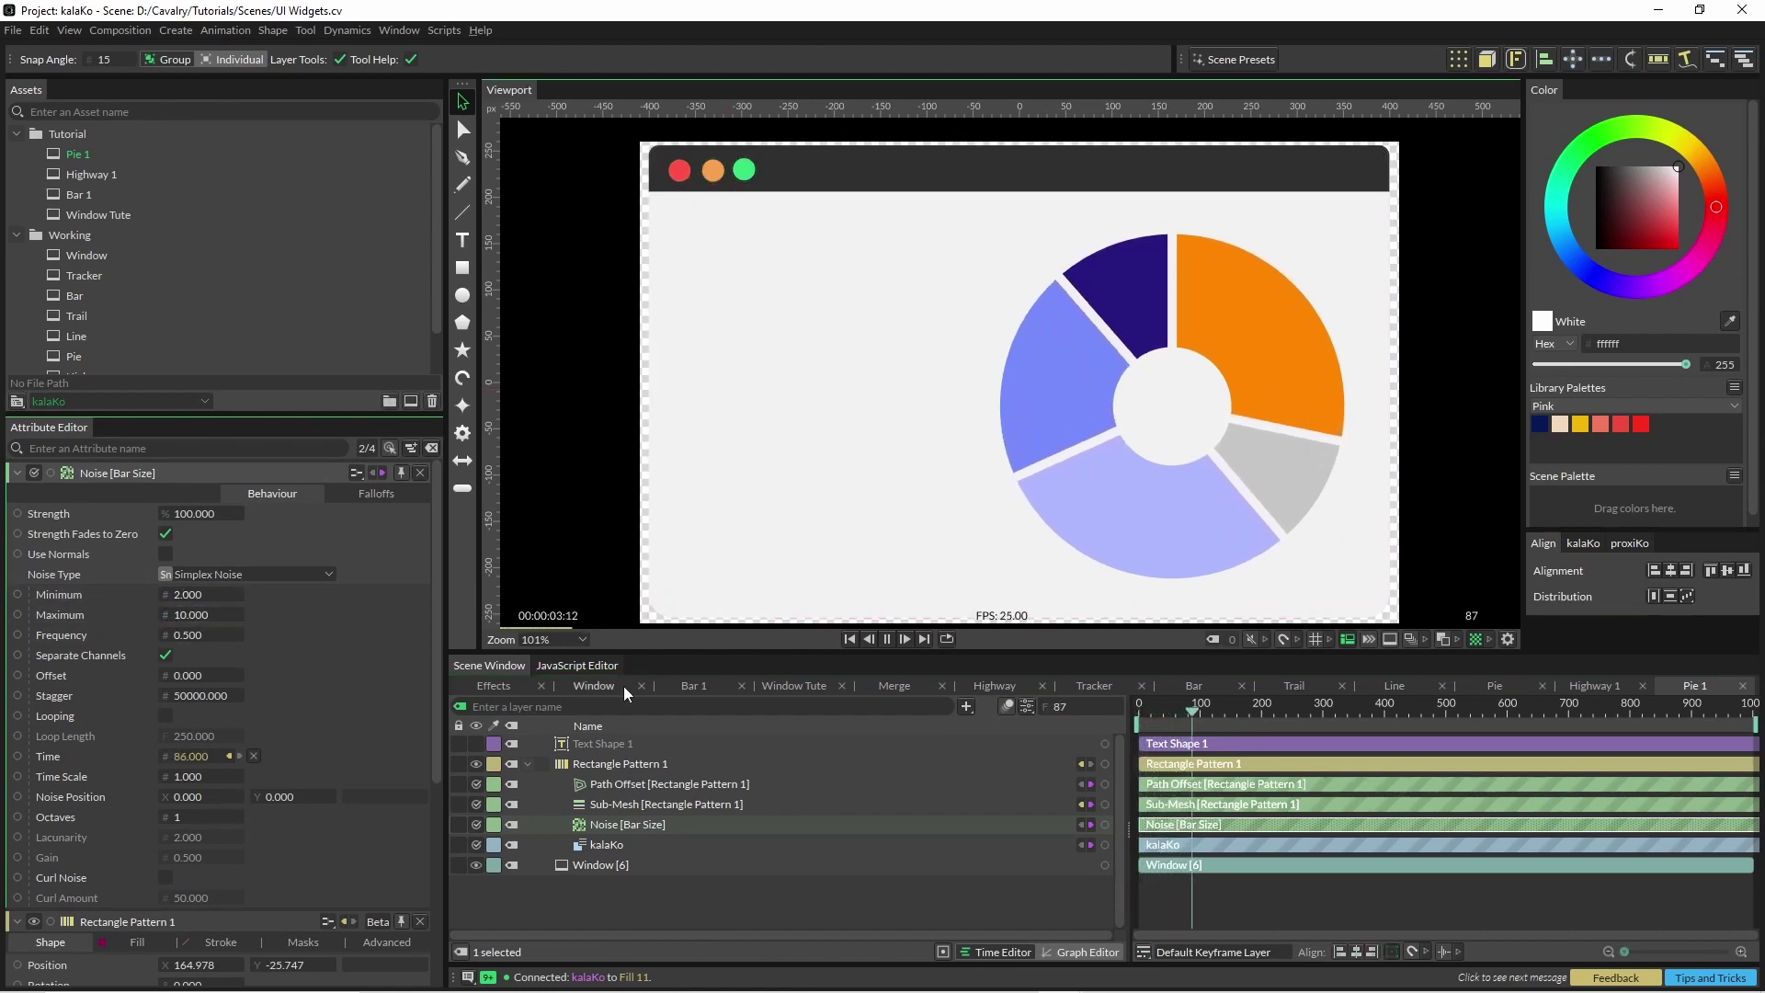
Undo the last text-box scaling and add a Sub-Mesh Bounding Box layer
{"action": "key", "text": "space"}
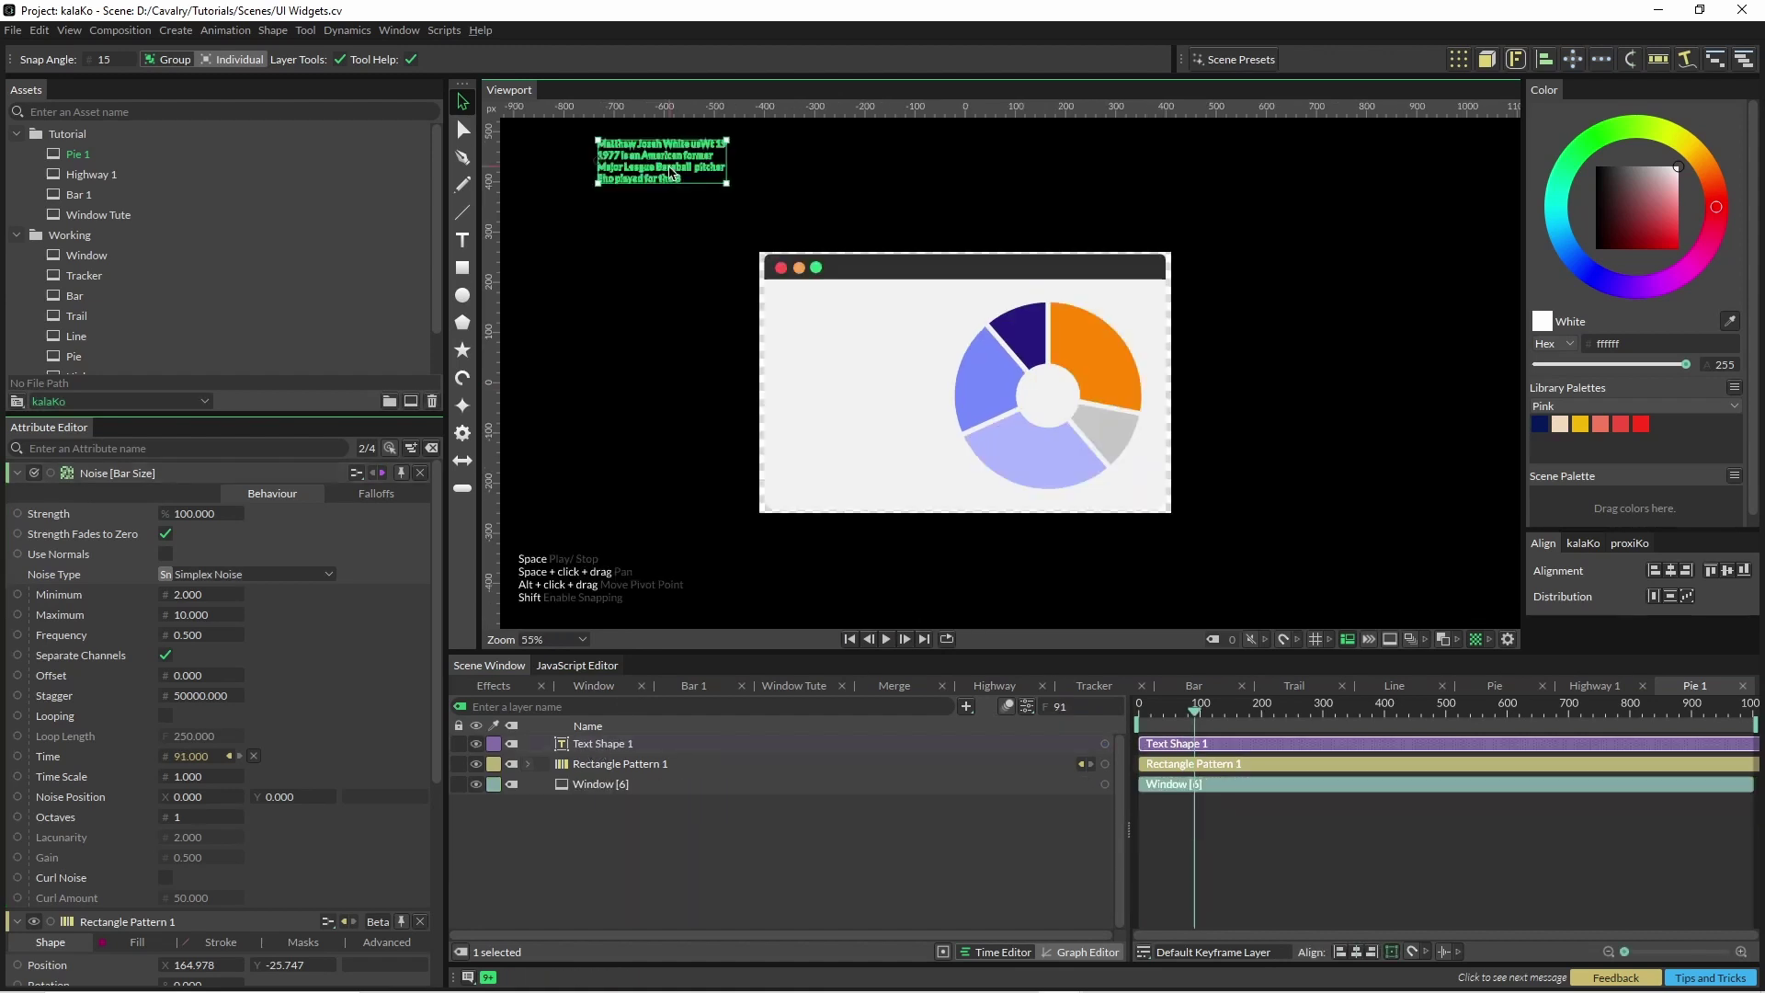
{"action": "key", "text": "ctrl+z"}
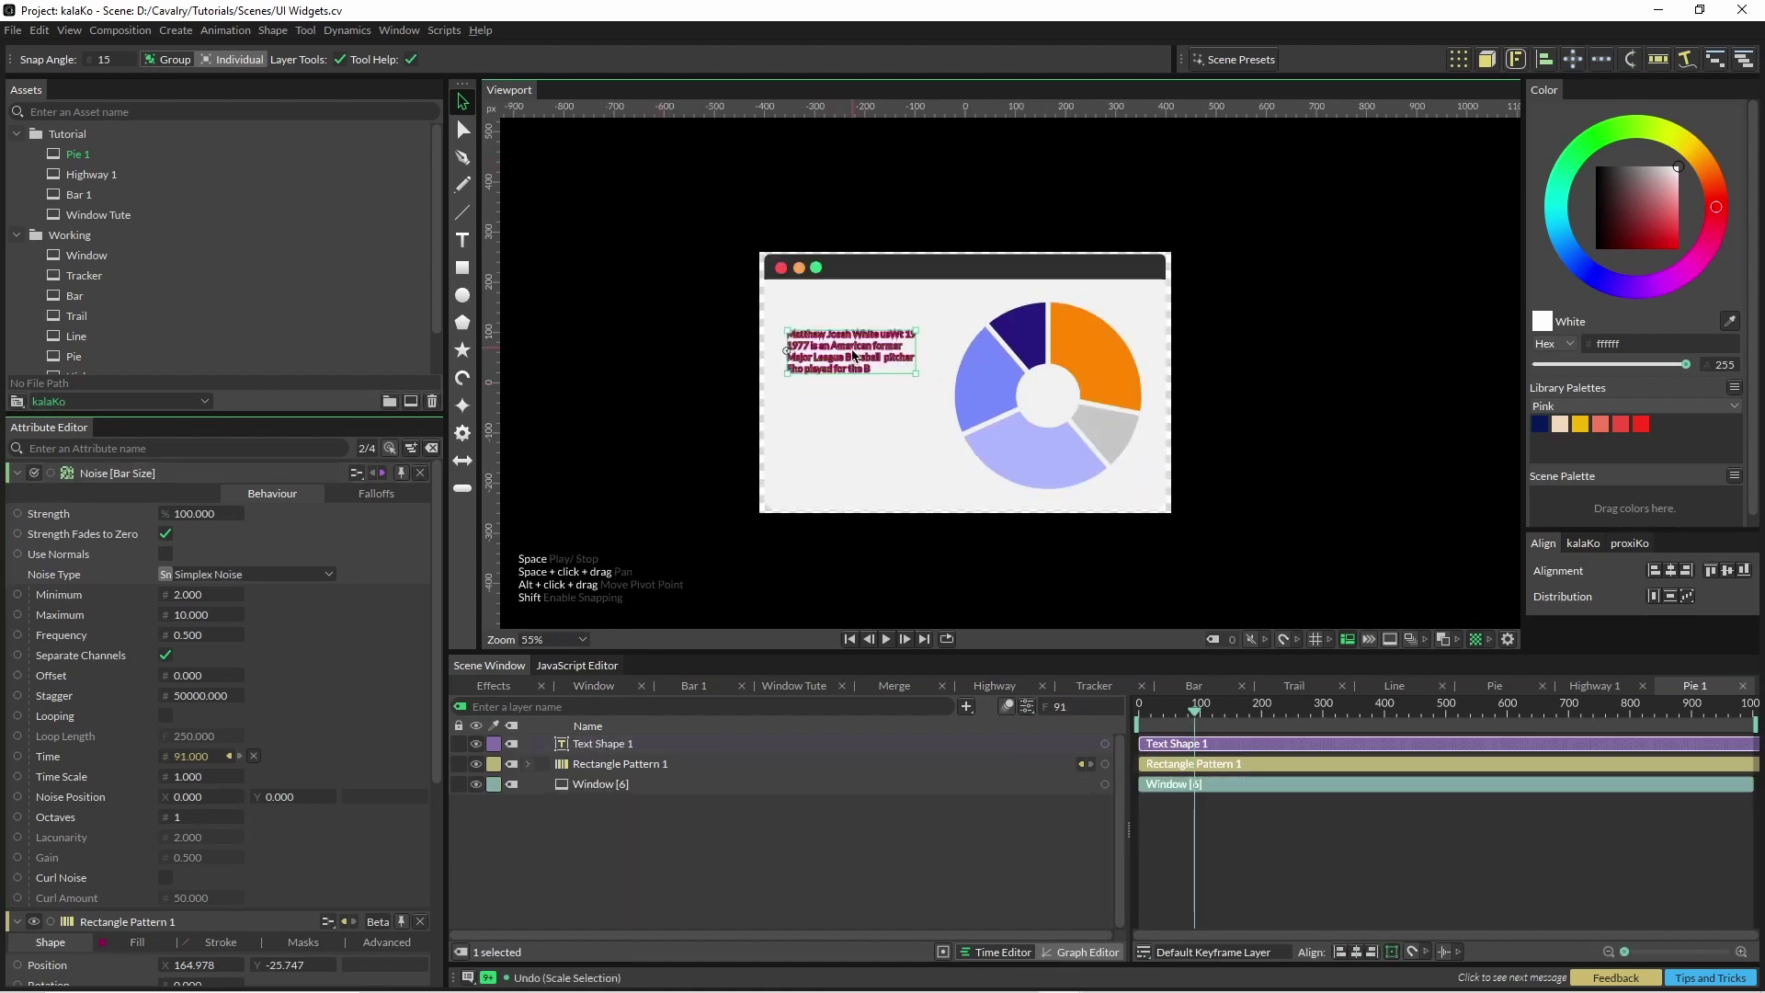
{"action": "scroll", "coordinate": [839, 397], "scroll_direction": "up", "scroll_amount": 3}
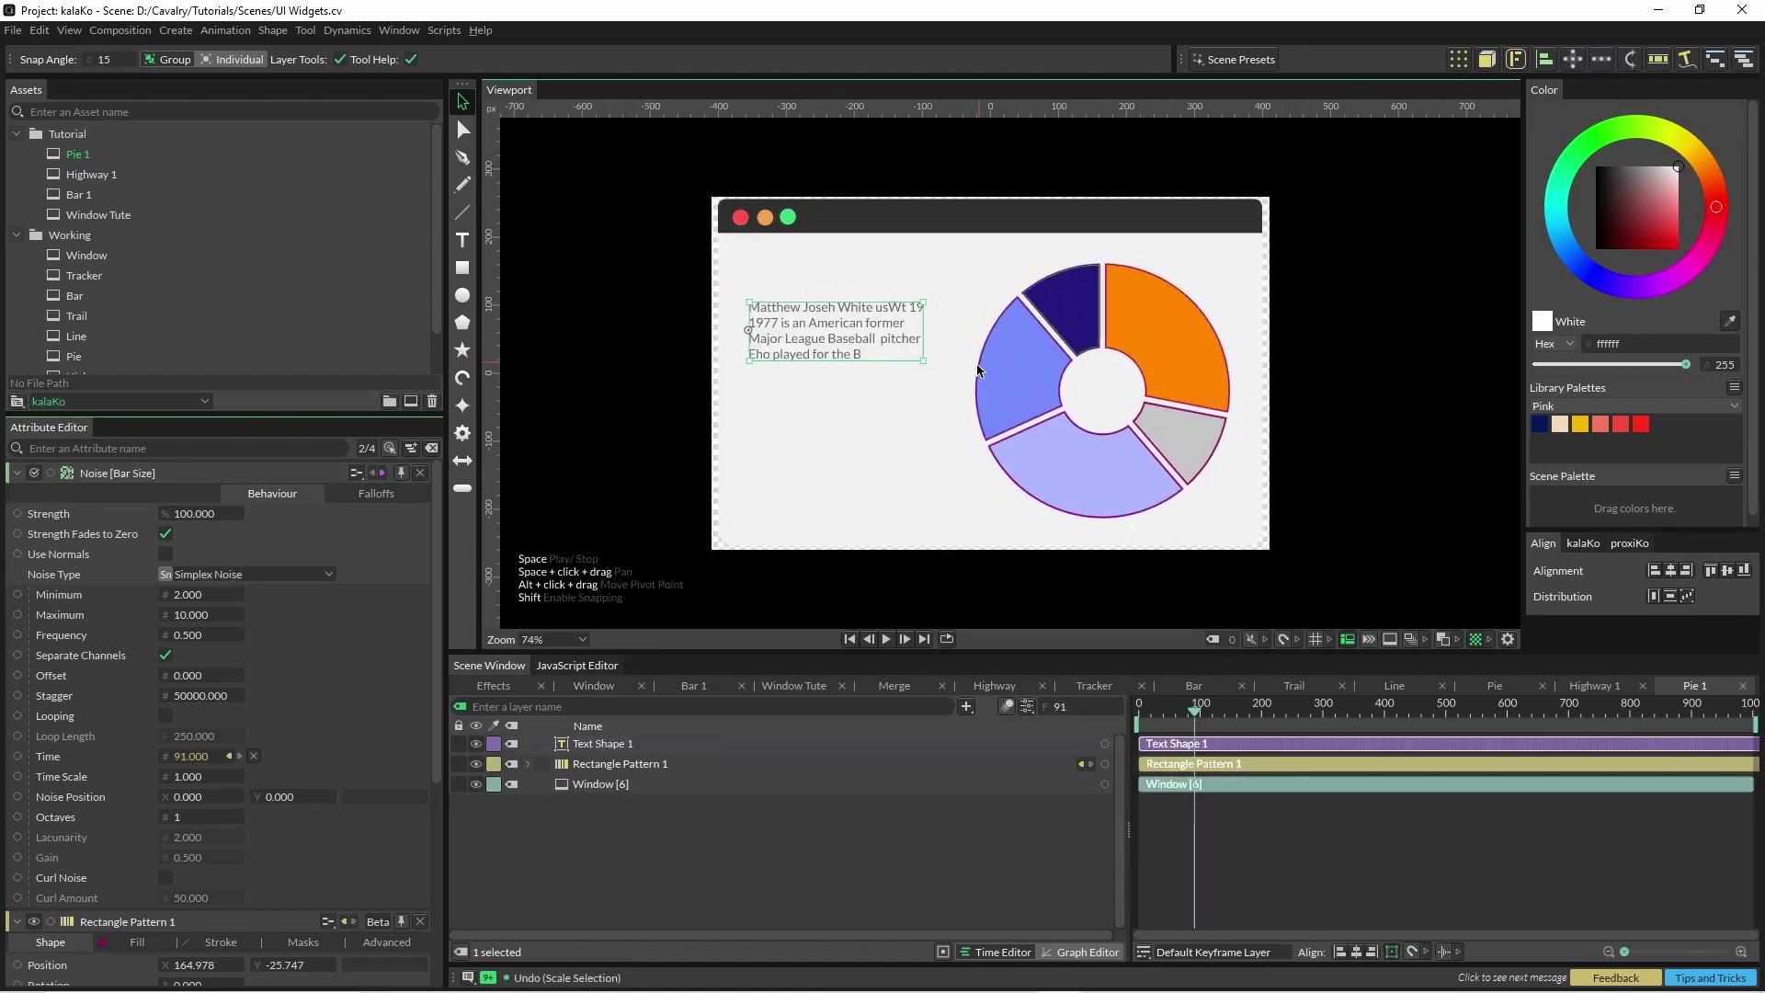
{"action": "scroll", "coordinate": [978, 364], "scroll_direction": "up", "scroll_amount": 1}
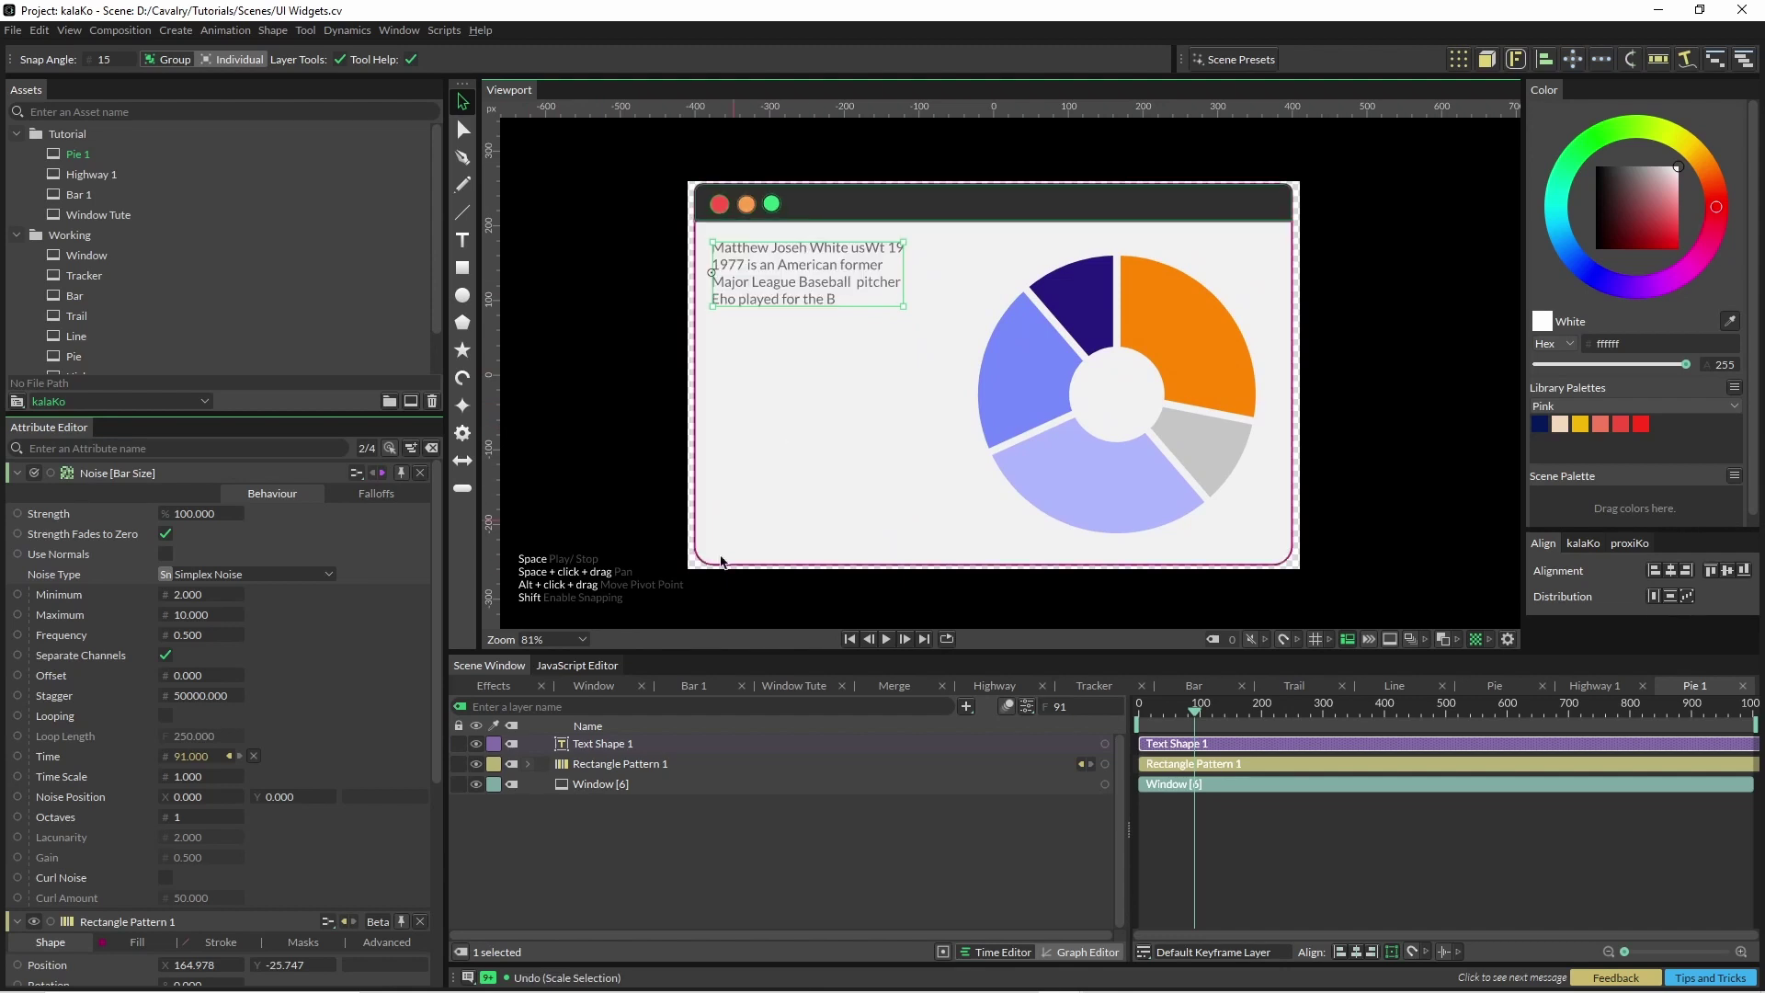
{"action": "left_click", "coordinate": [966, 706]}
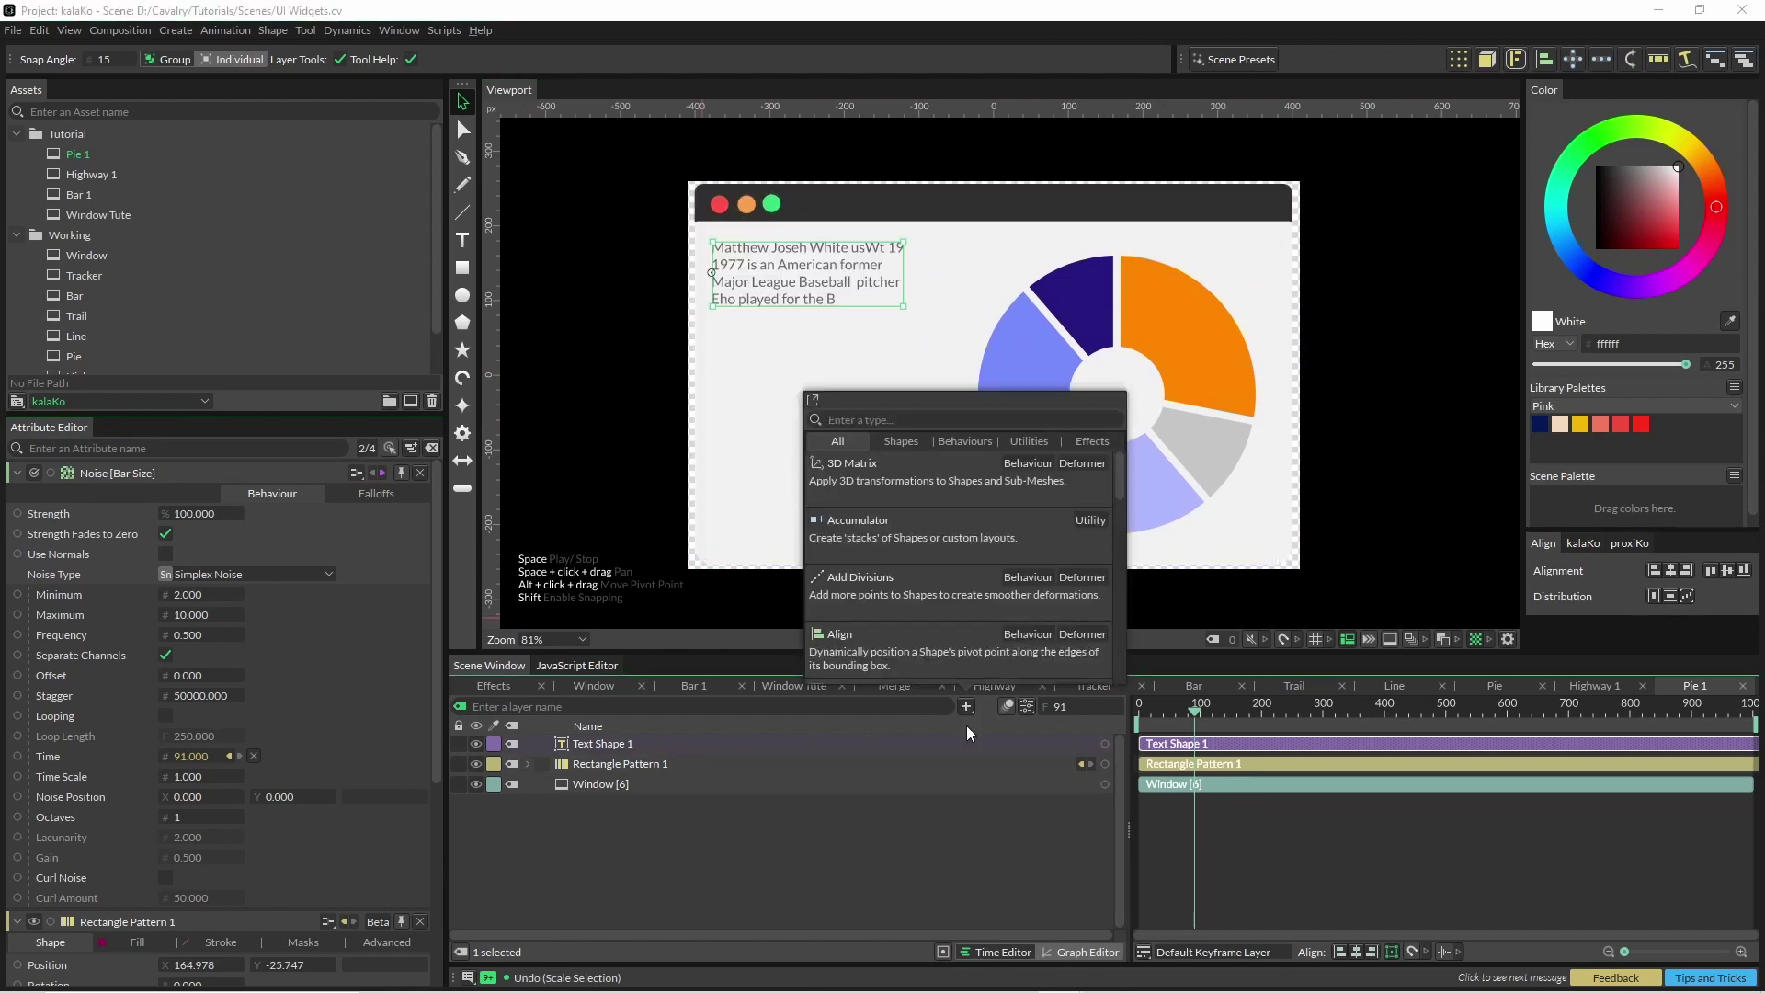
{"action": "type", "text": "subm"}
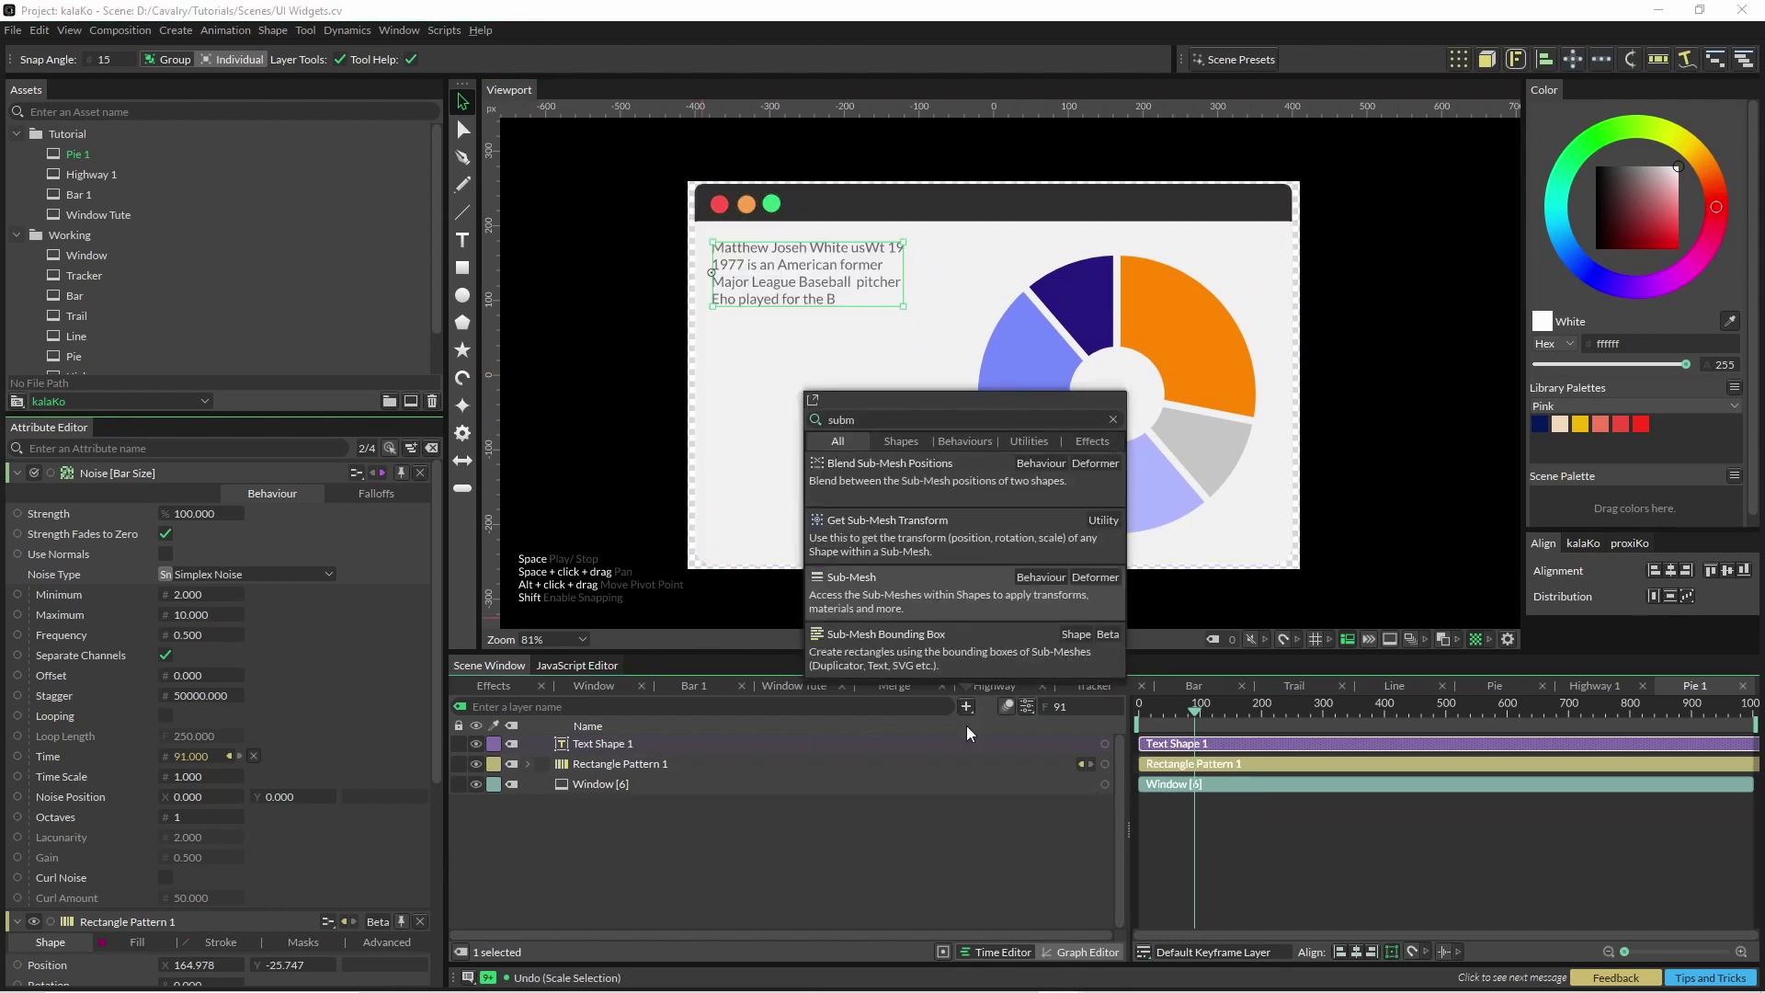
{"action": "key", "text": "Down"}
{"action": "key", "text": "Return"}
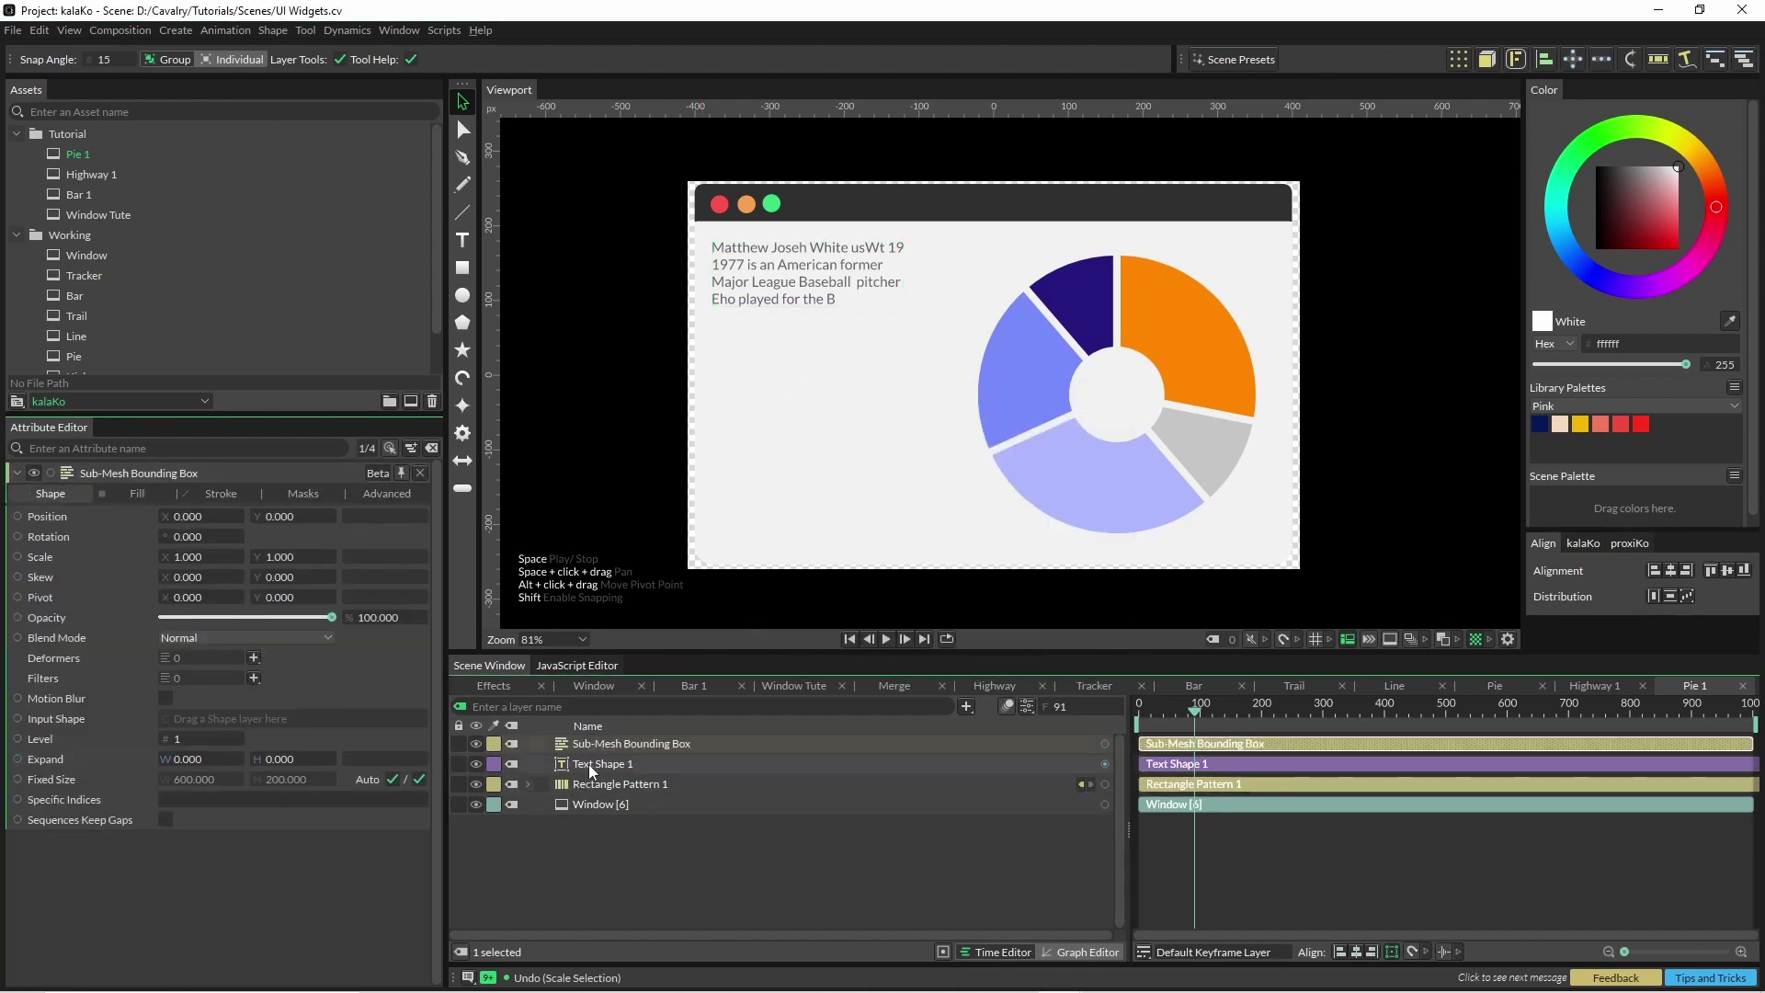
Use Text Shape 1 as the bounding box input, set opacity to 64, and toggle the text to check
{"action": "left_click_drag", "start_coordinate": [589, 764], "coordinate": [295, 718]}
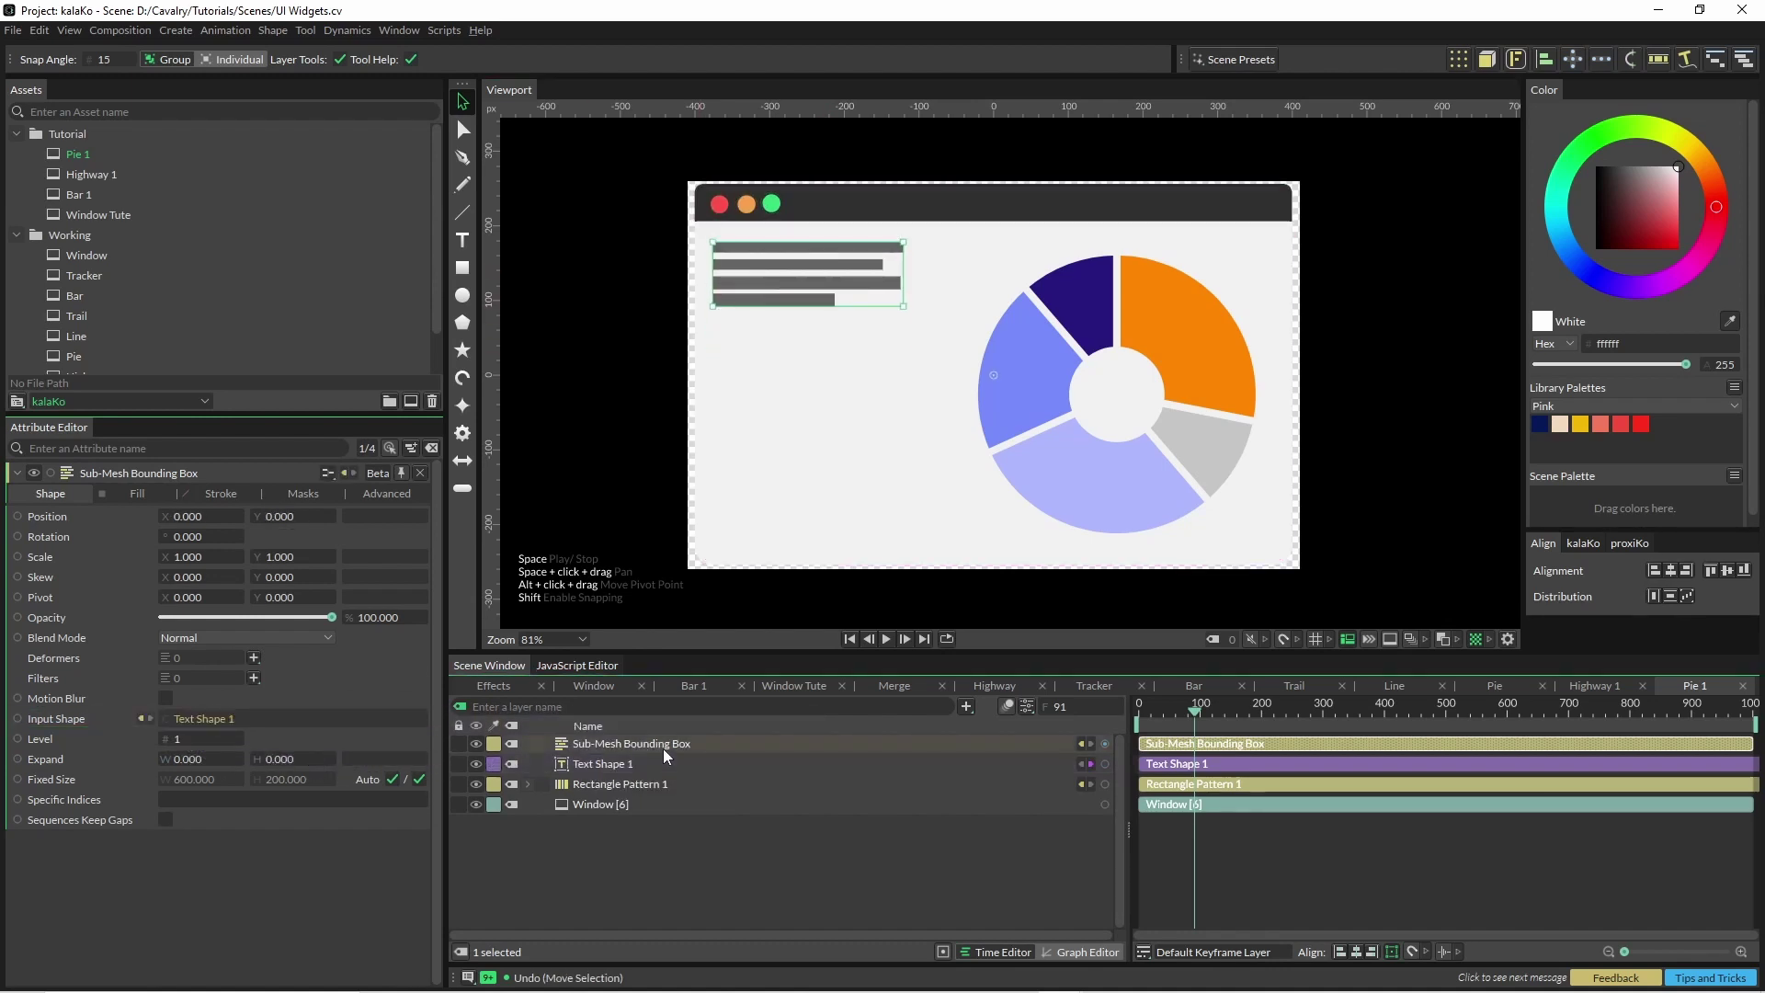
{"action": "left_click_drag", "start_coordinate": [309, 622], "coordinate": [270, 617]}
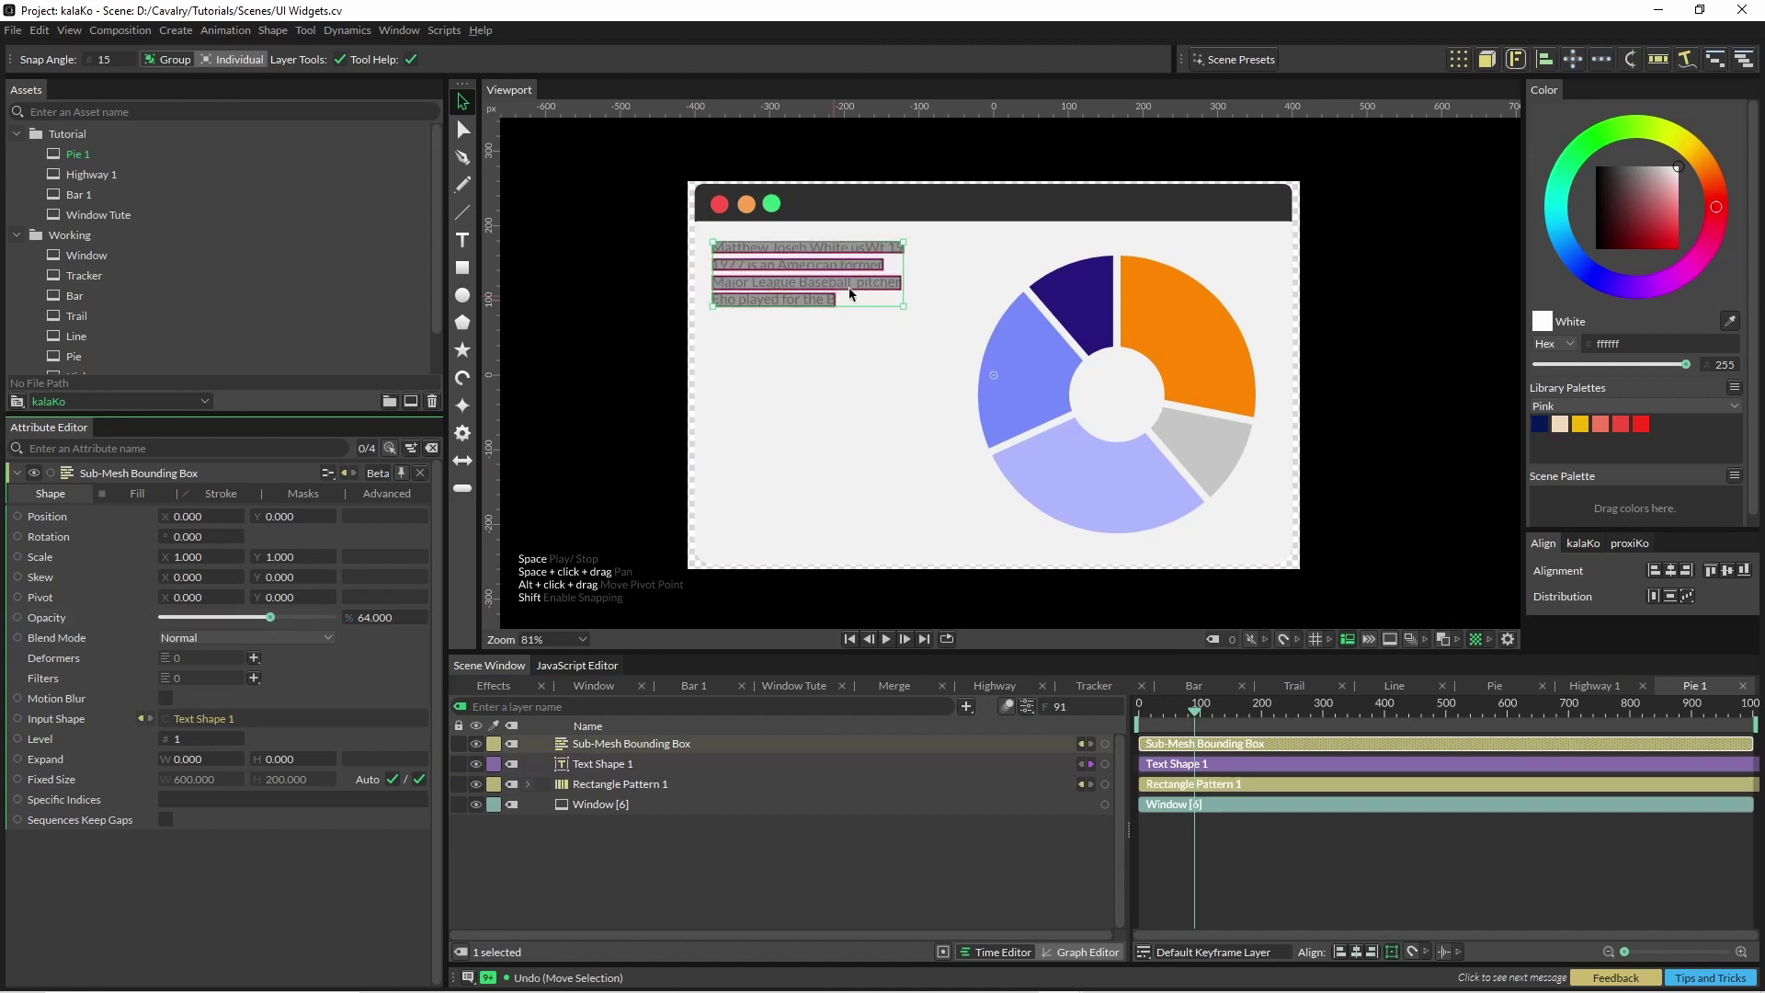
{"action": "scroll", "coordinate": [831, 280], "scroll_direction": "up", "scroll_amount": 5}
{"action": "key", "text": "Escape"}
{"action": "left_click", "coordinate": [618, 743]}
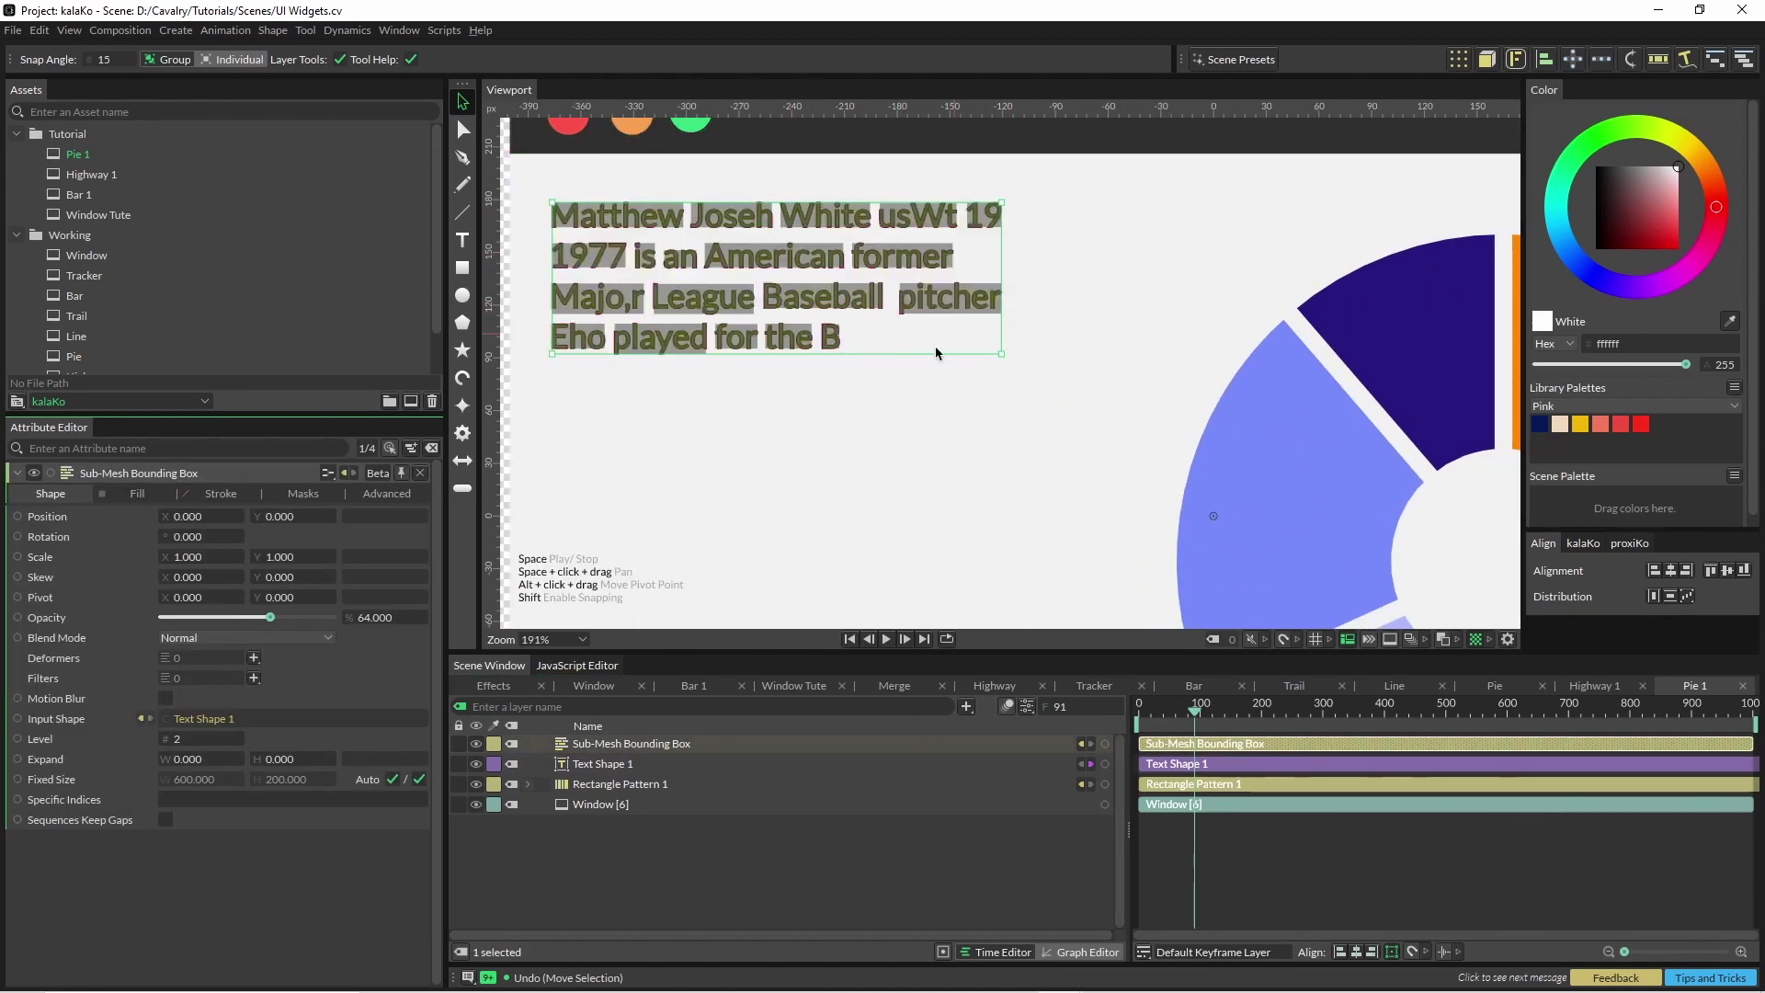
{"action": "left_click", "coordinate": [476, 764]}
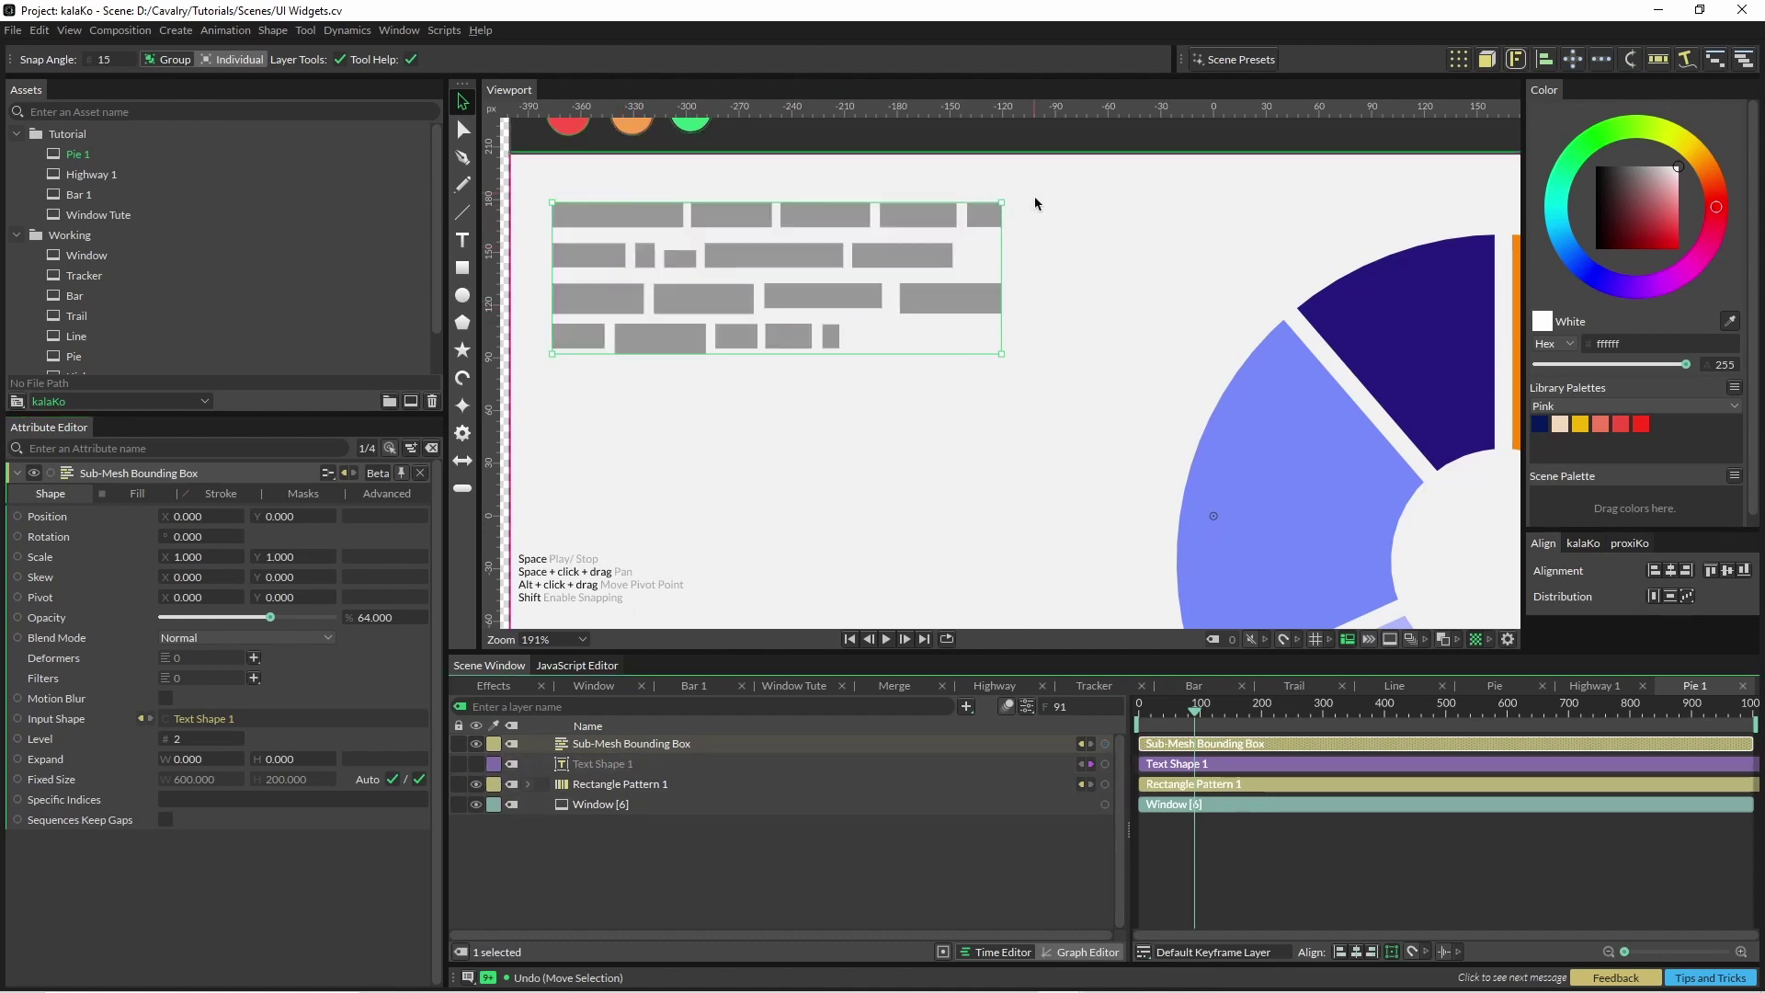
{"action": "left_click", "coordinate": [476, 764]}
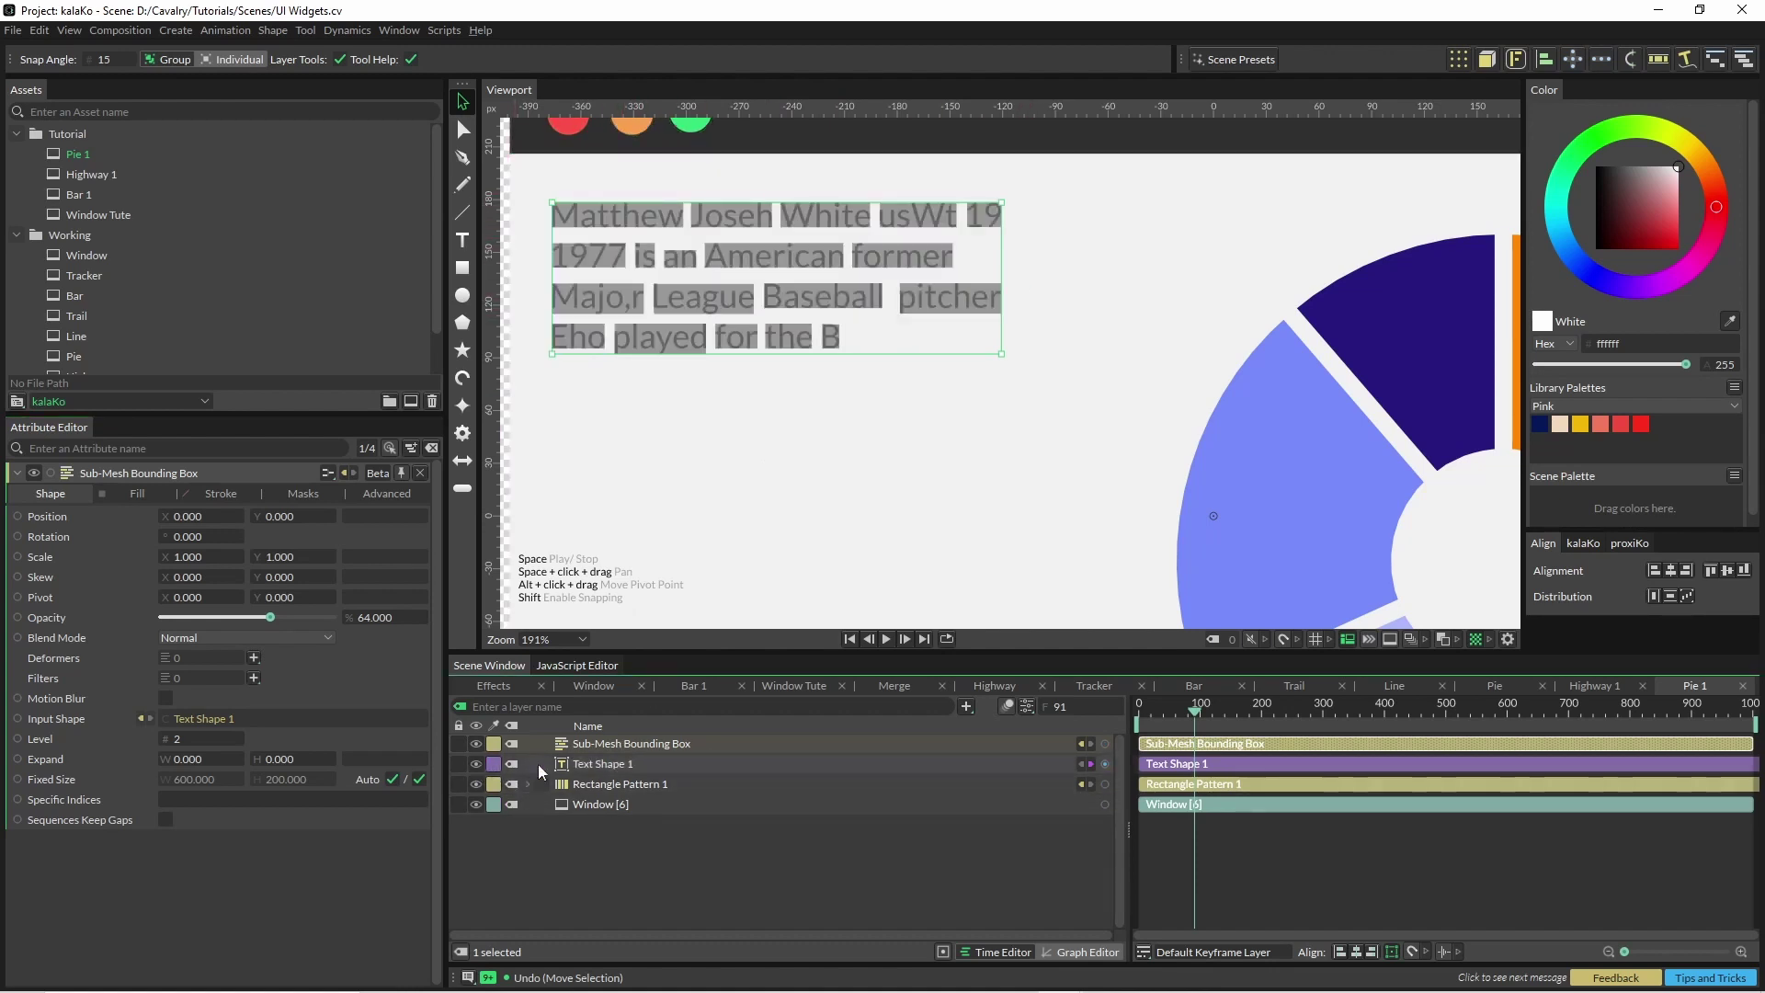
Add a String Manipulator to Text Shape 1 set to Change String Case, Upper Case
{"action": "left_click", "coordinate": [581, 764]}
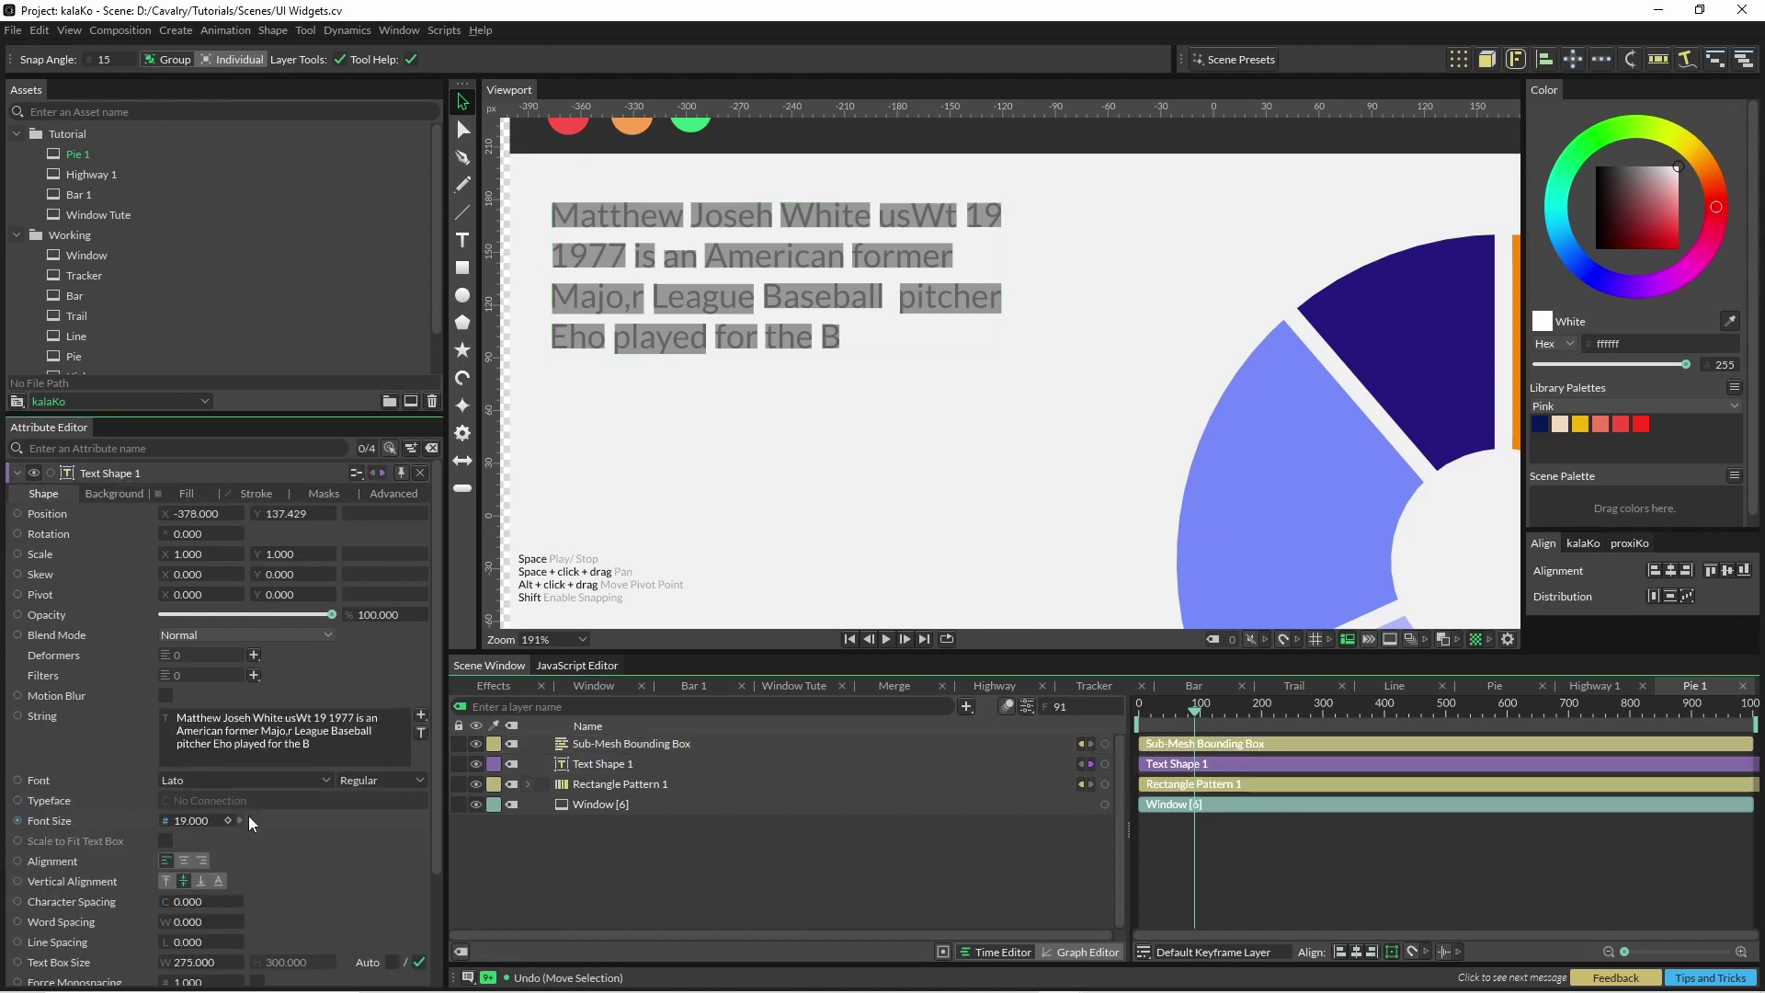
{"action": "scroll", "coordinate": [317, 879], "scroll_direction": "down", "scroll_amount": 3}
{"action": "left_click", "coordinate": [254, 881]}
{"action": "left_click", "coordinate": [313, 894]}
{"action": "left_click", "coordinate": [627, 784]}
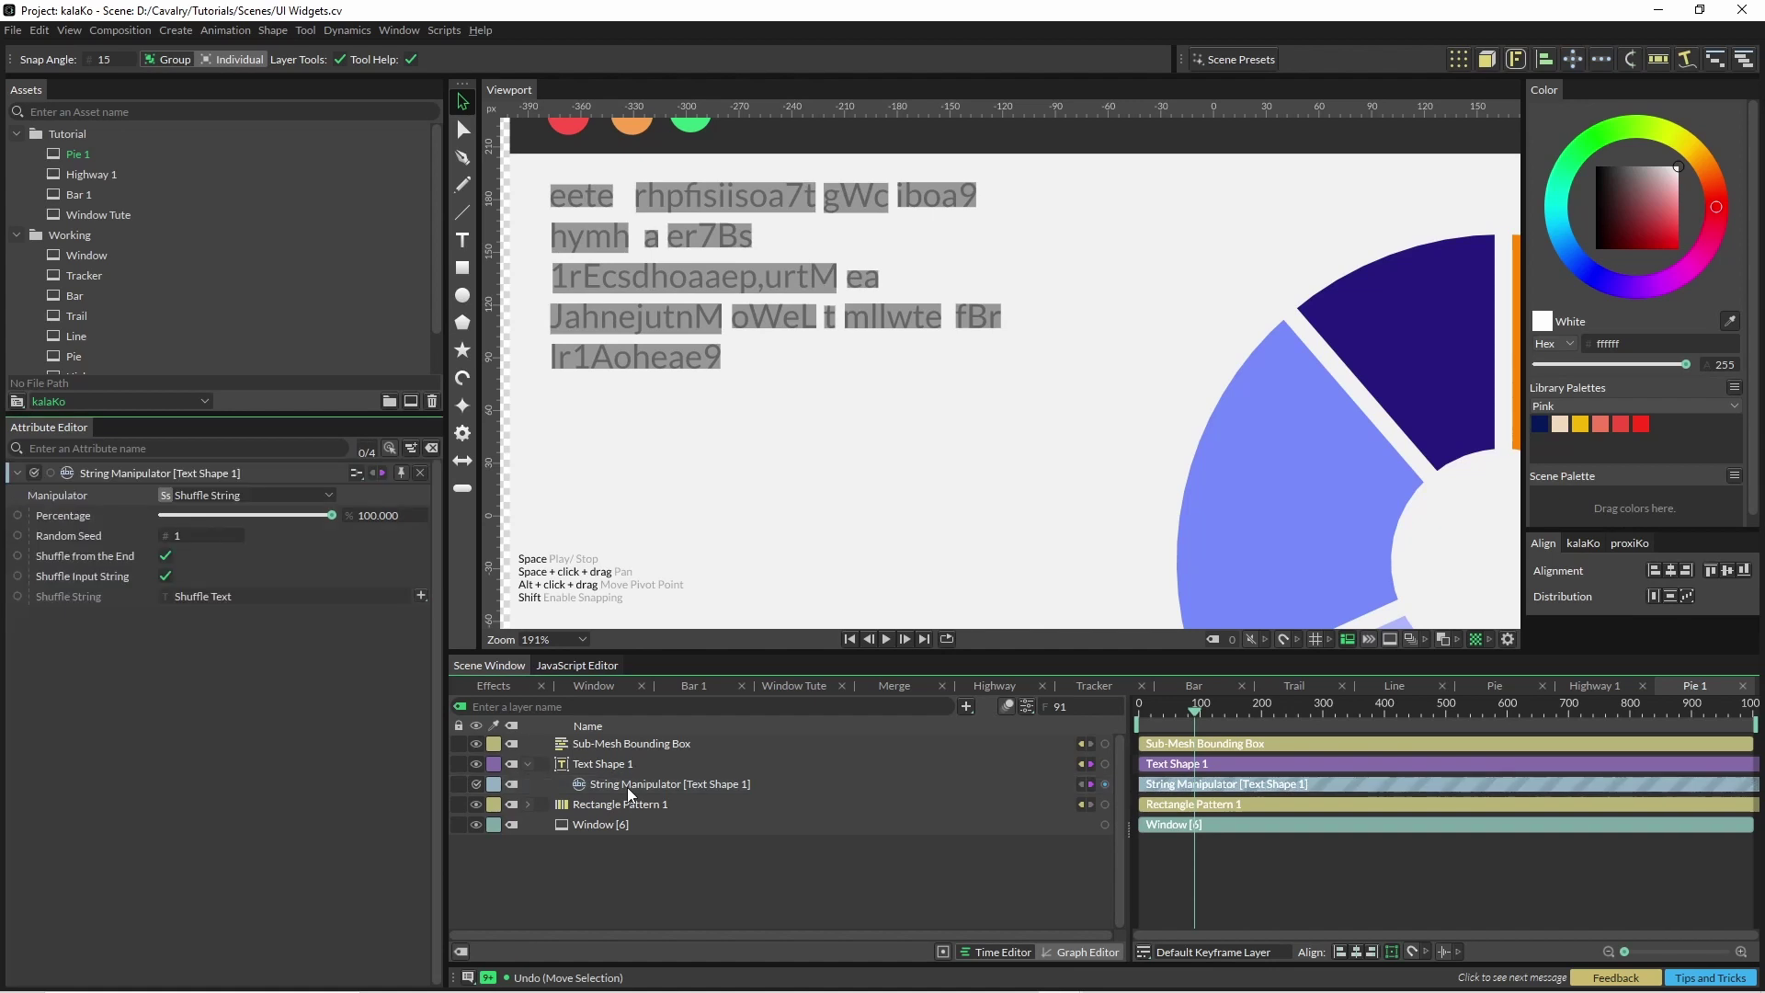
{"action": "left_click", "coordinate": [234, 495]}
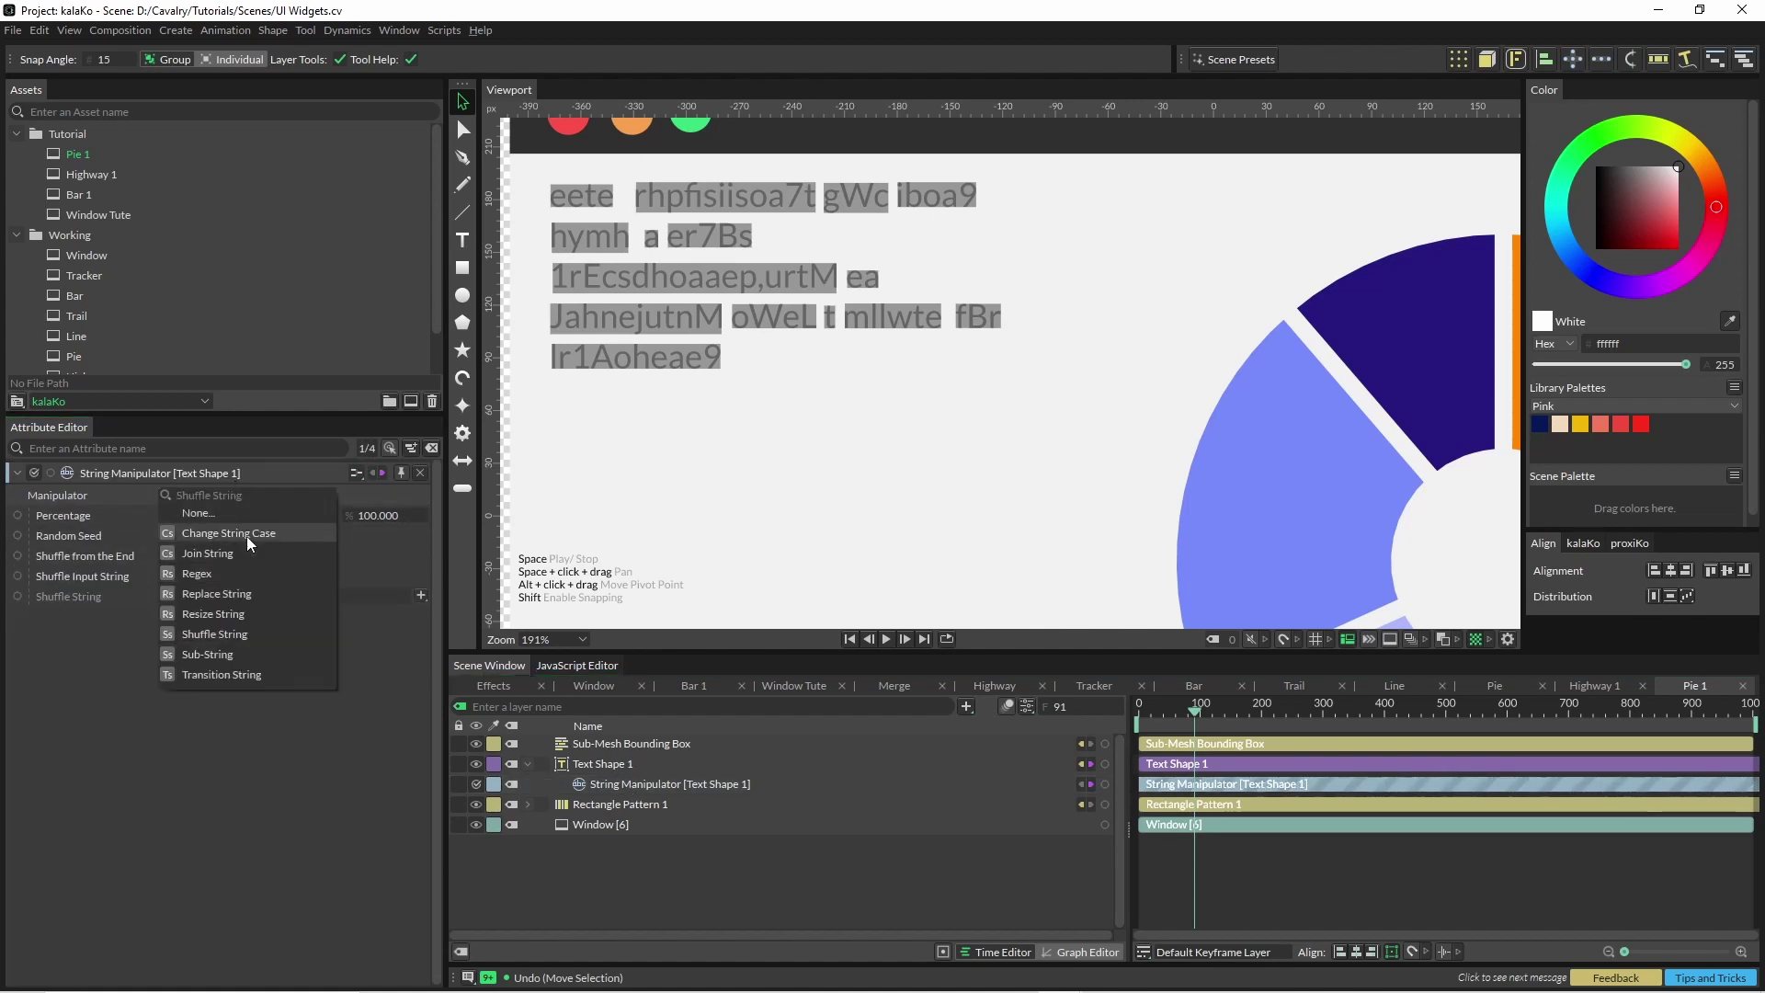
{"action": "left_click", "coordinate": [246, 537]}
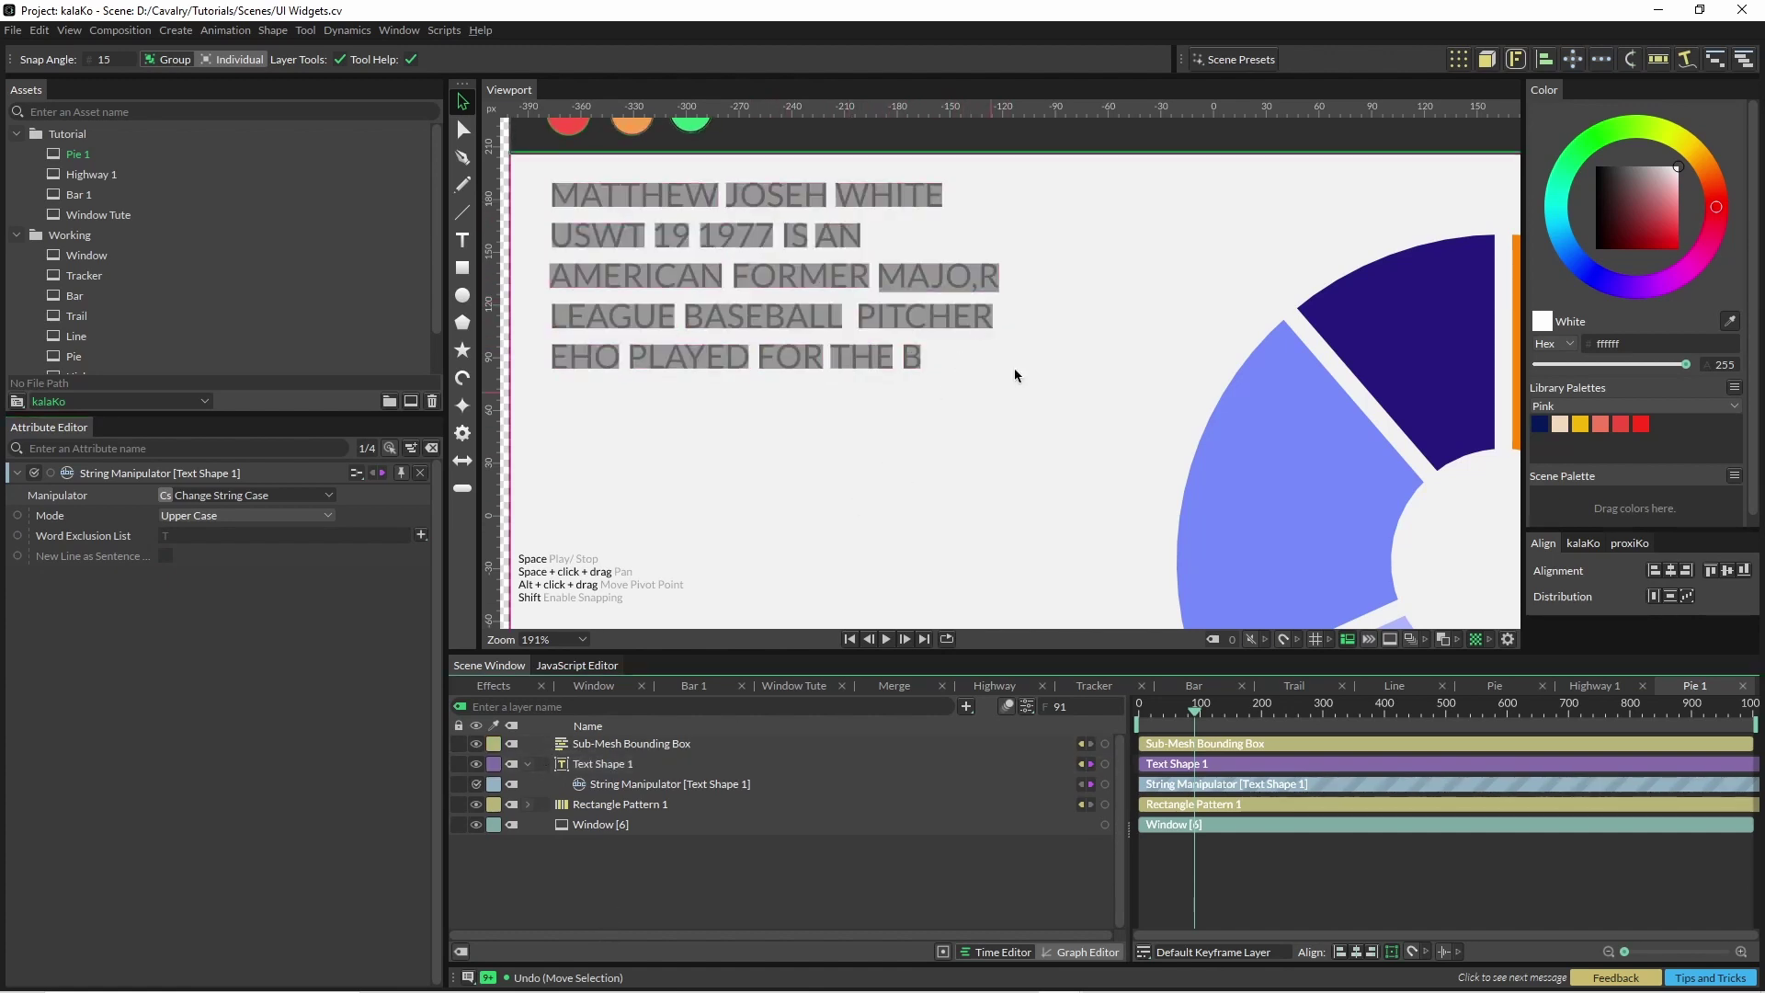
Hide Text Shape 1 so only grey word bars remain, and move the text block lower
{"action": "left_click", "coordinate": [953, 262]}
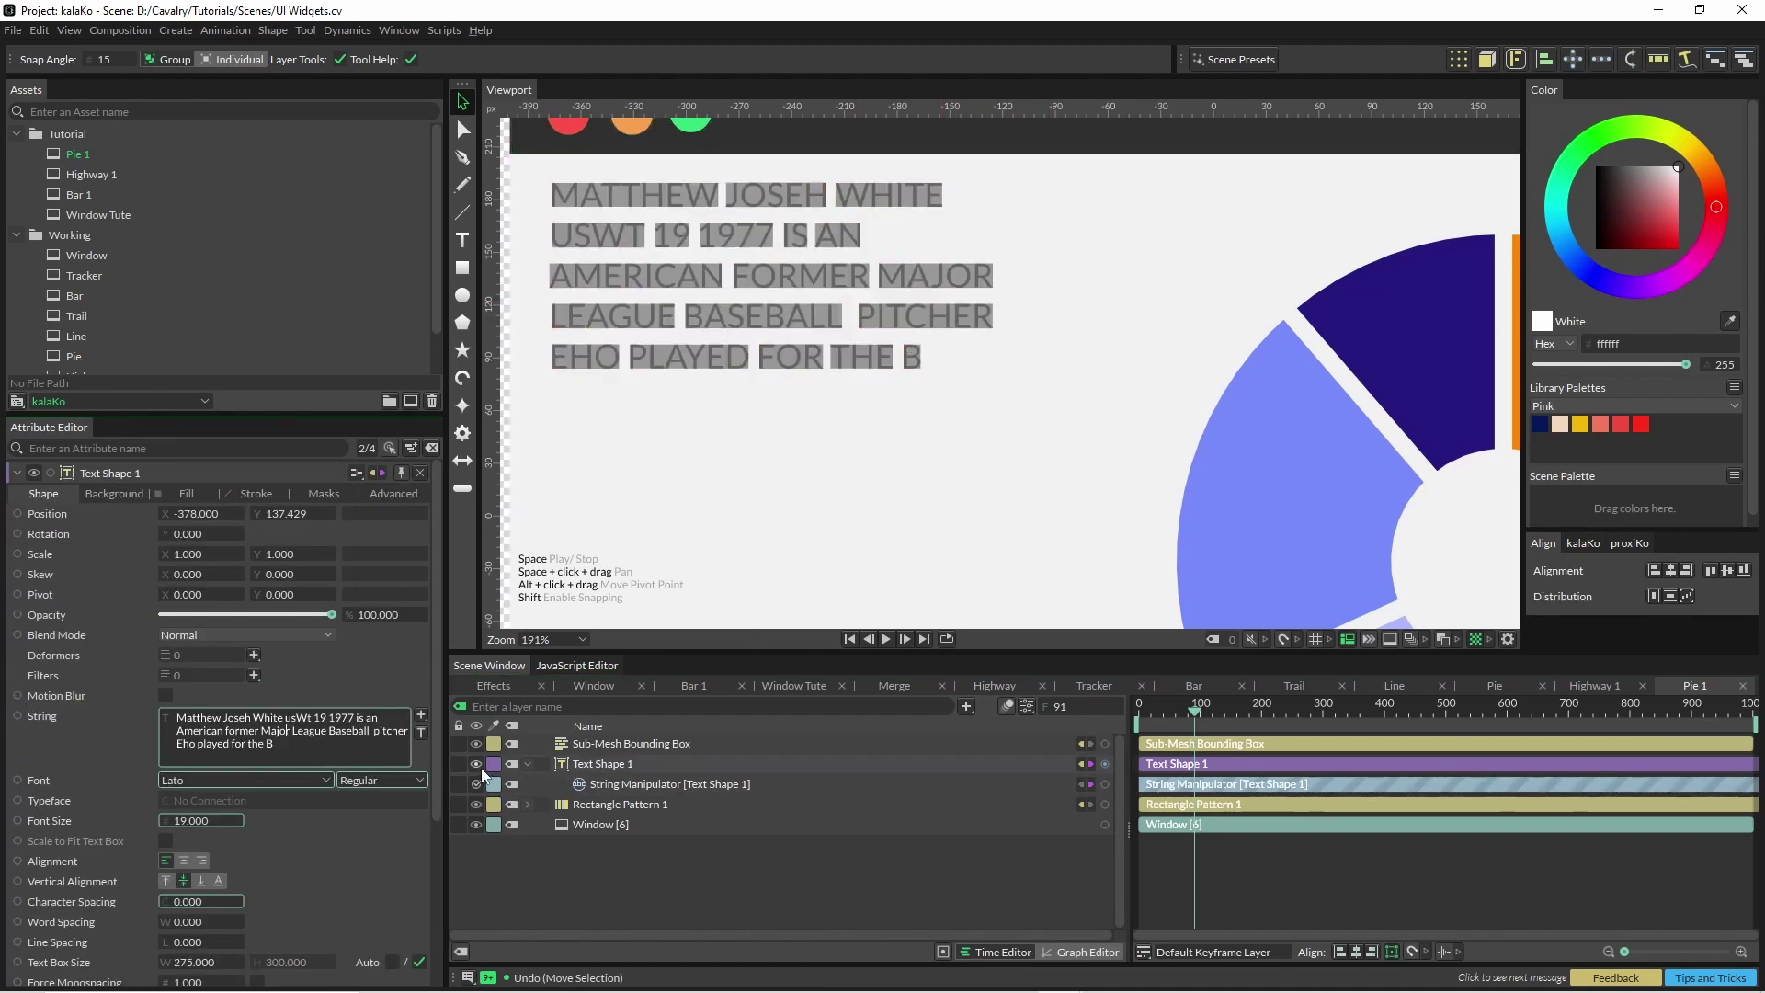
{"action": "left_click", "coordinate": [475, 764]}
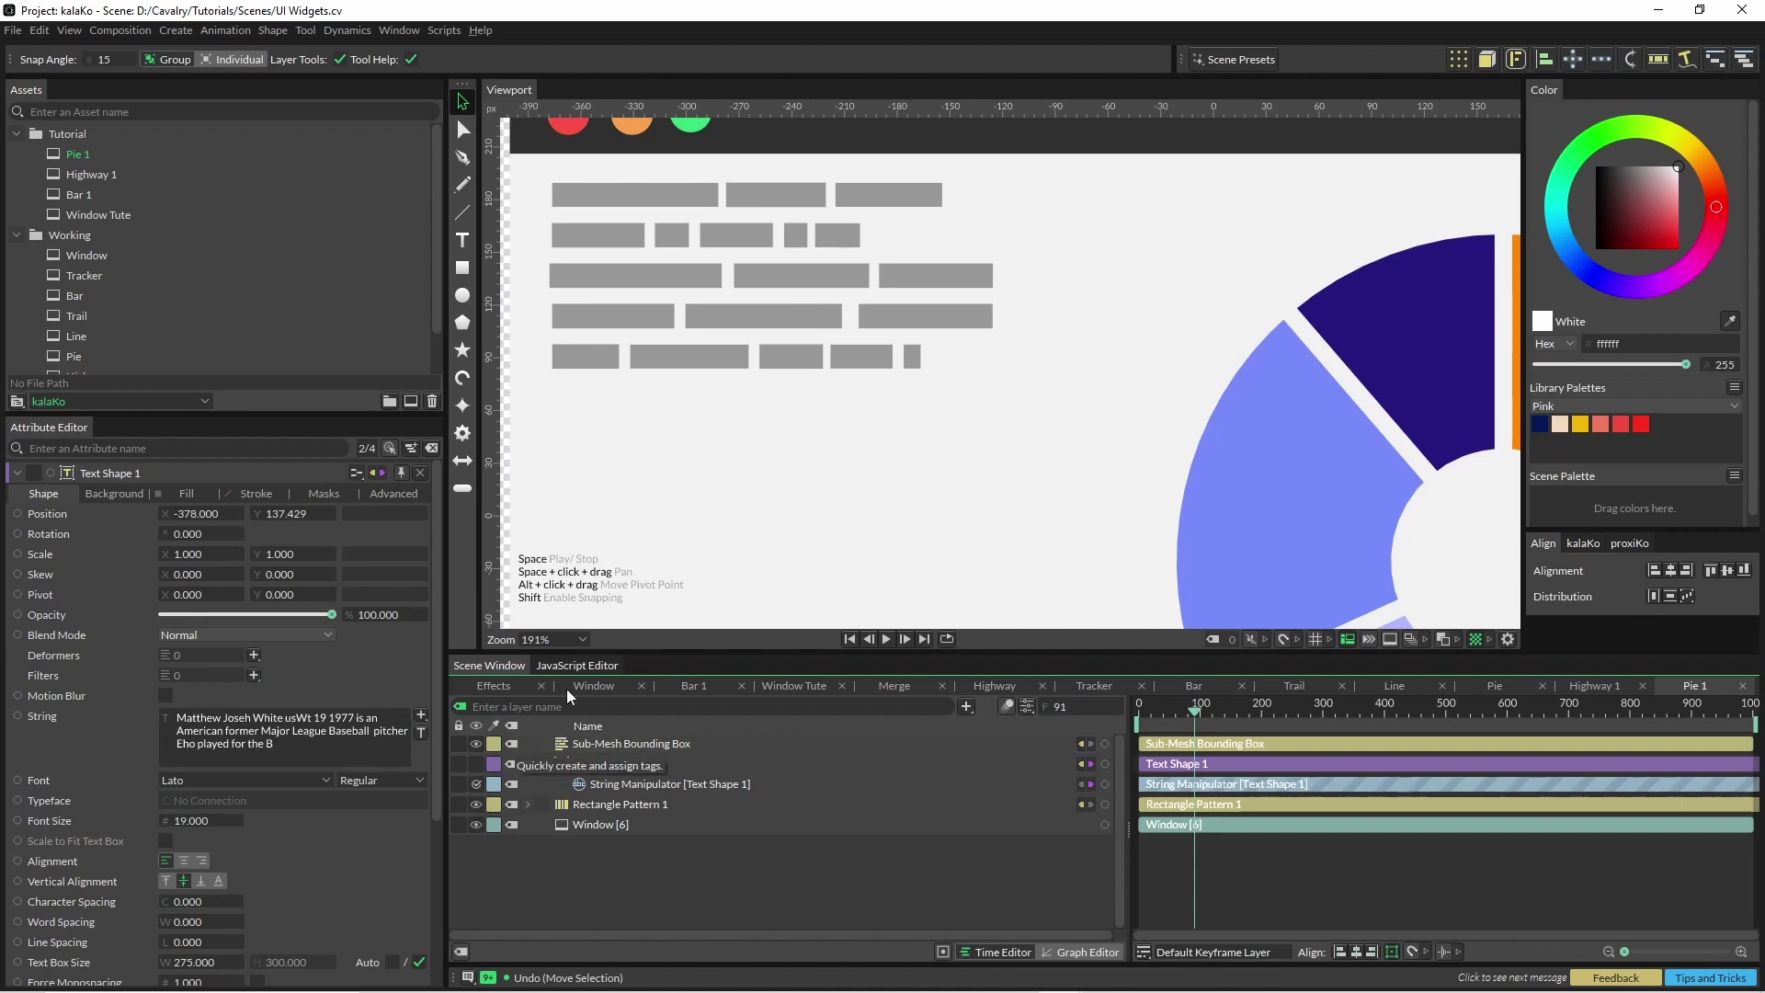
{"action": "scroll", "coordinate": [819, 437], "scroll_direction": "down", "scroll_amount": 5}
{"action": "left_click_drag", "start_coordinate": [789, 368], "coordinate": [792, 432]}
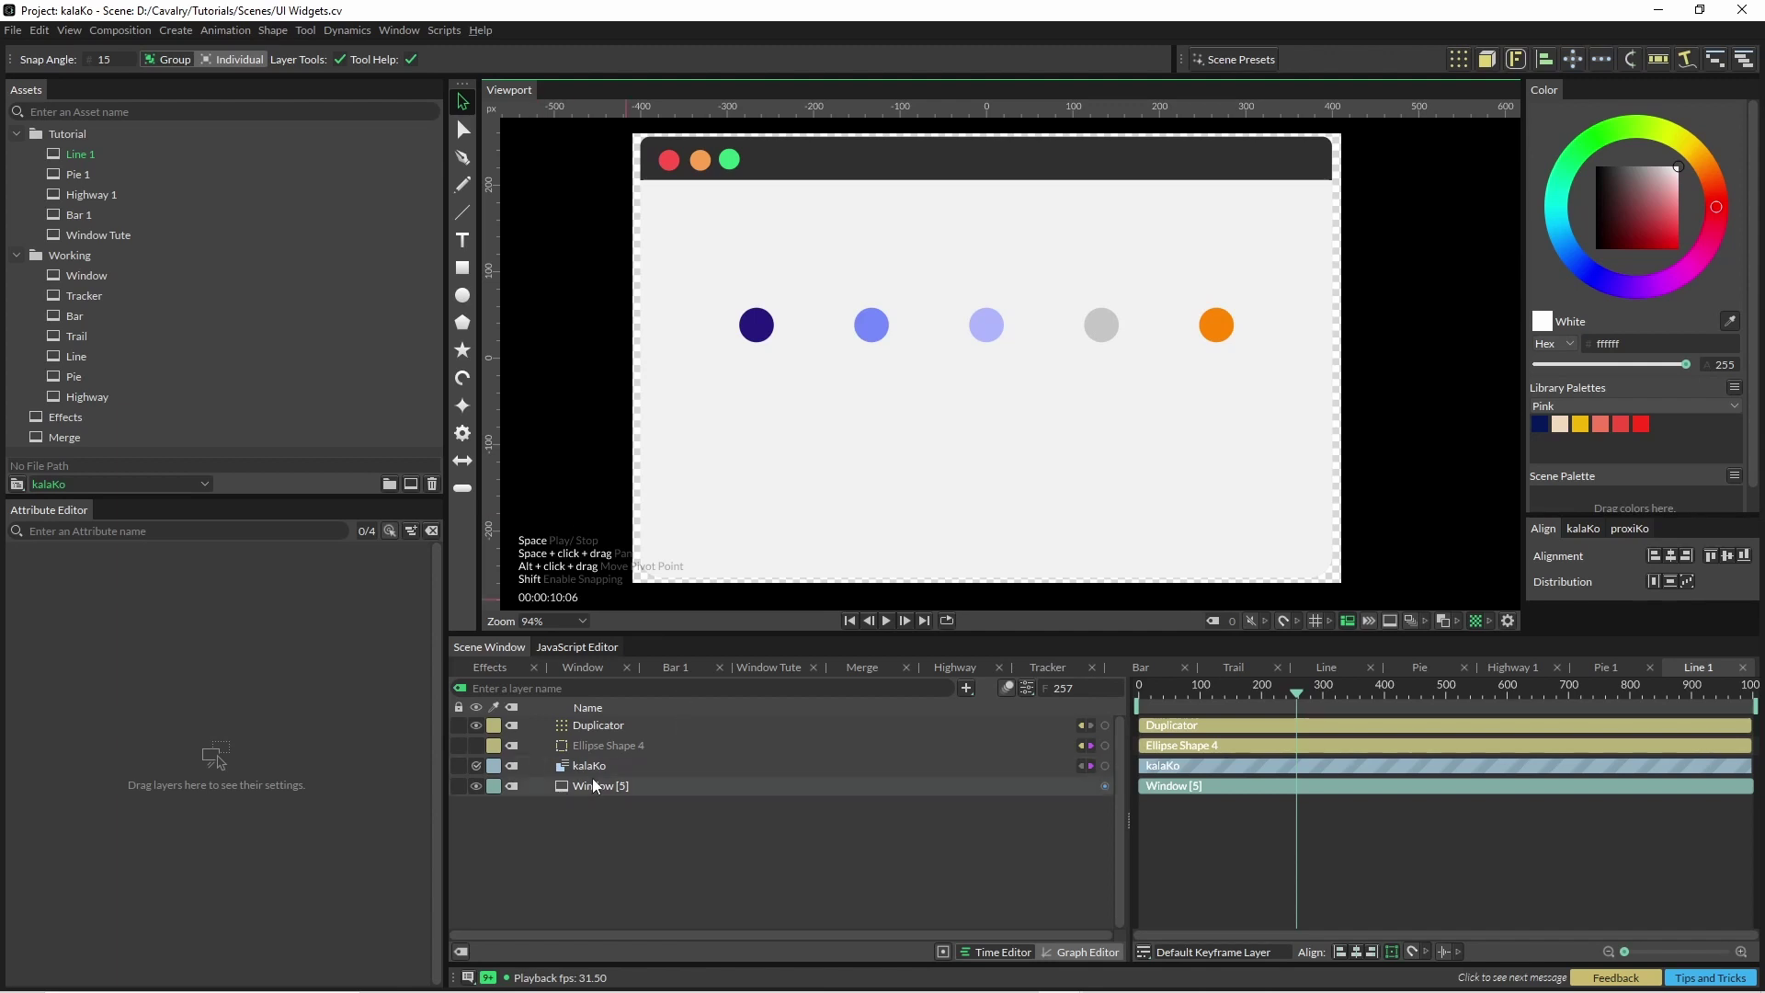
Add a Random behaviour to the dots' Y position, ranging from -150 to 150
{"action": "left_click", "coordinate": [586, 726]}
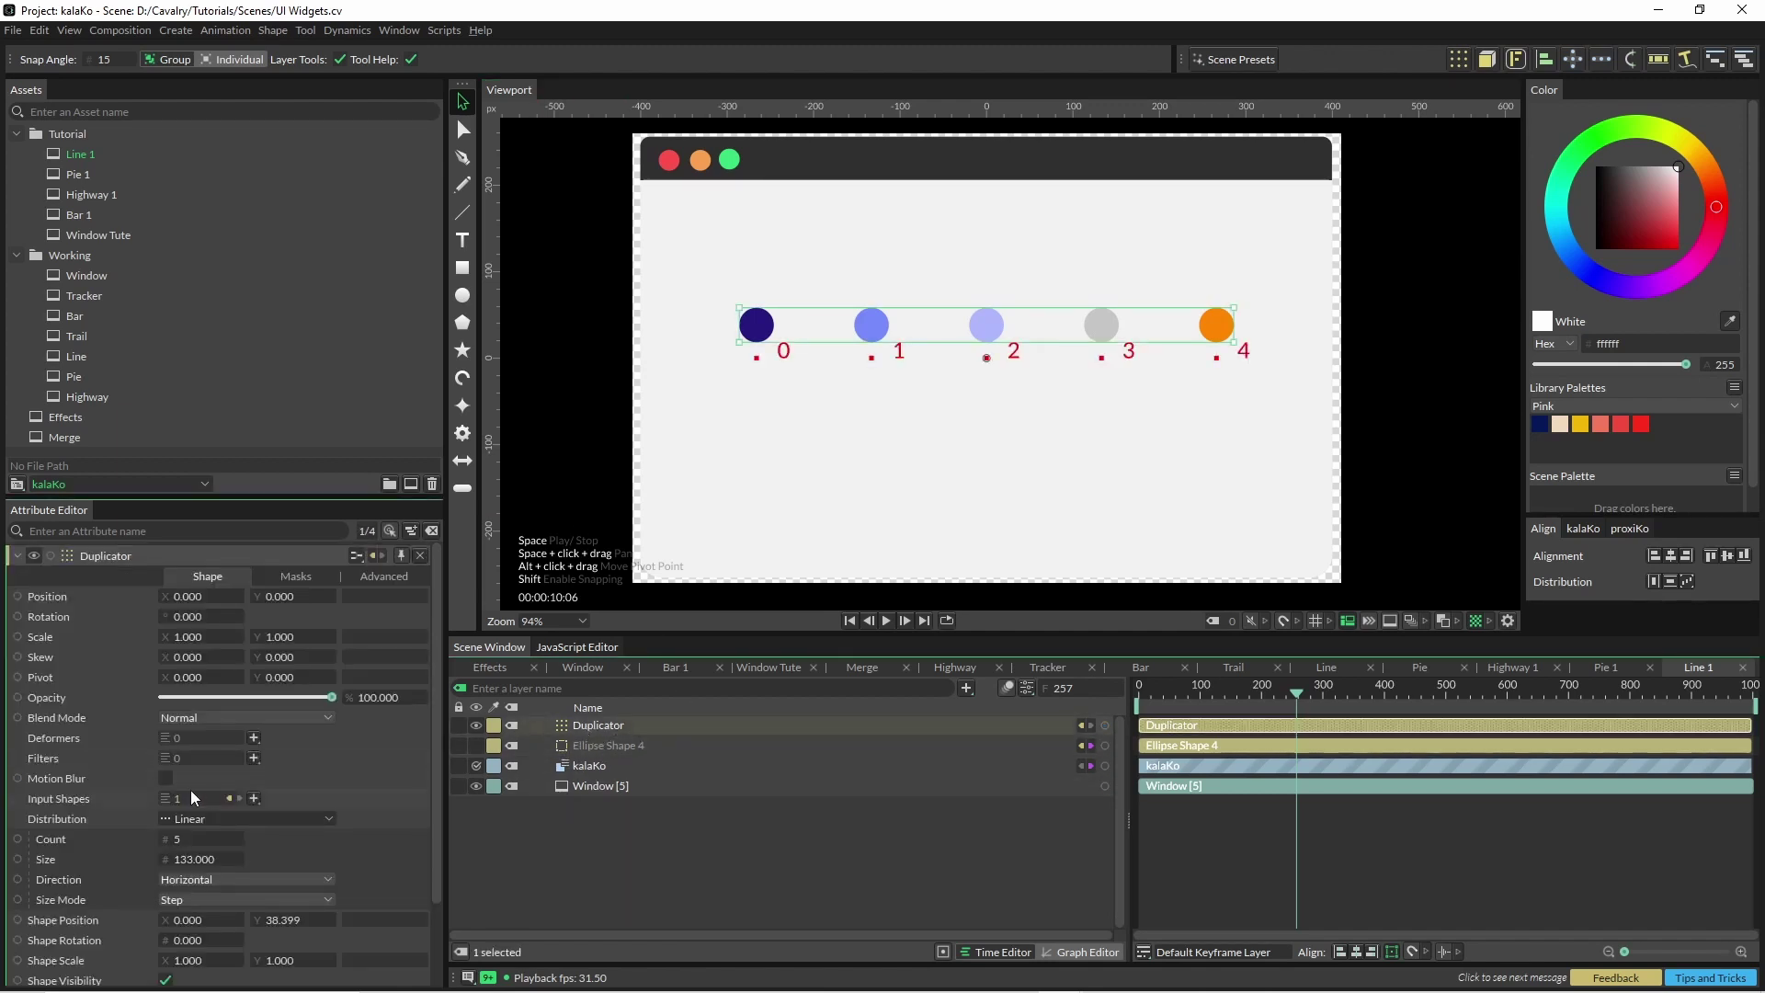
{"action": "right_click", "coordinate": [85, 919]}
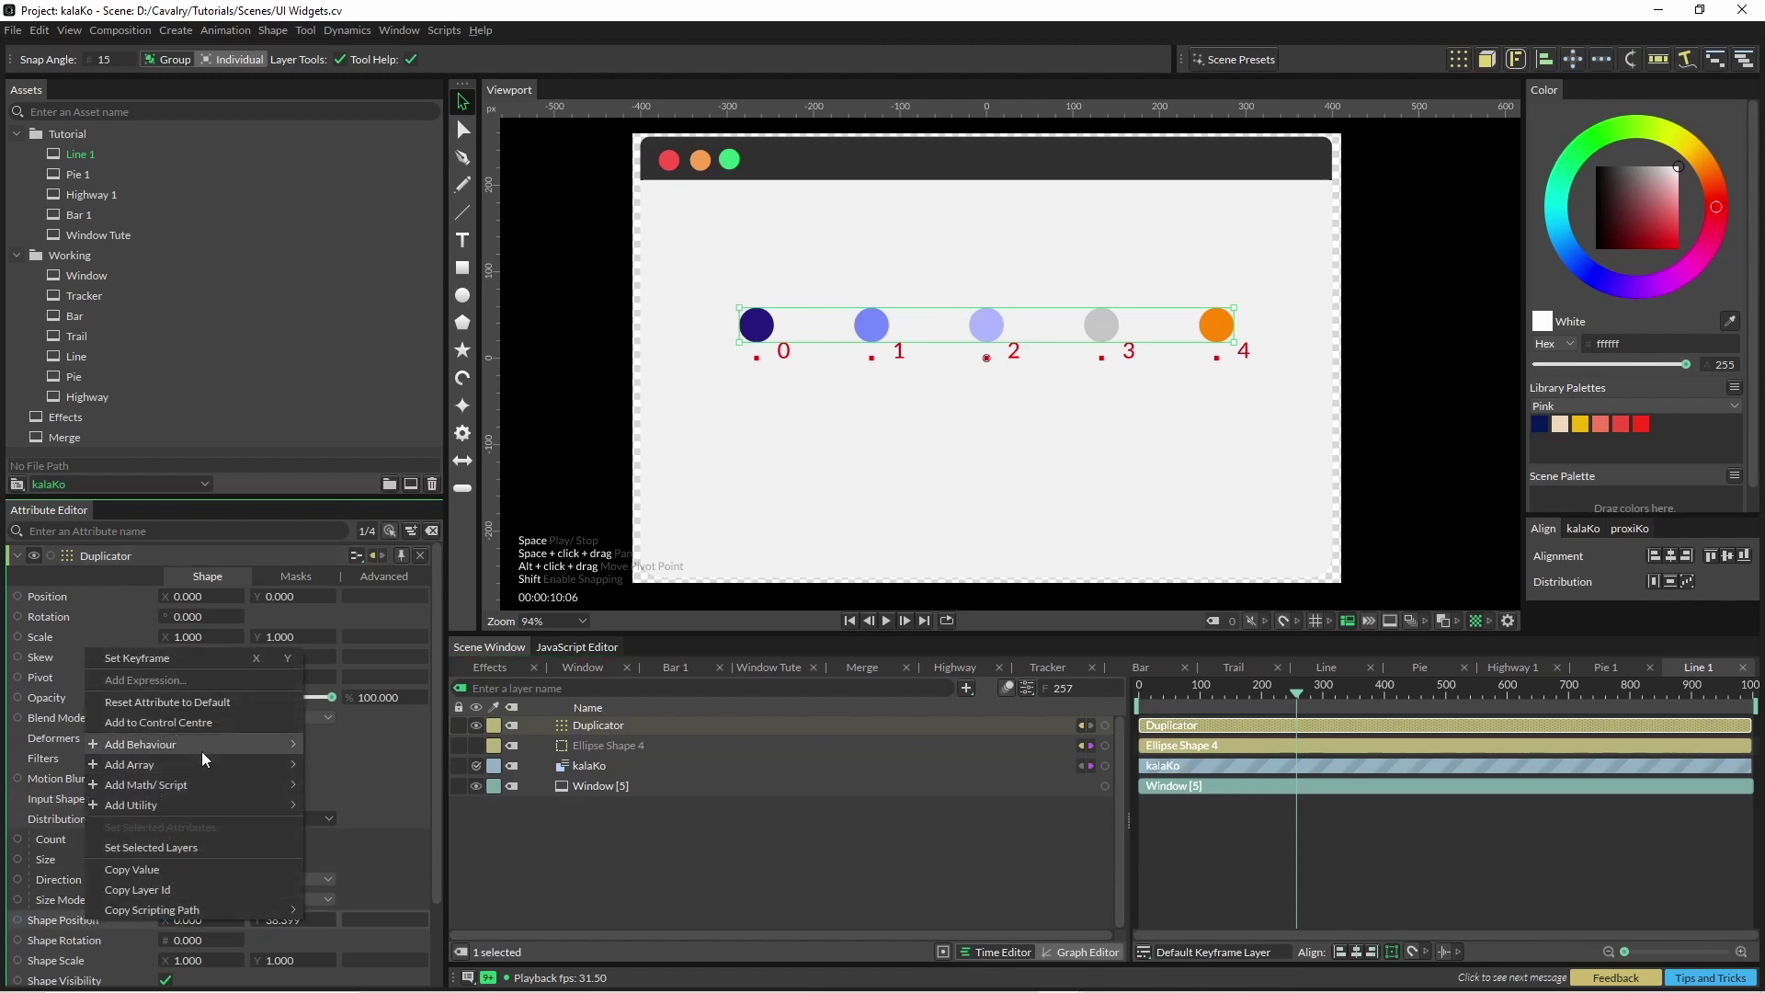
{"action": "mouse_move", "coordinate": [201, 749]}
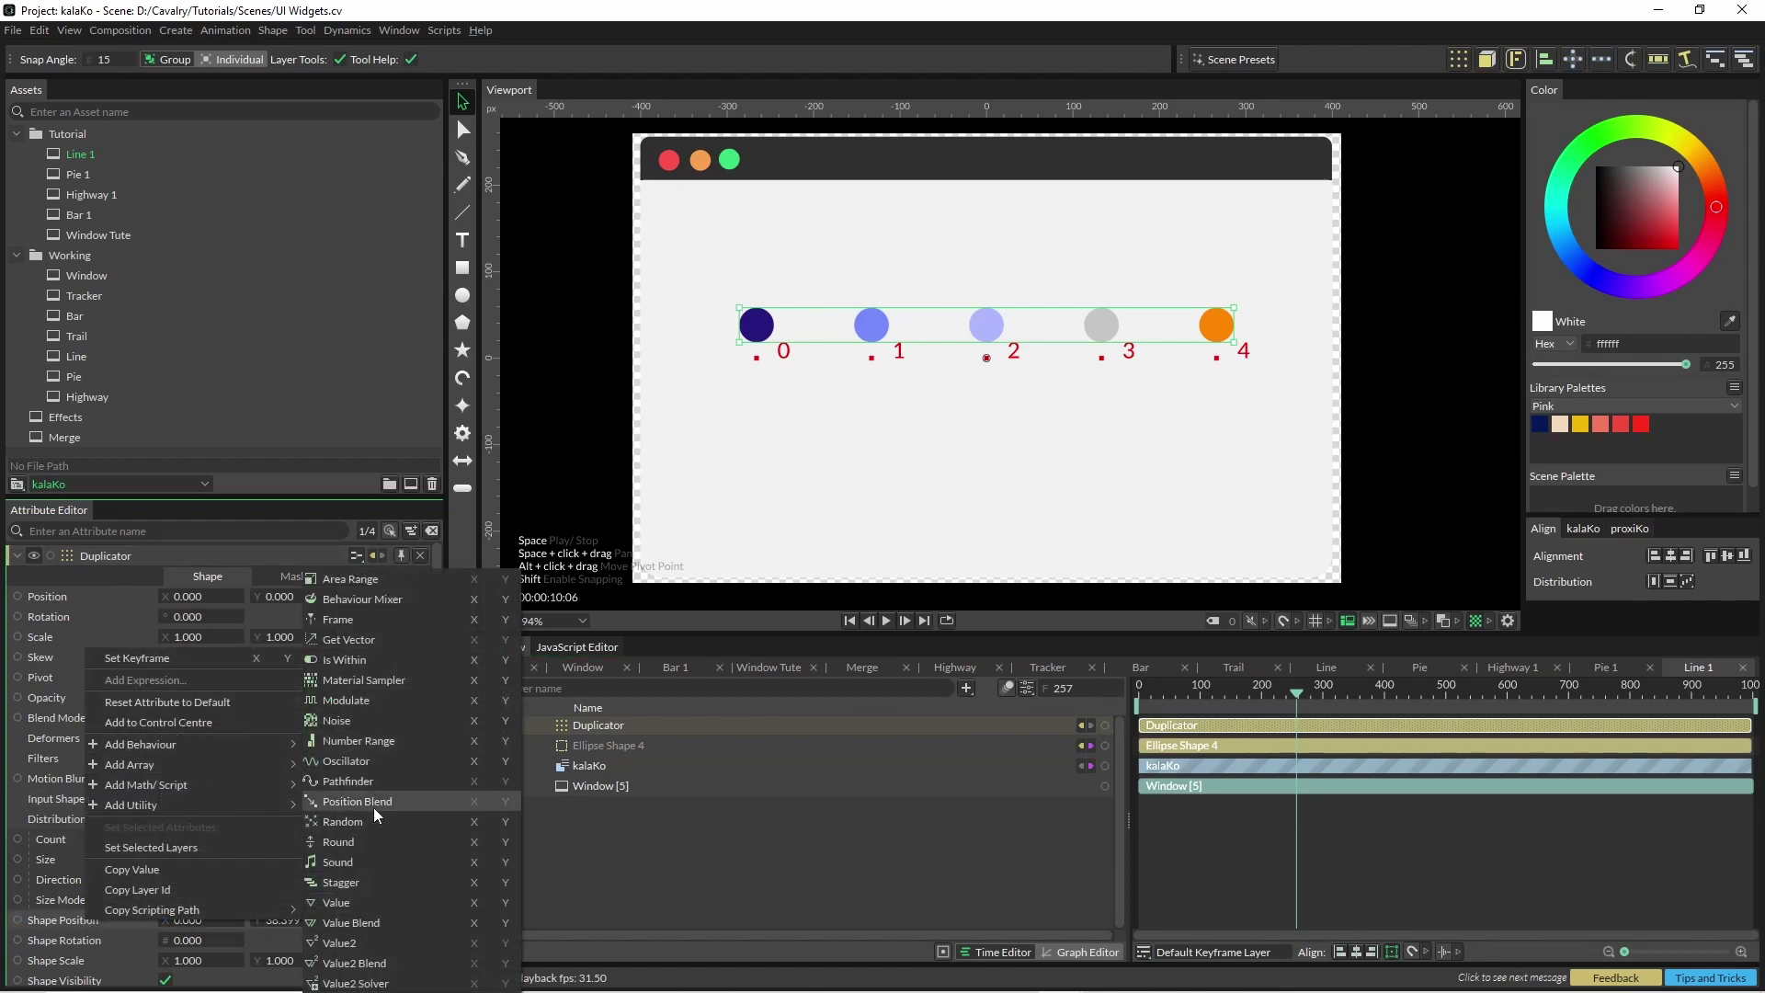
{"action": "left_click", "coordinate": [506, 822]}
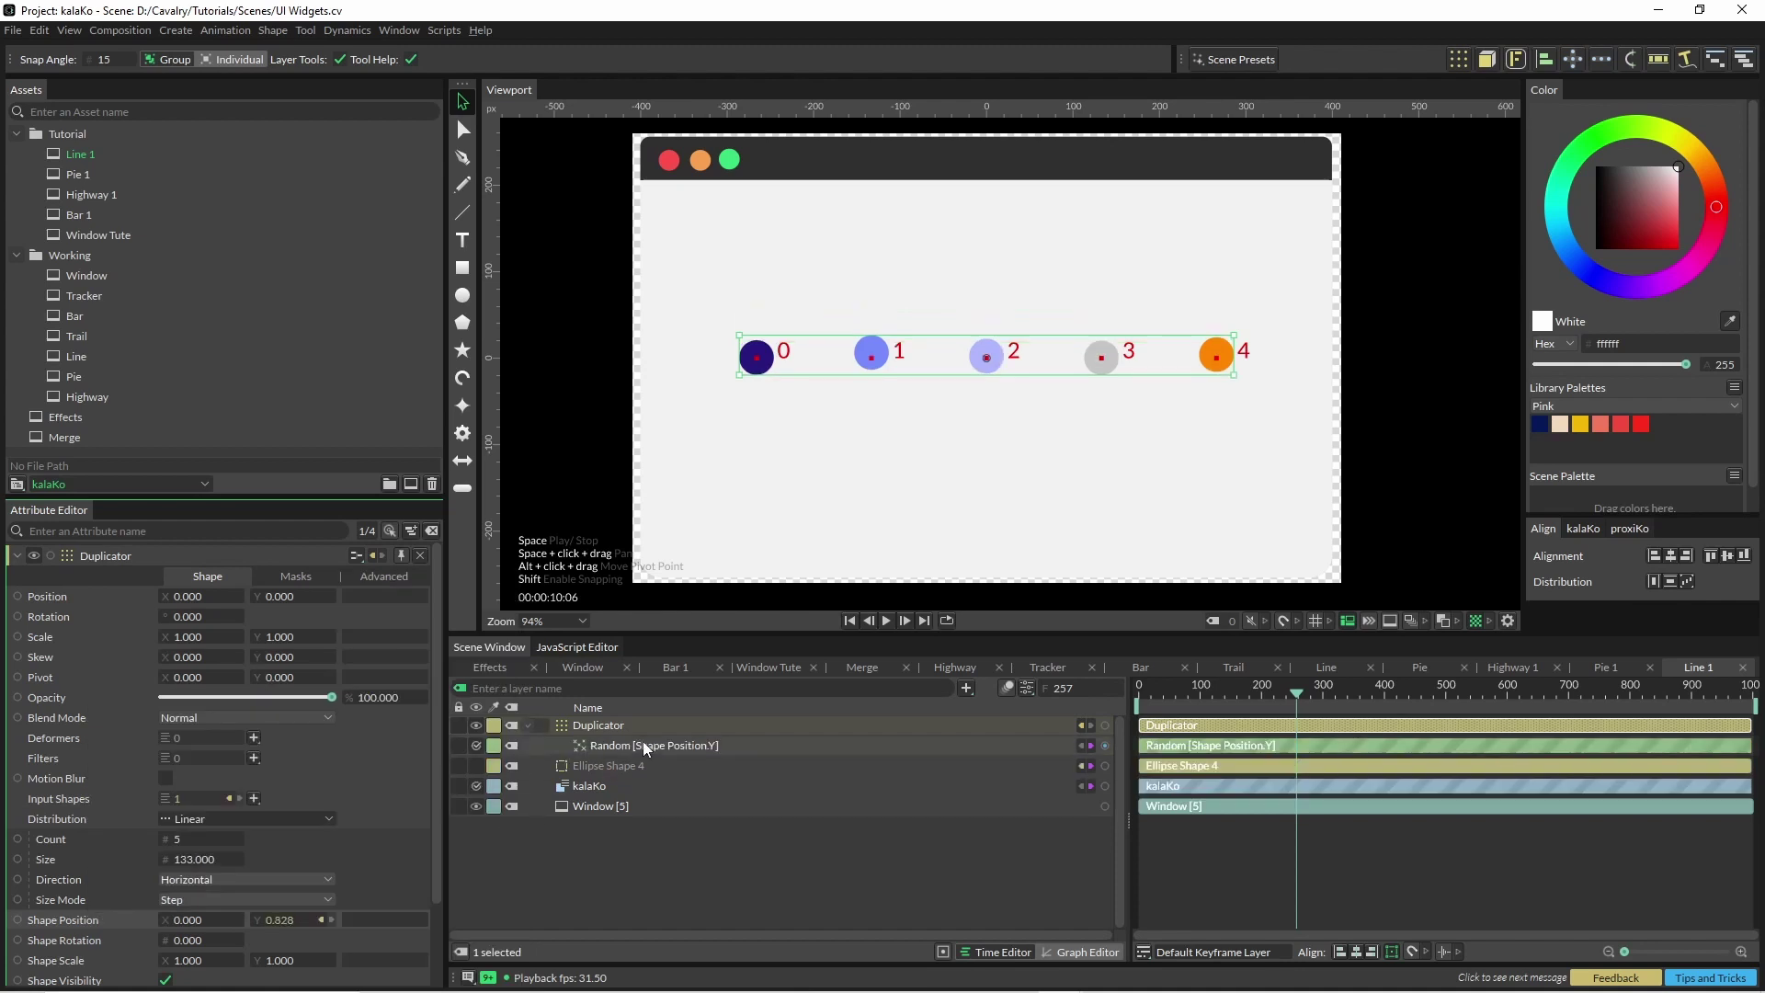
{"action": "left_click", "coordinate": [643, 741]}
{"action": "left_click_drag", "start_coordinate": [189, 686], "coordinate": [193, 664]}
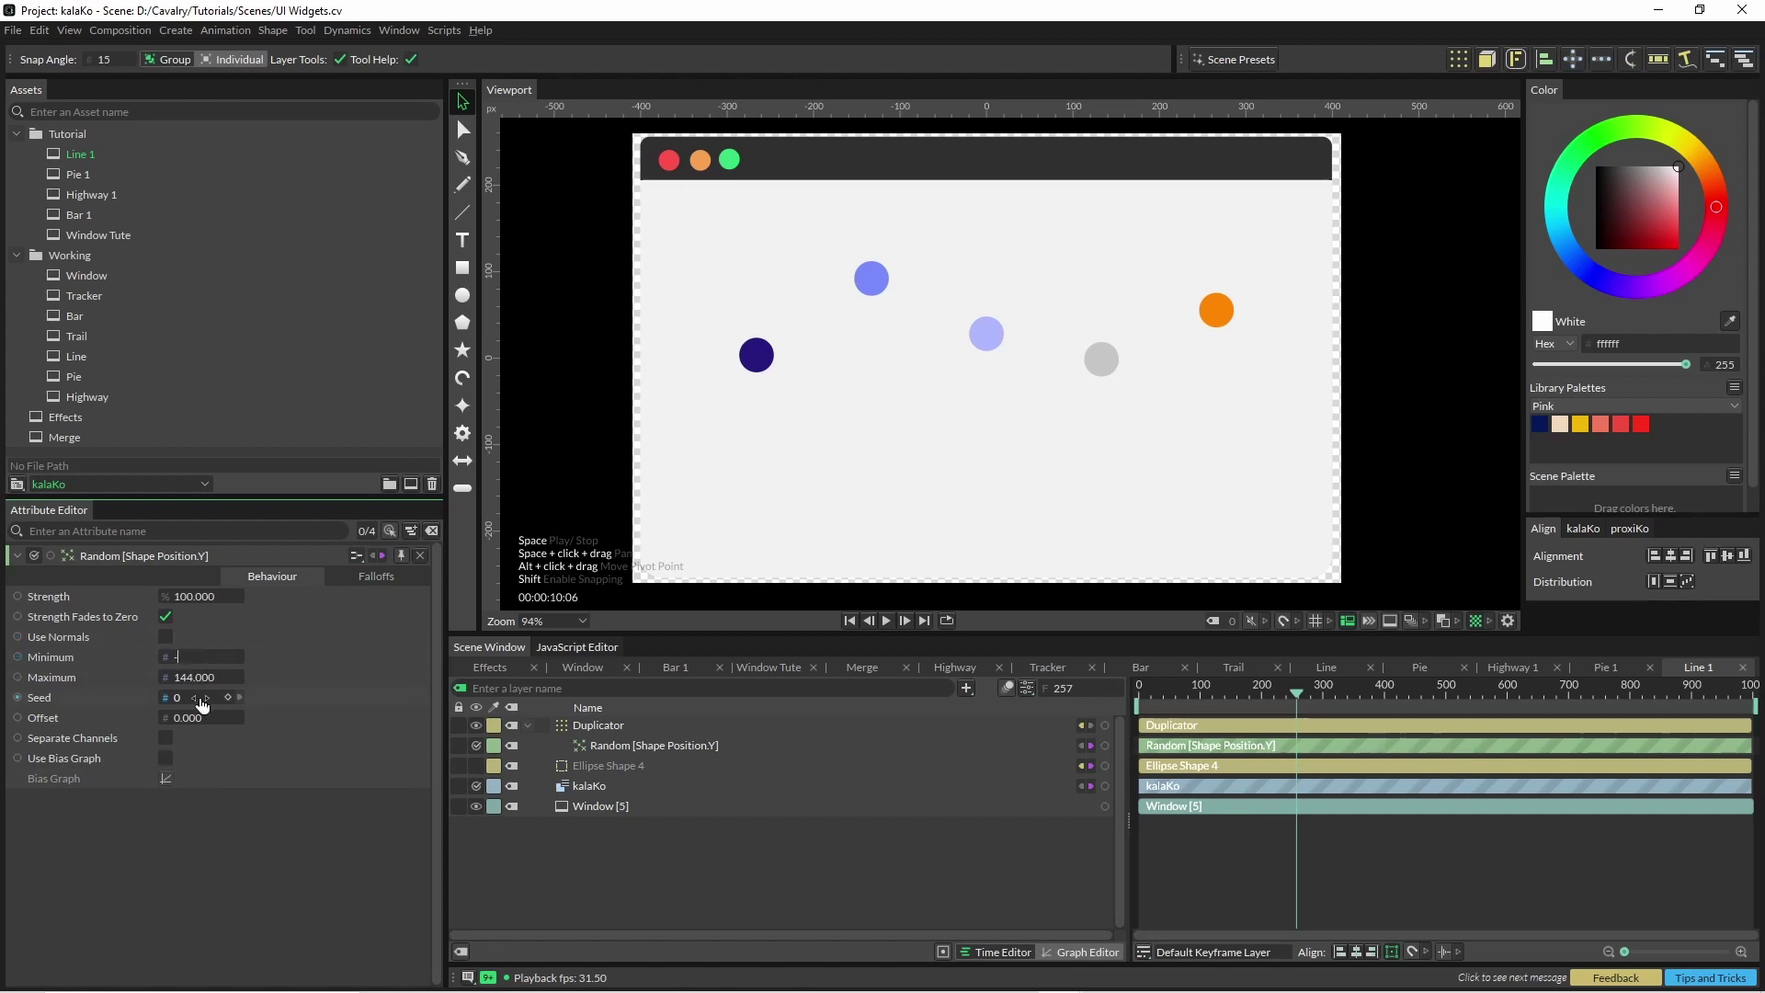
{"action": "key", "text": "Tab"}
{"action": "type", "text": "150"}
{"action": "key", "text": "Return"}
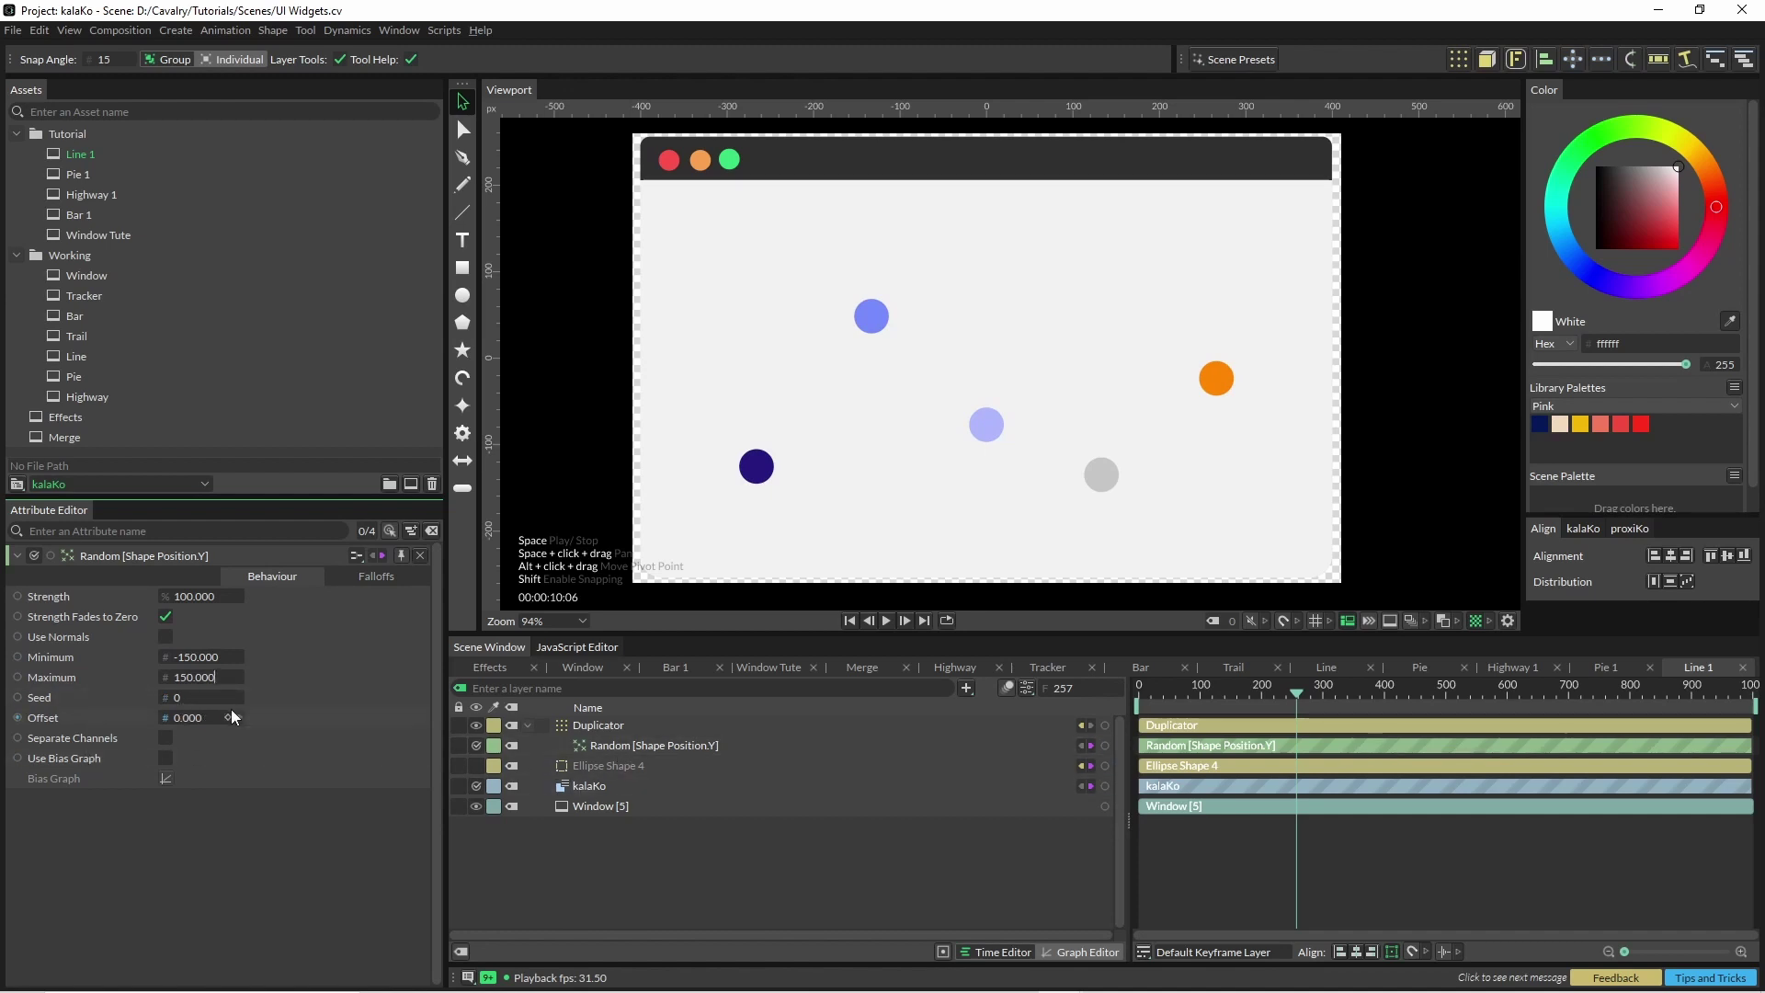
Drive the Random seed by the frame through a Round behaviour with rounding 25, and preview playback
{"action": "right_click", "coordinate": [120, 697]}
{"action": "mouse_move", "coordinate": [201, 776]}
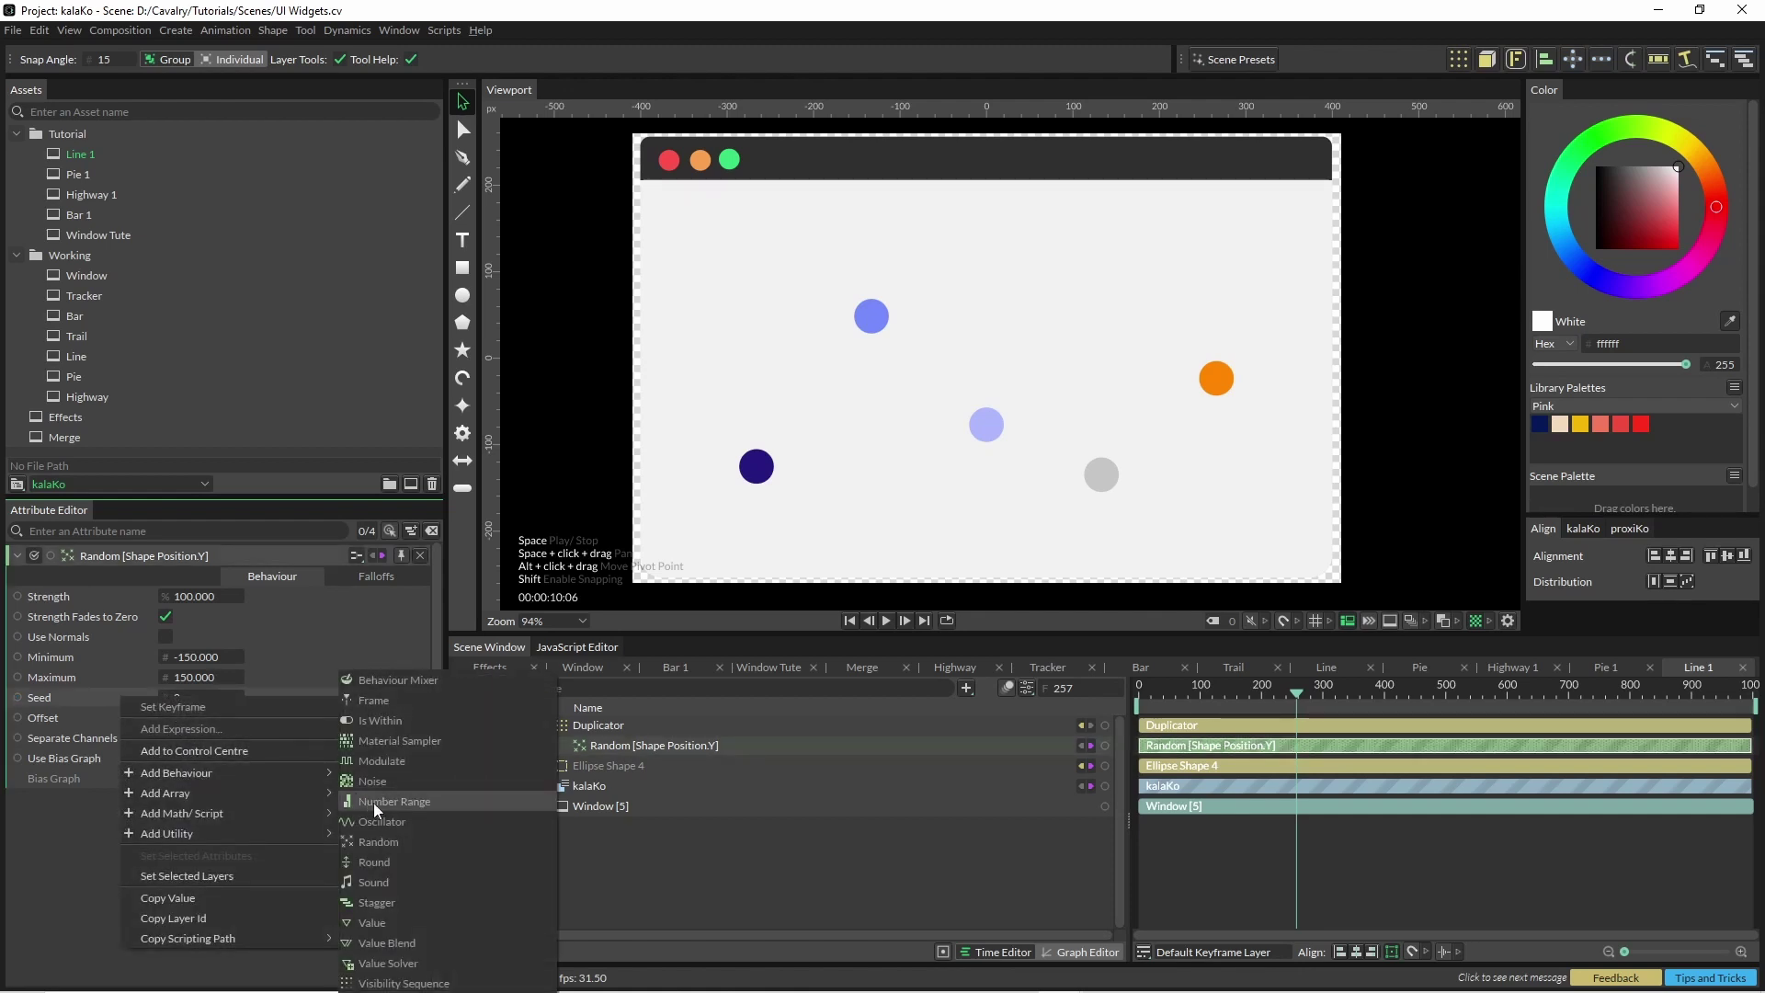
{"action": "left_click", "coordinate": [399, 864]}
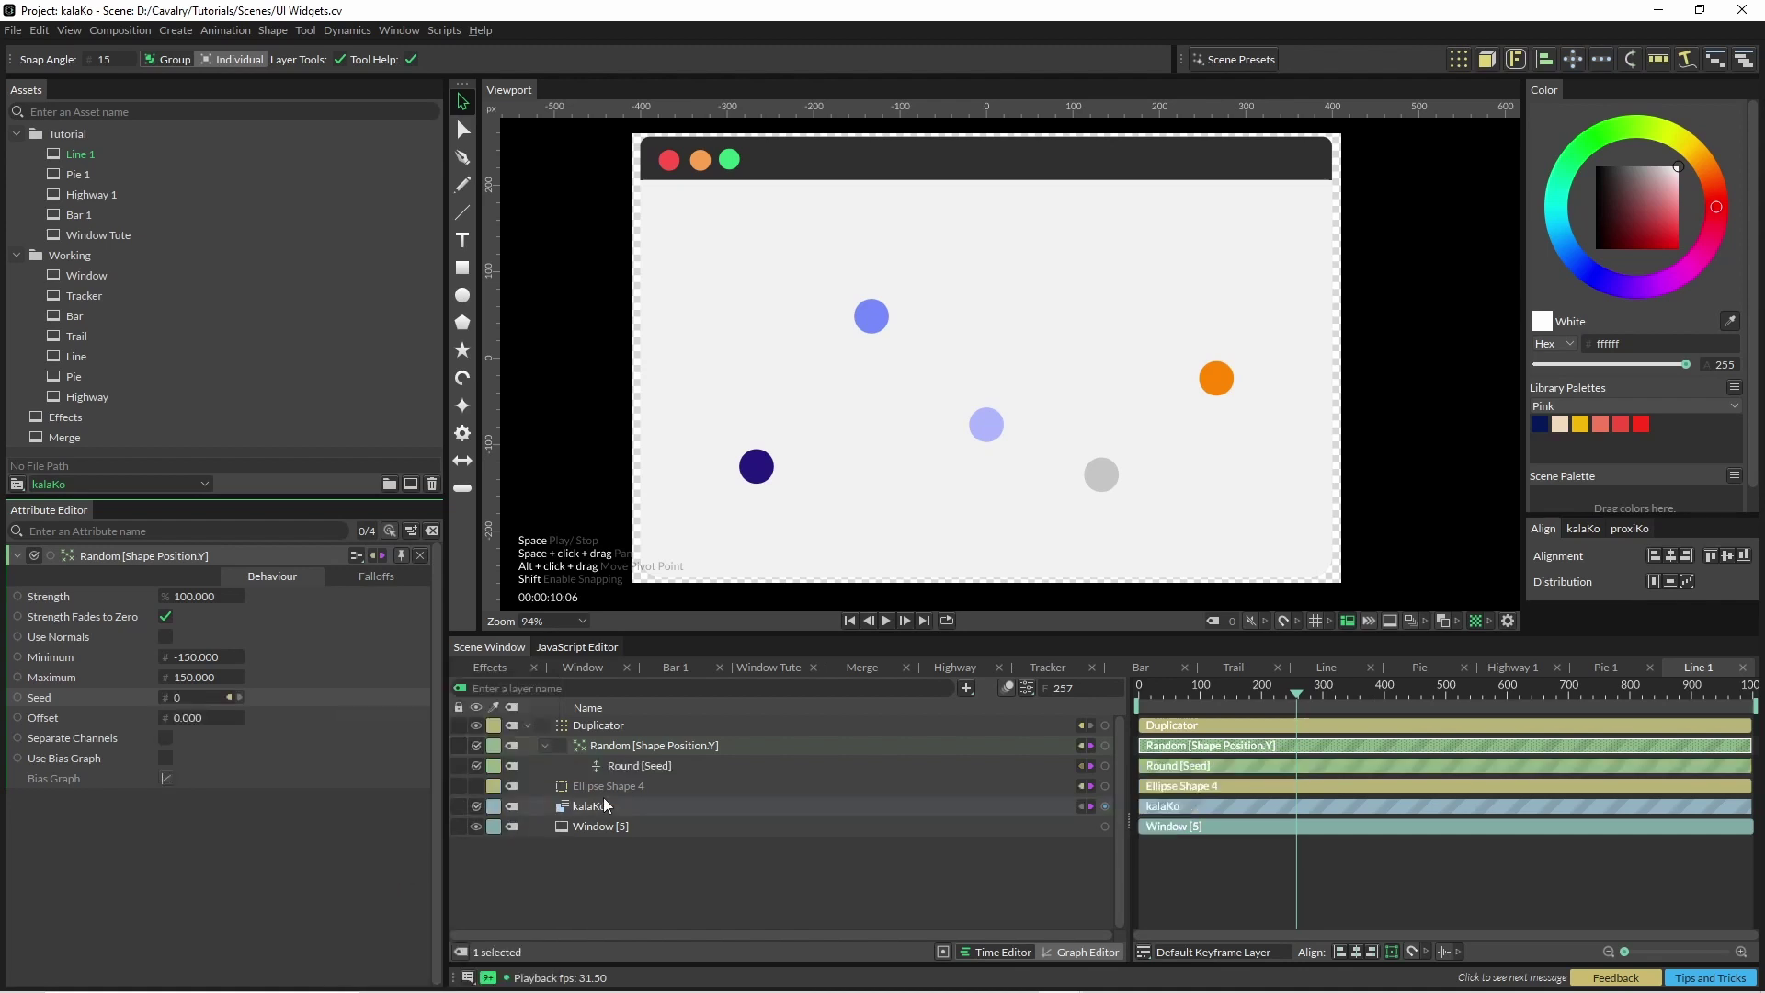
{"action": "right_click", "coordinate": [91, 616]}
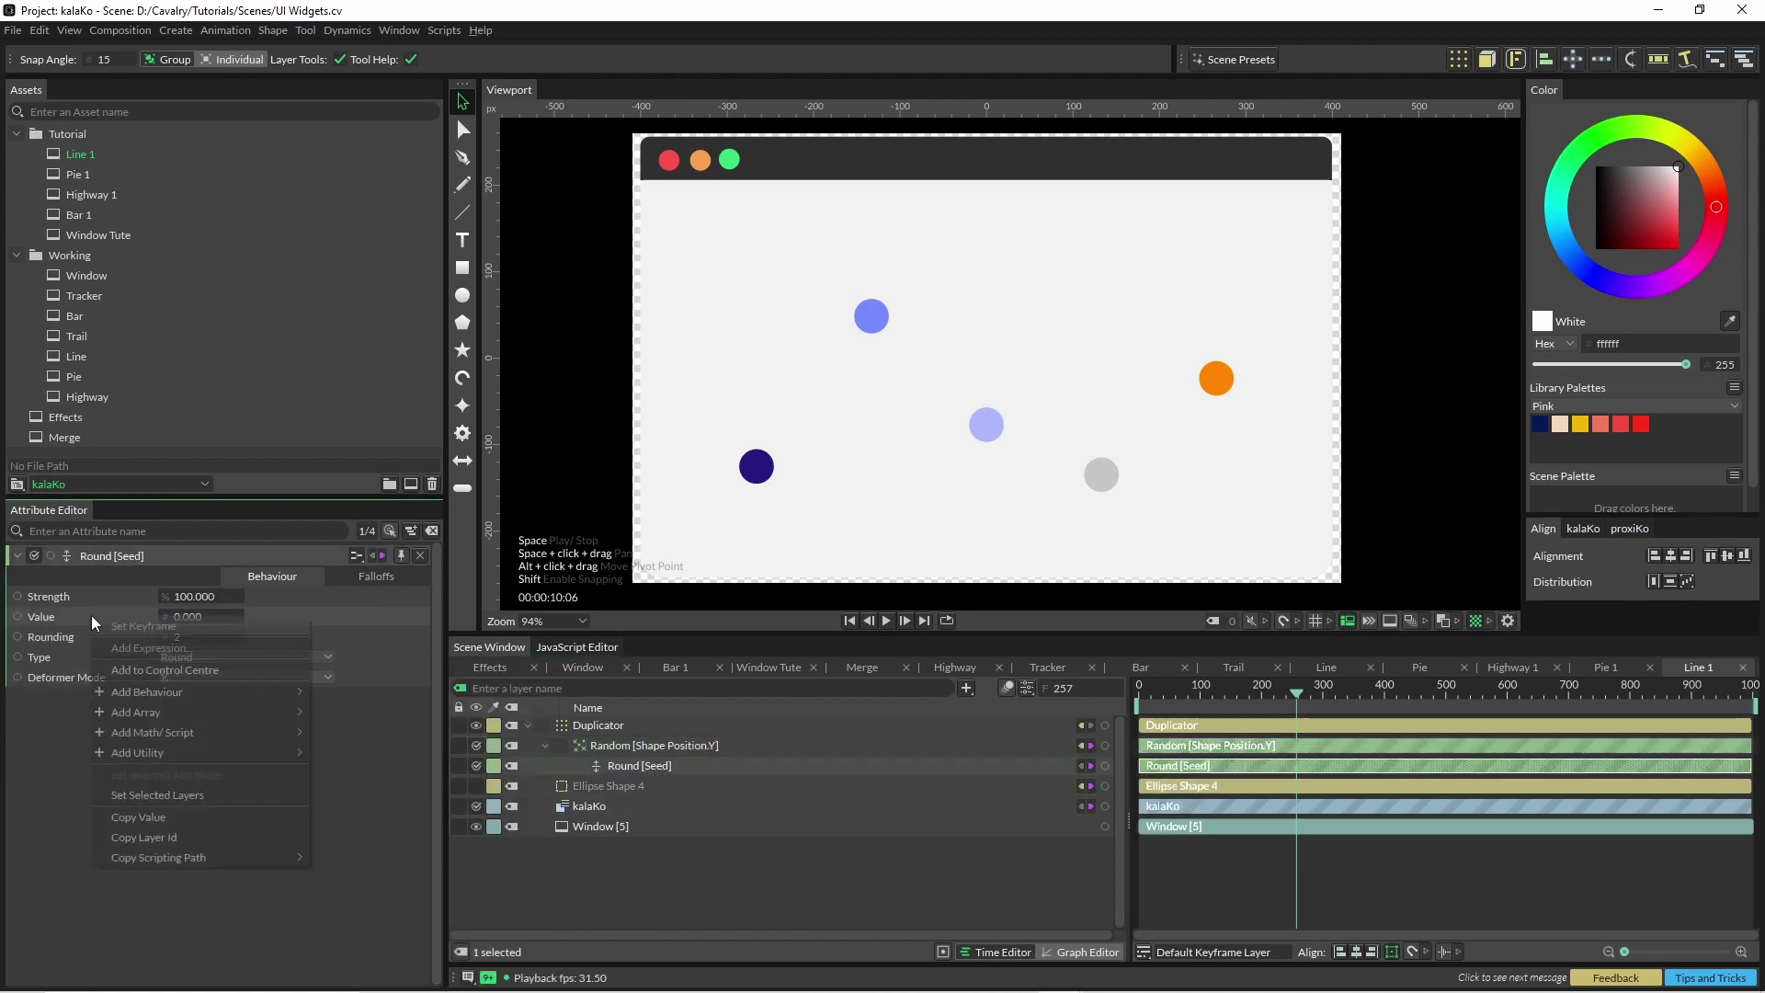
{"action": "mouse_move", "coordinate": [186, 690]}
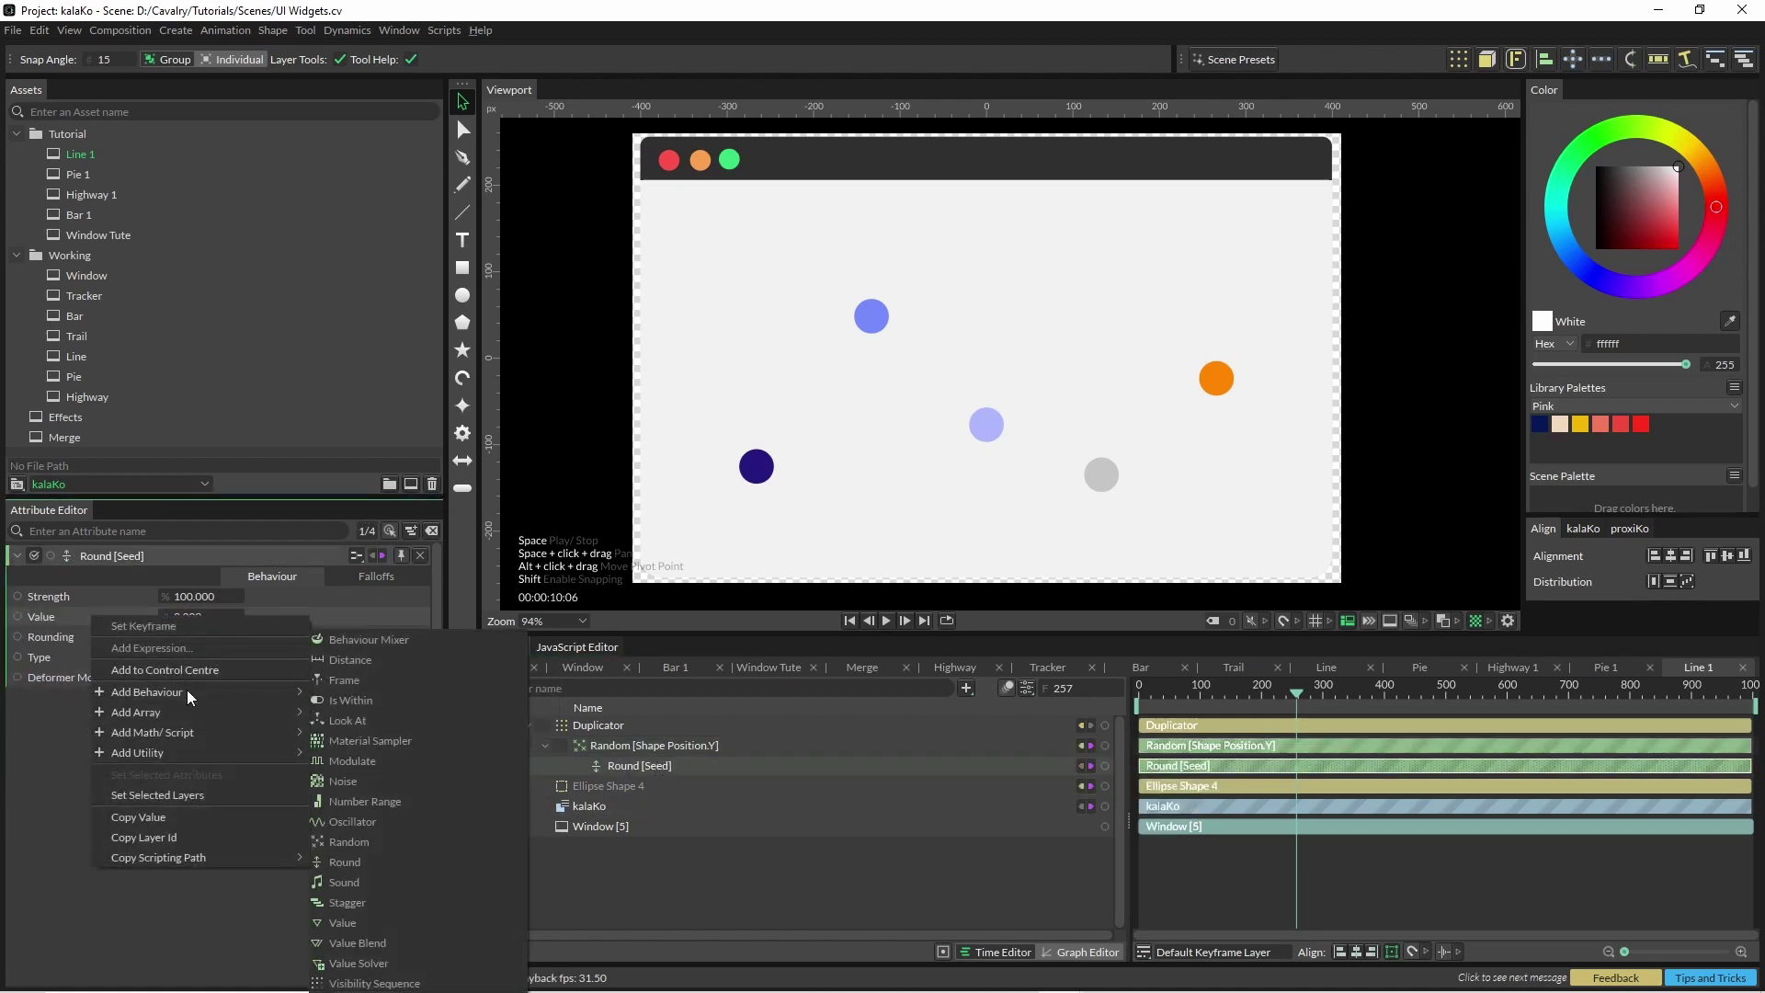
{"action": "left_click", "coordinate": [358, 681]}
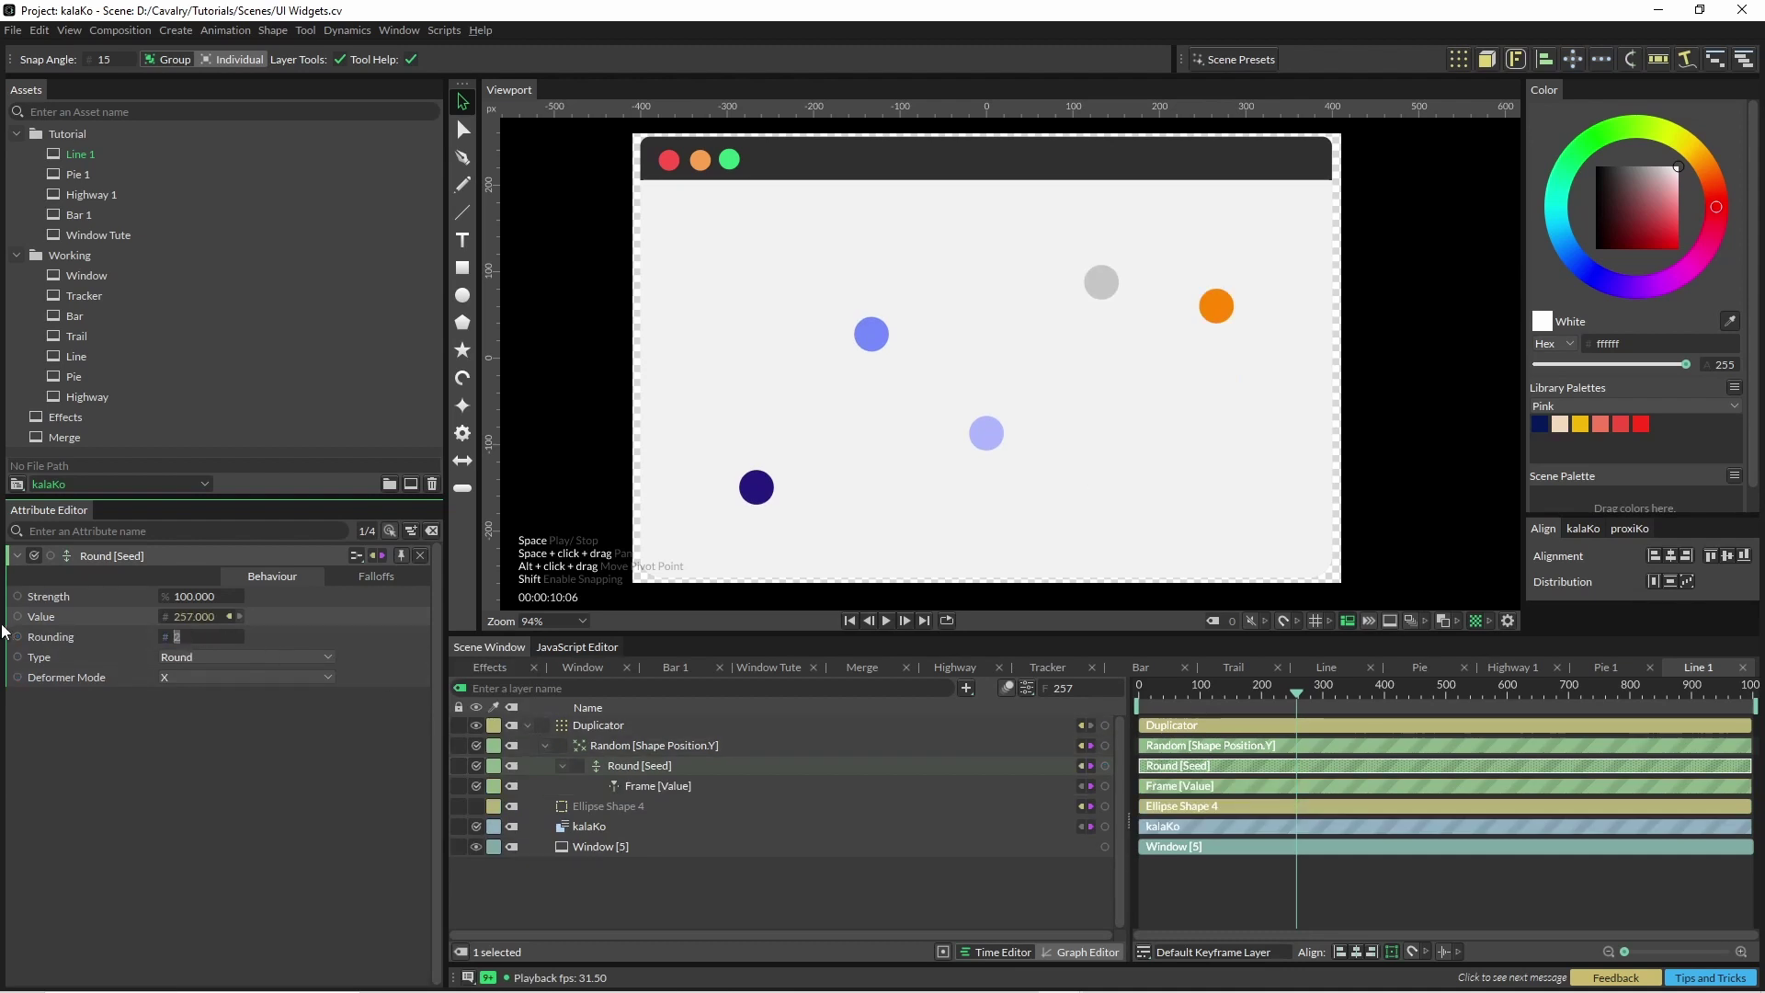
{"action": "left_click", "coordinate": [183, 641]}
{"action": "type", "text": "25"}
{"action": "key", "text": "Return"}
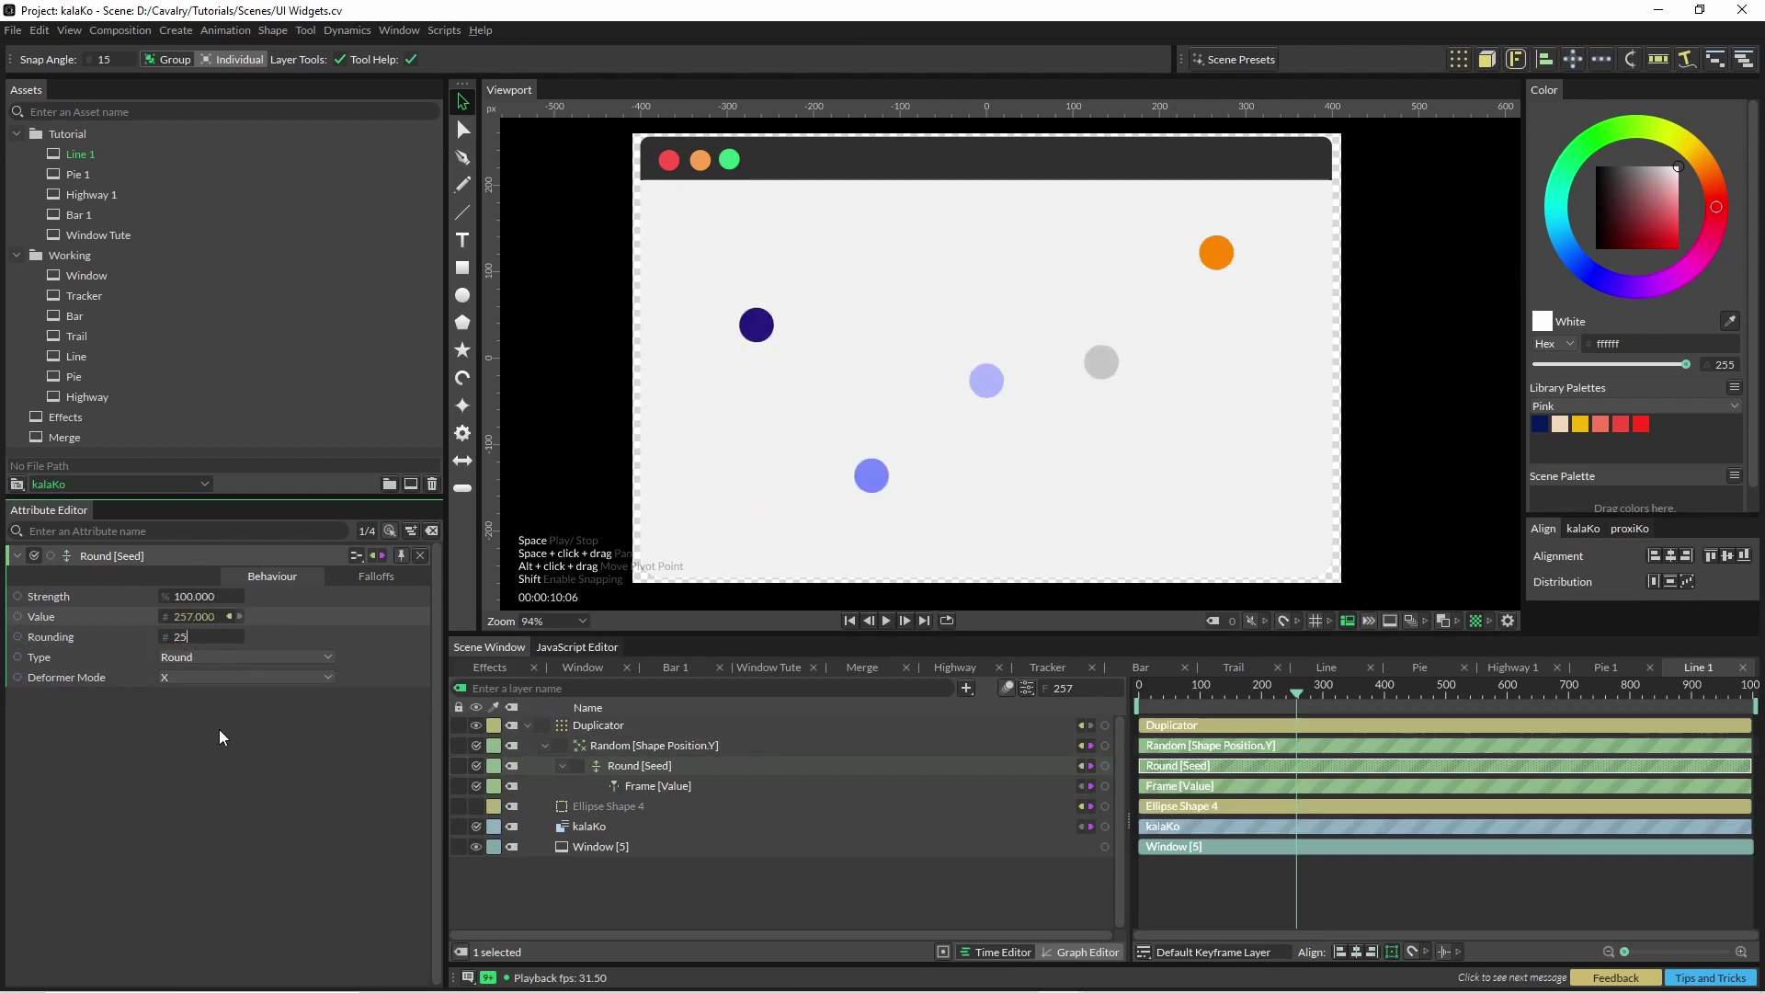
{"action": "left_click", "coordinate": [631, 788]}
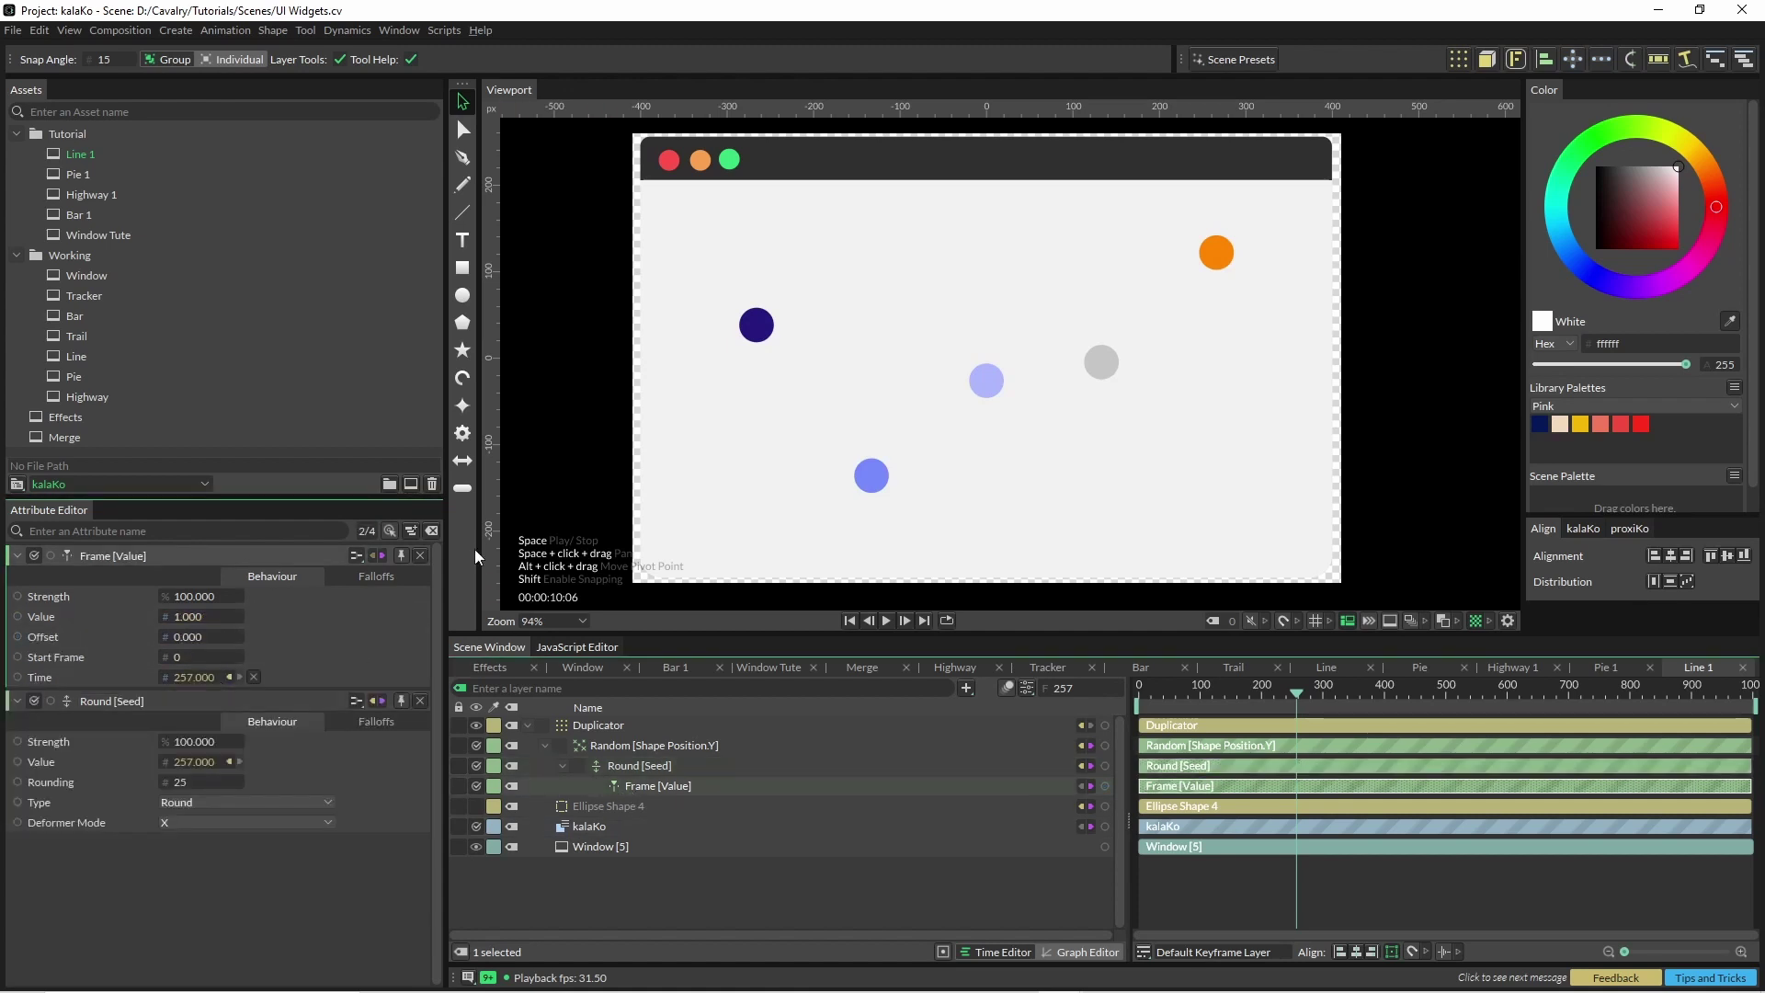
{"action": "key", "text": "space"}
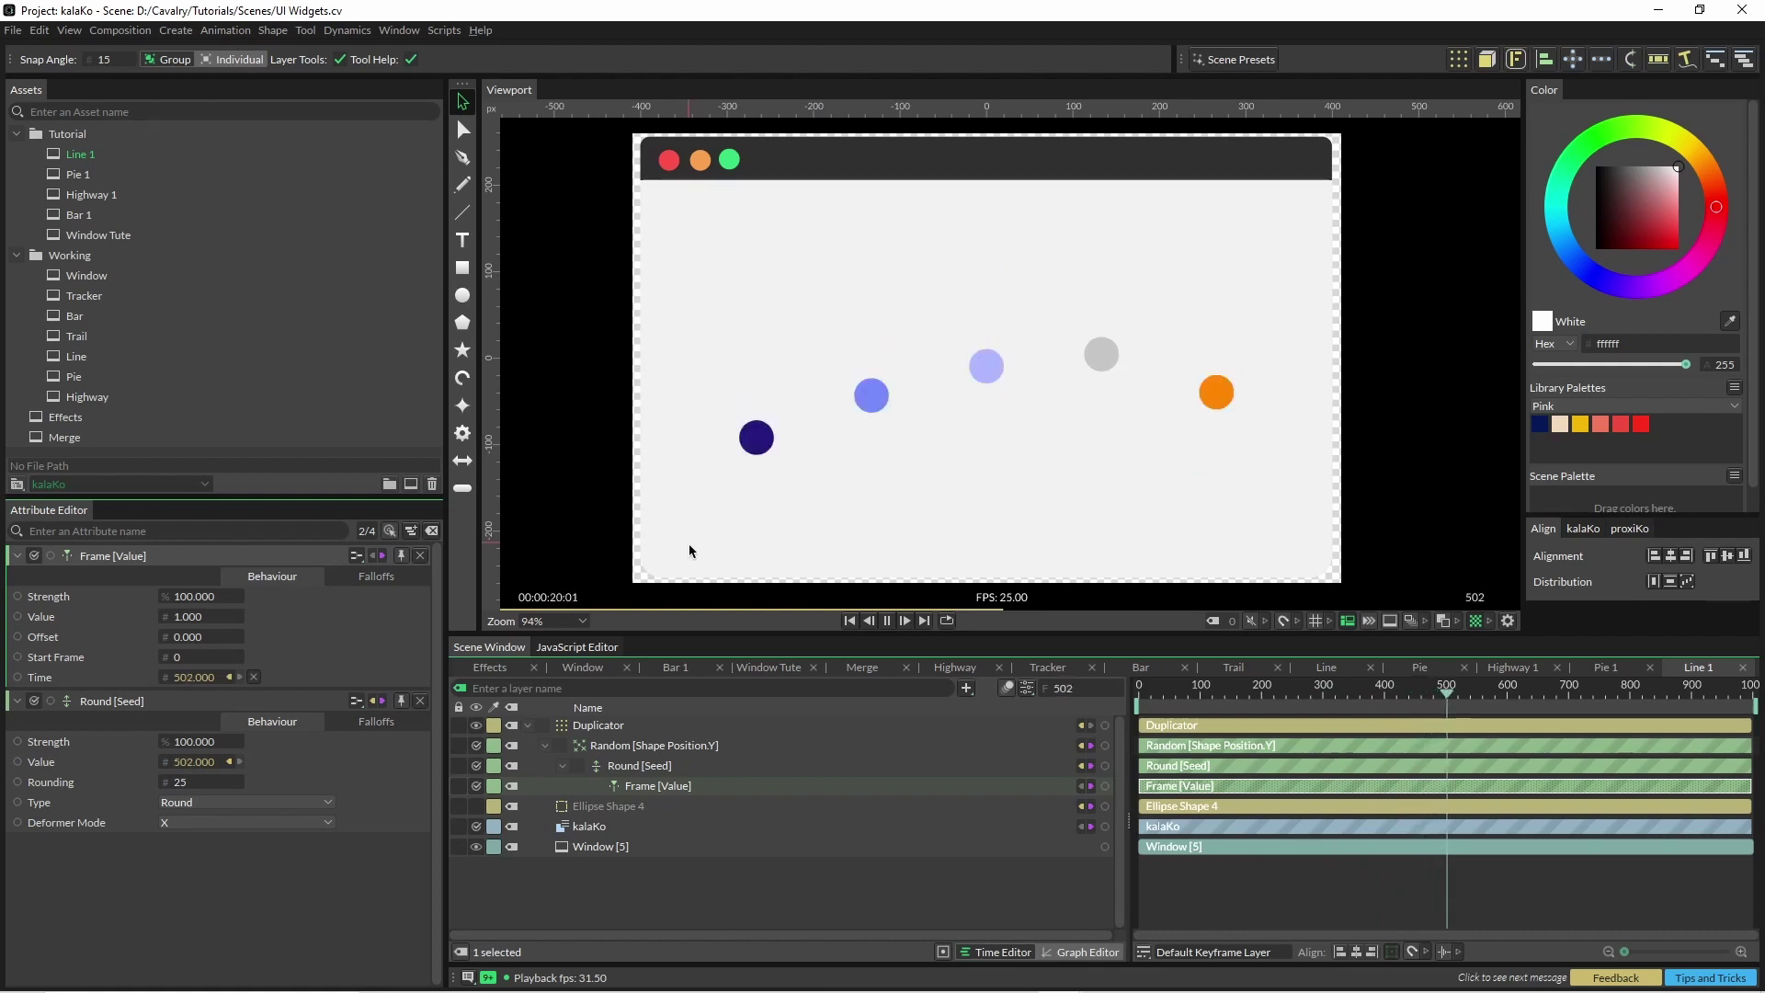
{"action": "key", "text": "space"}
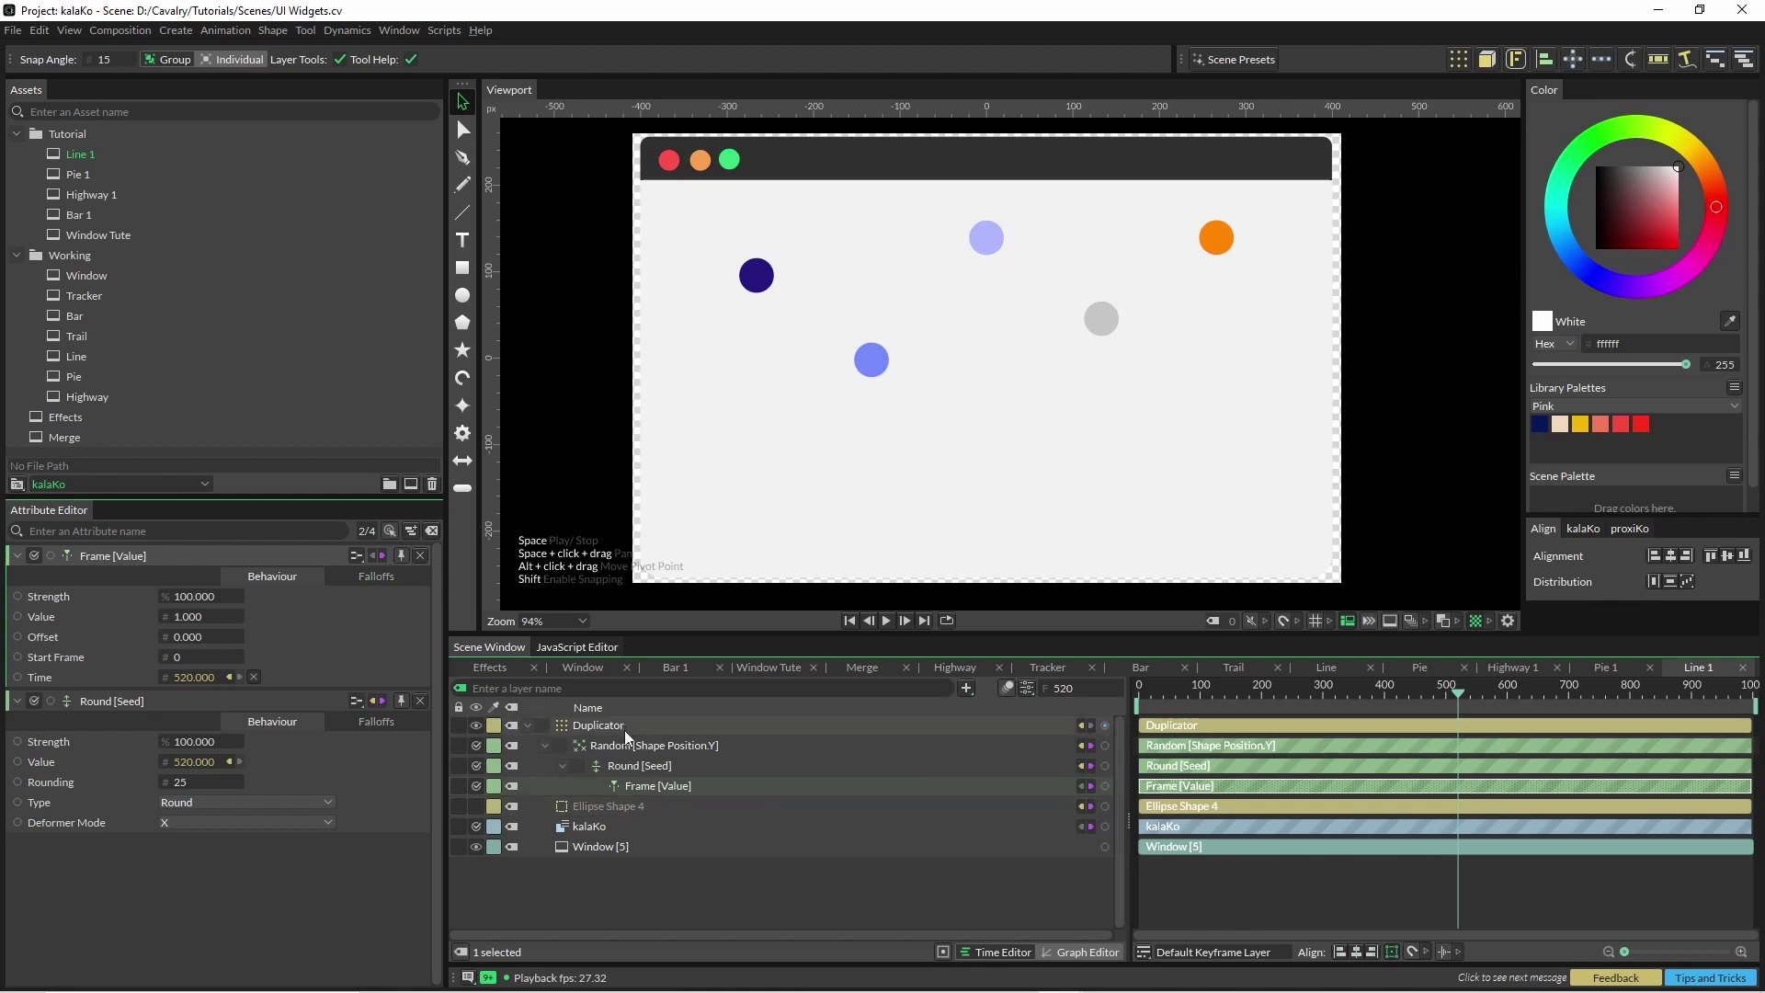
Add a Spring deformer to Ellipse Shape 4 and preview the springy dots
{"action": "left_click", "coordinate": [597, 805]}
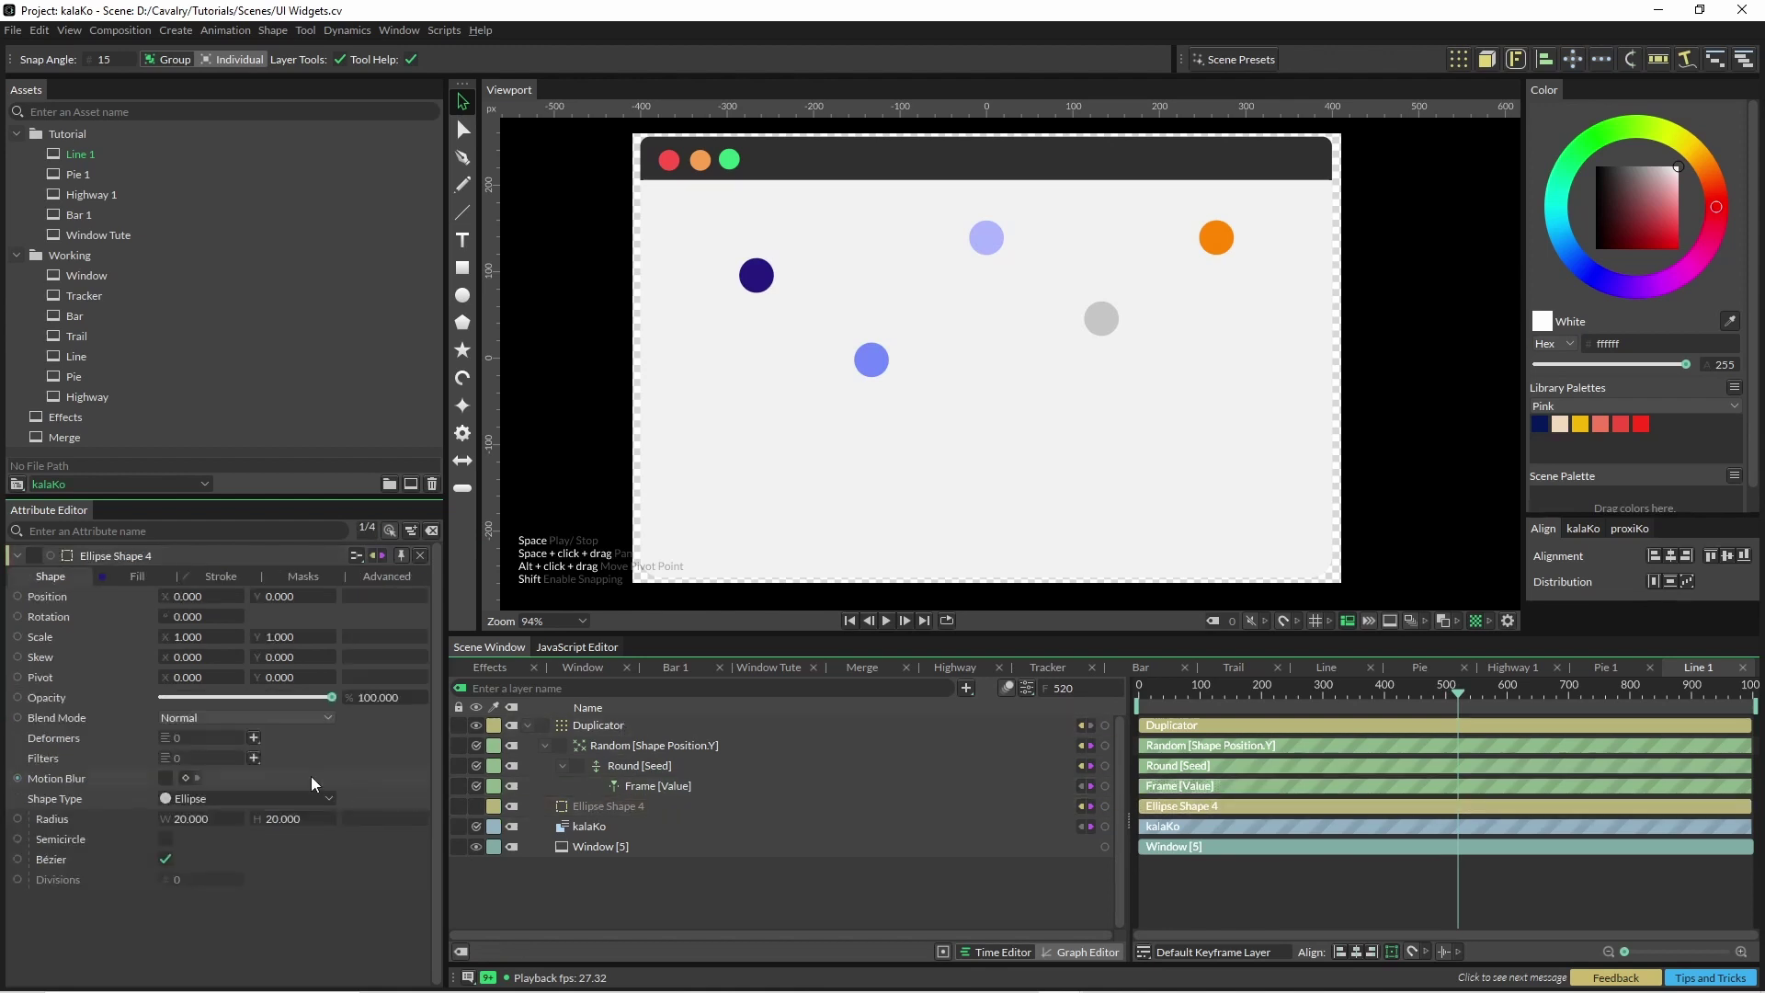
{"action": "left_click", "coordinate": [257, 737]}
{"action": "left_click", "coordinate": [301, 875]}
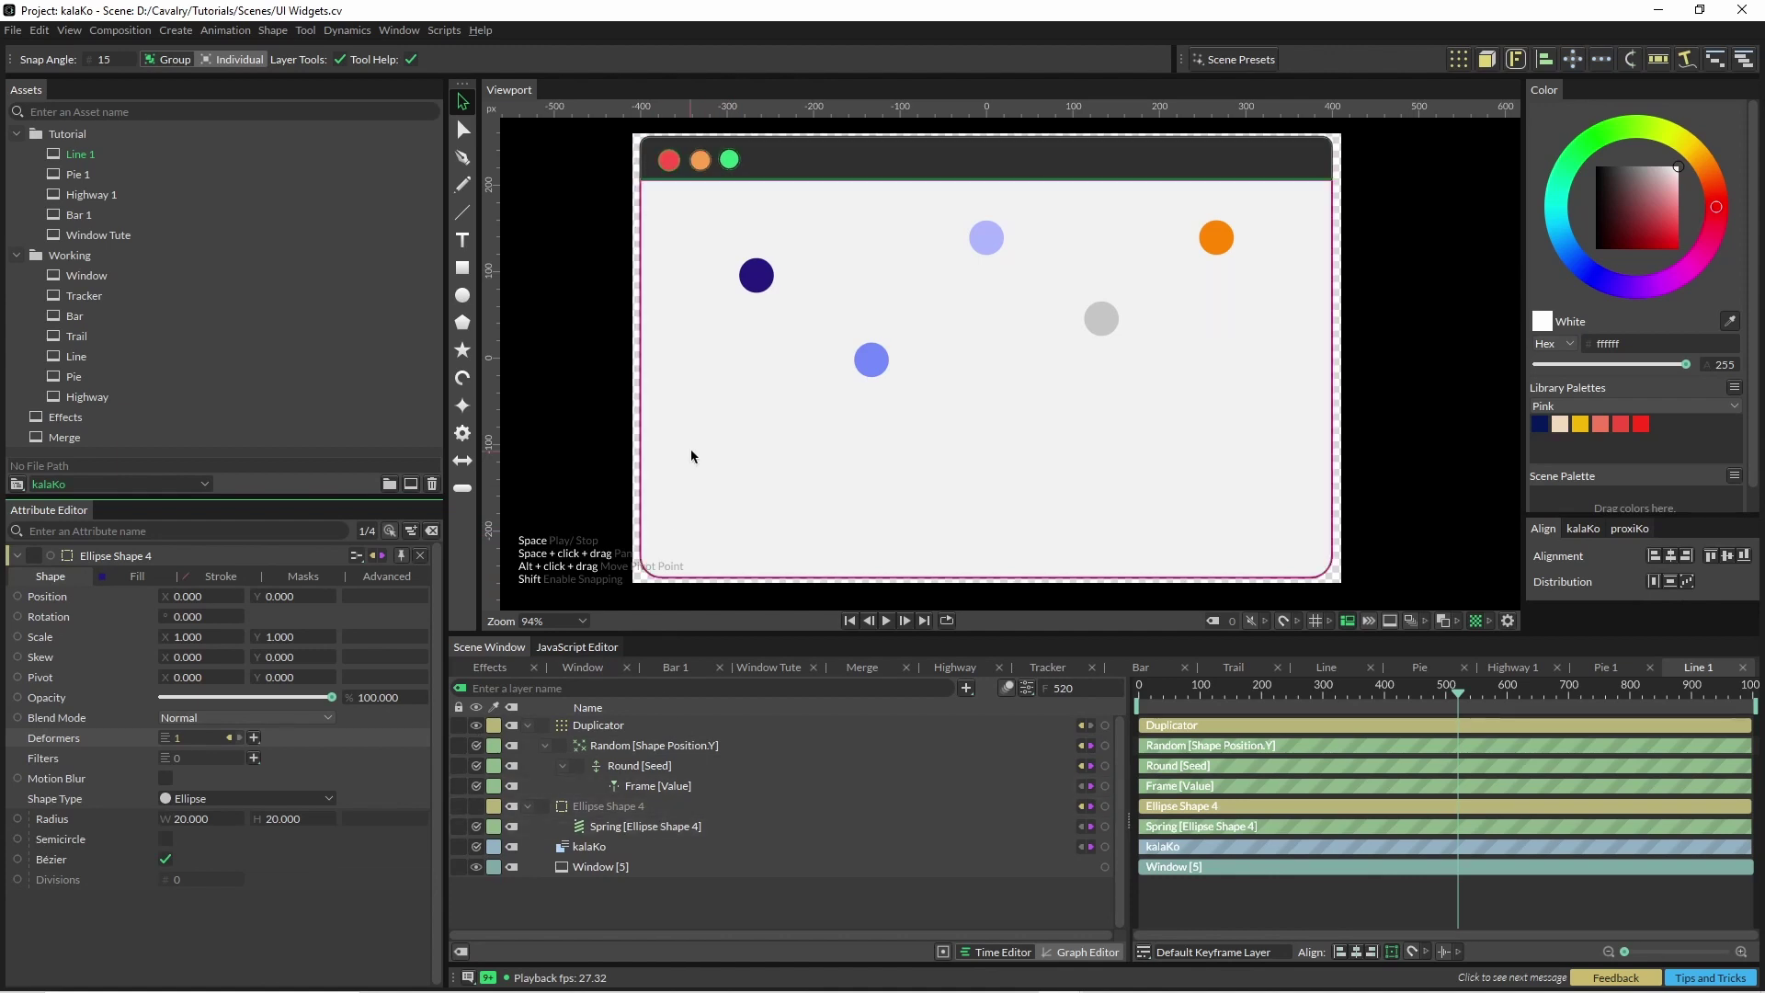
{"action": "key", "text": "space"}
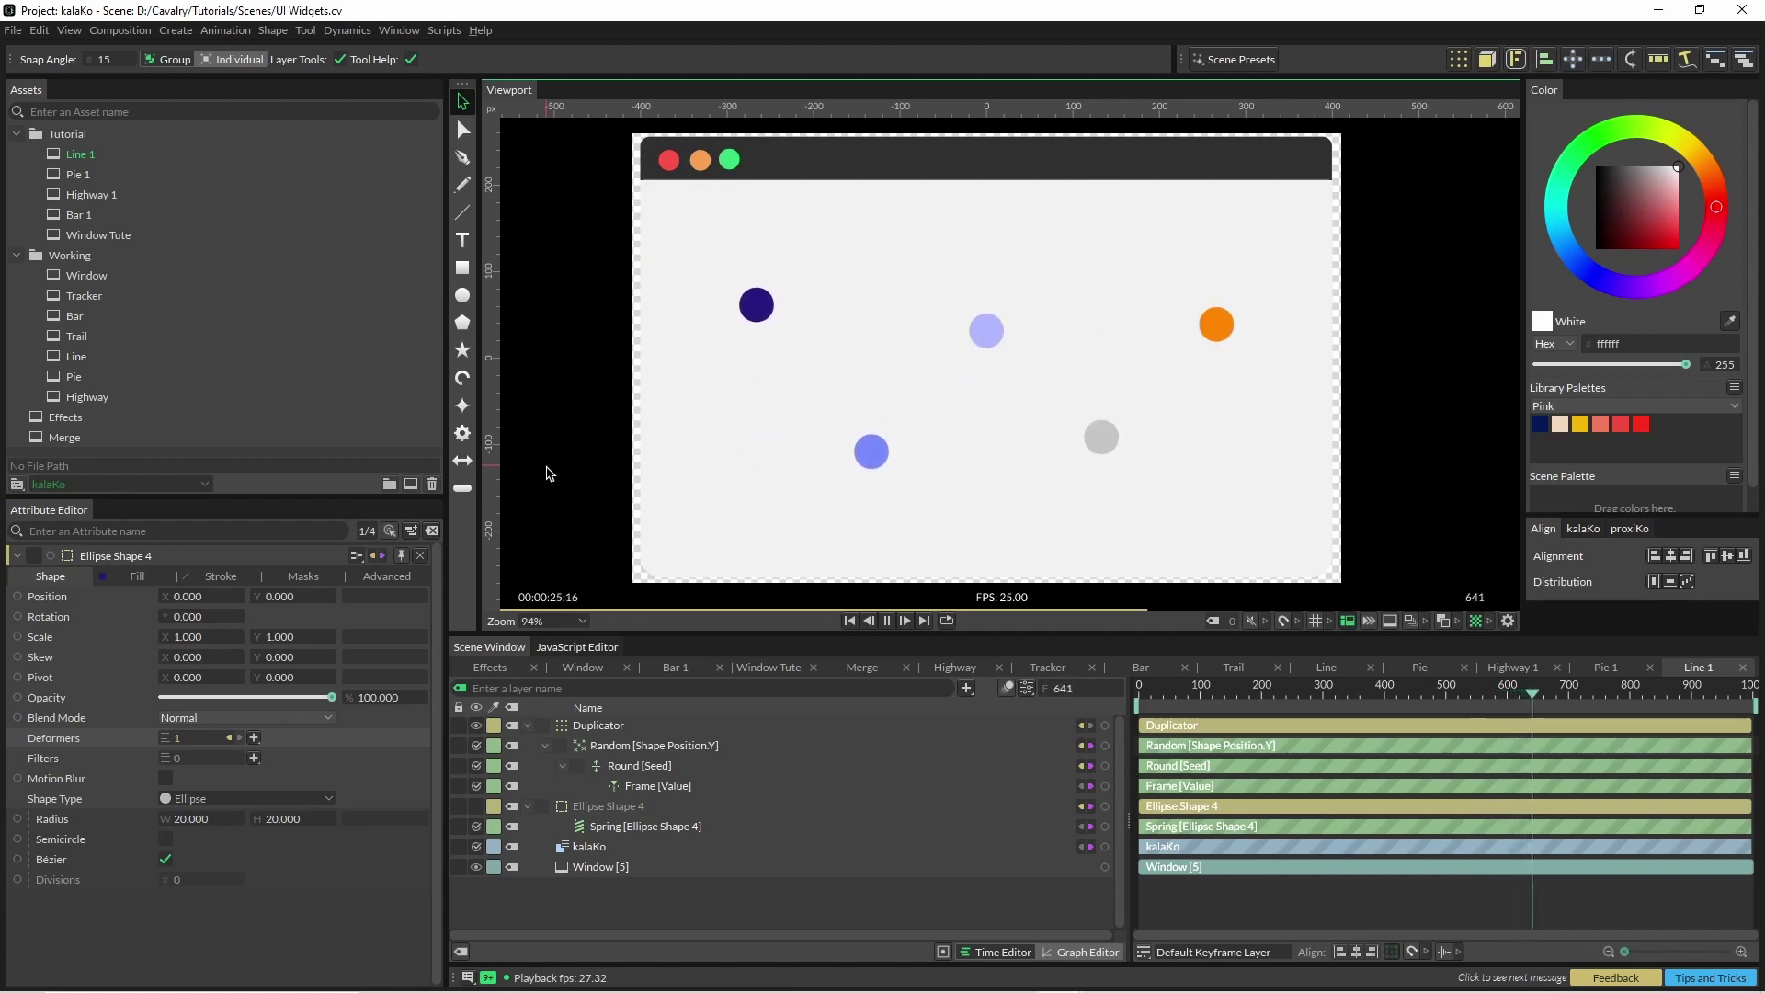
{"action": "key", "text": "space"}
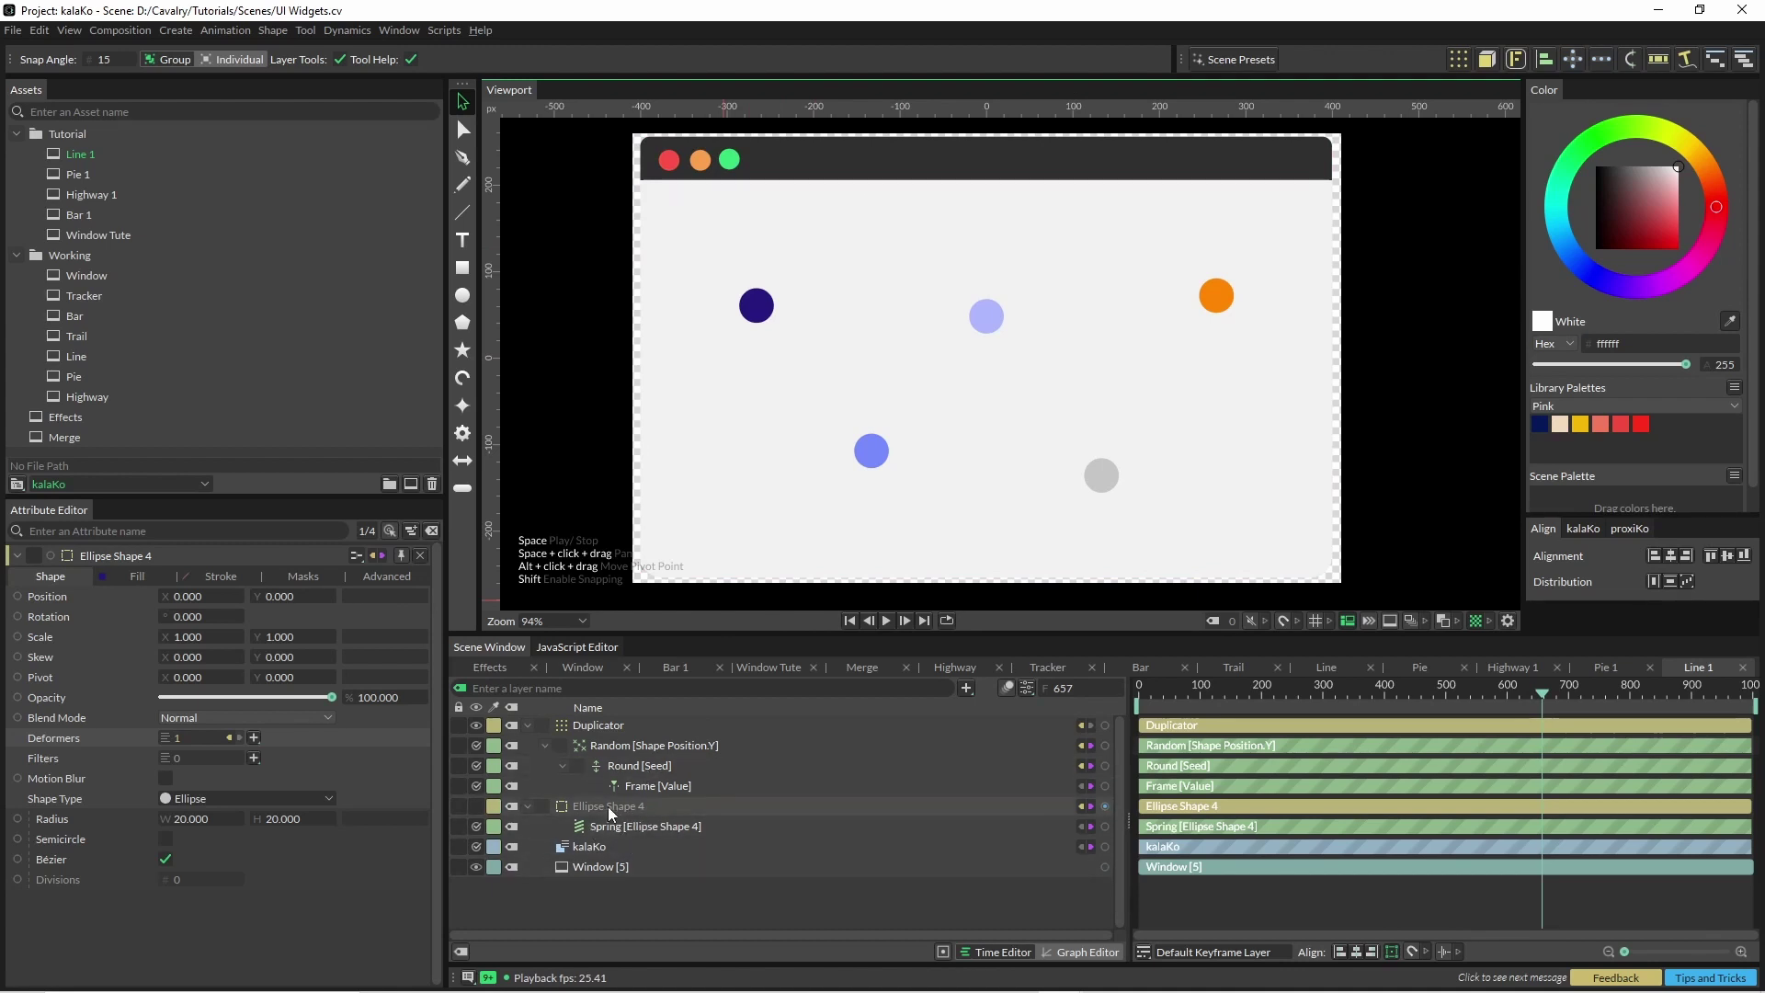
Set the Spring damping to 0.4 and replay the animation
{"action": "left_click", "coordinate": [648, 827]}
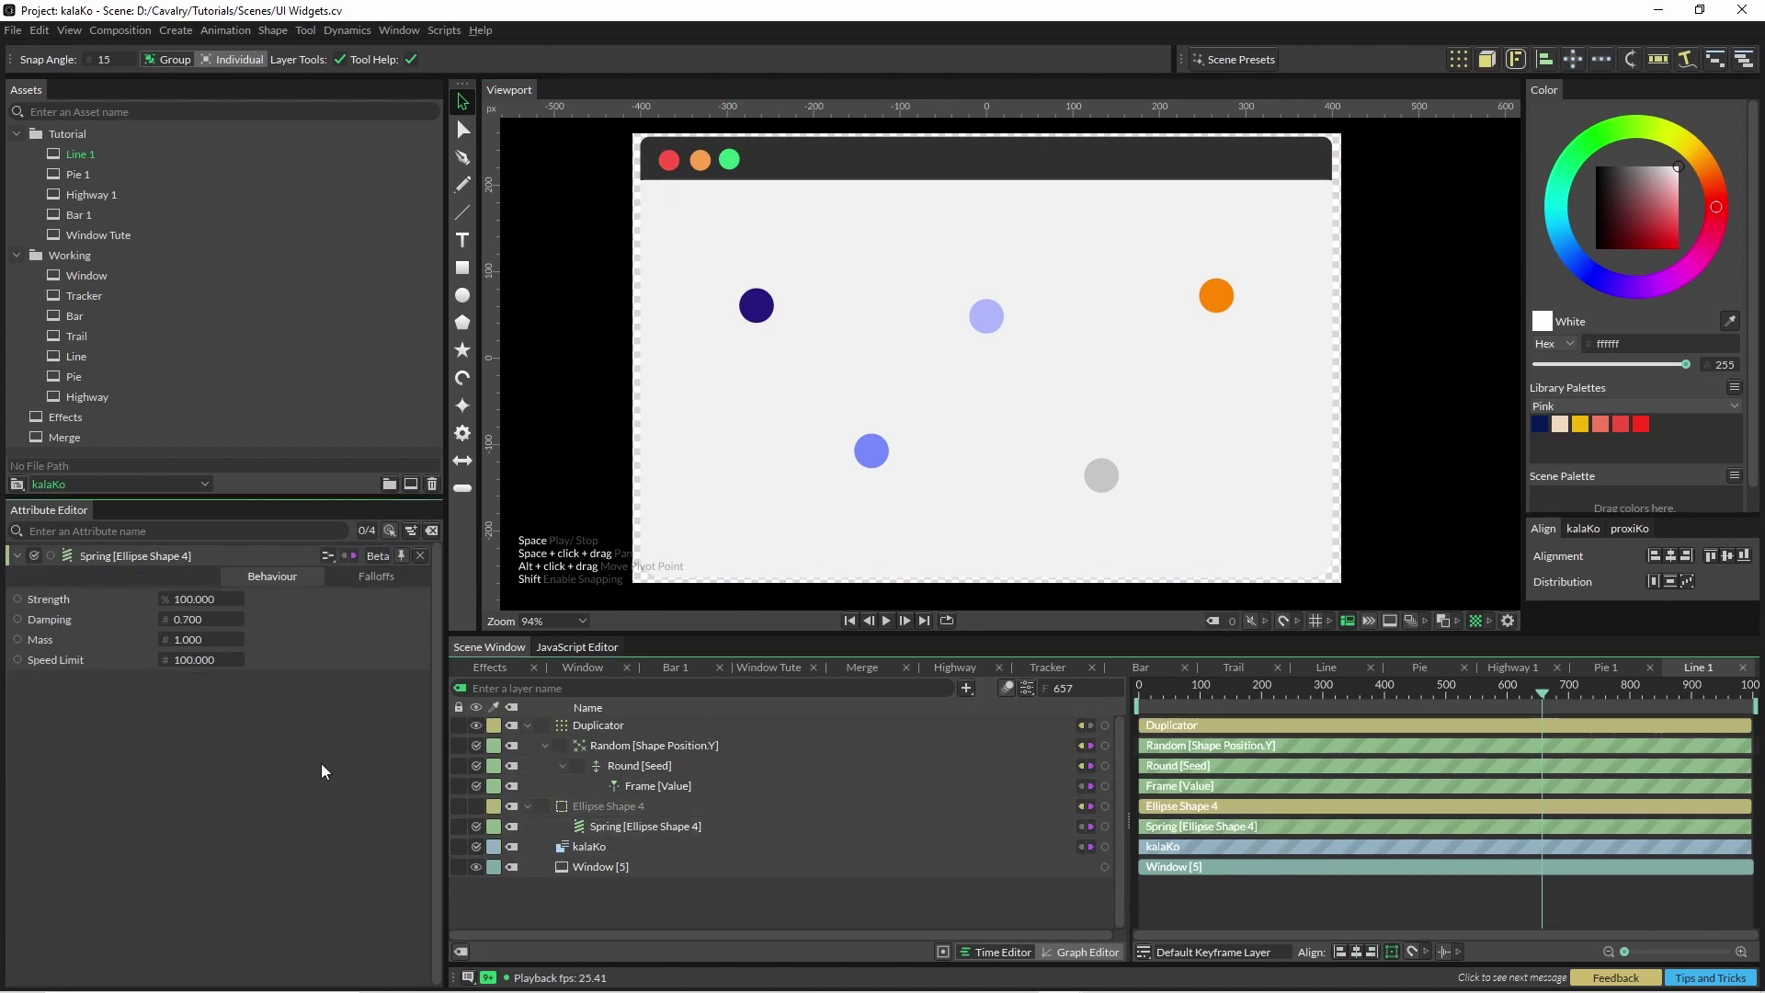
{"action": "left_click", "coordinate": [203, 622]}
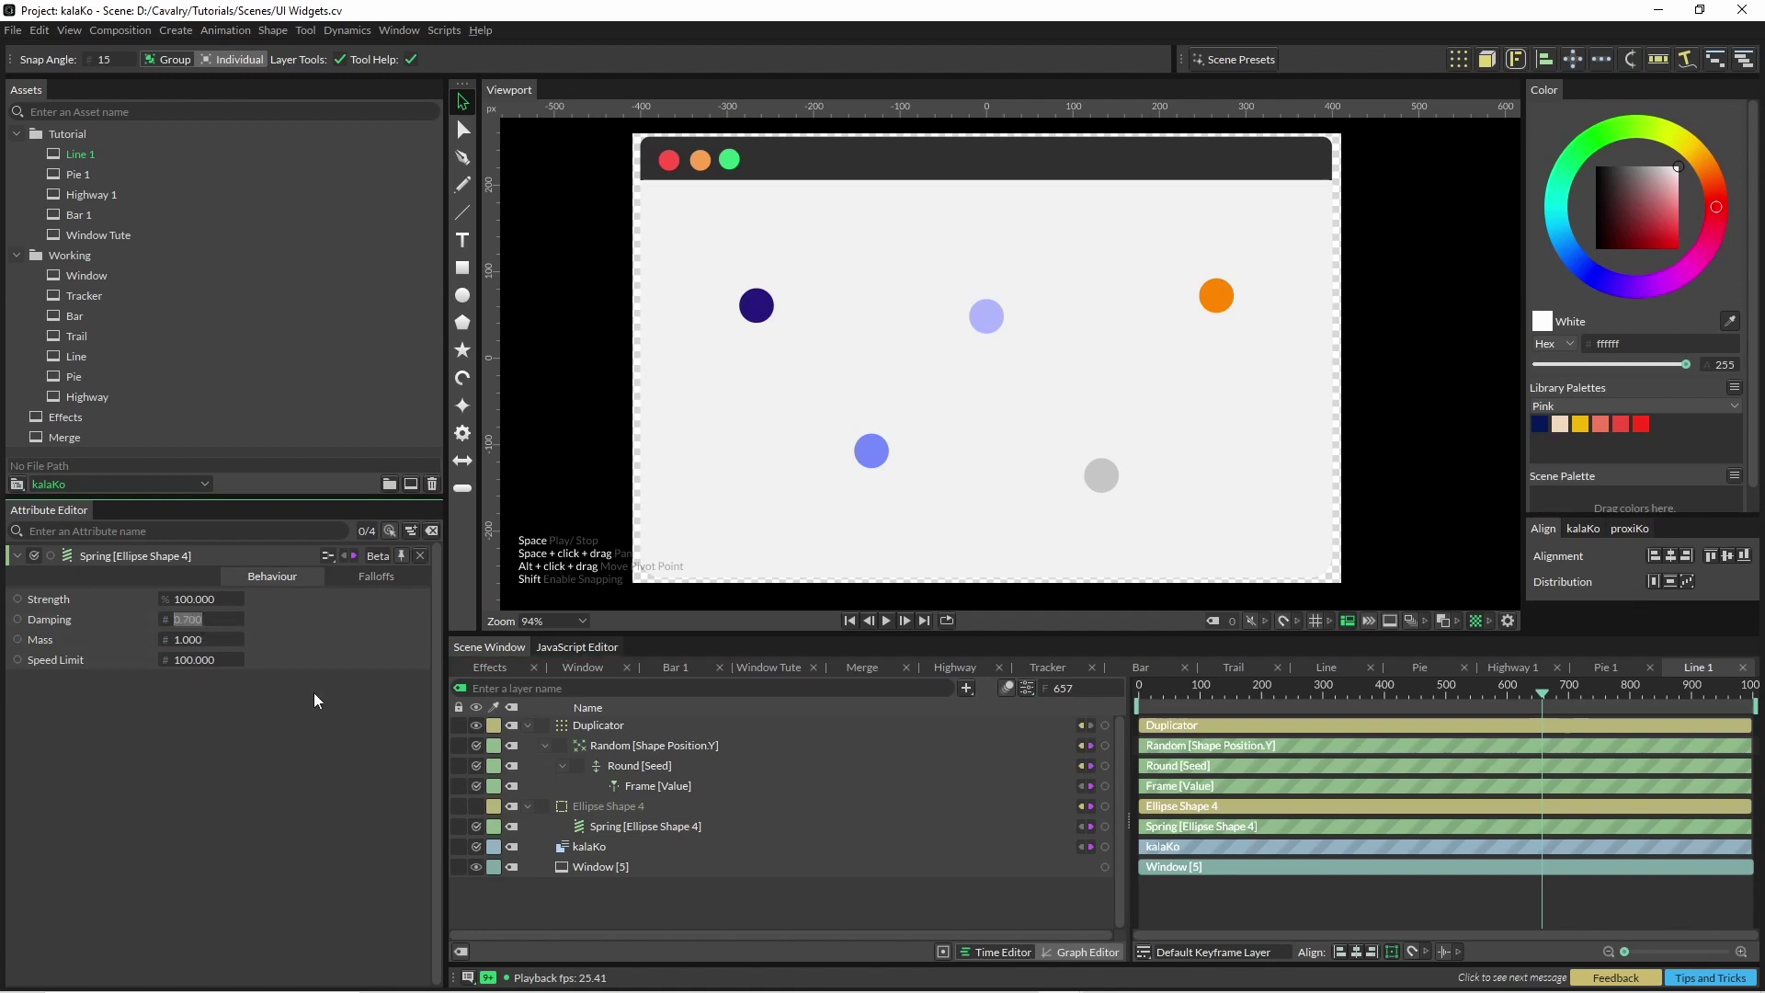
{"action": "type", "text": "0.4"}
{"action": "key", "text": "Return"}
{"action": "left_click", "coordinate": [580, 501]}
{"action": "key", "text": "space"}
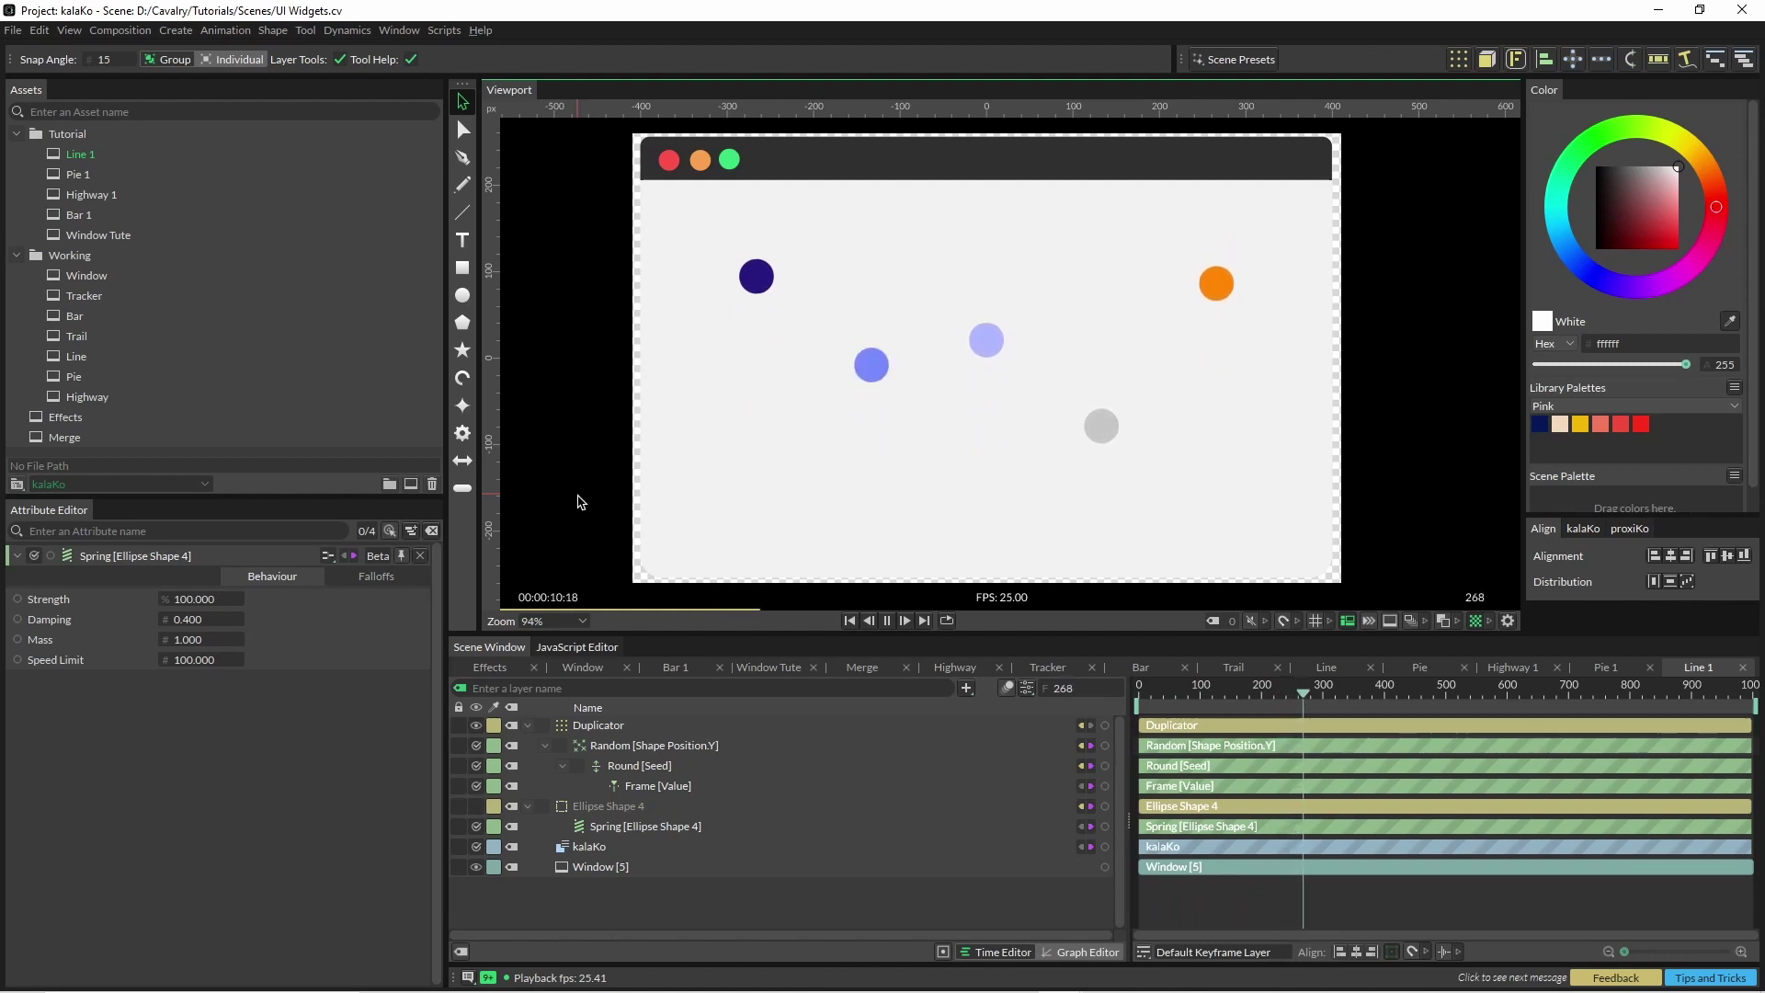
Create a non-Bézier Points to Path layer from the Duplicator's sub-meshes, placed behind the dots
{"action": "key", "text": "space"}
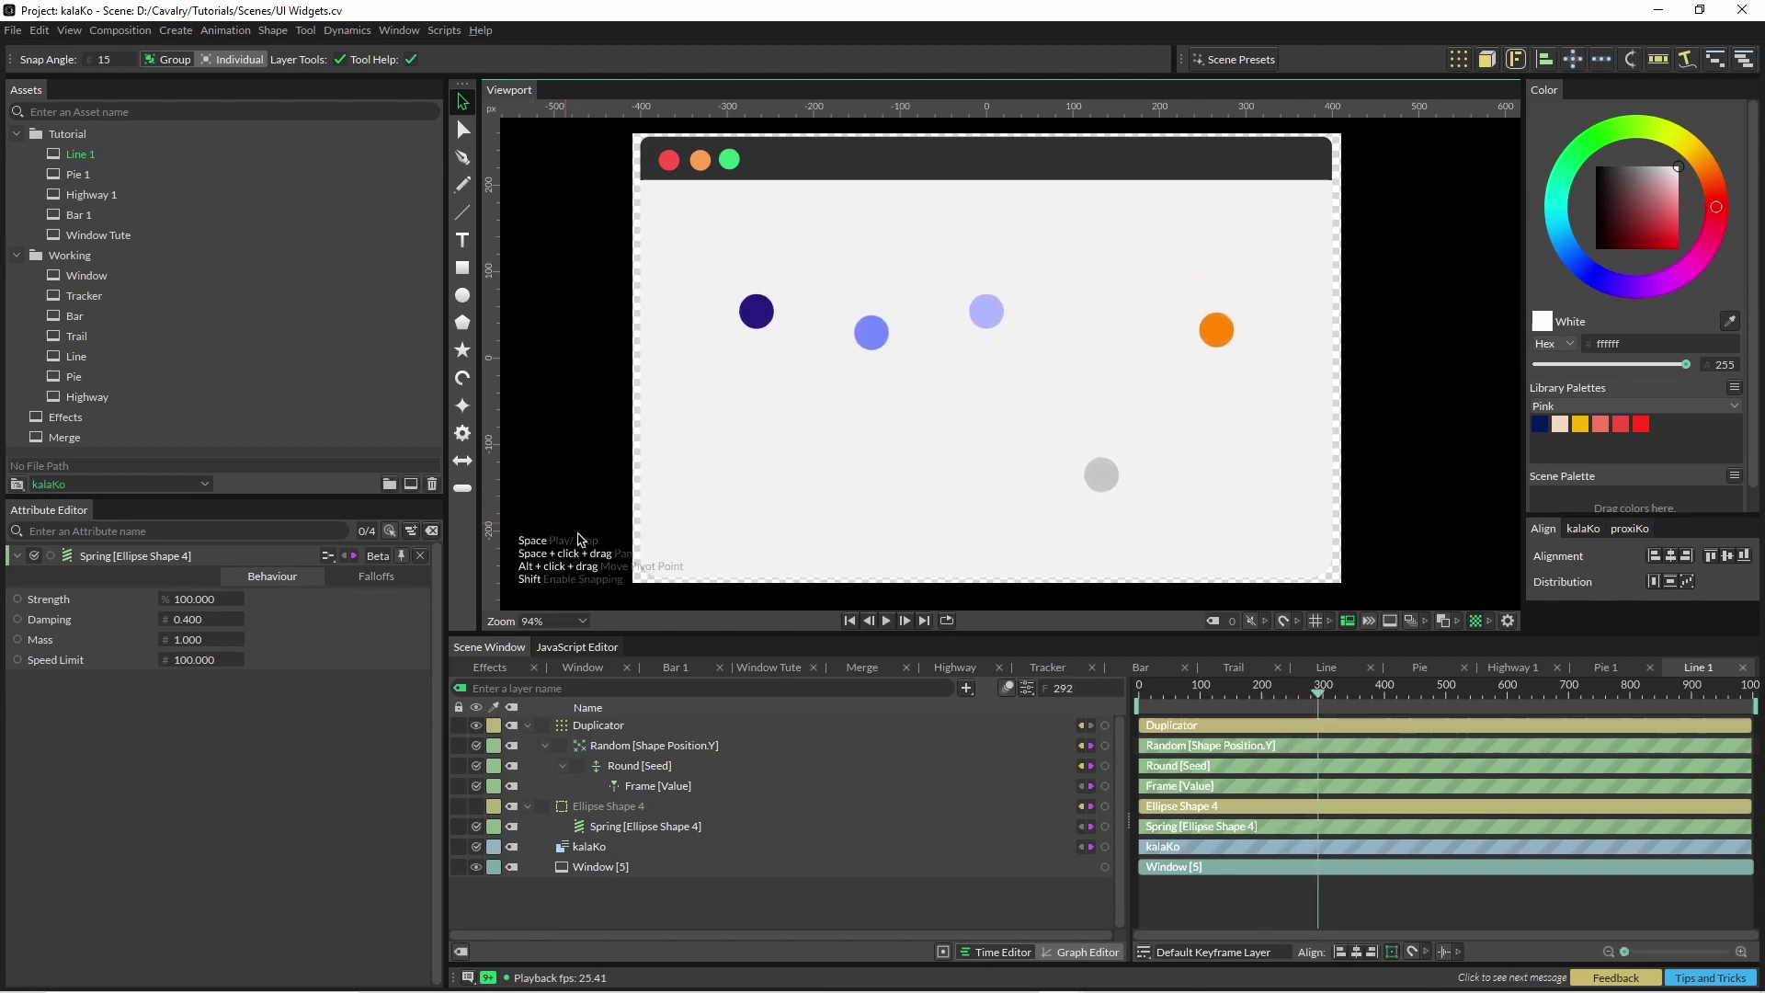
{"action": "left_click", "coordinate": [966, 689]}
{"action": "type", "text": "point"}
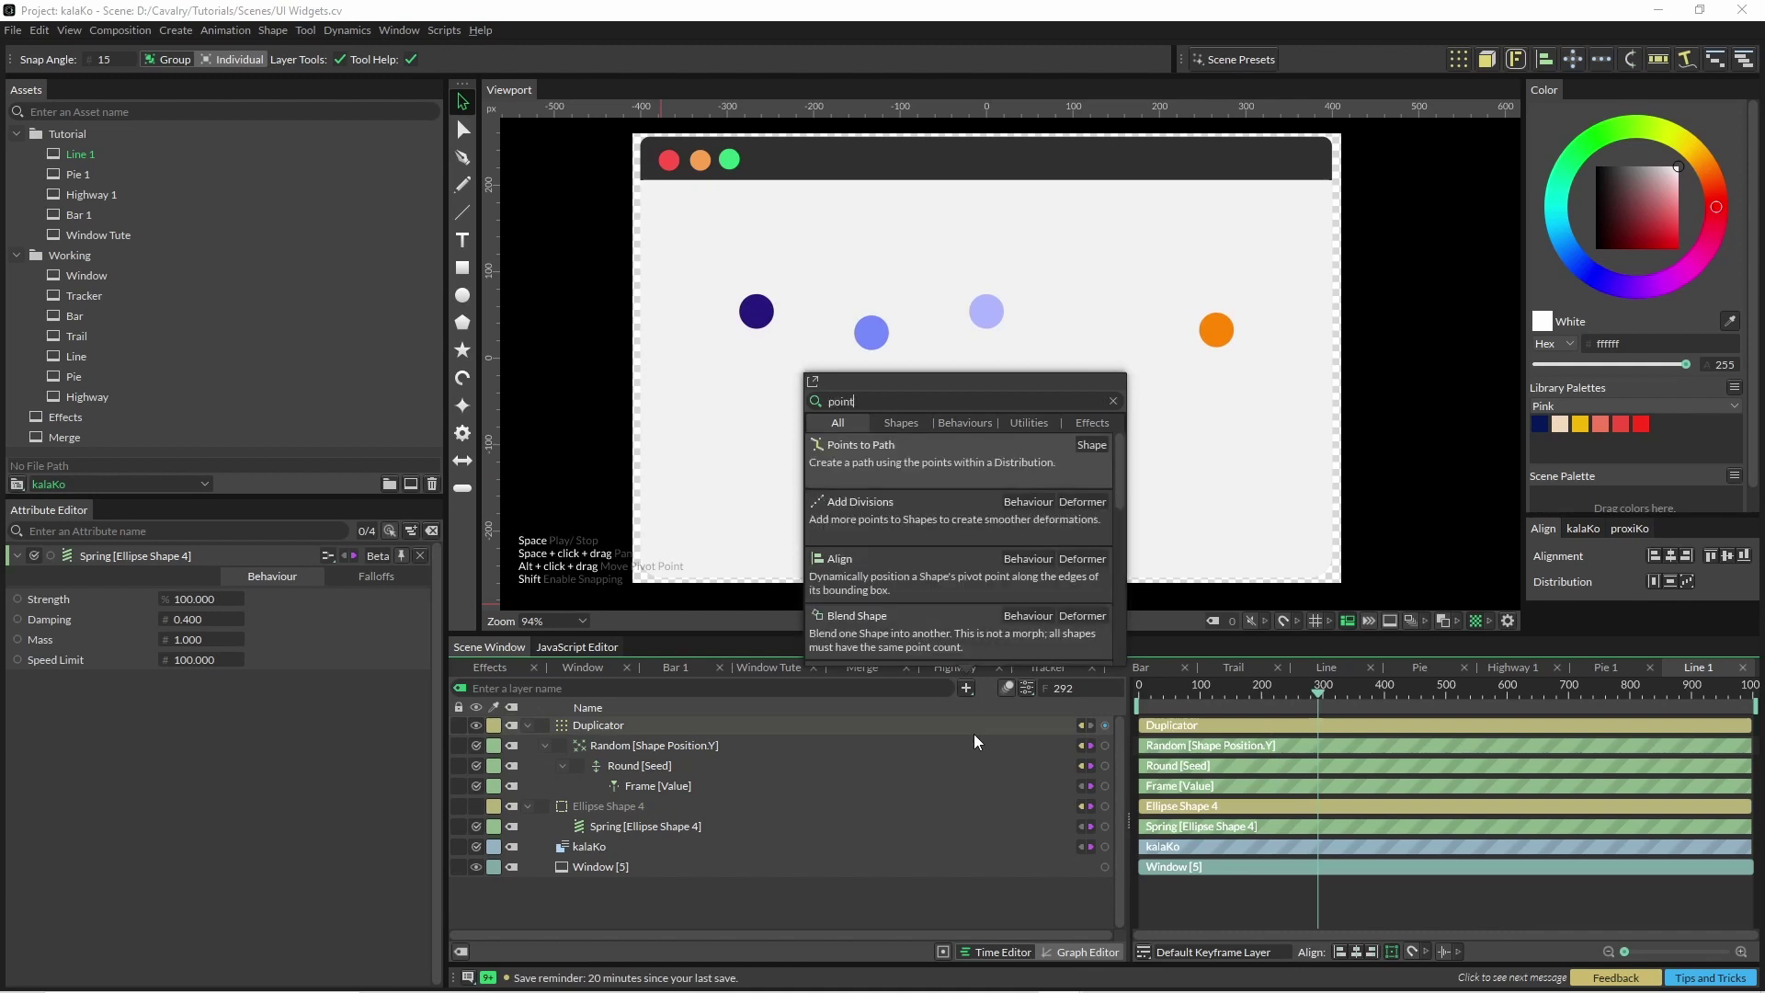
{"action": "key", "text": "Return"}
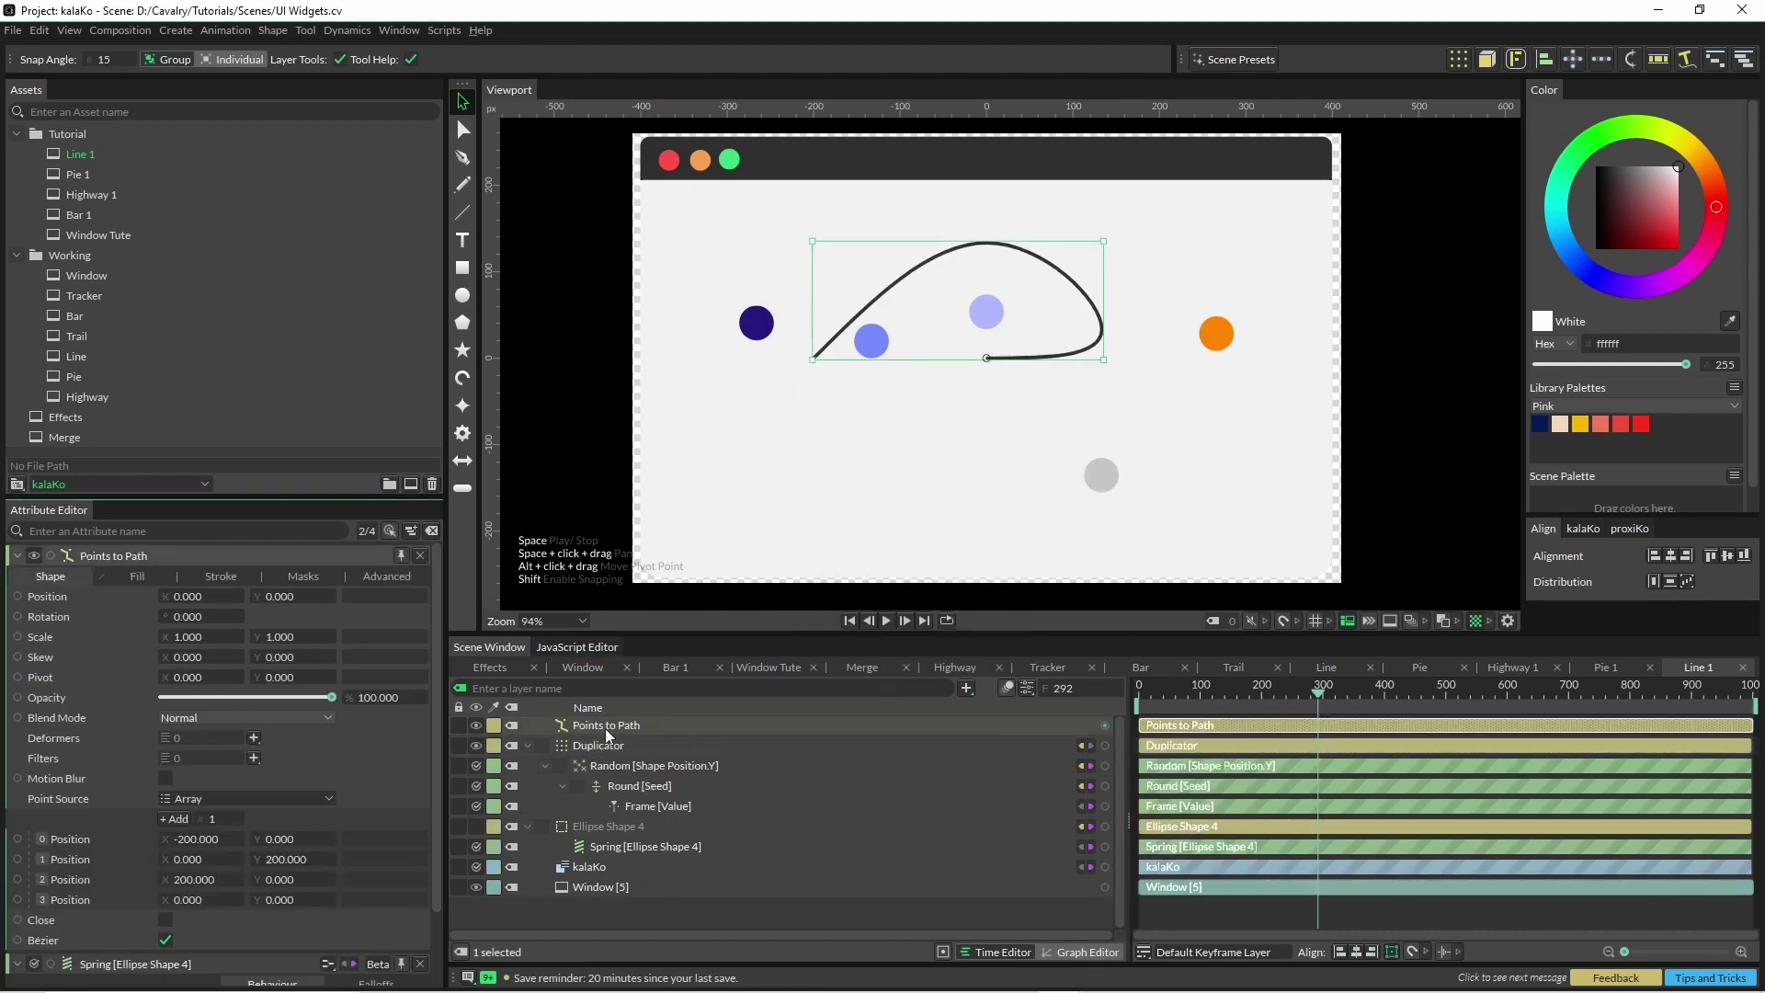
{"action": "left_click", "coordinate": [605, 726]}
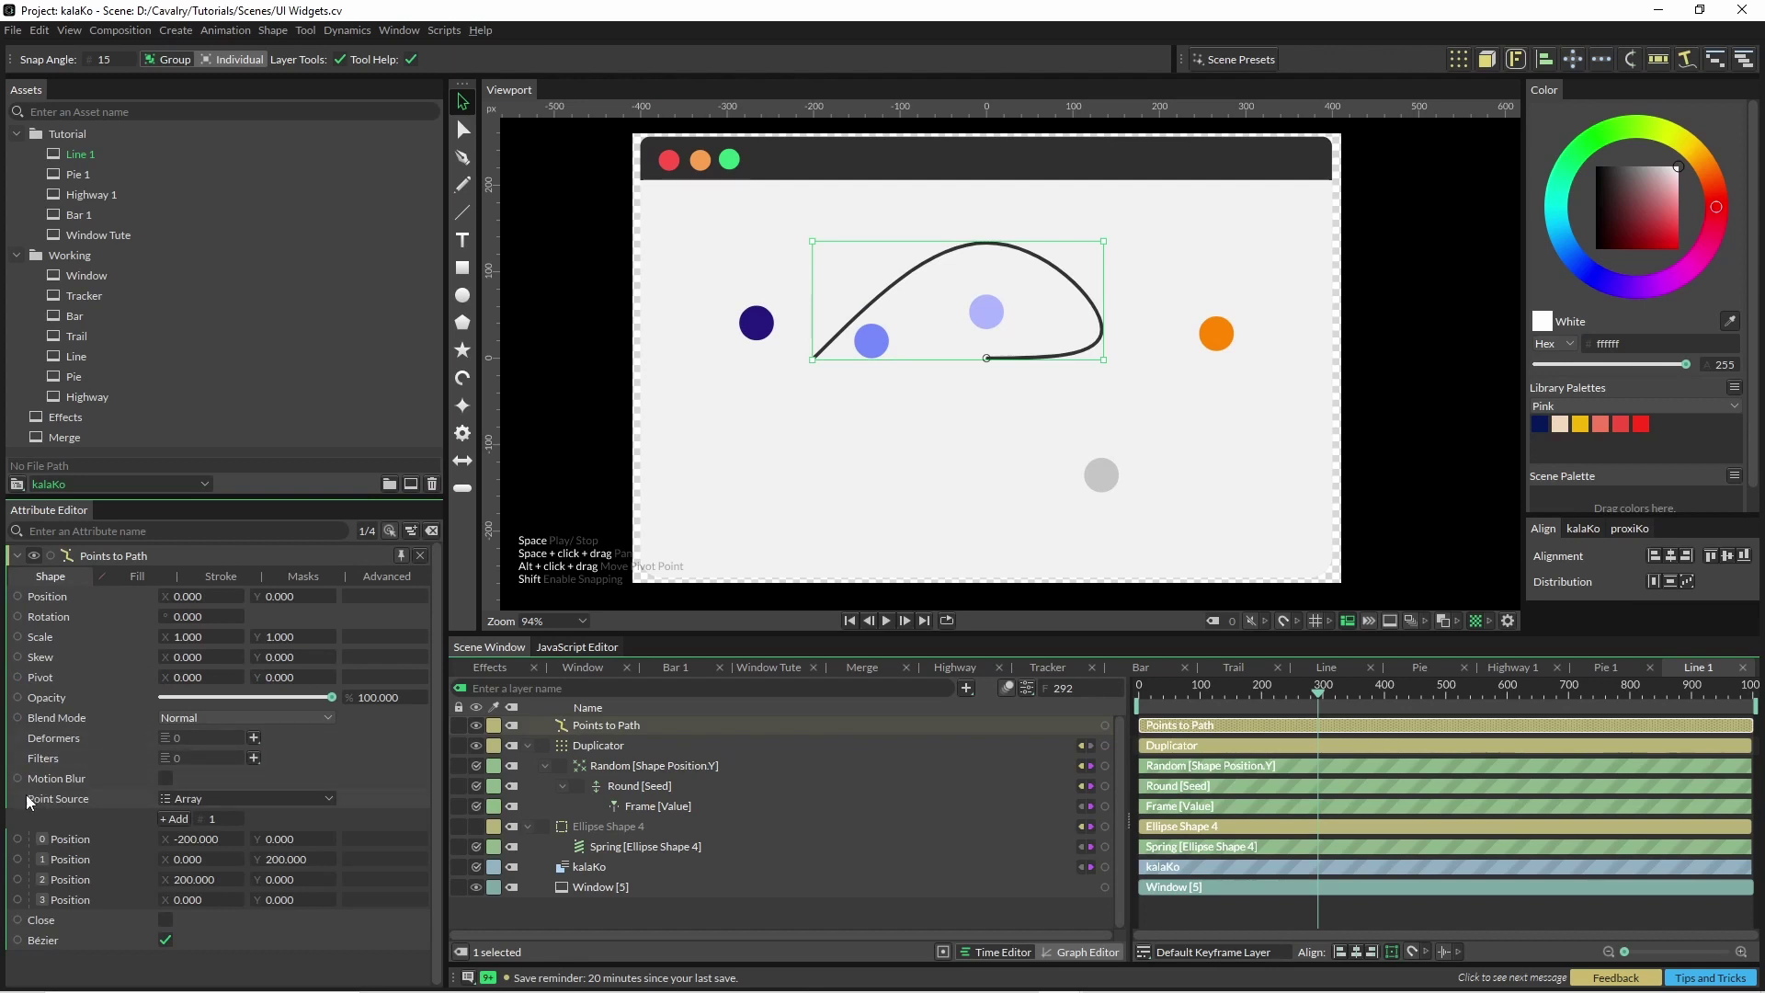
{"action": "left_click", "coordinate": [227, 808]}
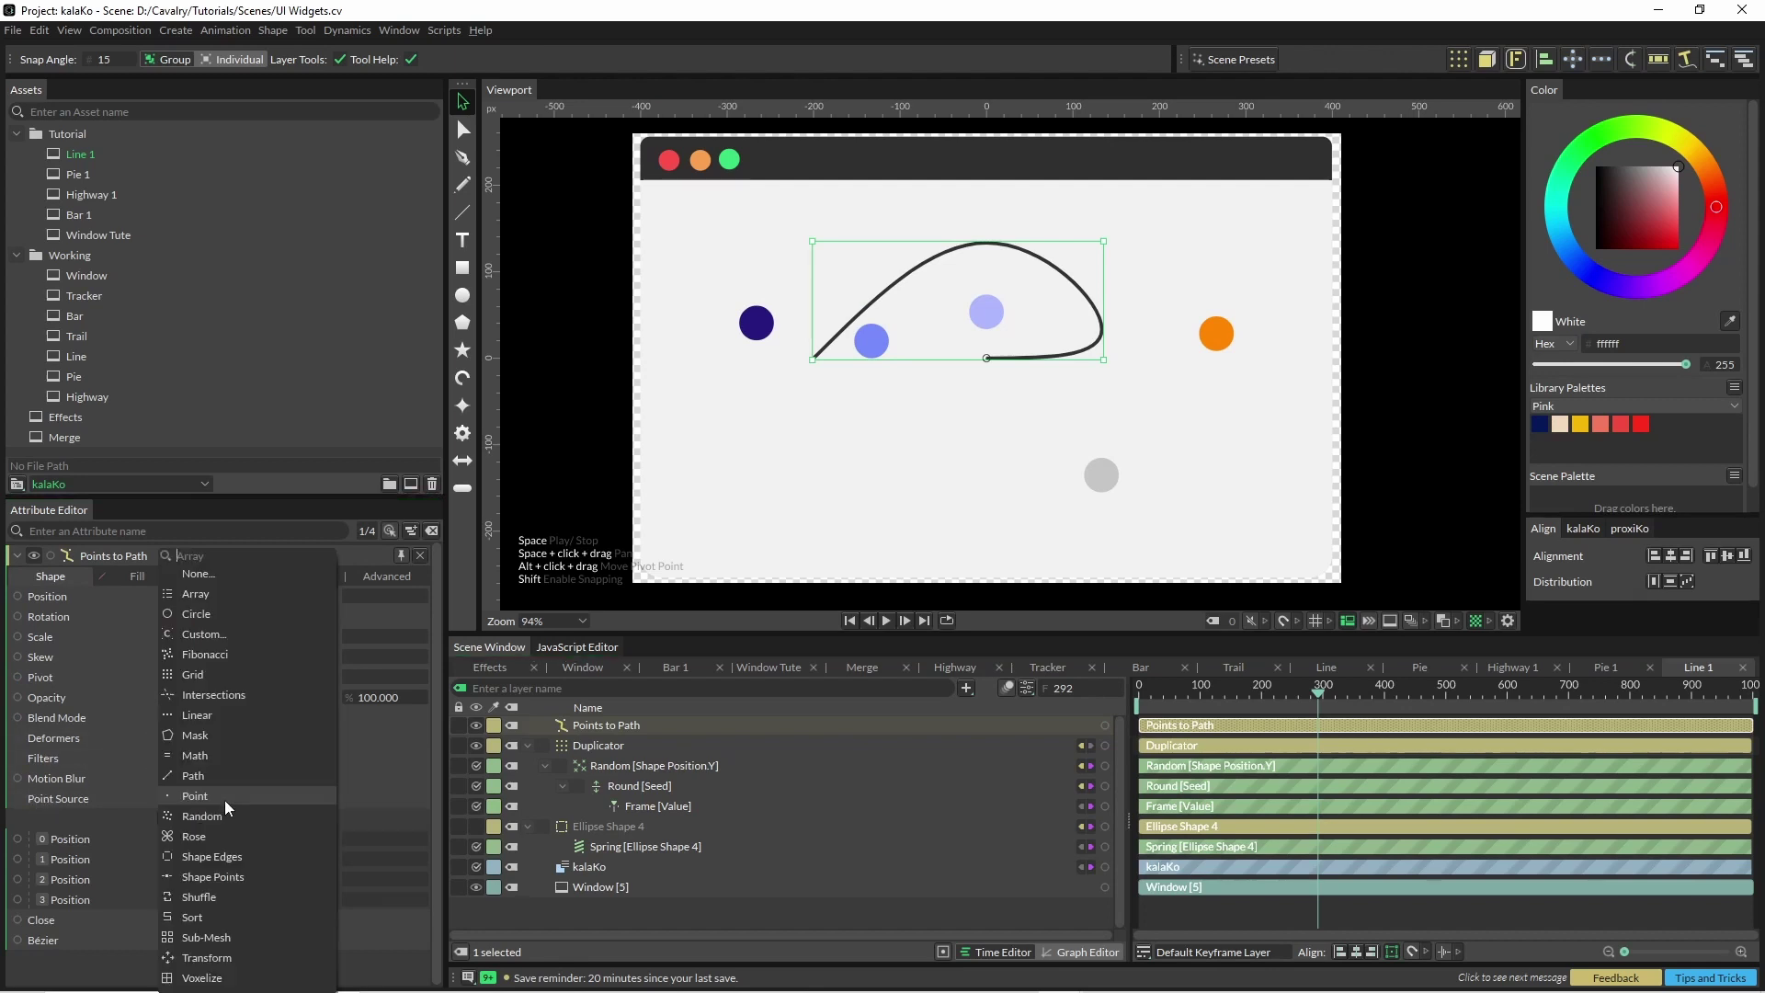
{"action": "left_click", "coordinate": [213, 944]}
{"action": "left_click_drag", "start_coordinate": [596, 749], "coordinate": [291, 824]}
{"action": "scroll", "coordinate": [362, 932], "scroll_direction": "down", "scroll_amount": 2}
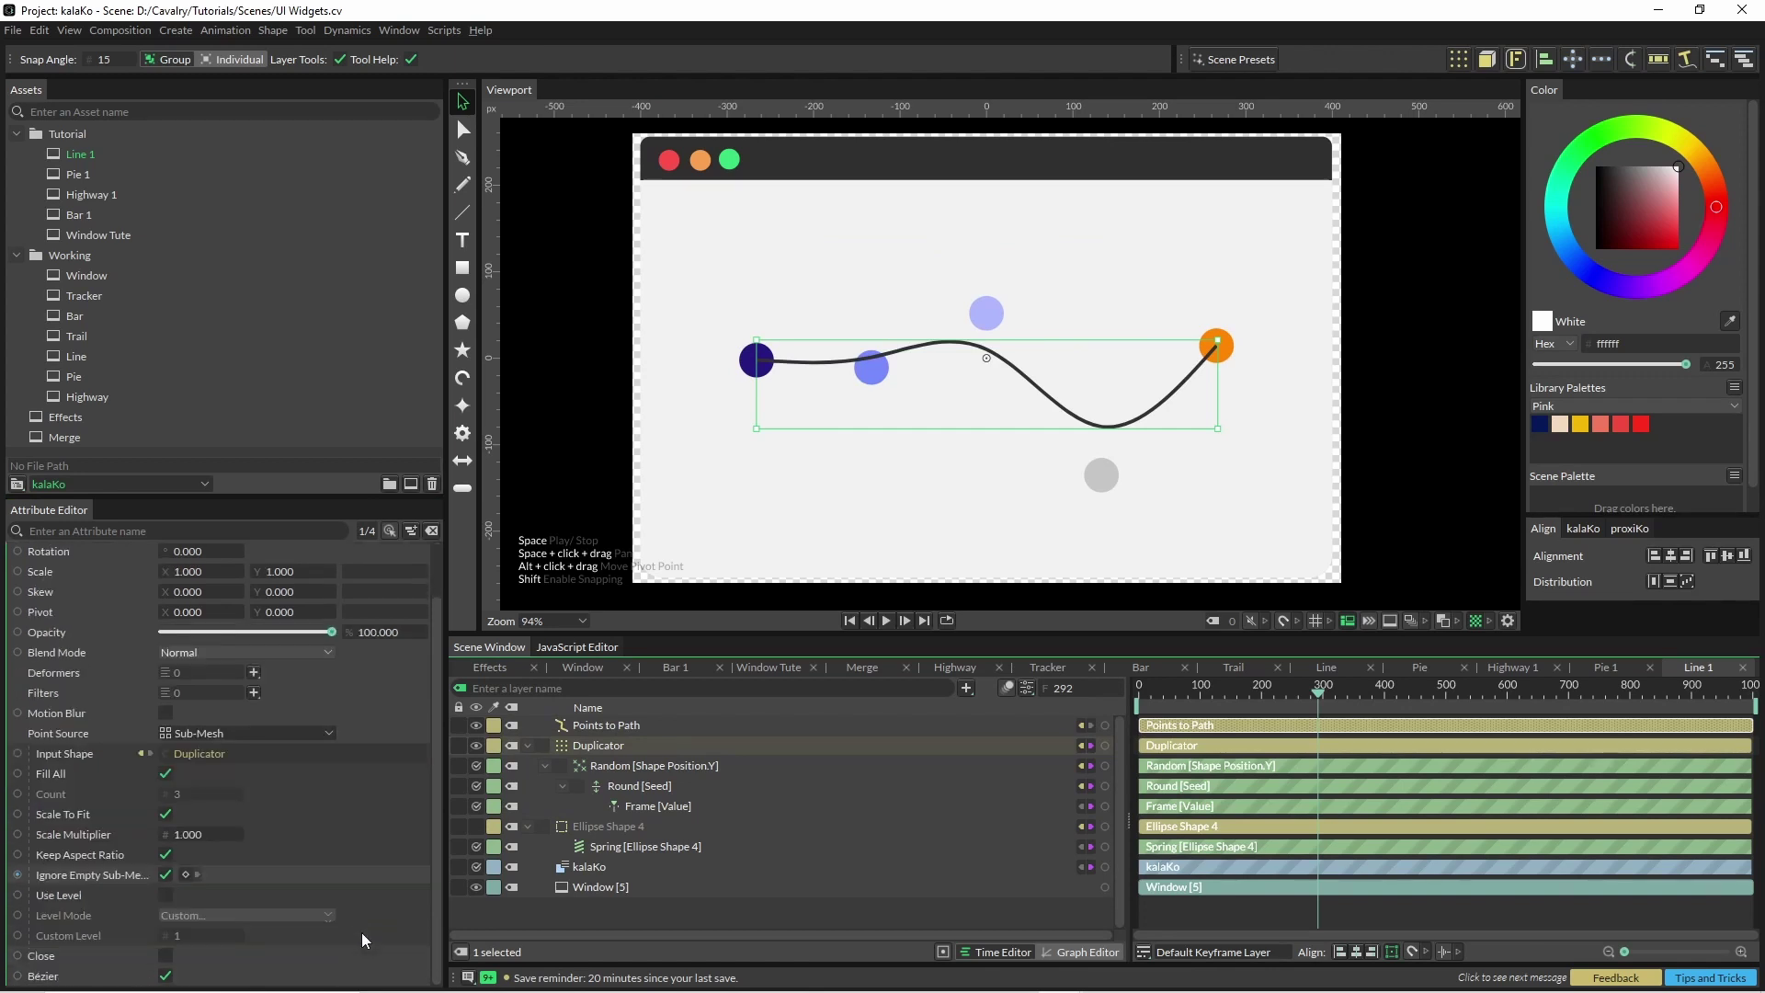
{"action": "left_click", "coordinate": [165, 976]}
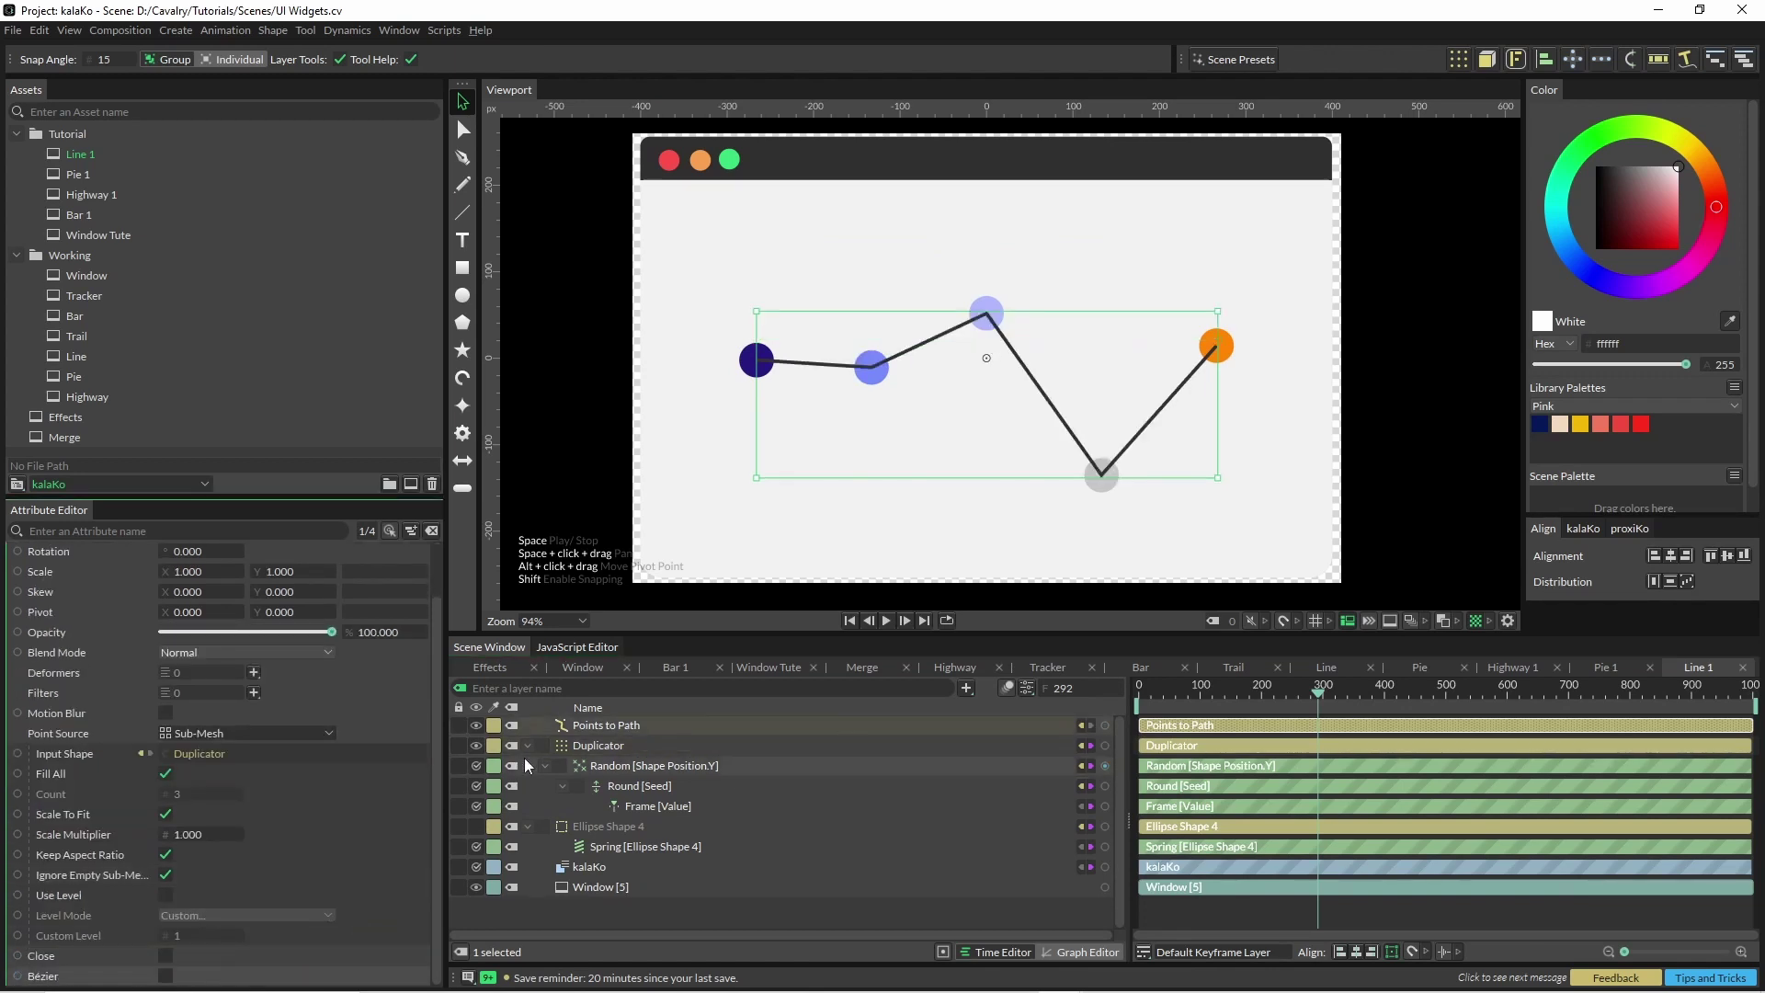
{"action": "left_click_drag", "start_coordinate": [598, 746], "coordinate": [615, 717]}
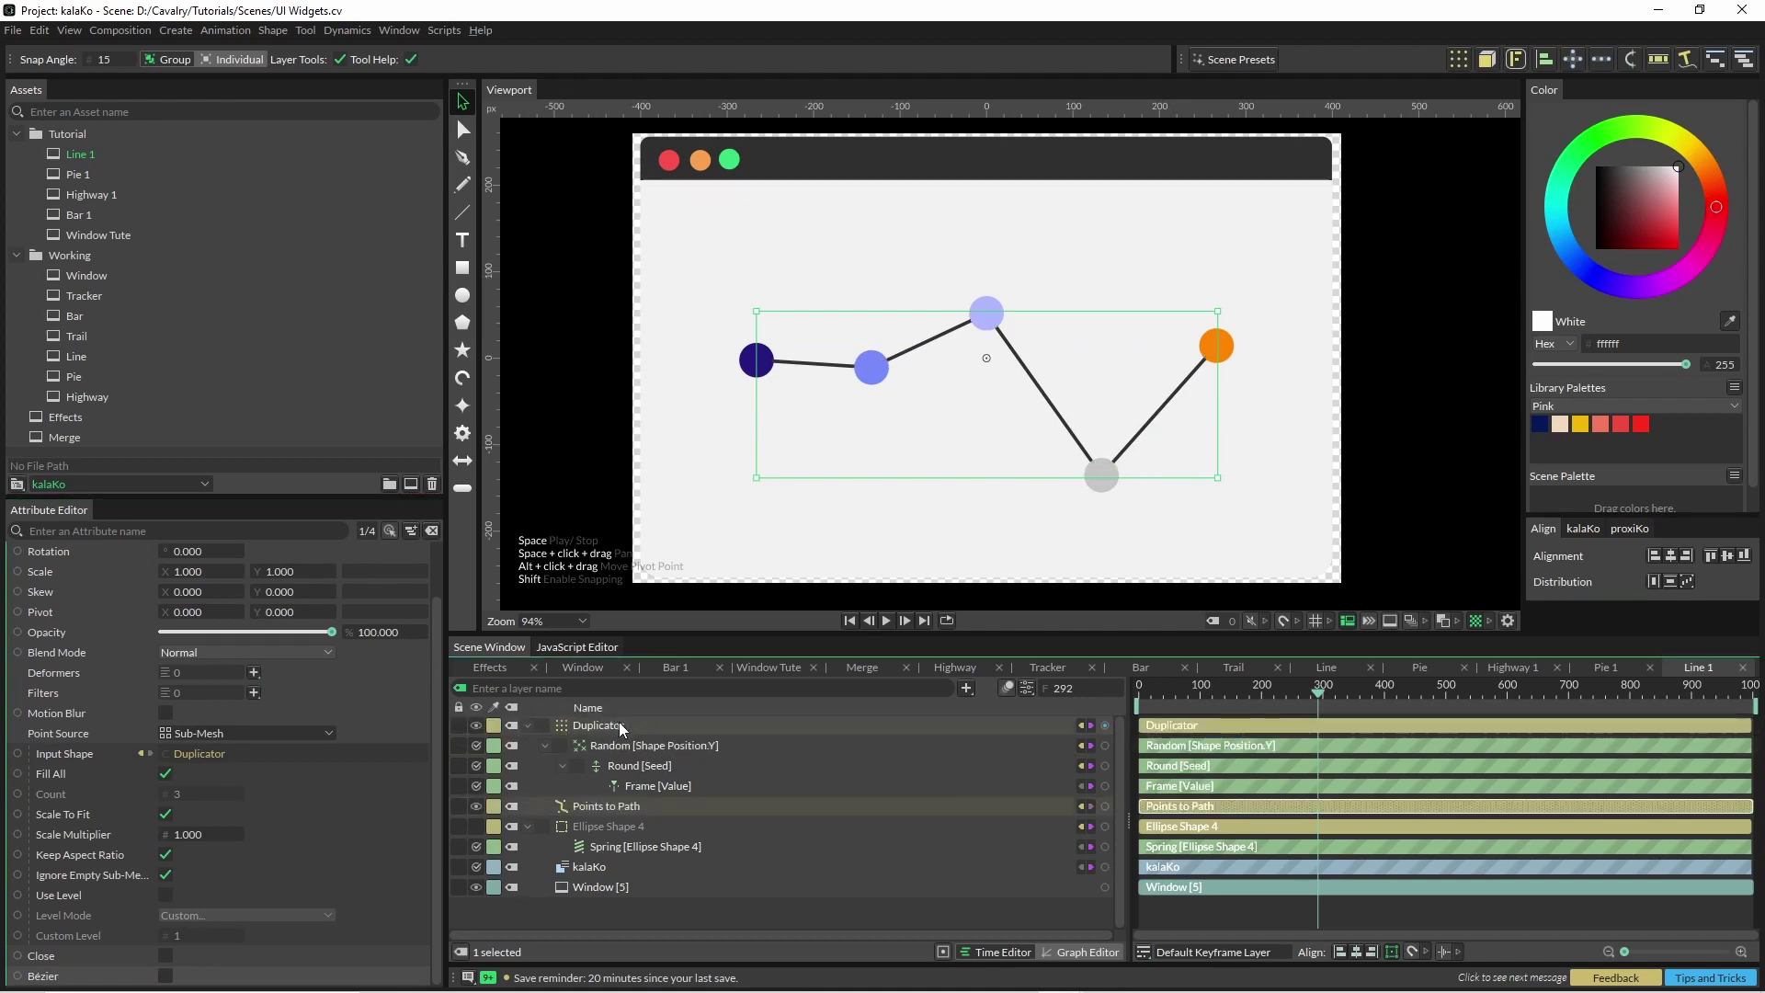
Preview the line animation and open the Trail 1 composition
{"action": "key", "text": "space"}
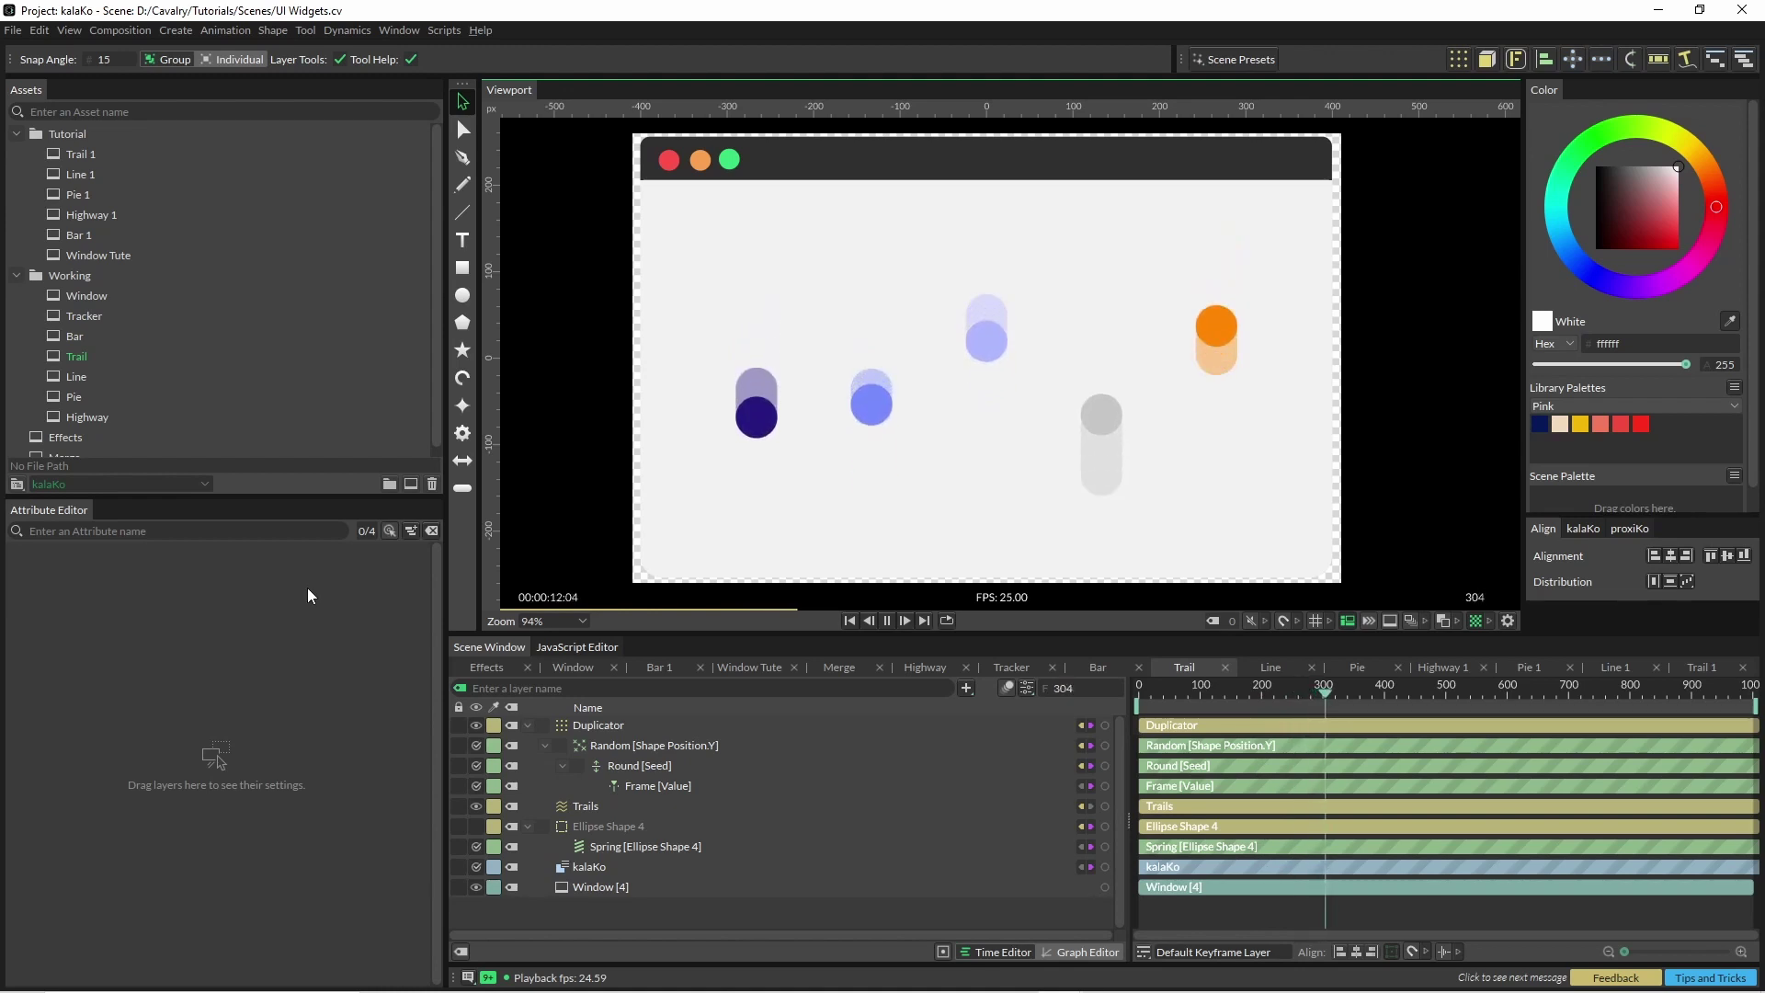
{"action": "key", "text": "space"}
{"action": "double_click", "coordinate": [81, 153]}
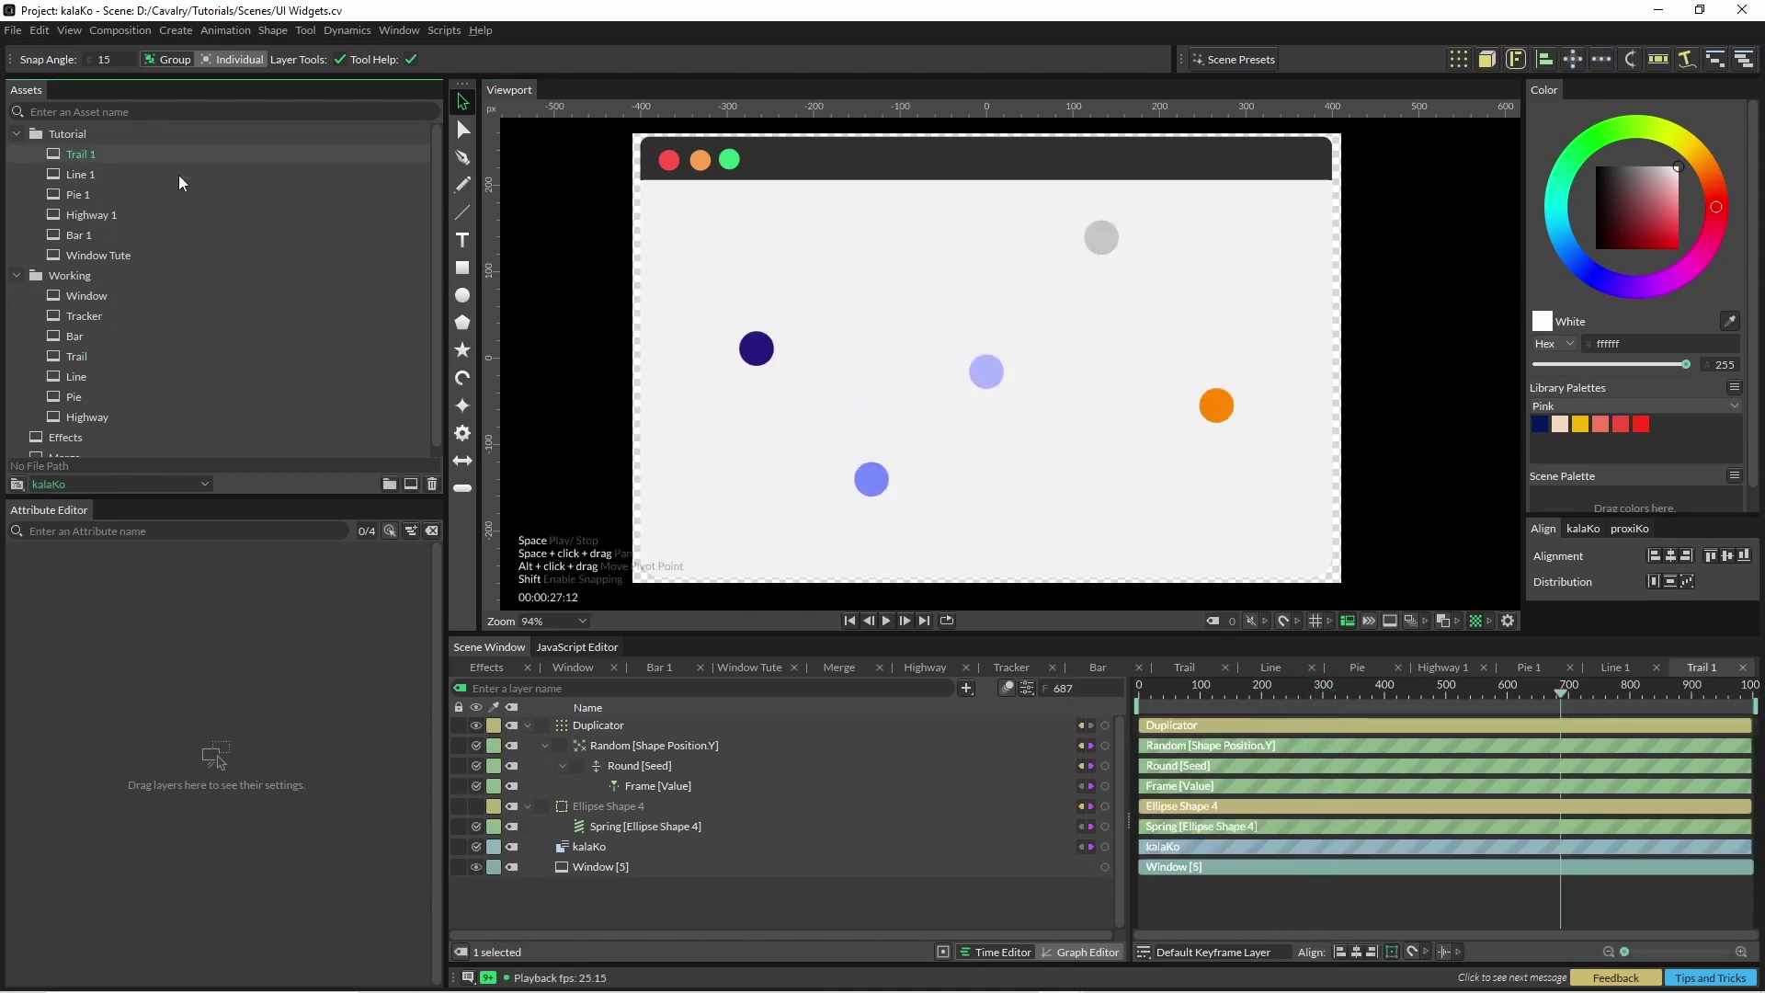
{"action": "left_click", "coordinate": [752, 539]}
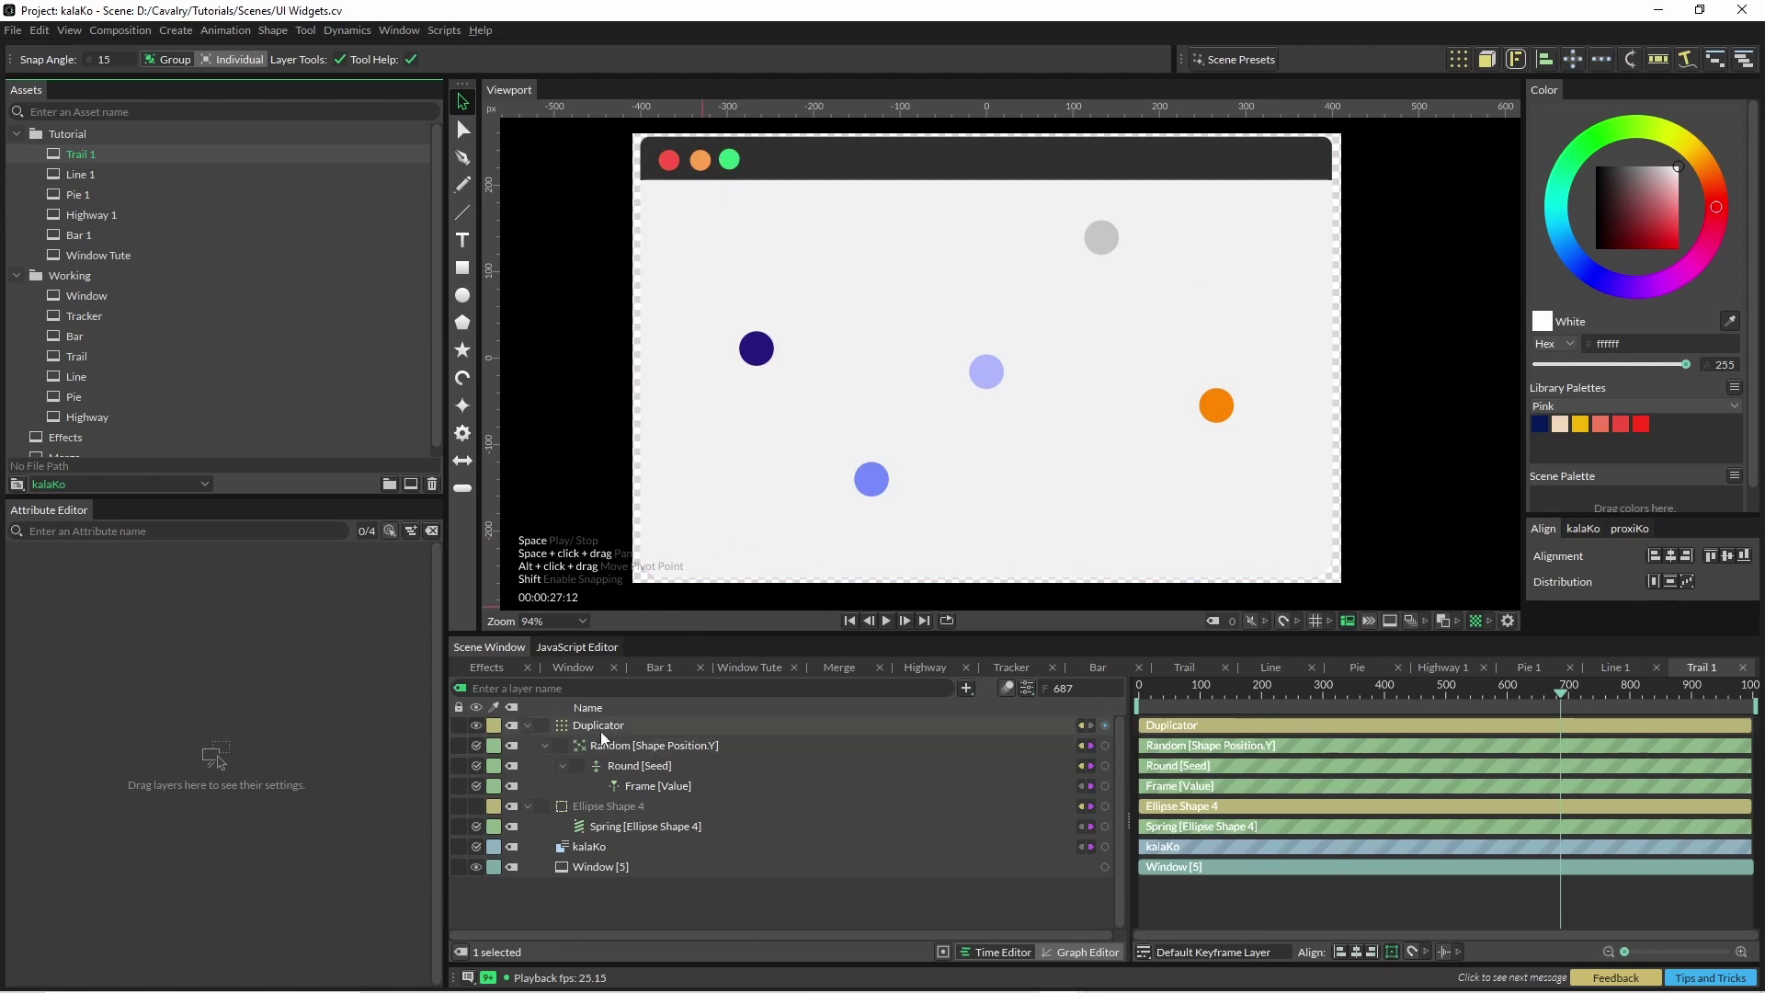
Add a Trails layer fed by the Duplicator's dots with a trail length of 12
{"action": "left_click", "coordinate": [968, 688]}
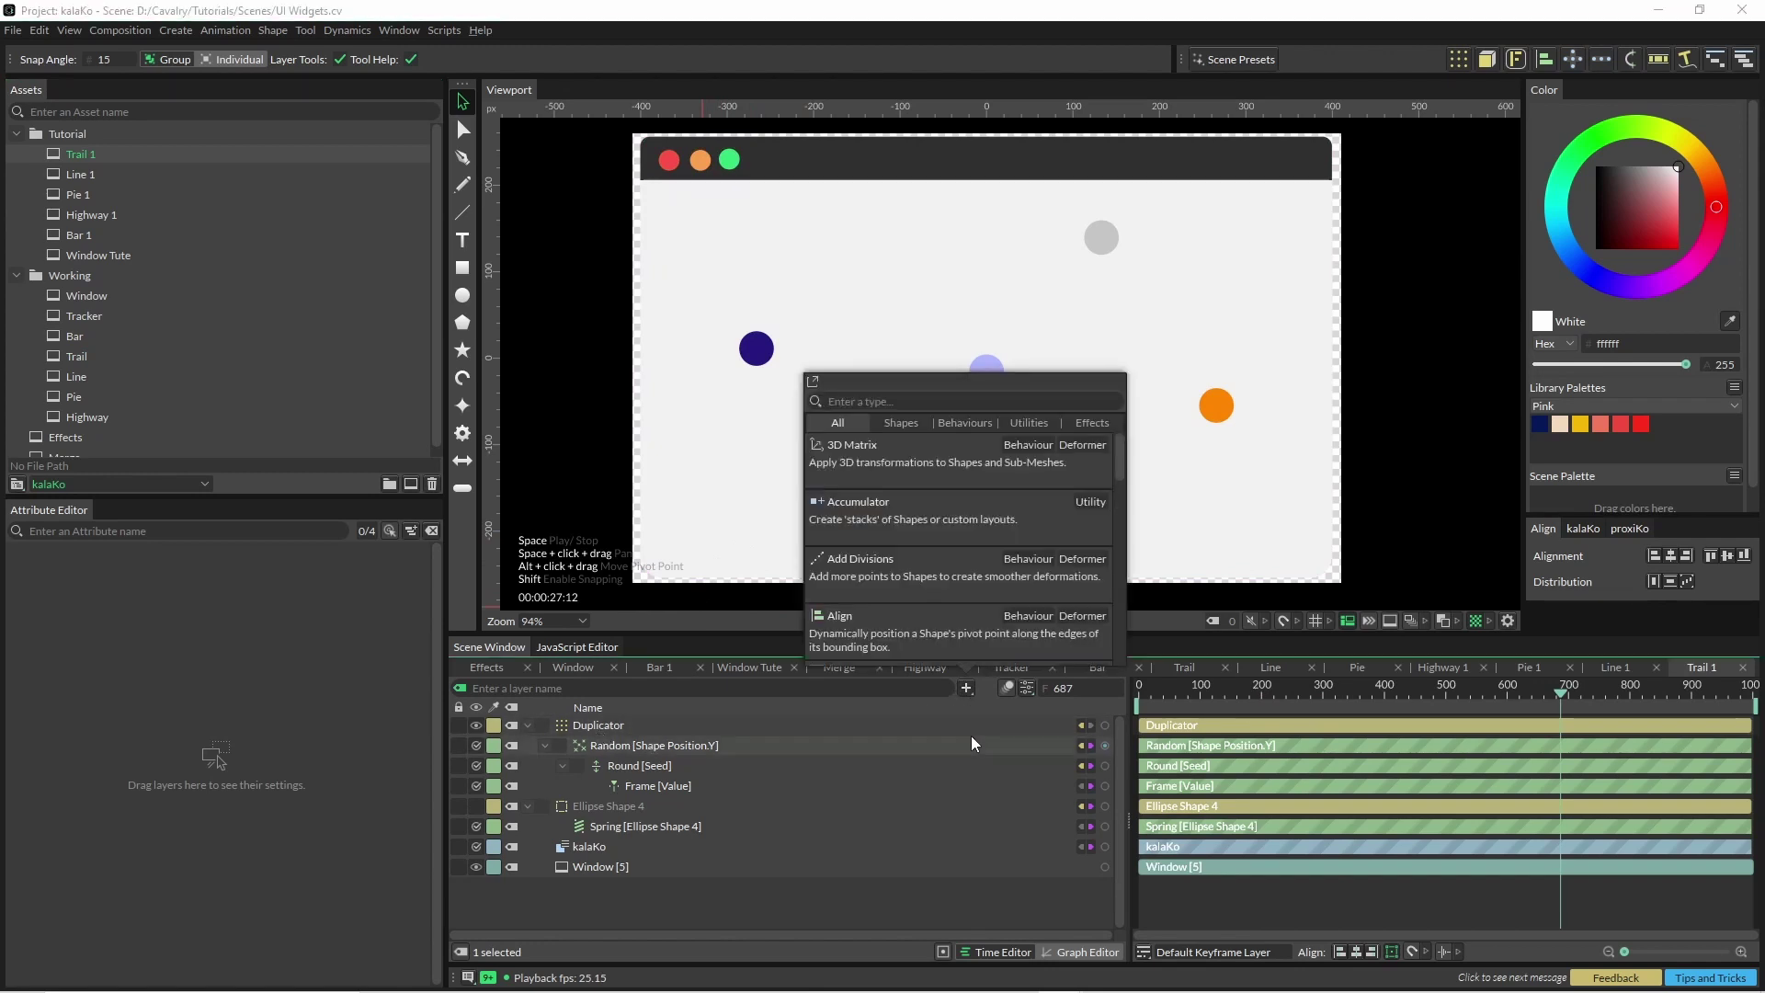
{"action": "type", "text": "trail"}
{"action": "key", "text": "Return"}
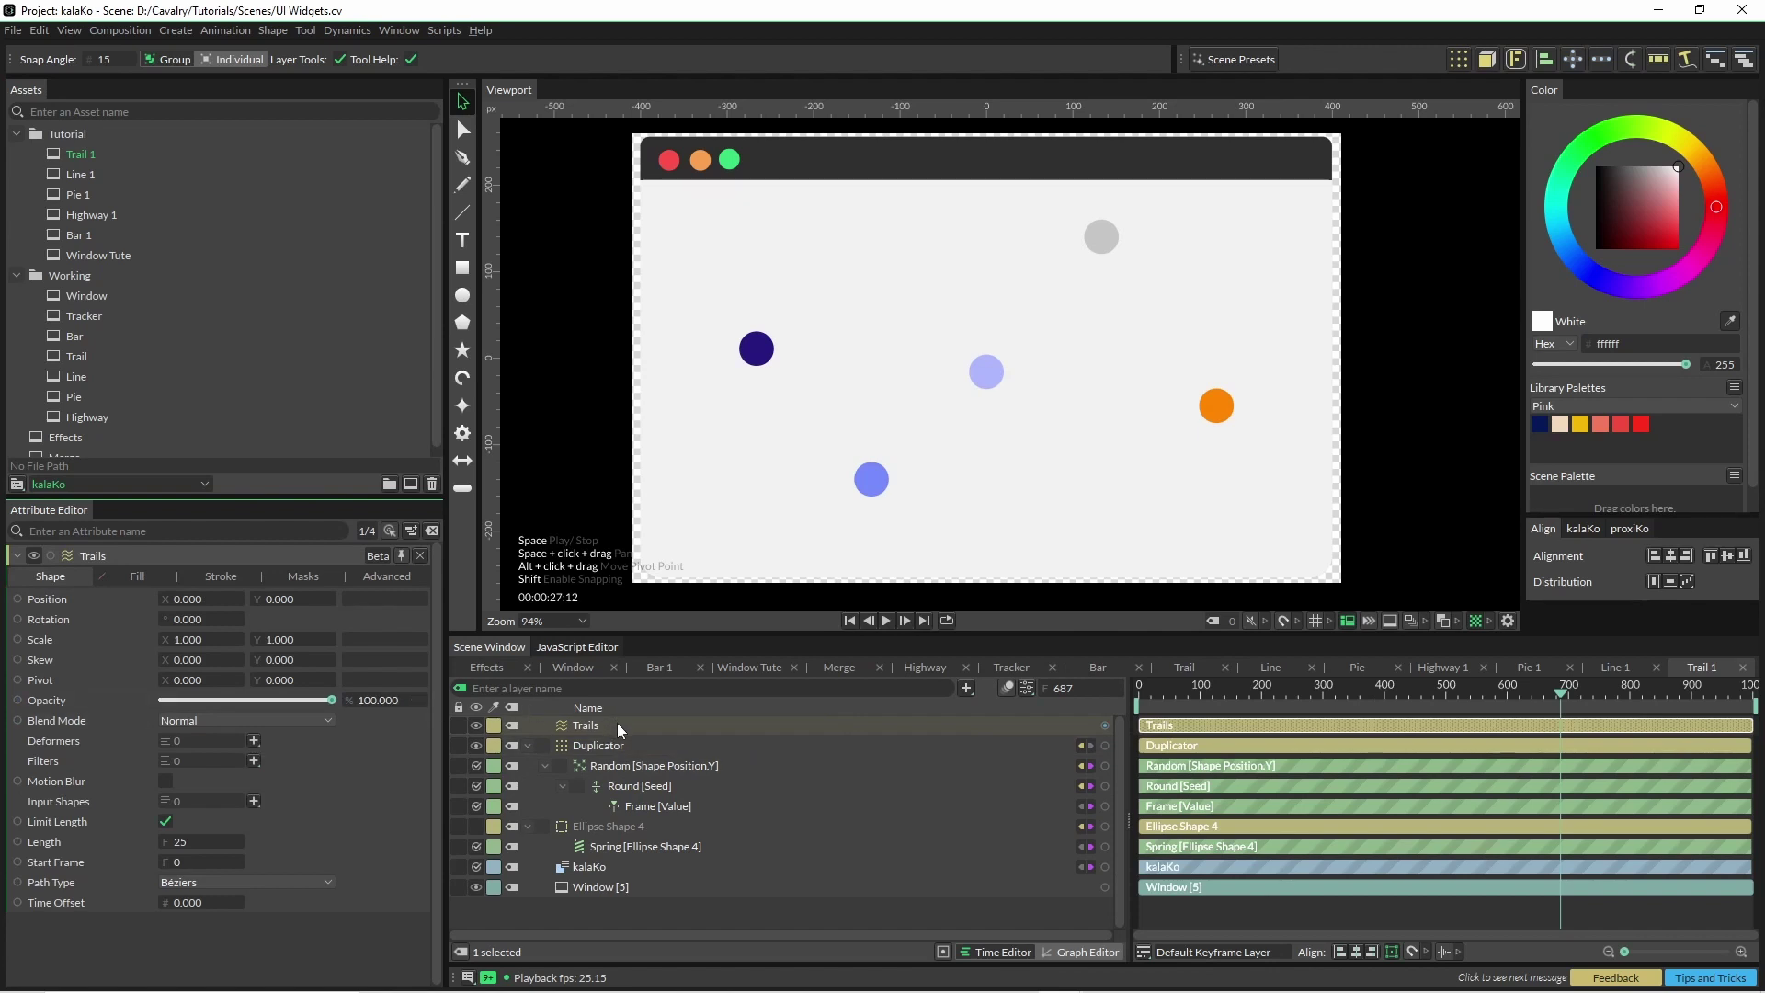
{"action": "left_click", "coordinate": [623, 823]}
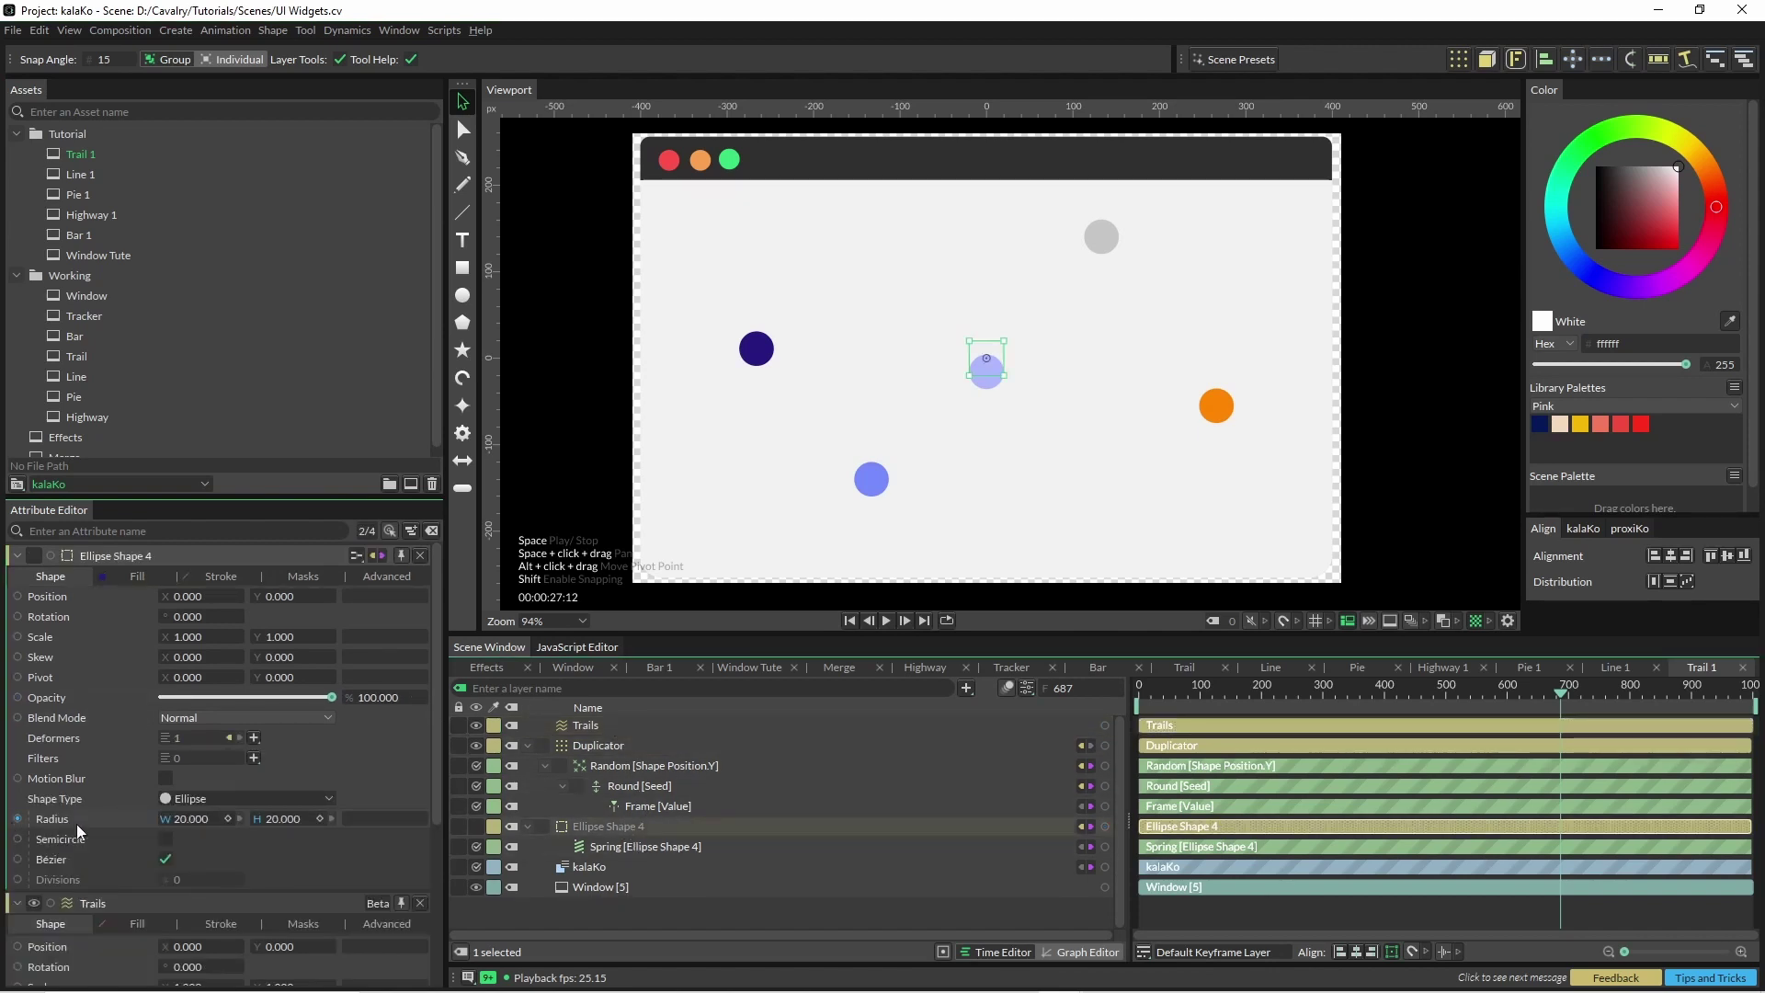
{"action": "left_click", "coordinate": [582, 725]}
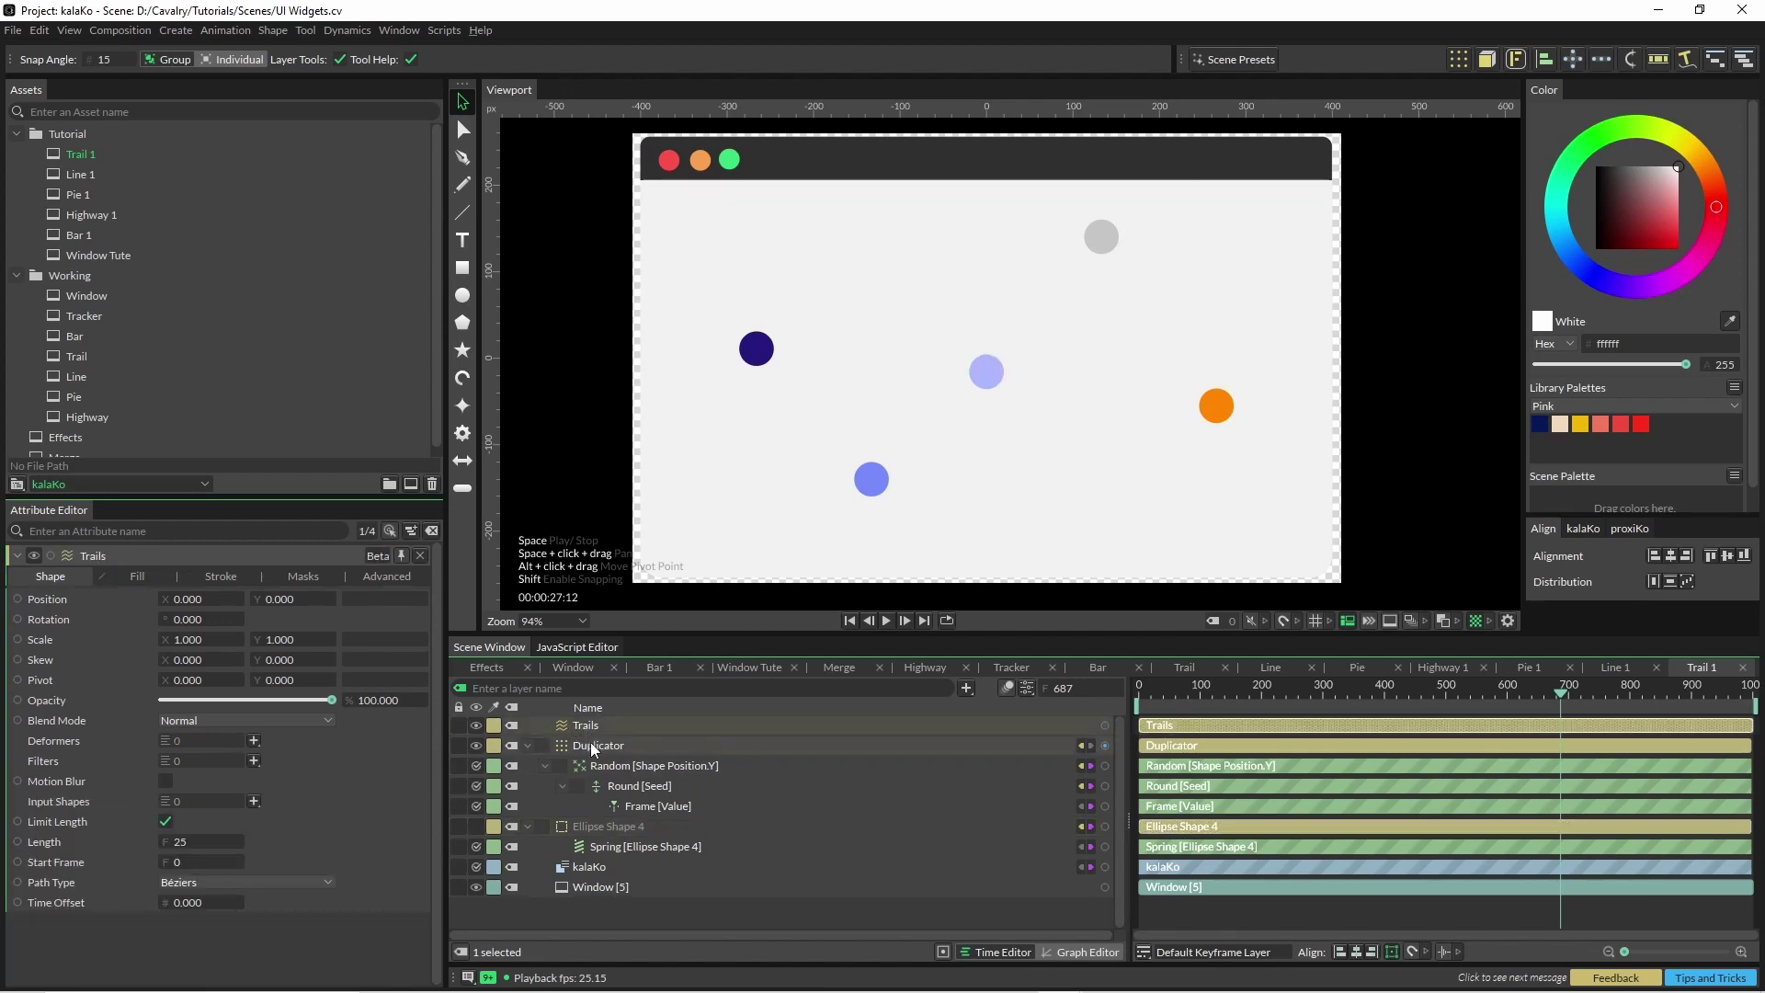
{"action": "left_click_drag", "start_coordinate": [603, 746], "coordinate": [223, 803]}
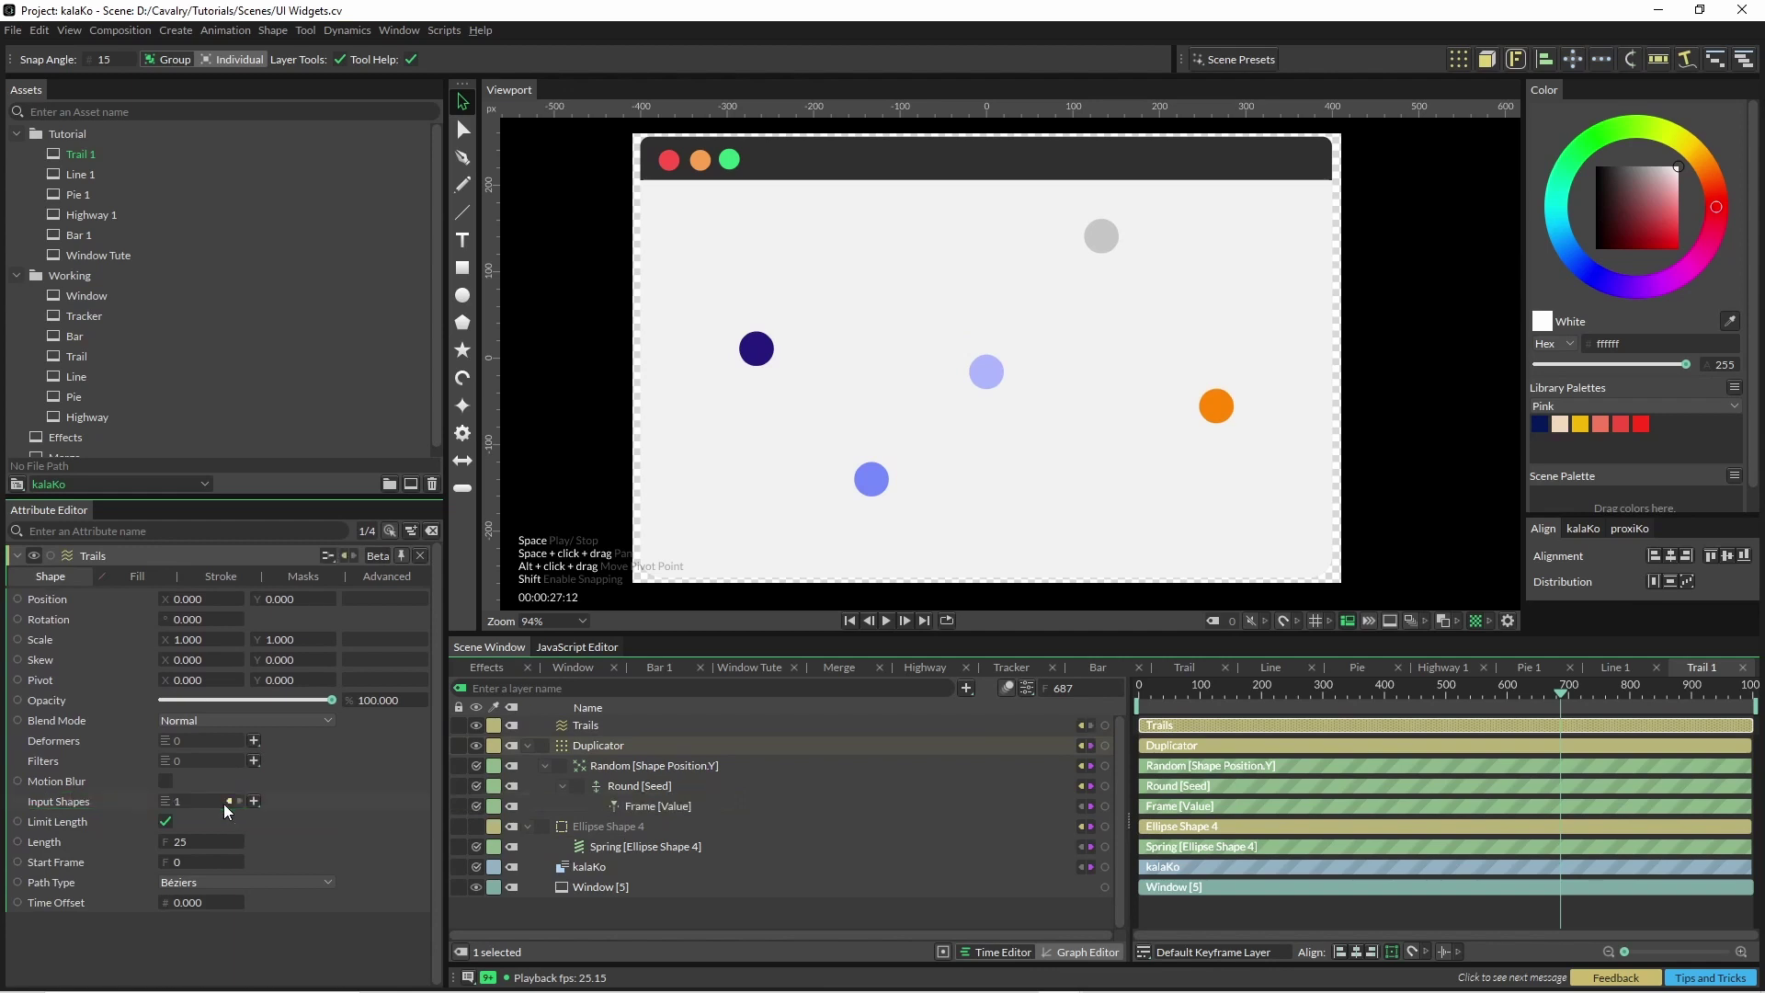
{"action": "left_click", "coordinate": [221, 842]}
{"action": "type", "text": "12"}
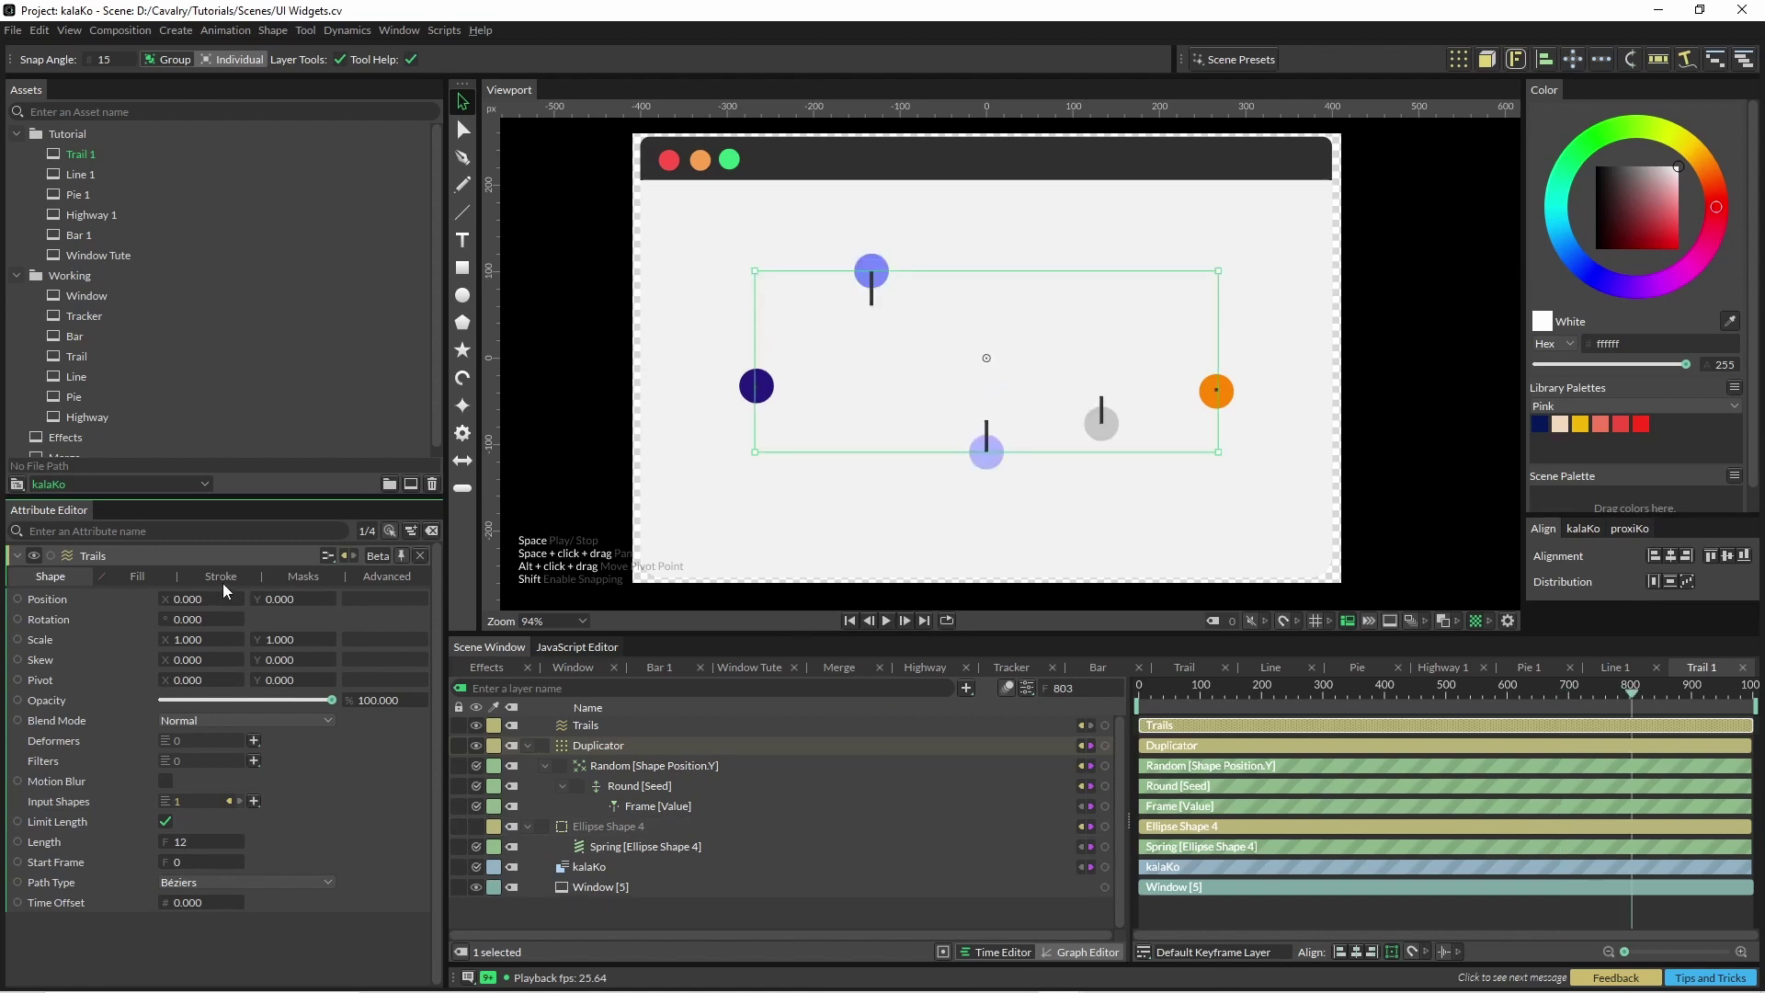
Give the trail strokes rounded caps and a width of 40
{"action": "left_click", "coordinate": [223, 581]}
{"action": "left_click", "coordinate": [185, 785]}
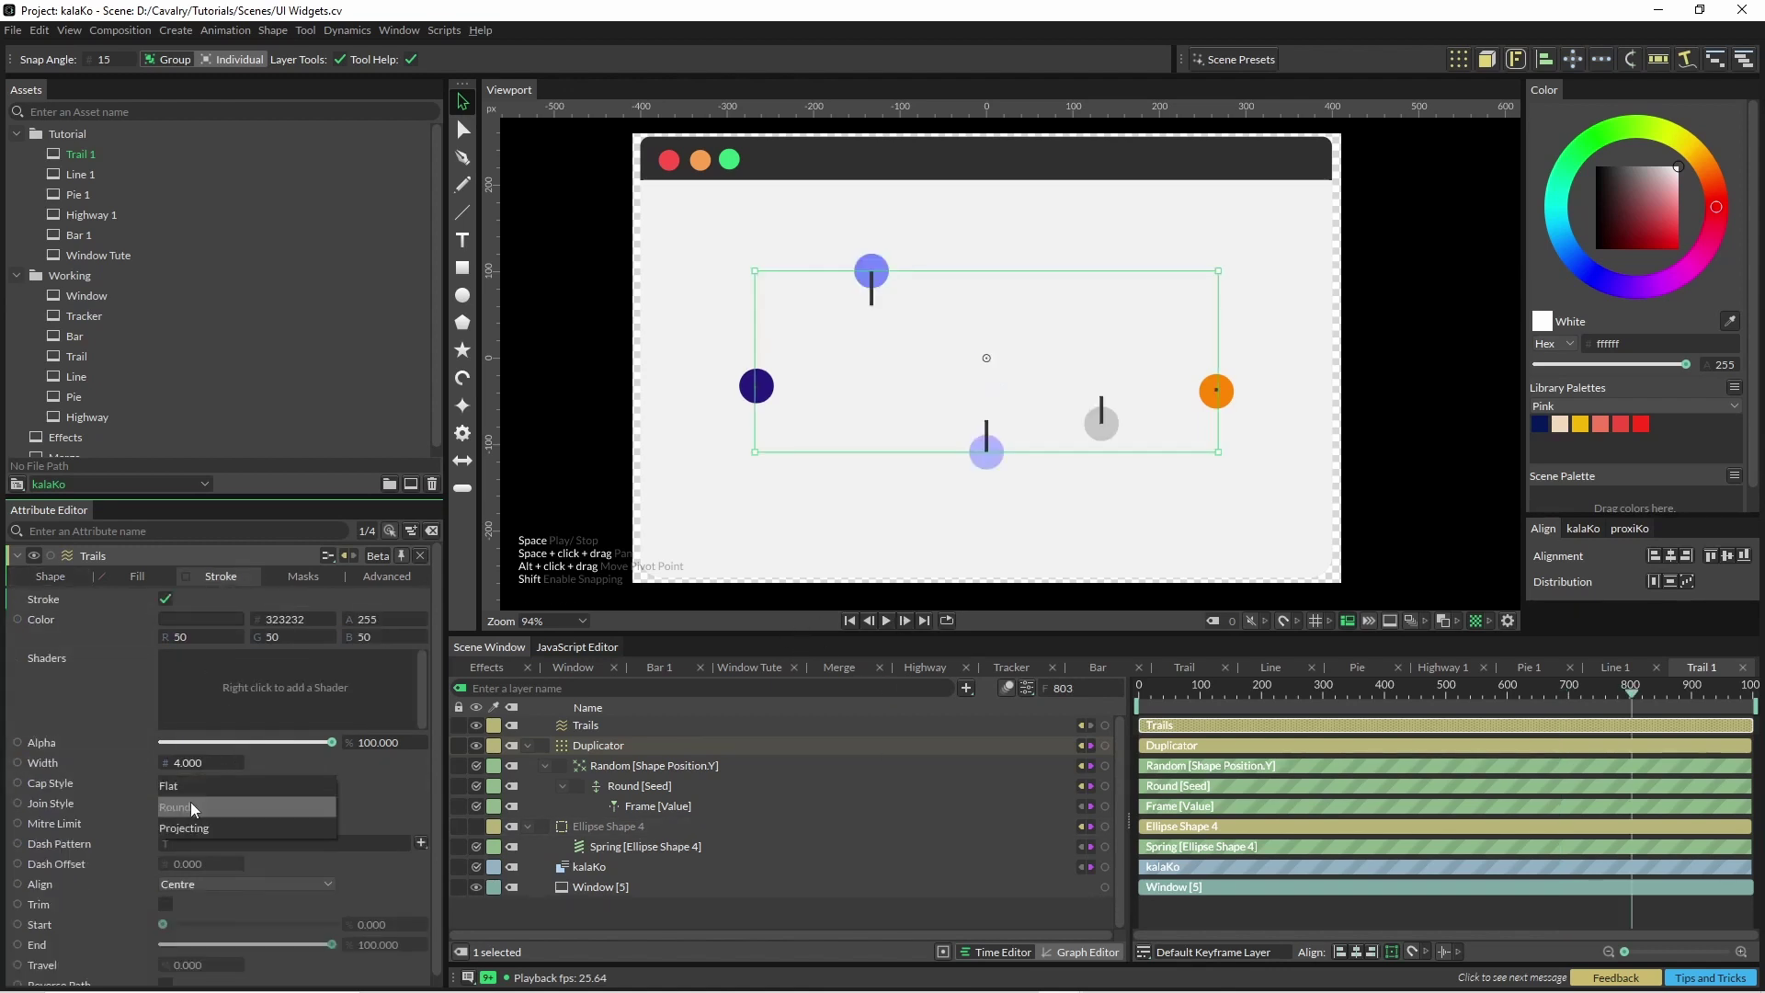
{"action": "left_click", "coordinate": [190, 803]}
{"action": "mouse_move", "coordinate": [188, 762]}
{"action": "left_mouse_down"}
{"action": "mouse_move", "coordinate": [216, 762]}
{"action": "mouse_move", "coordinate": [185, 770]}
{"action": "left_mouse_up"}
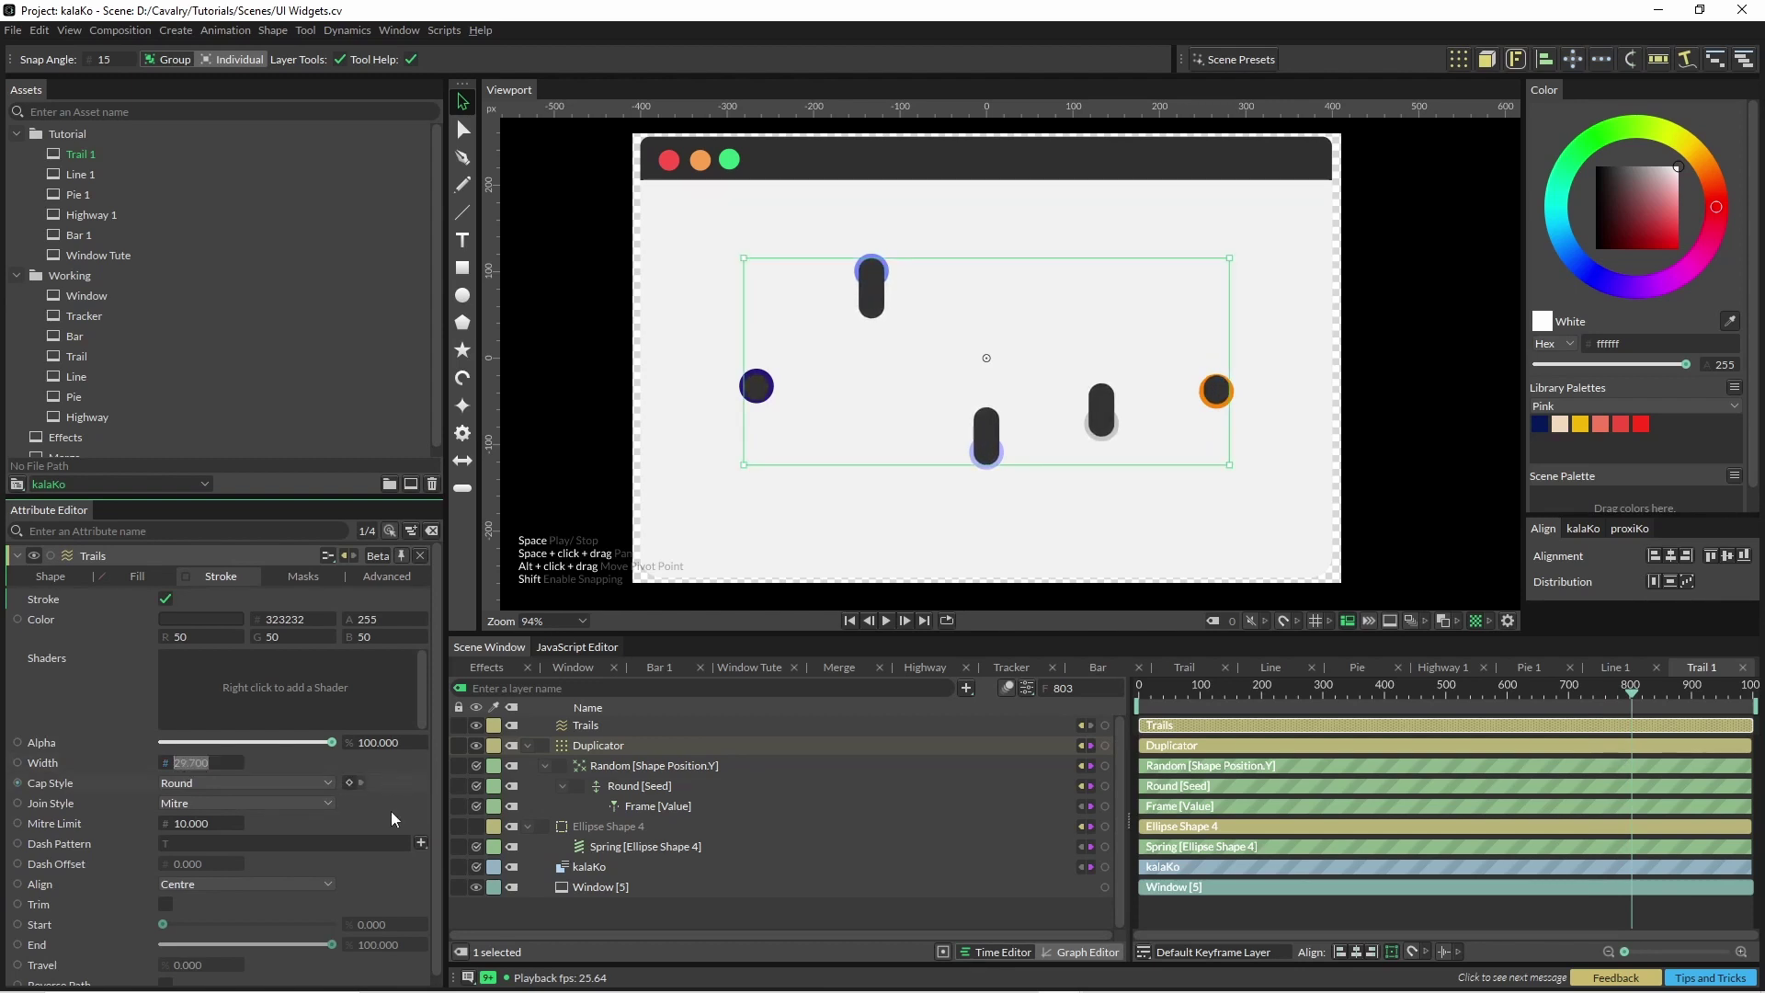
{"action": "type", "text": "40"}
{"action": "key", "text": "Return"}
{"action": "left_click_drag", "start_coordinate": [585, 726], "coordinate": [593, 819]}
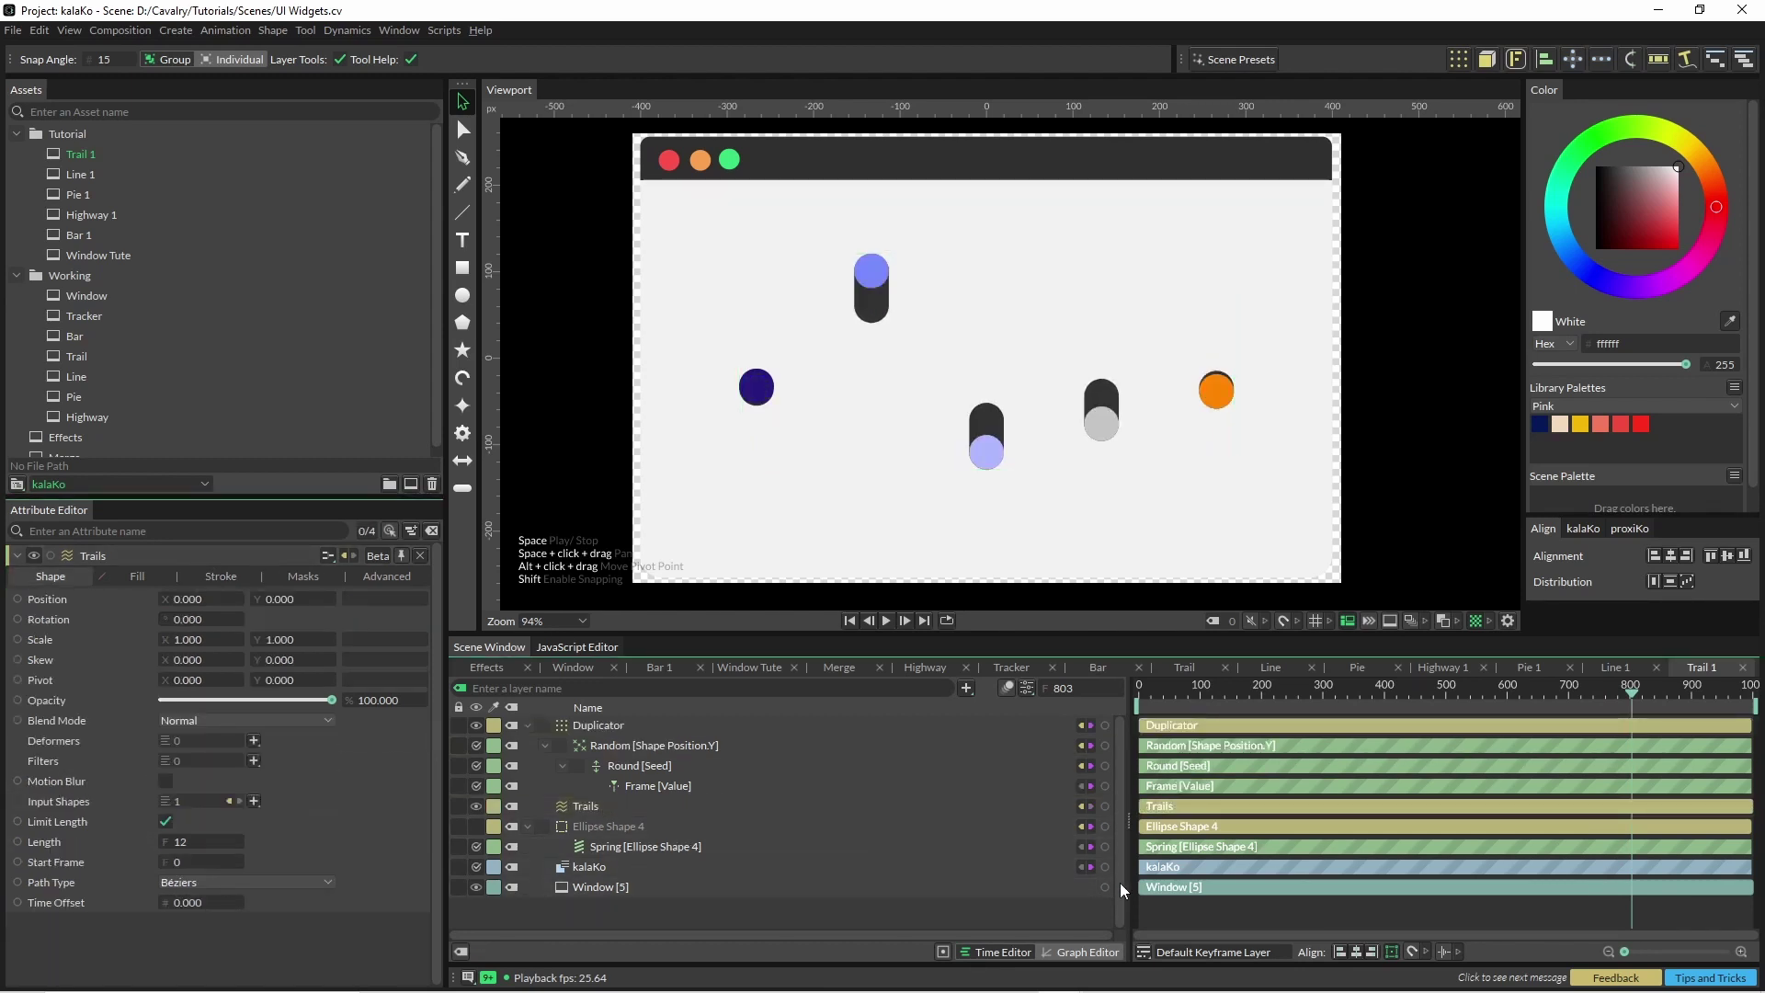
Connect the kalaKo palette to the stroke colour and lower the Trails opacity to 40
{"action": "left_click_drag", "start_coordinate": [1105, 867], "coordinate": [618, 817]}
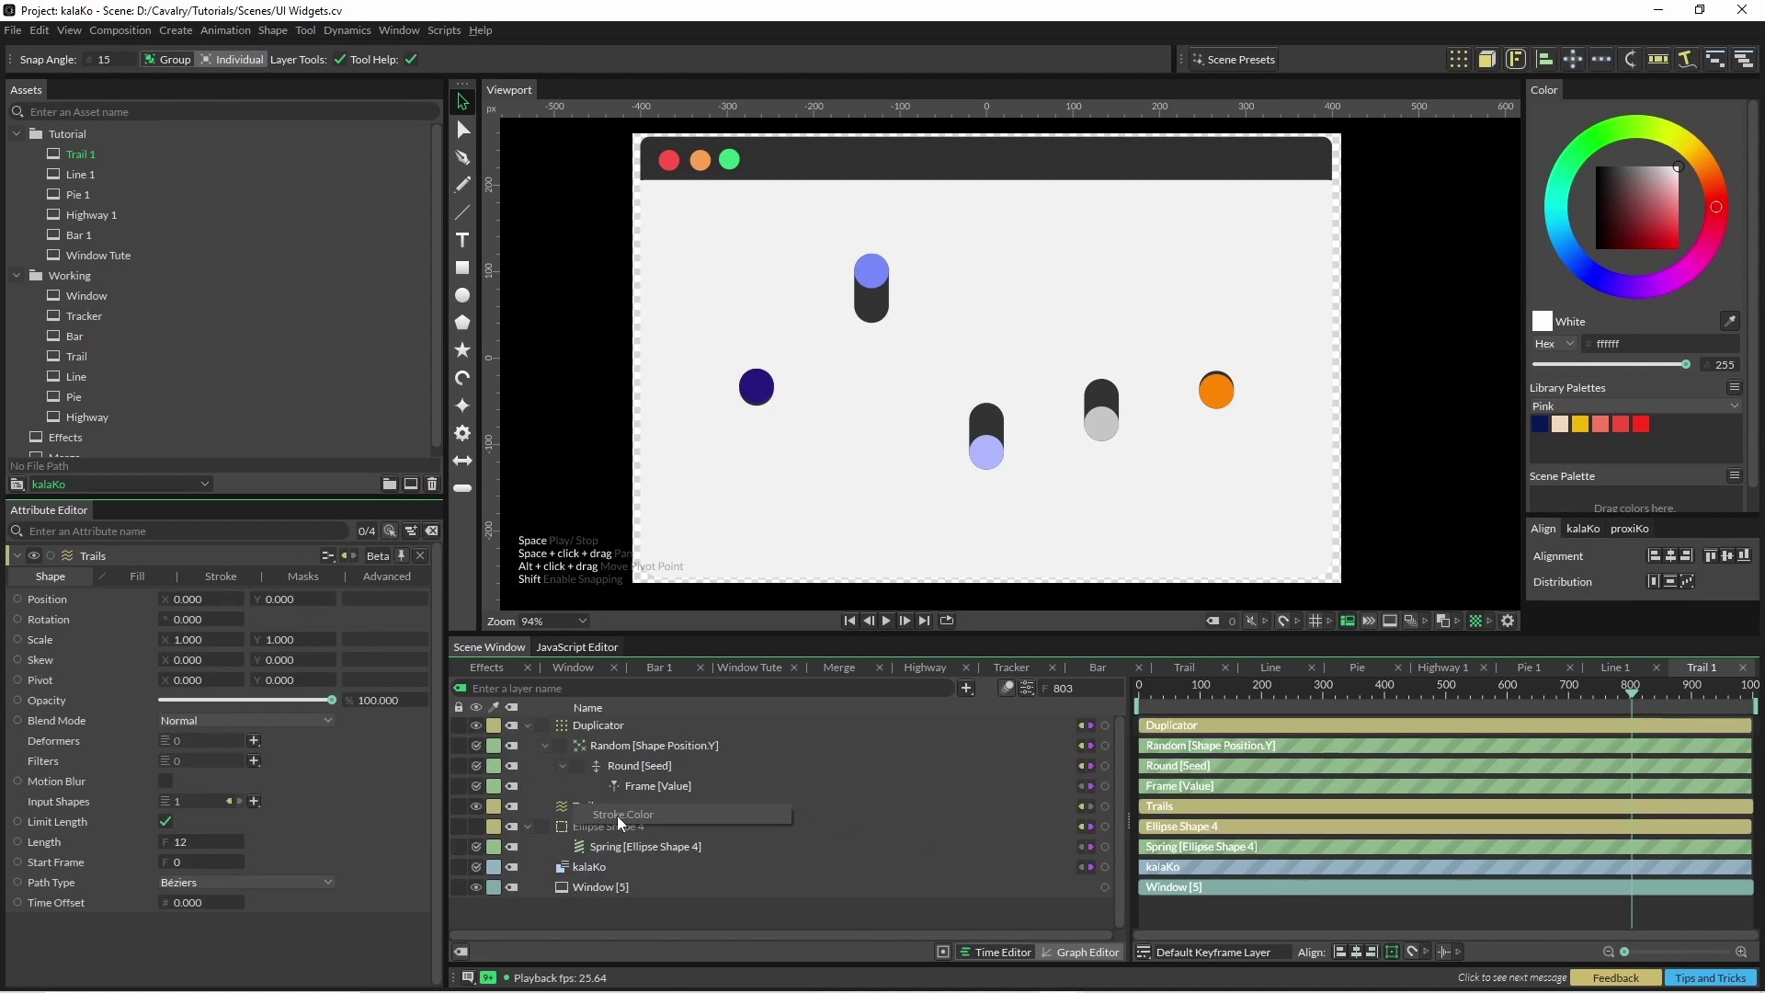
{"action": "left_click", "coordinate": [616, 814]}
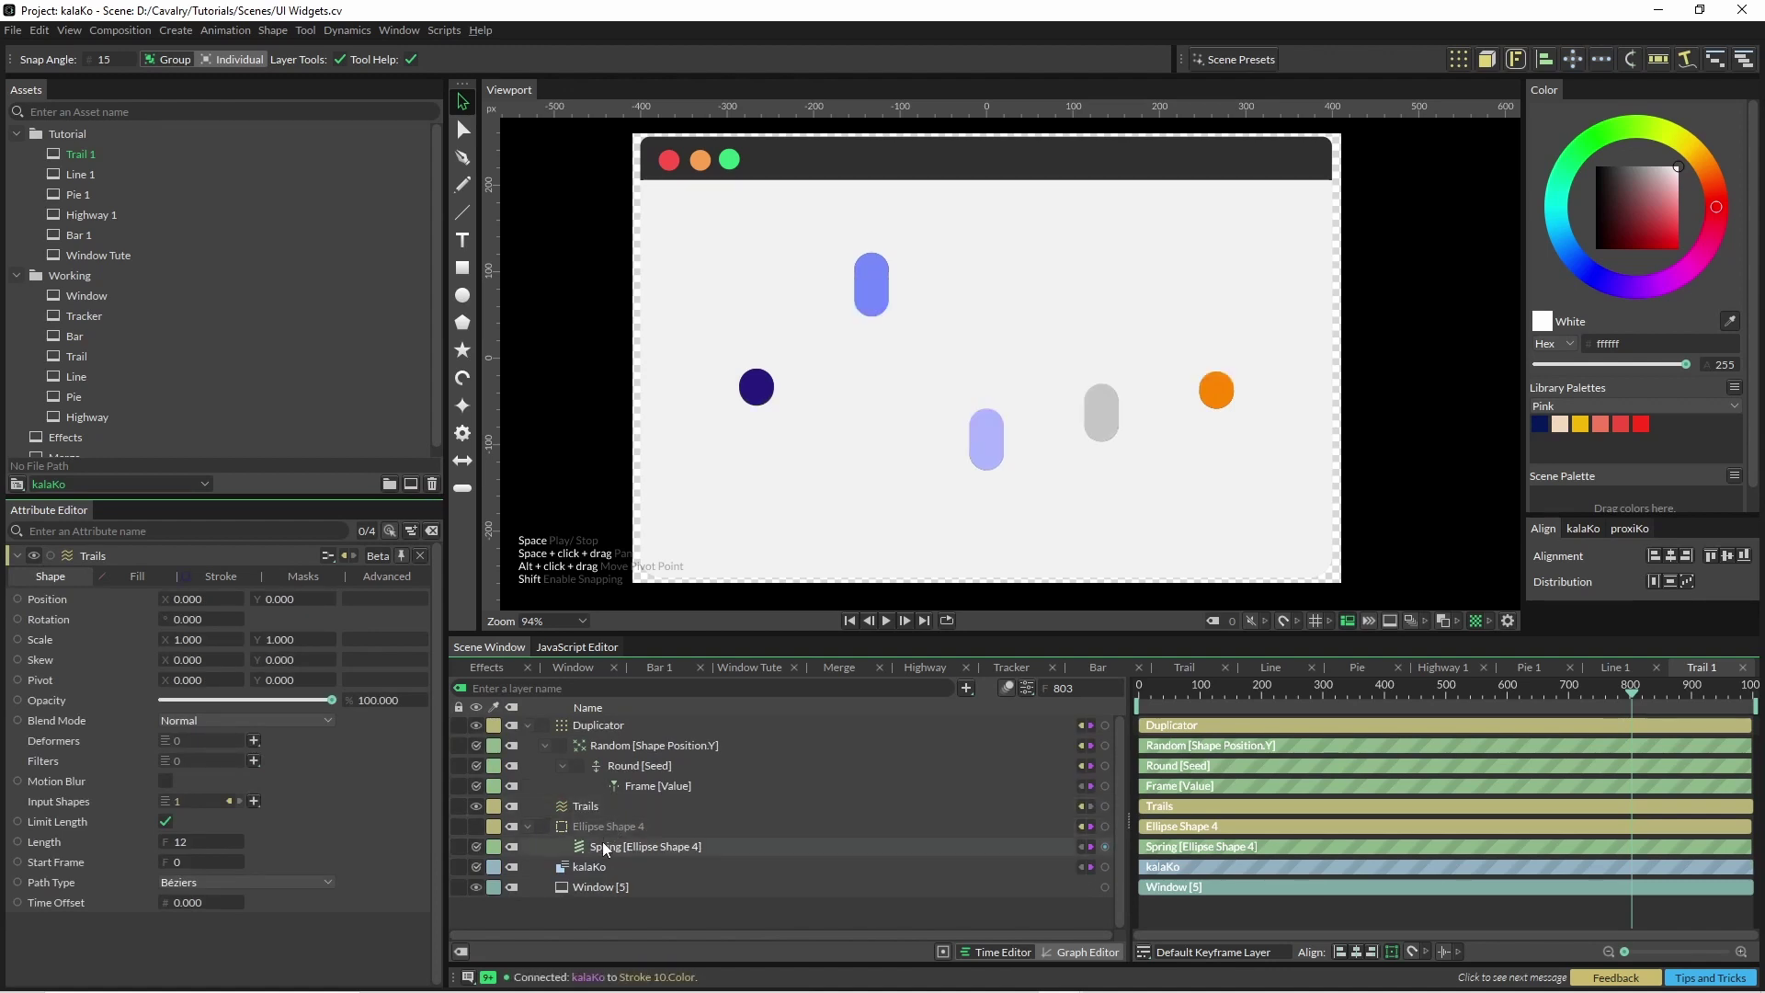
{"action": "left_click", "coordinate": [599, 812]}
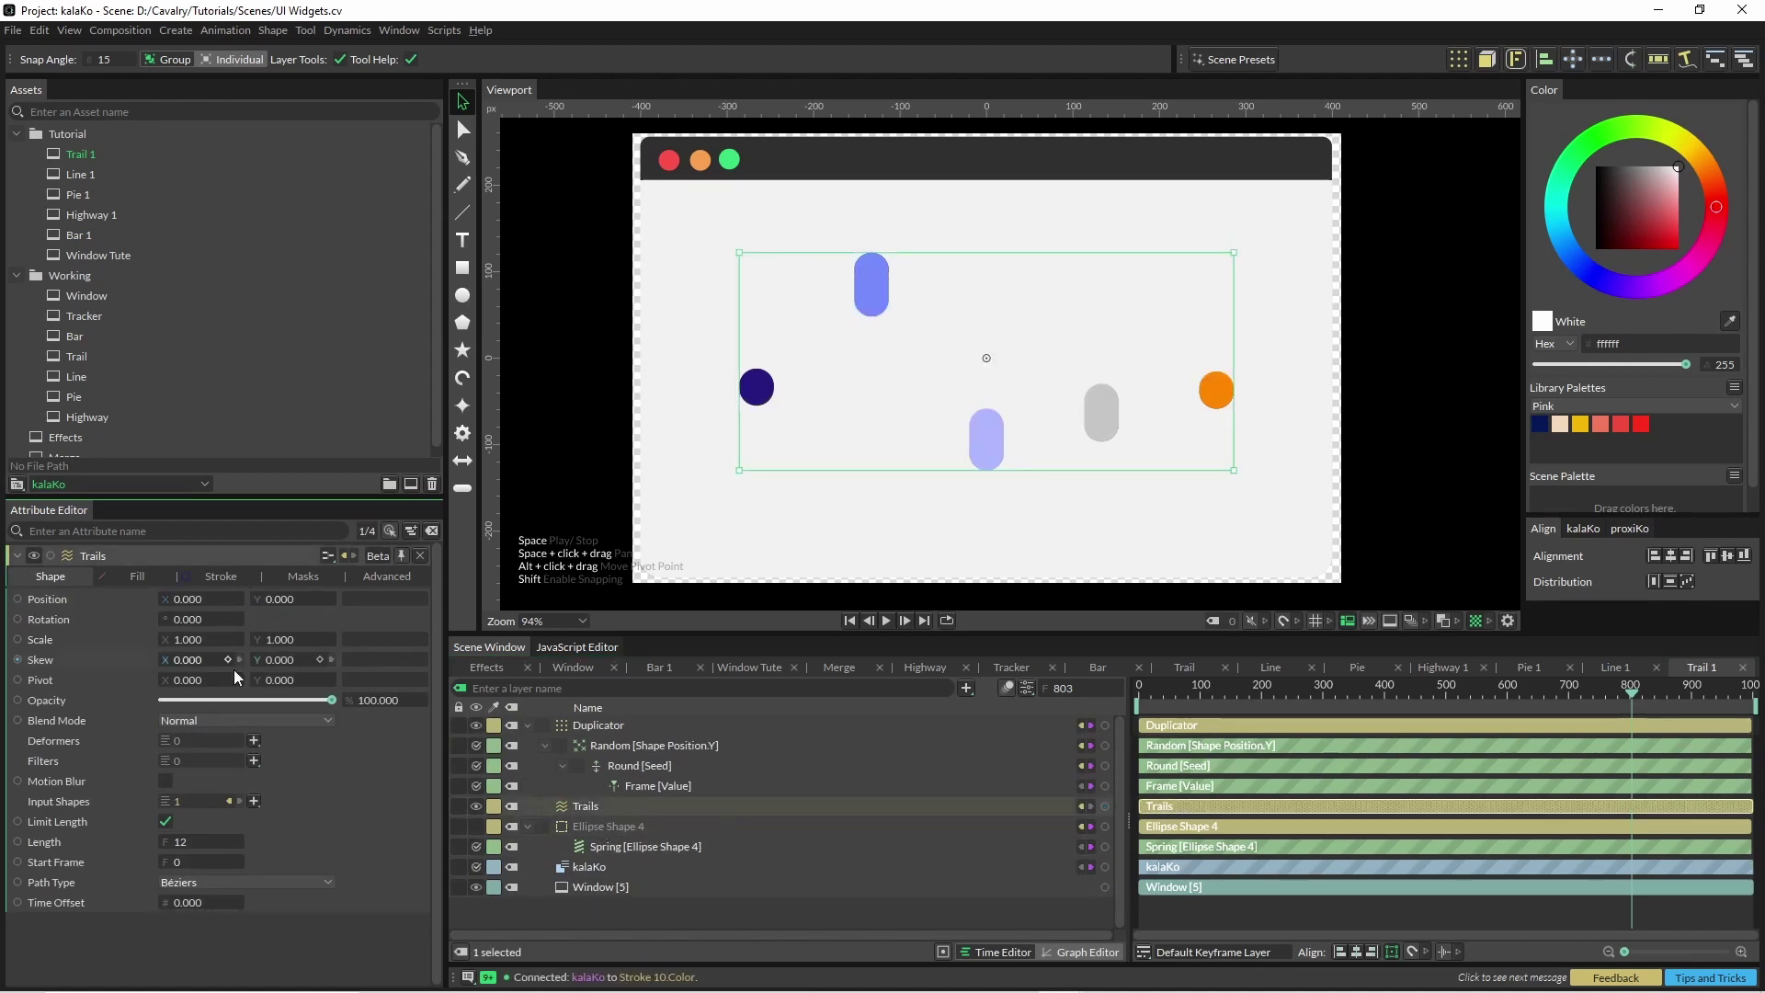
{"action": "left_click_drag", "start_coordinate": [309, 703], "coordinate": [247, 697]}
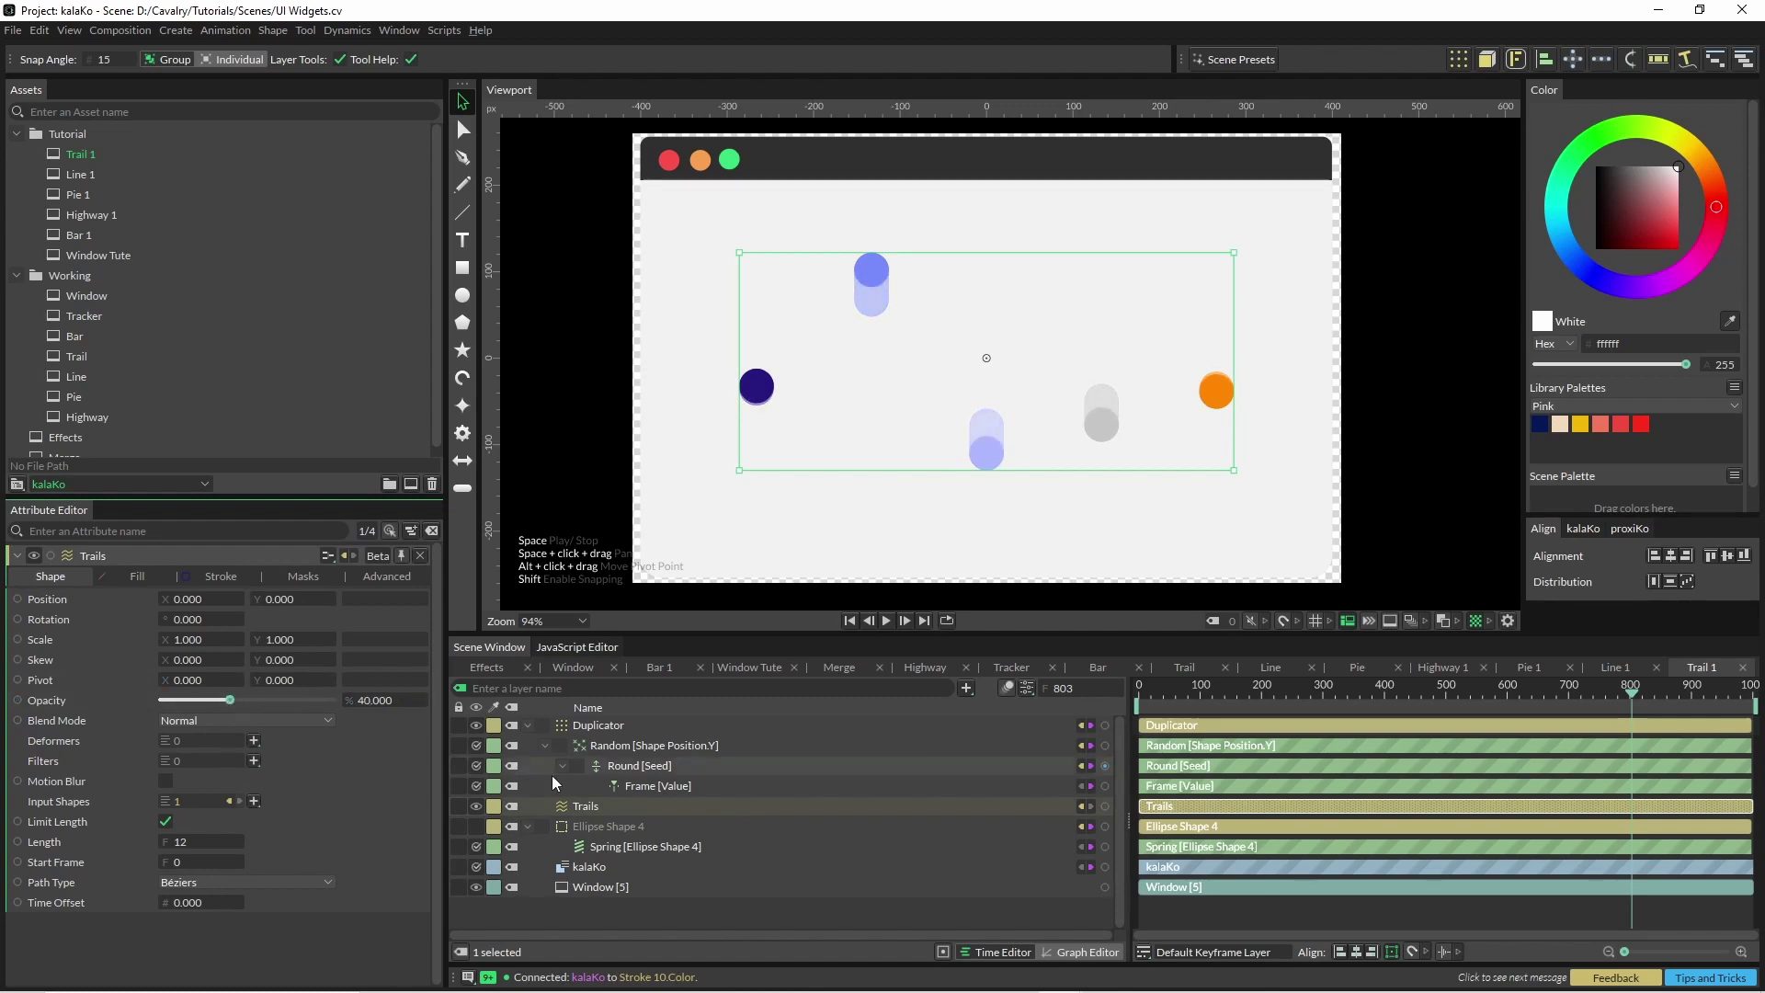
{"action": "left_click", "coordinate": [505, 487]}
Shorten the trail length to 10 and replay the animation from frame 0
{"action": "key", "text": "space"}
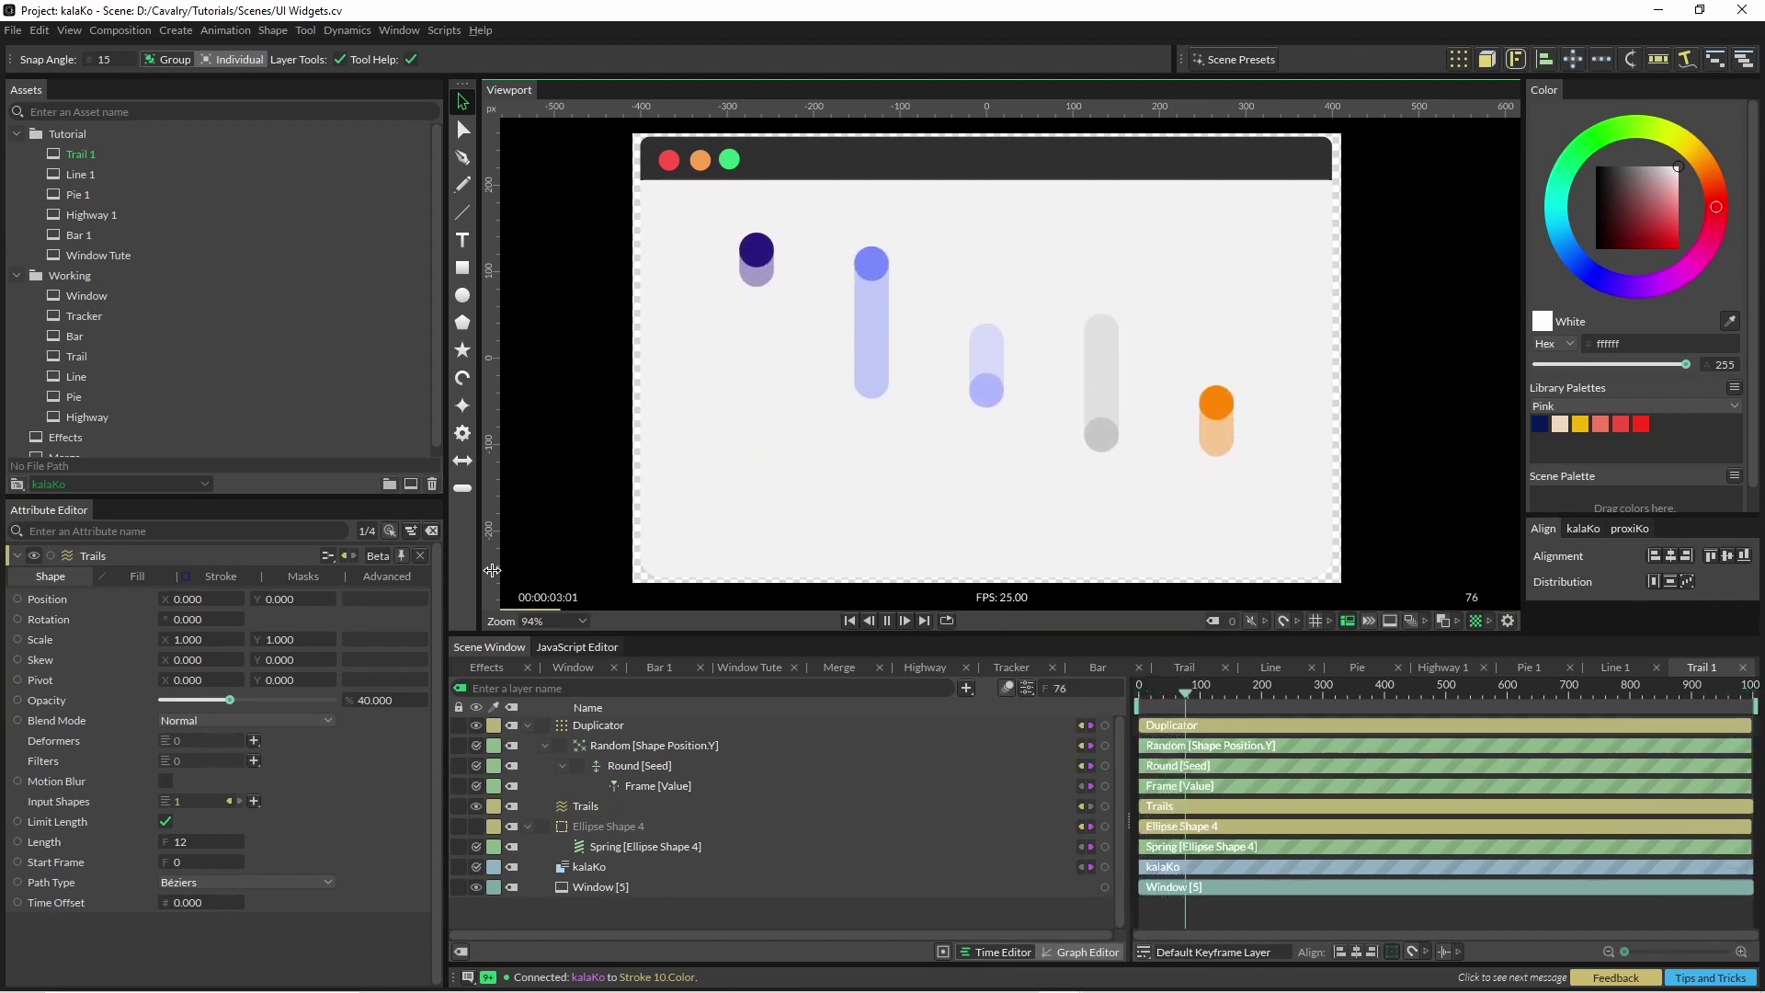
{"action": "key", "text": "space"}
{"action": "left_click", "coordinate": [593, 811]}
{"action": "left_click", "coordinate": [195, 842]}
{"action": "key", "text": "BackSpace"}
{"action": "type", "text": "0"}
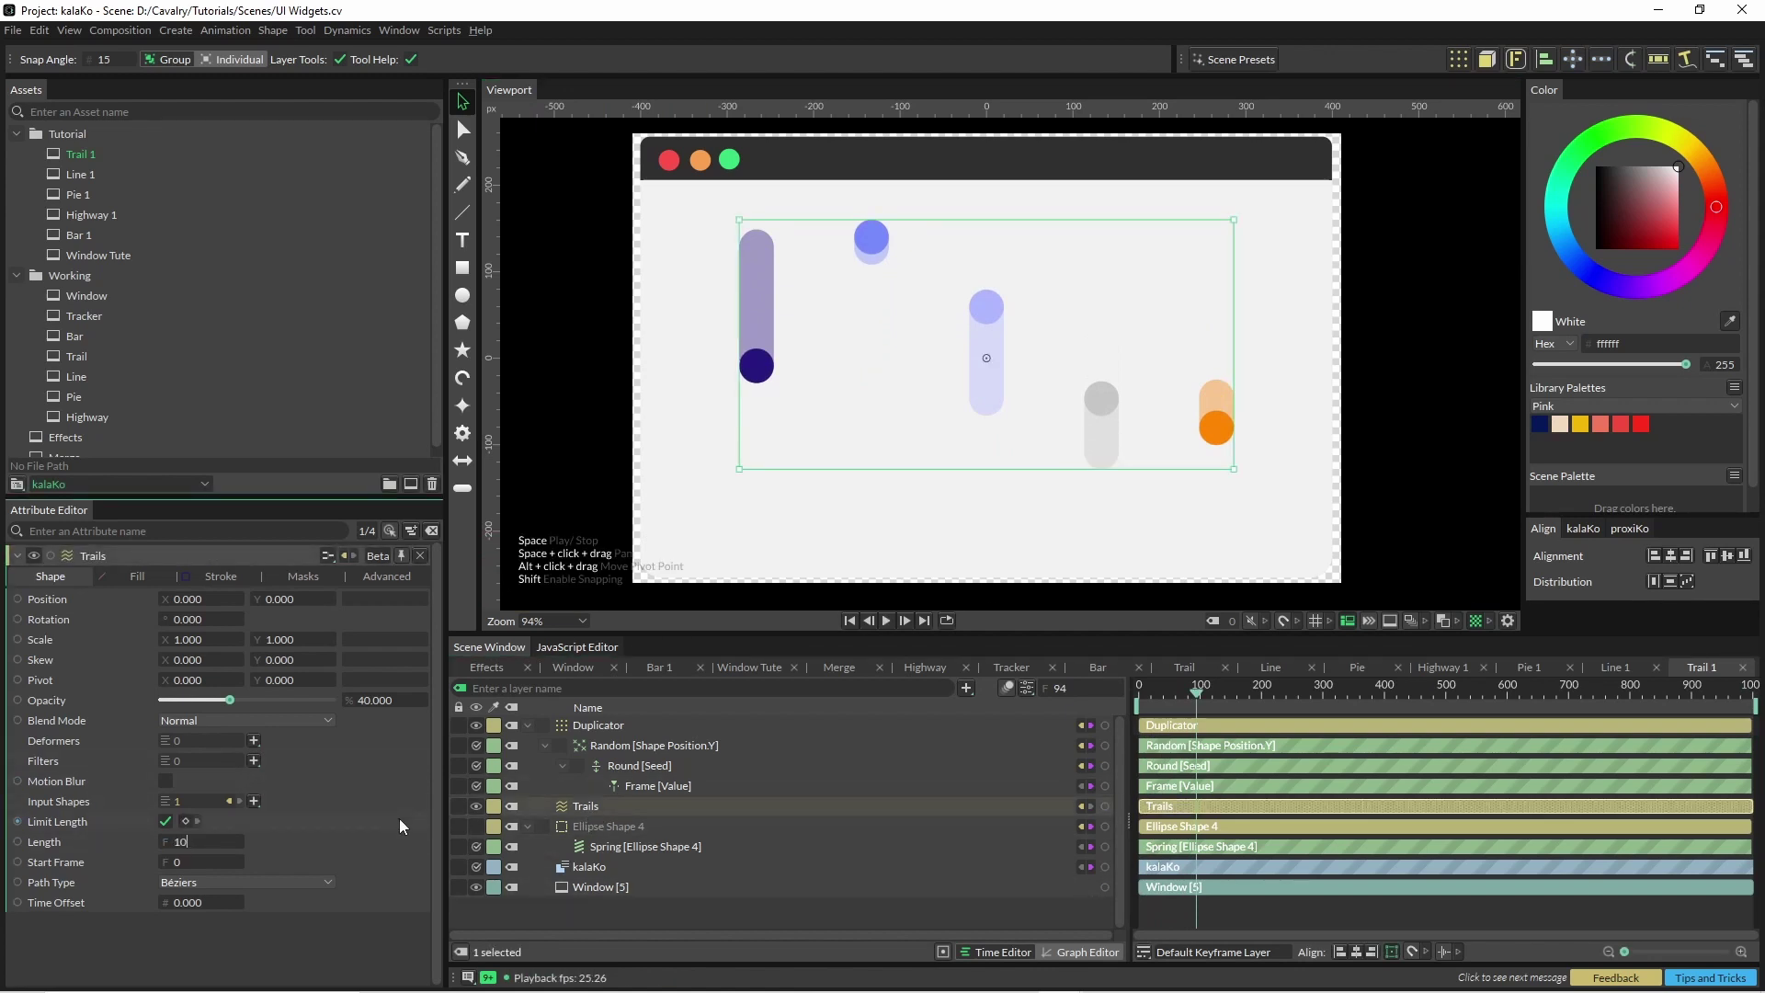
{"action": "key", "text": "space"}
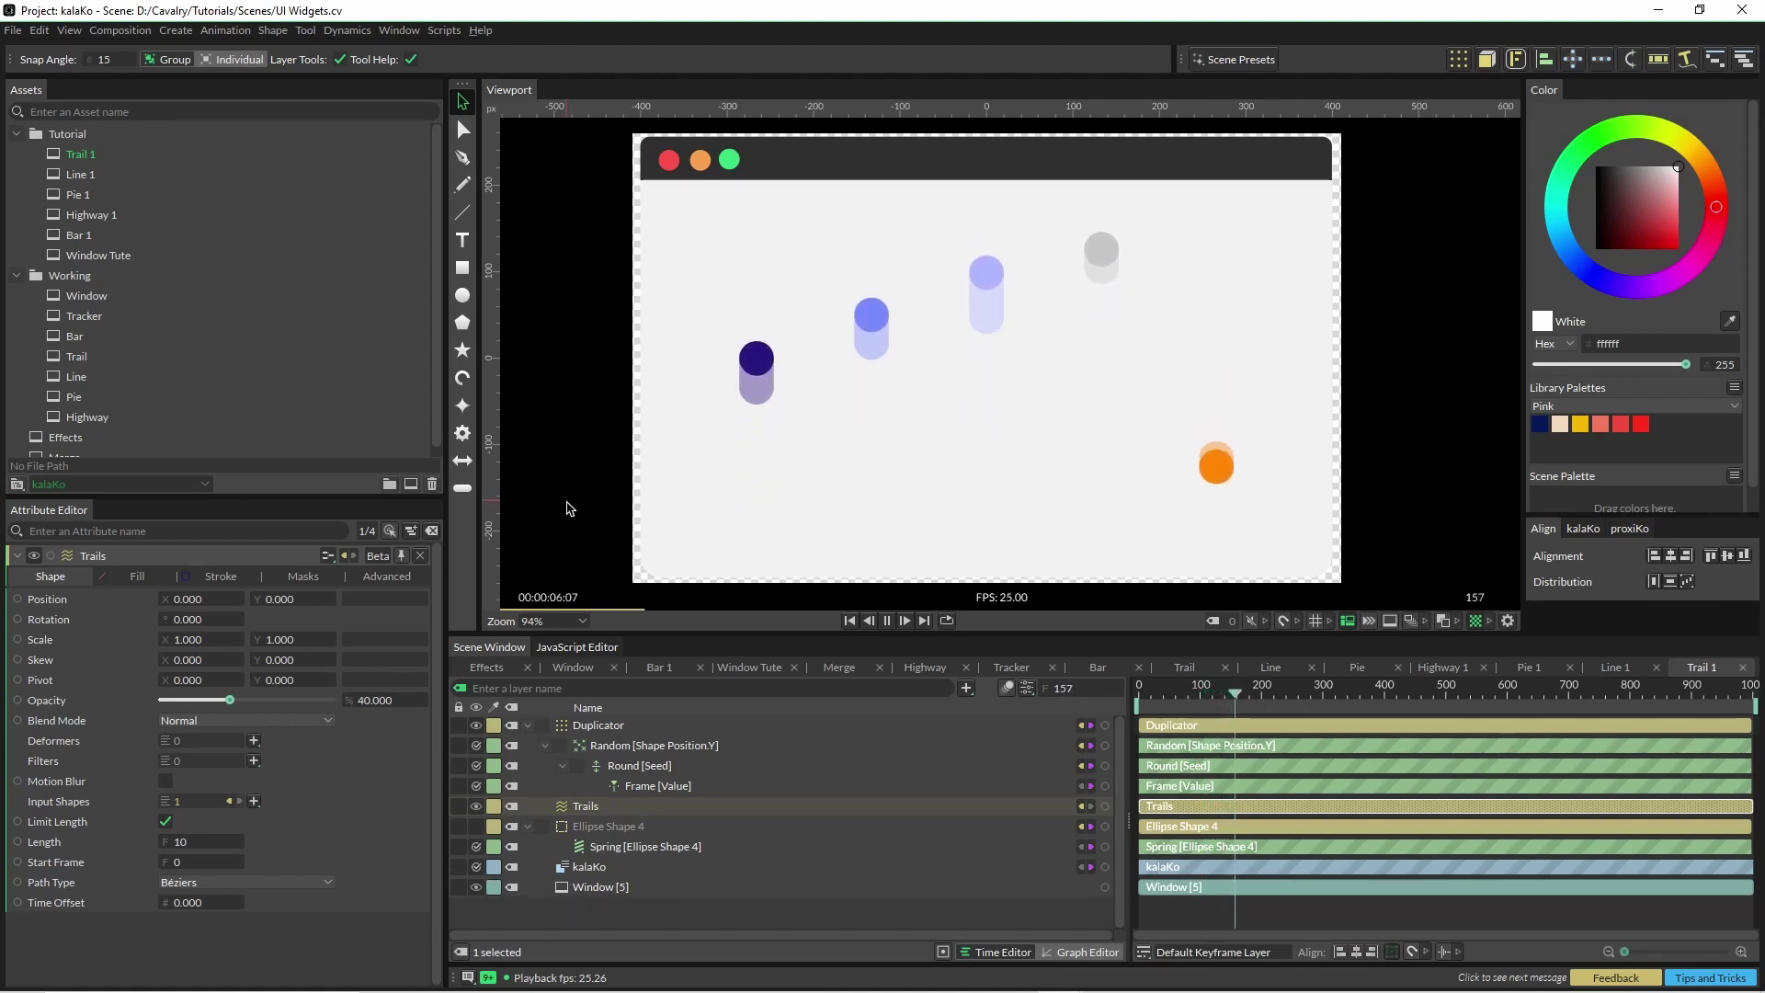
{"action": "key", "text": "space"}
{"action": "left_click", "coordinate": [652, 765]}
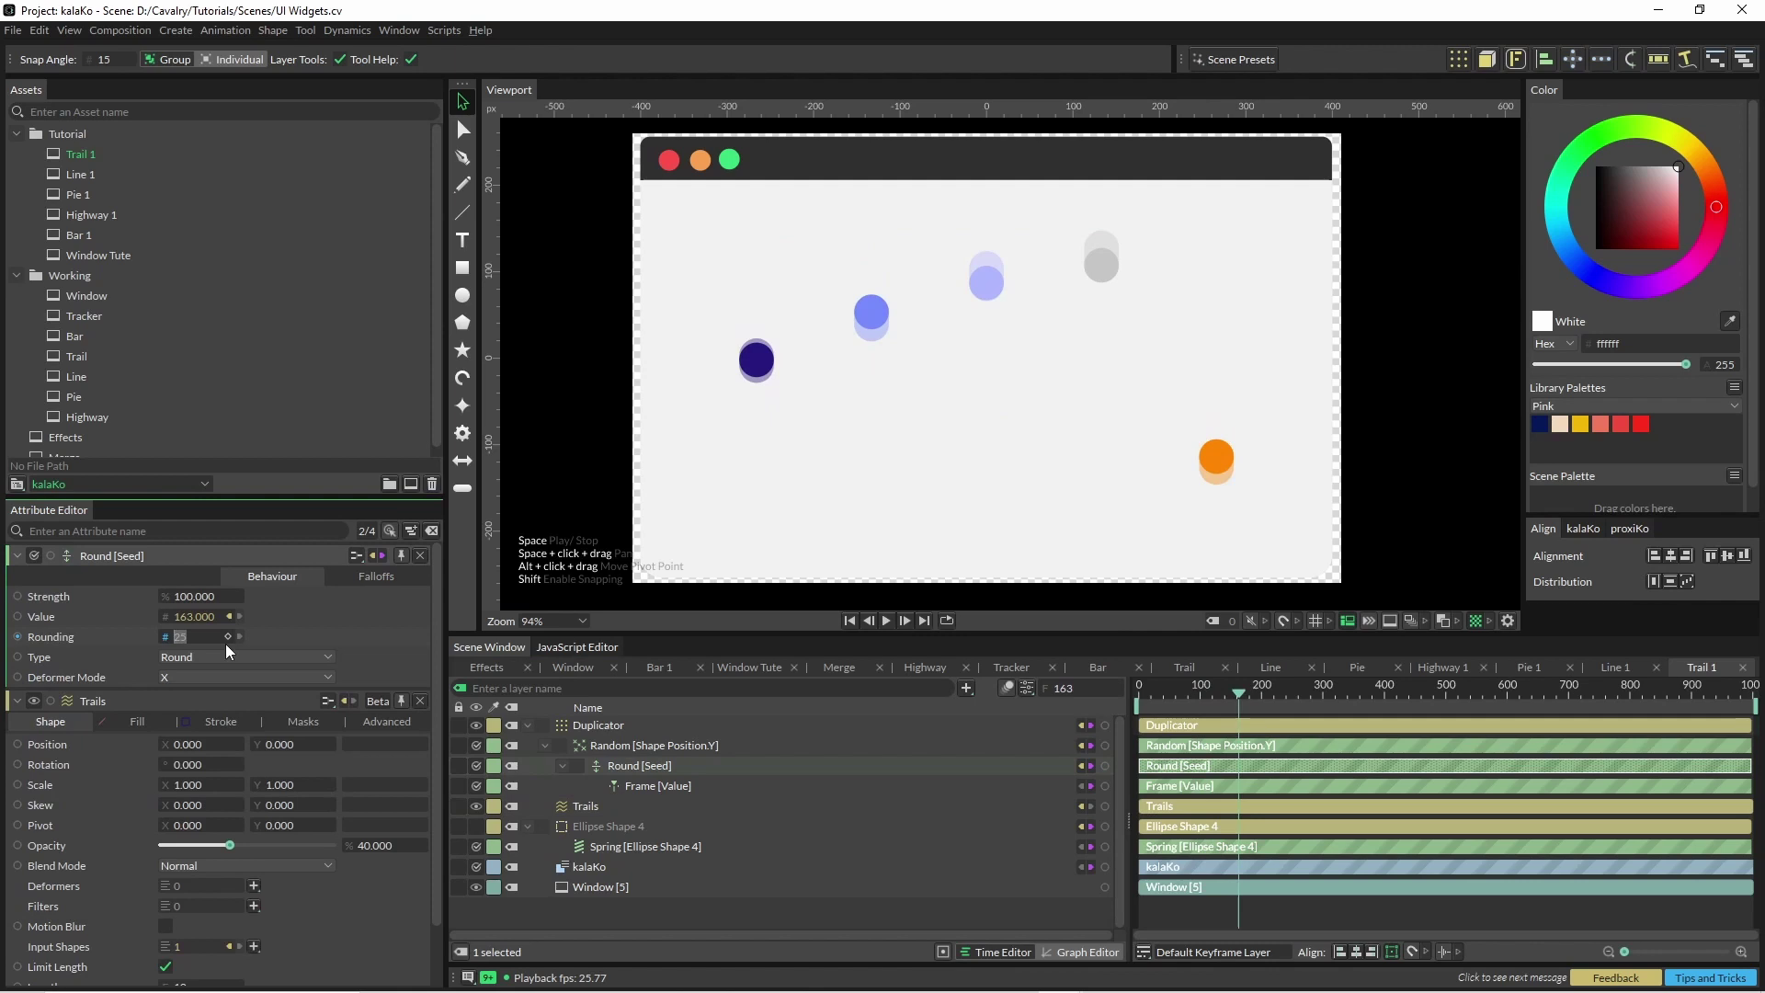
{"action": "left_click", "coordinate": [849, 621]}
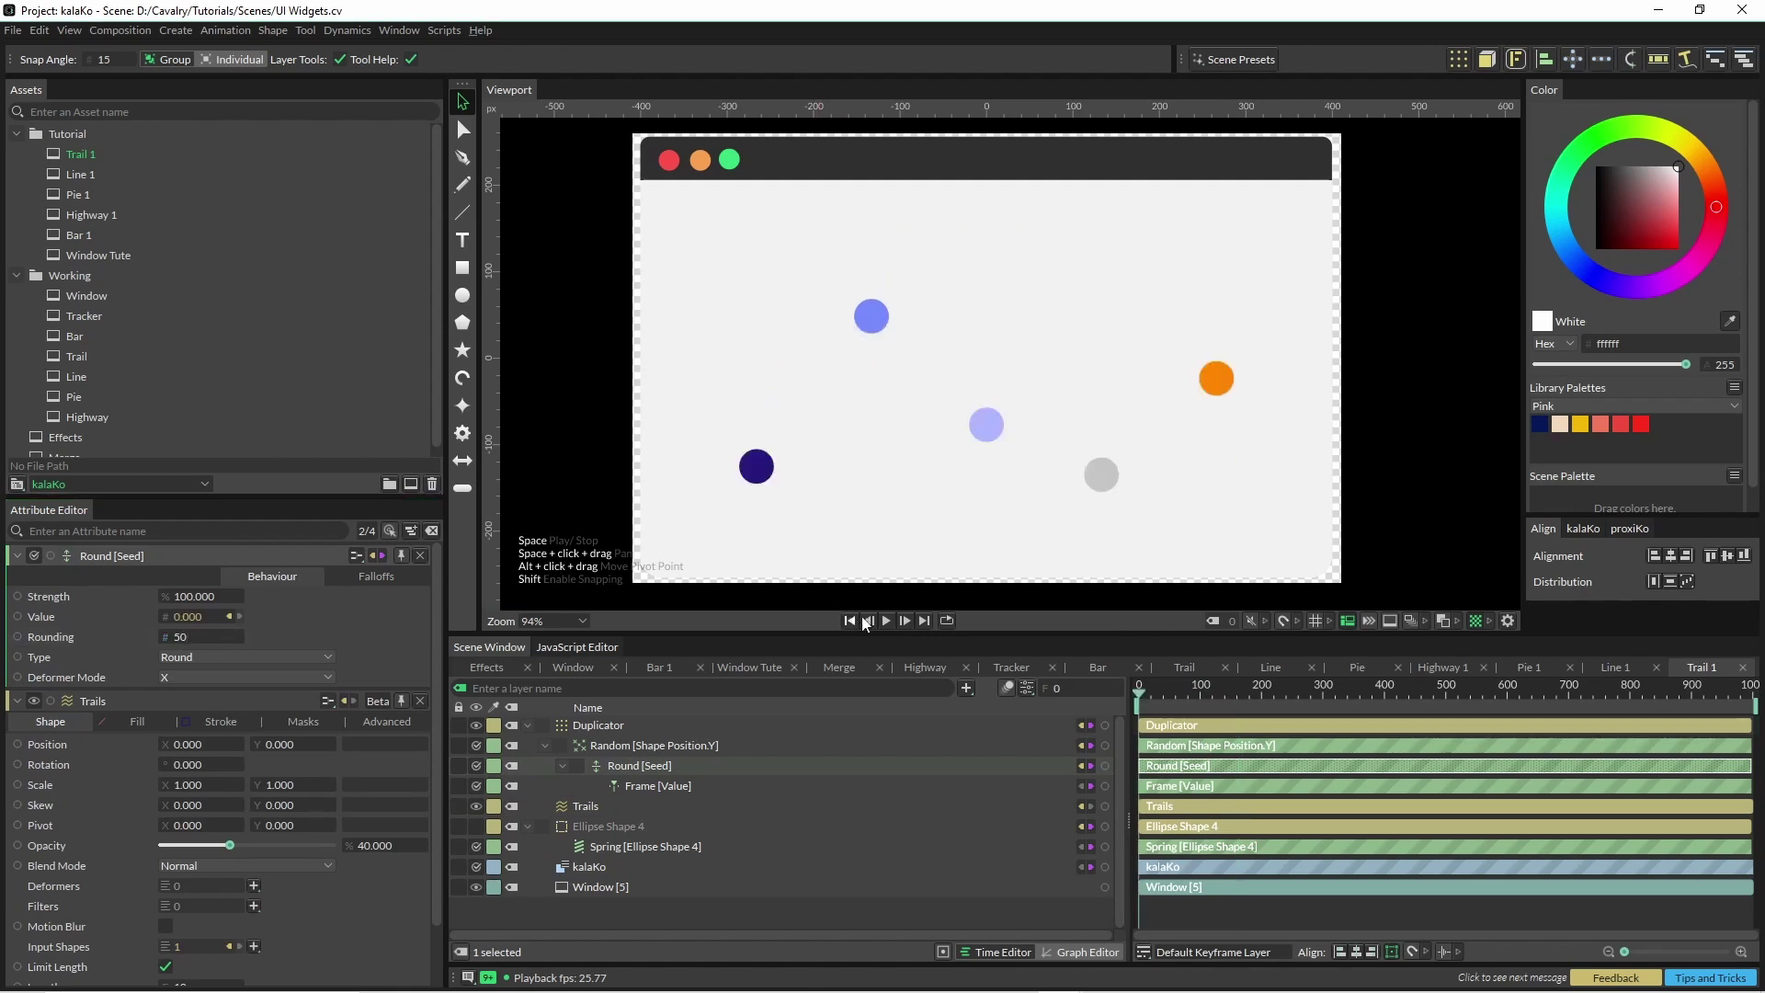
{"action": "left_click", "coordinate": [887, 621]}
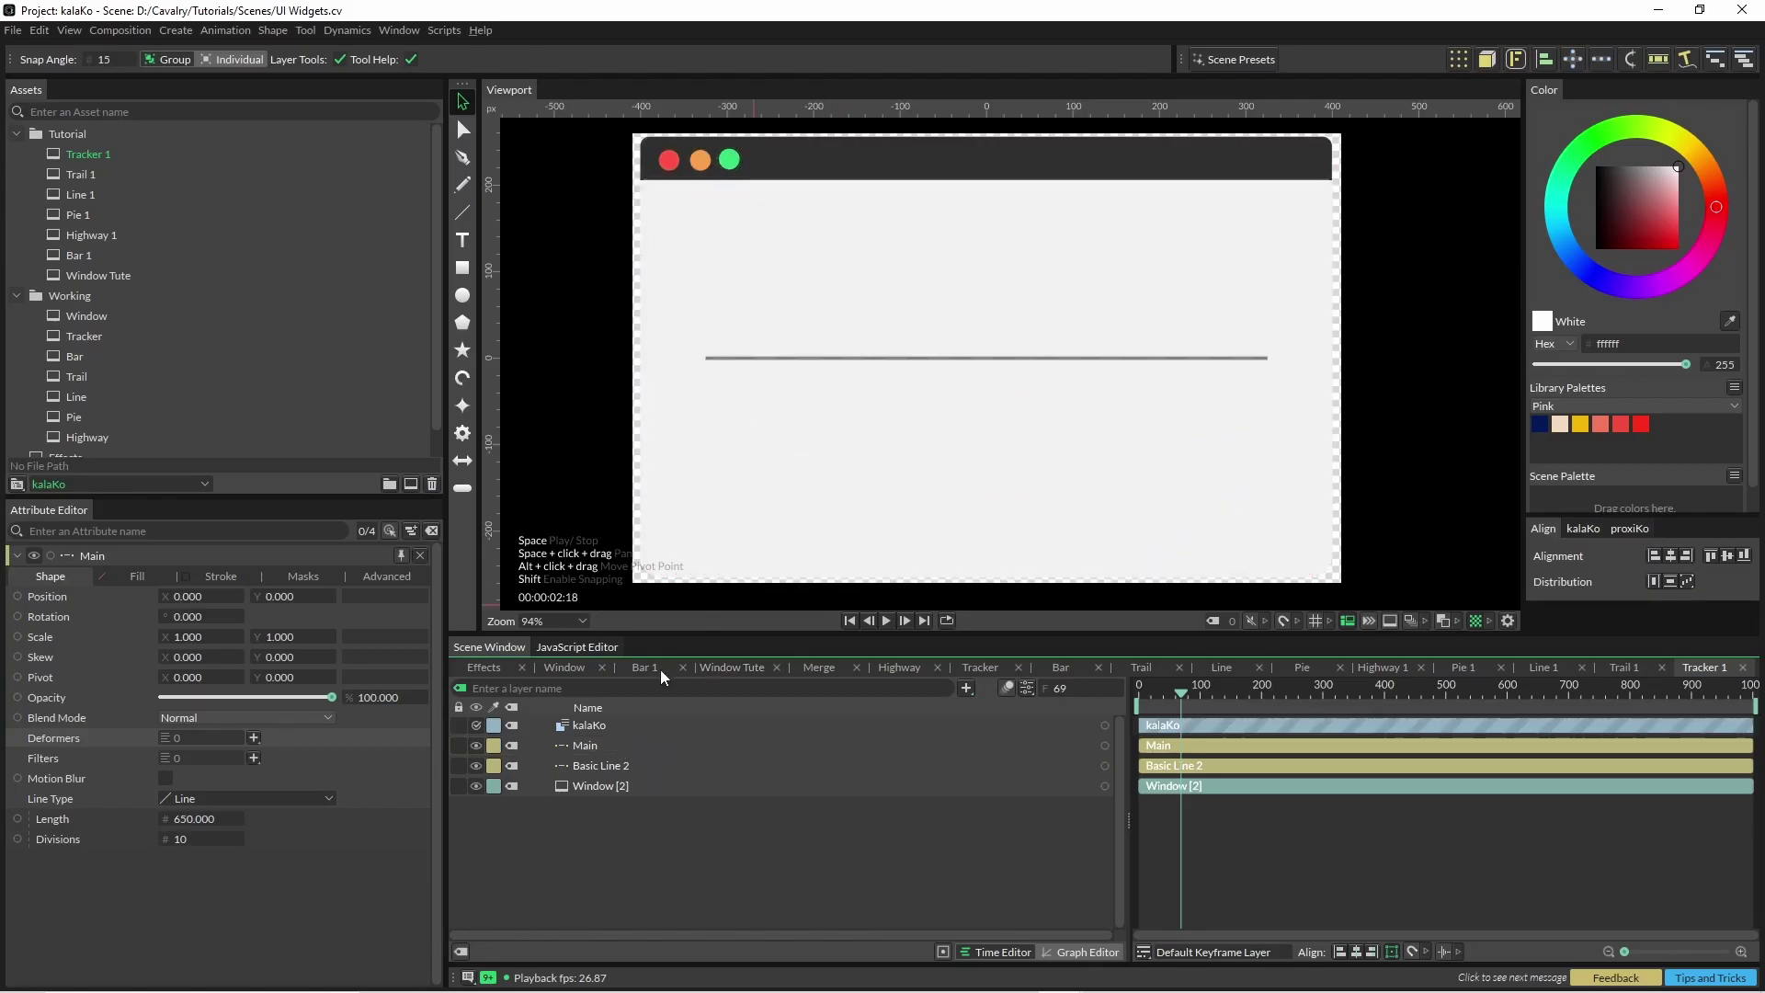
Add a Noise deformer to Main with Min -75, Max 75 and Use Normals on
{"action": "left_click", "coordinate": [593, 746]}
{"action": "left_click", "coordinate": [255, 736]}
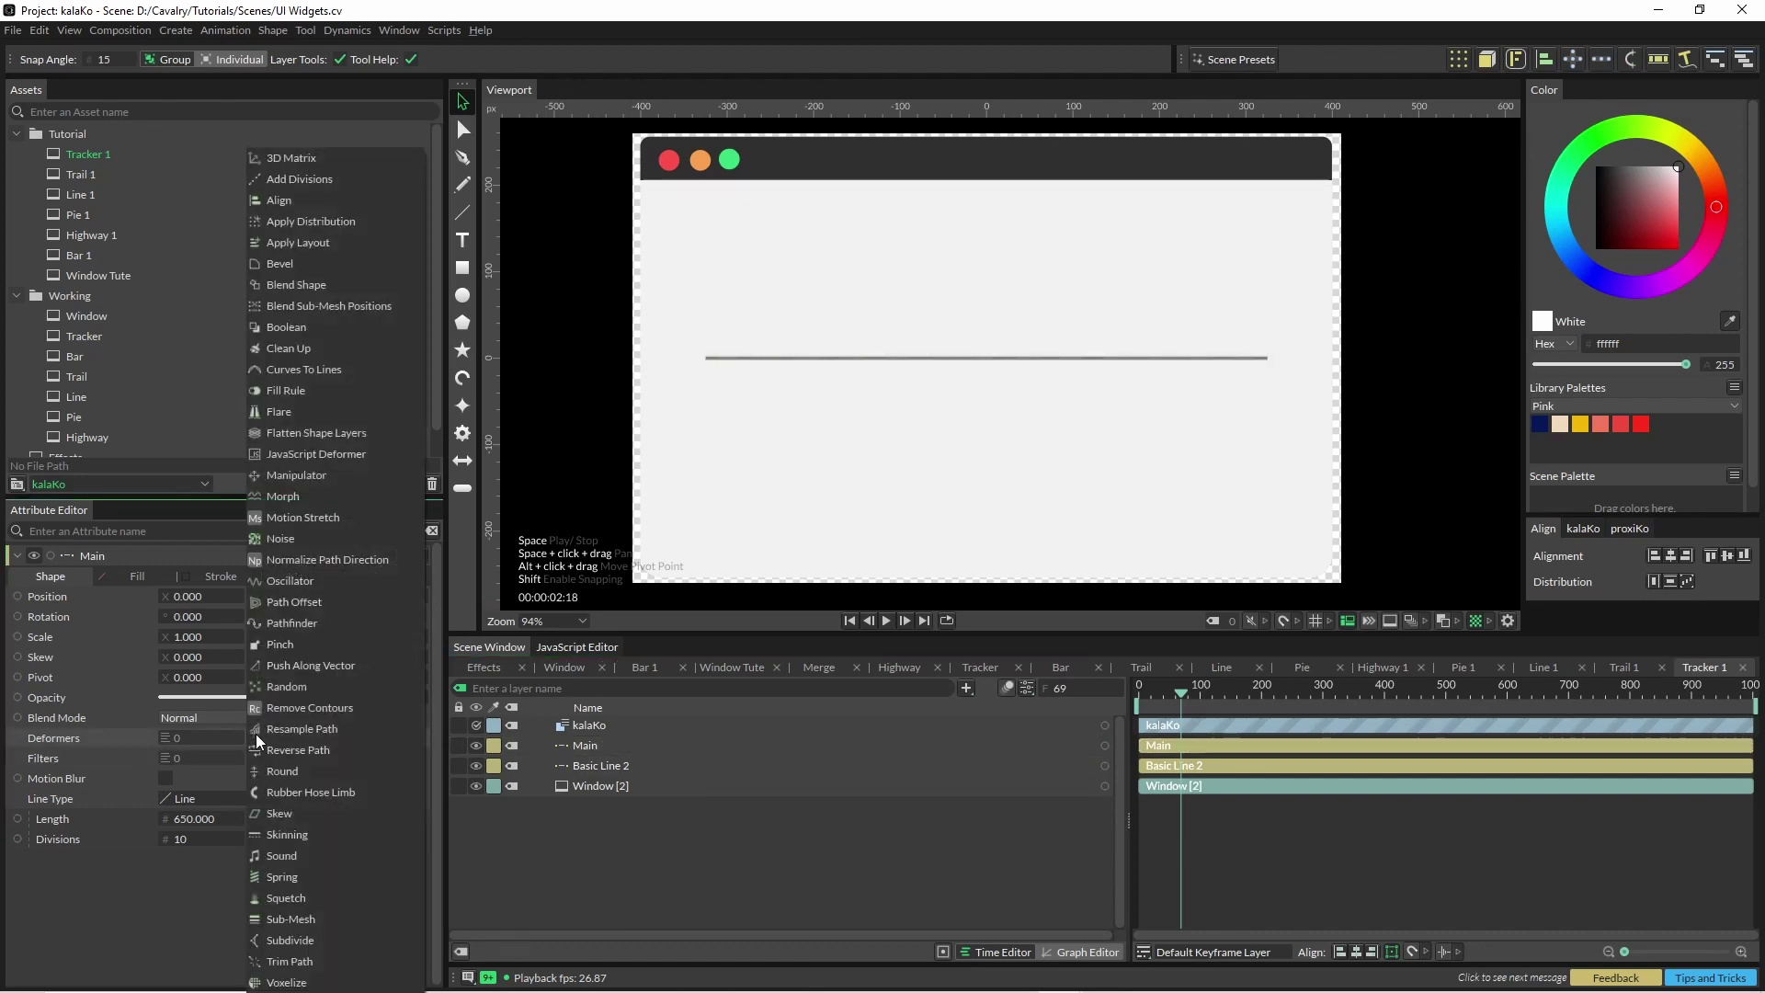
{"action": "left_click", "coordinate": [312, 538]}
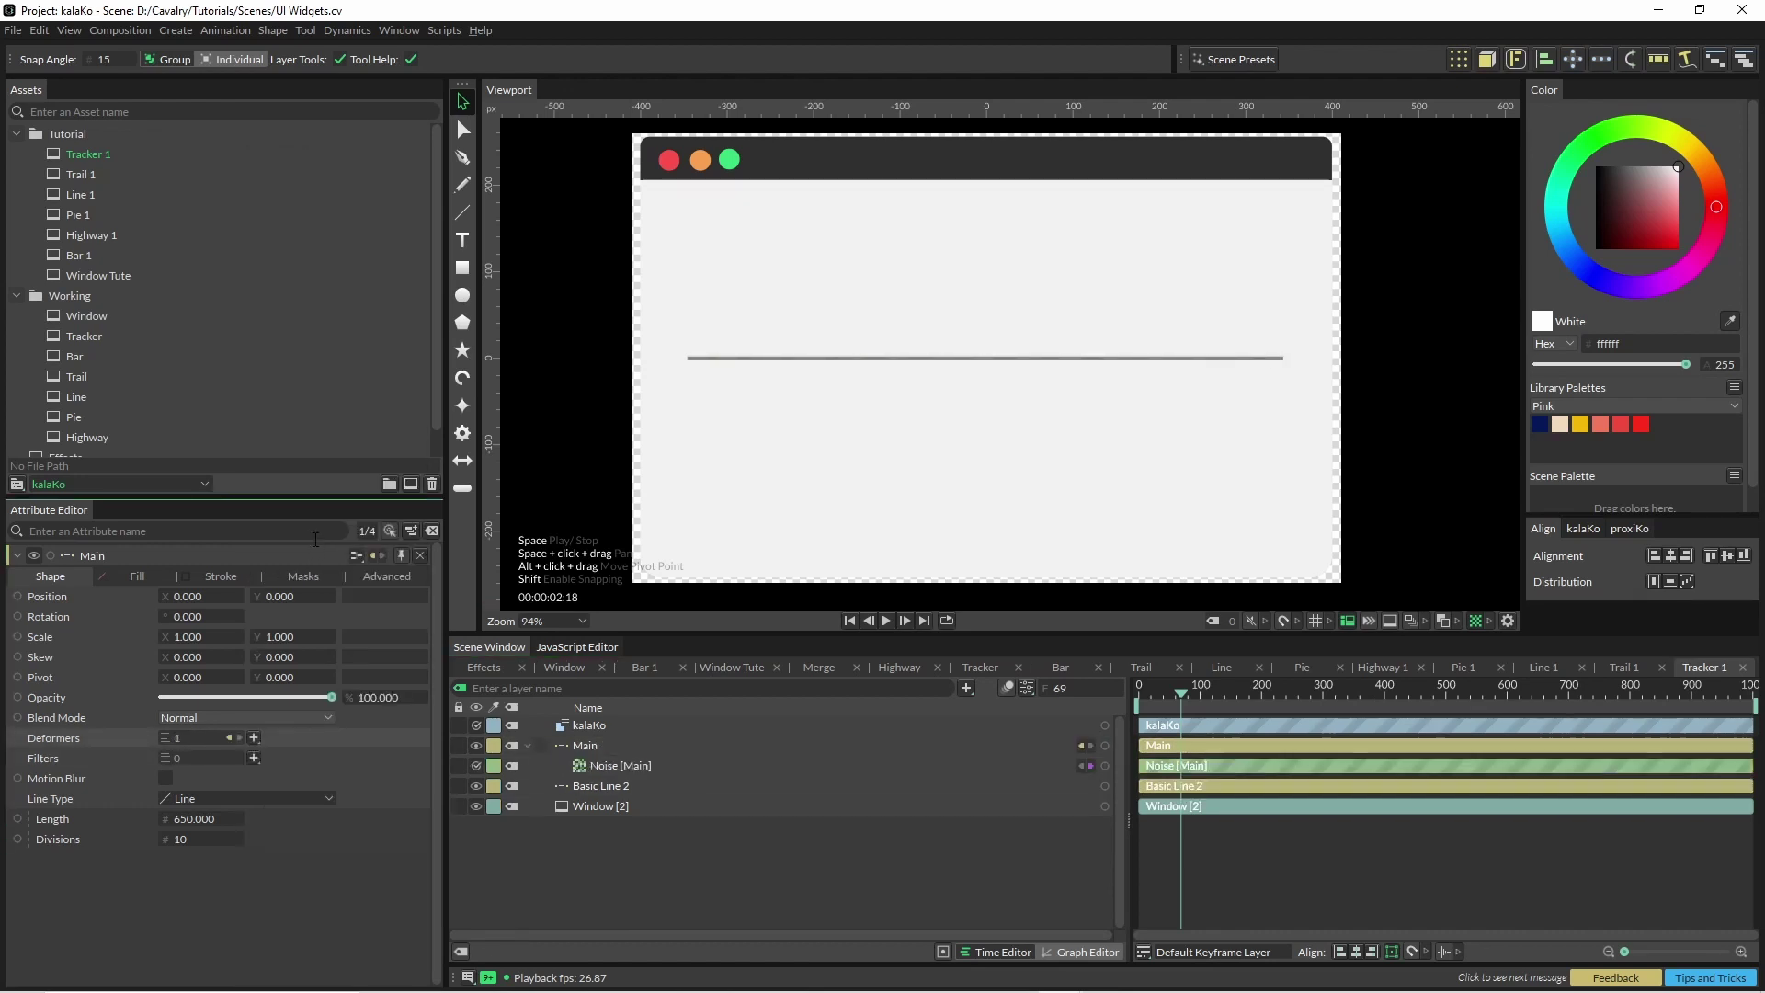
{"action": "left_click", "coordinate": [601, 765]}
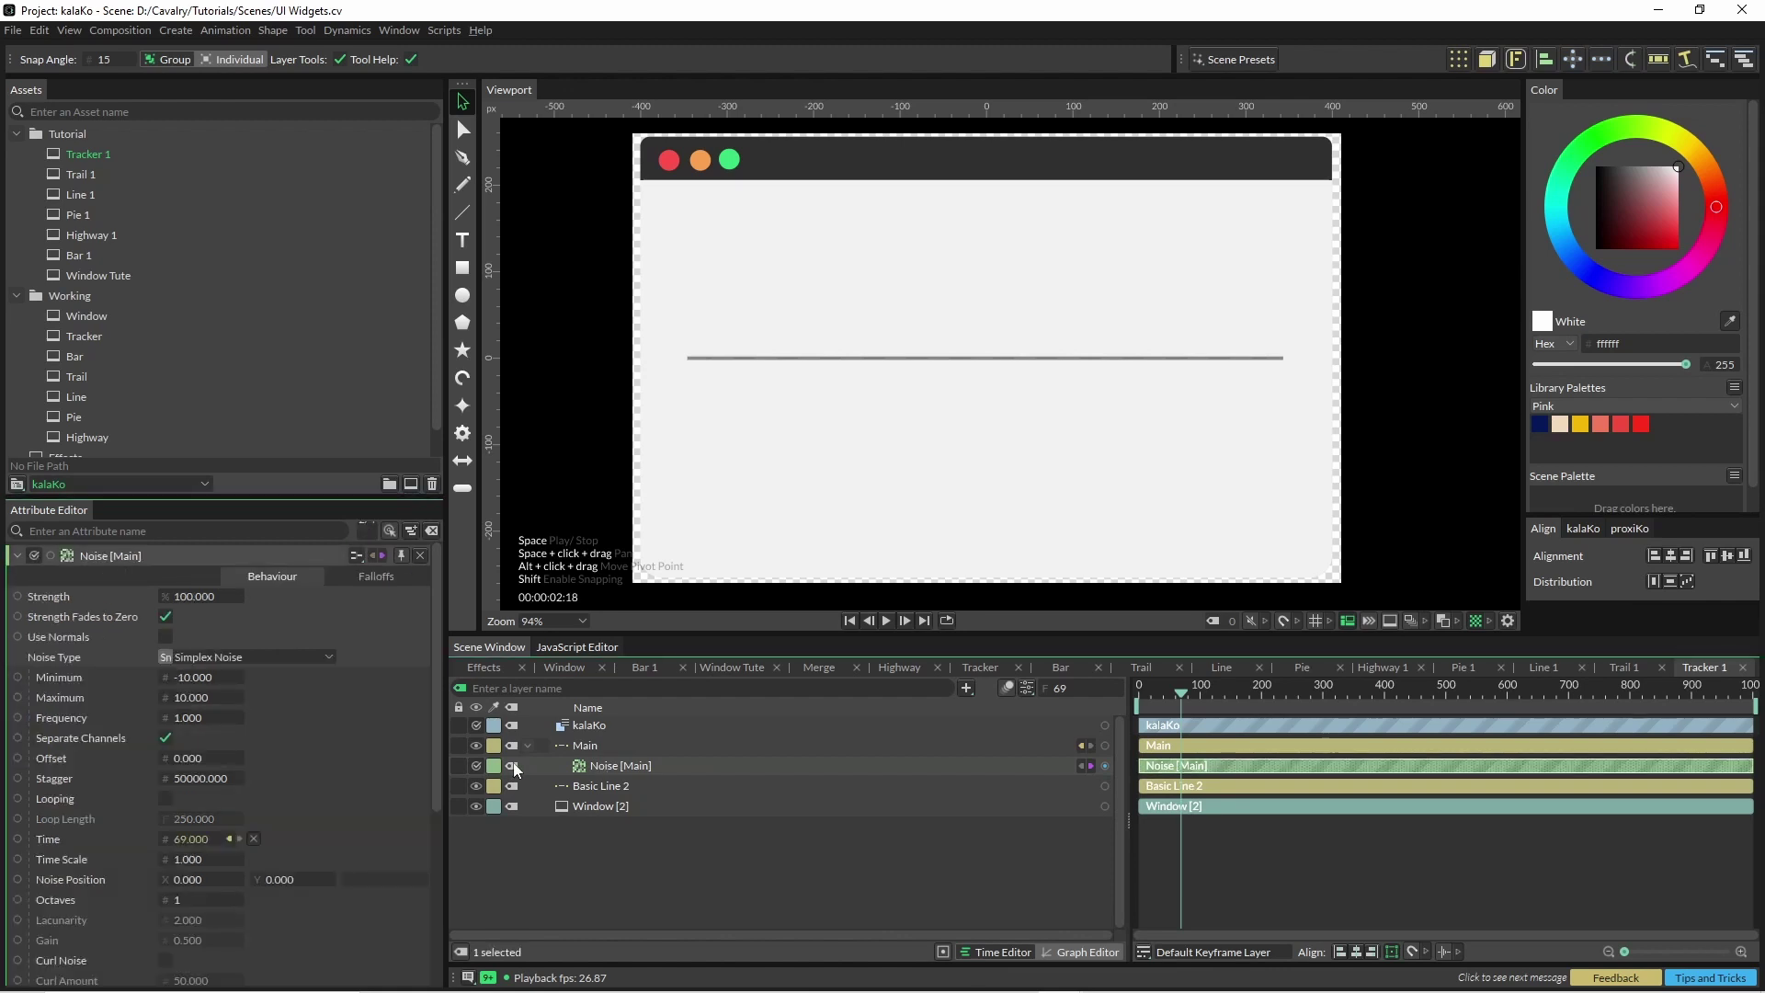
{"action": "left_click", "coordinate": [191, 697]}
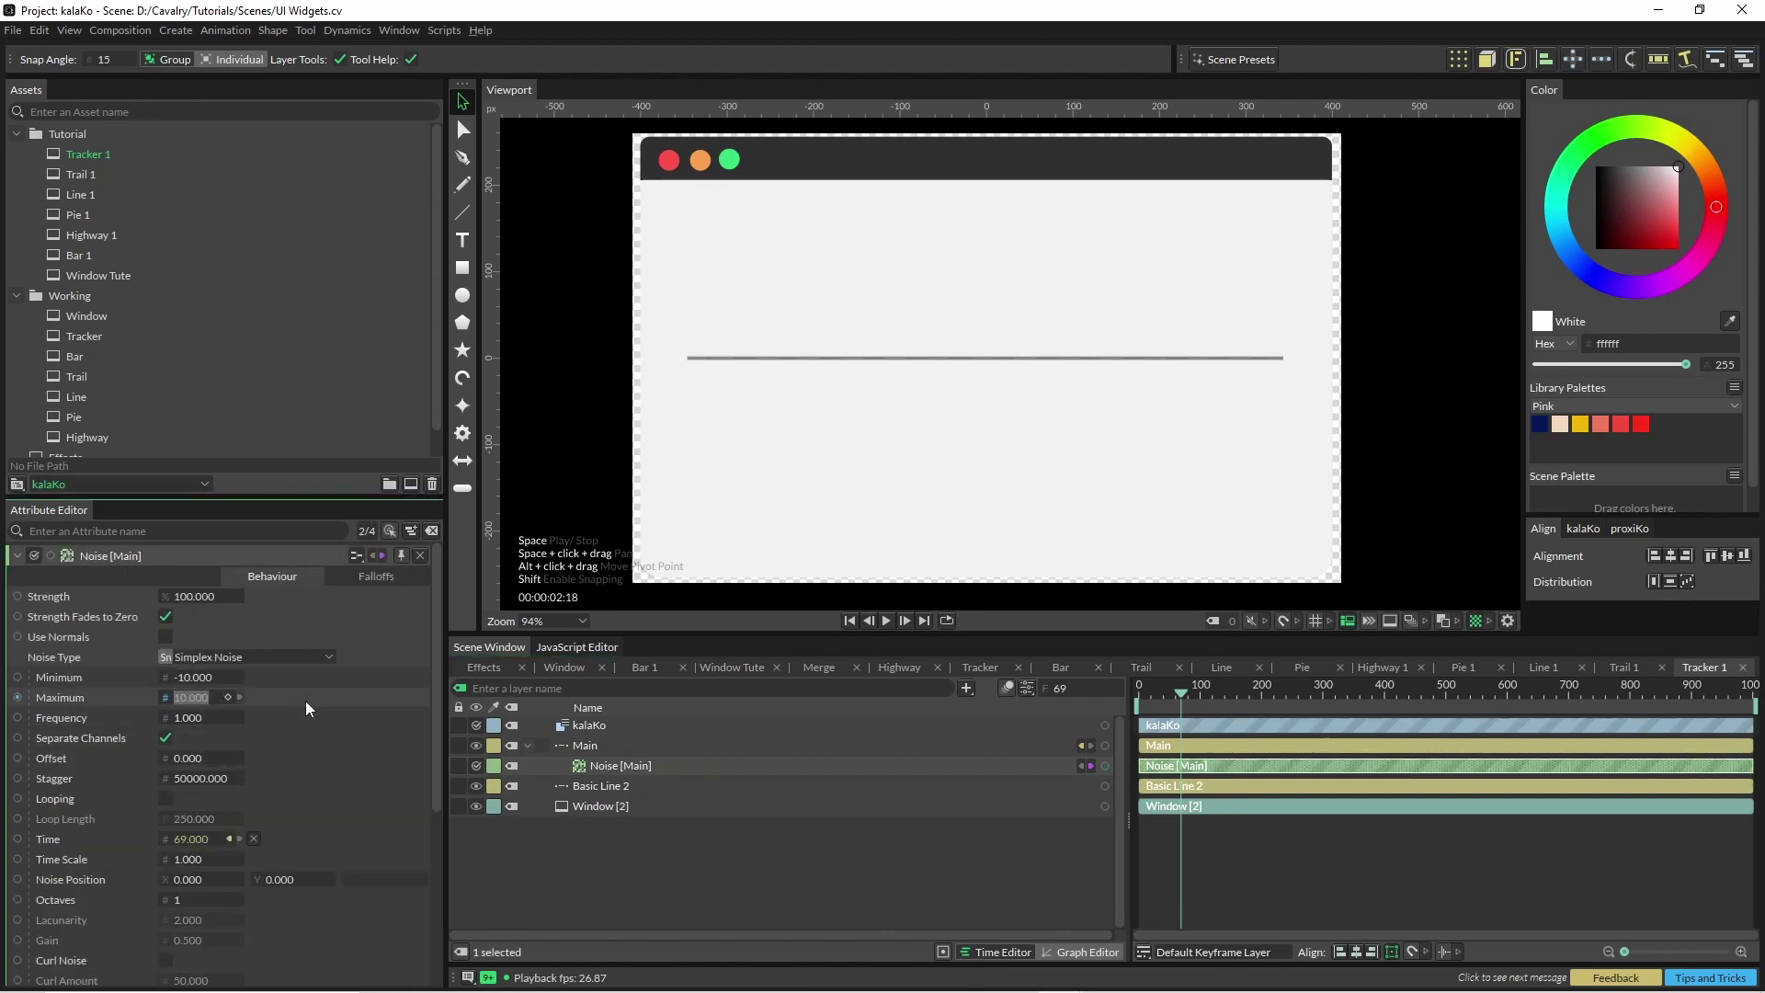
{"action": "type", "text": "75"}
{"action": "key", "text": "shift+Tab"}
{"action": "type", "text": "-75"}
{"action": "key", "text": "Return"}
{"action": "left_click", "coordinate": [166, 636]}
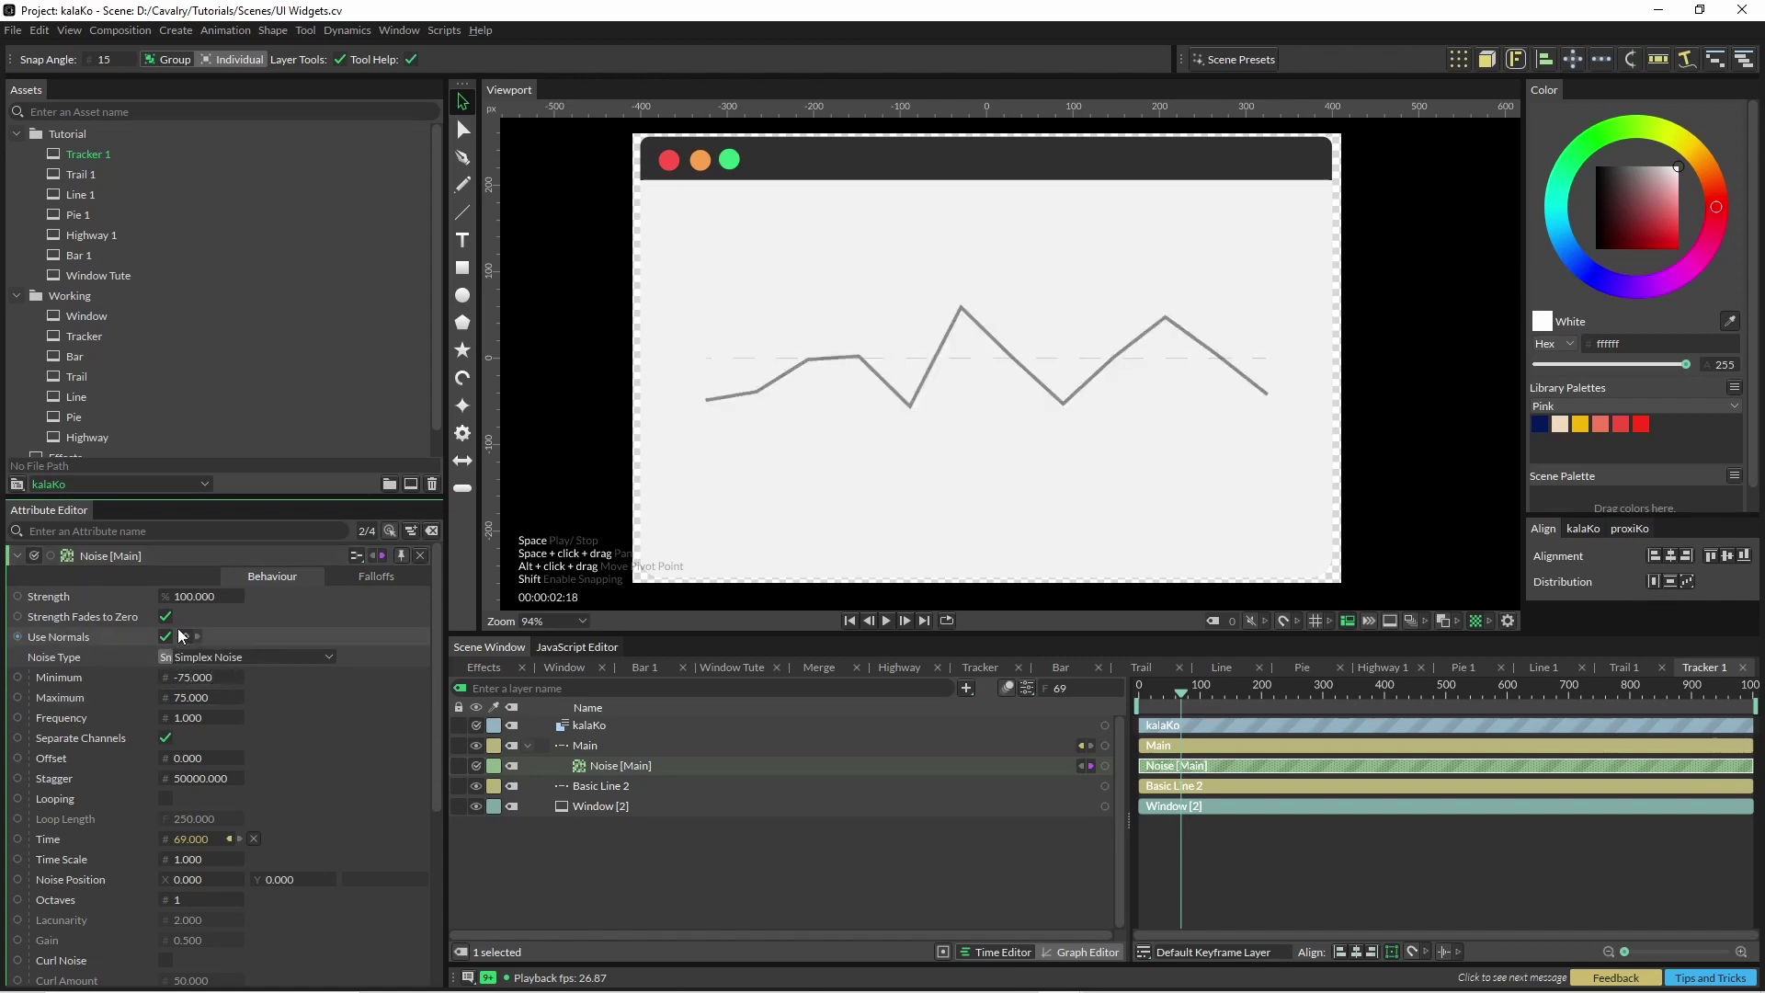
Hide the dashed Basic Line 2 and set the Main line to 25 divisions
{"action": "left_click", "coordinate": [477, 786]}
{"action": "key", "text": "space"}
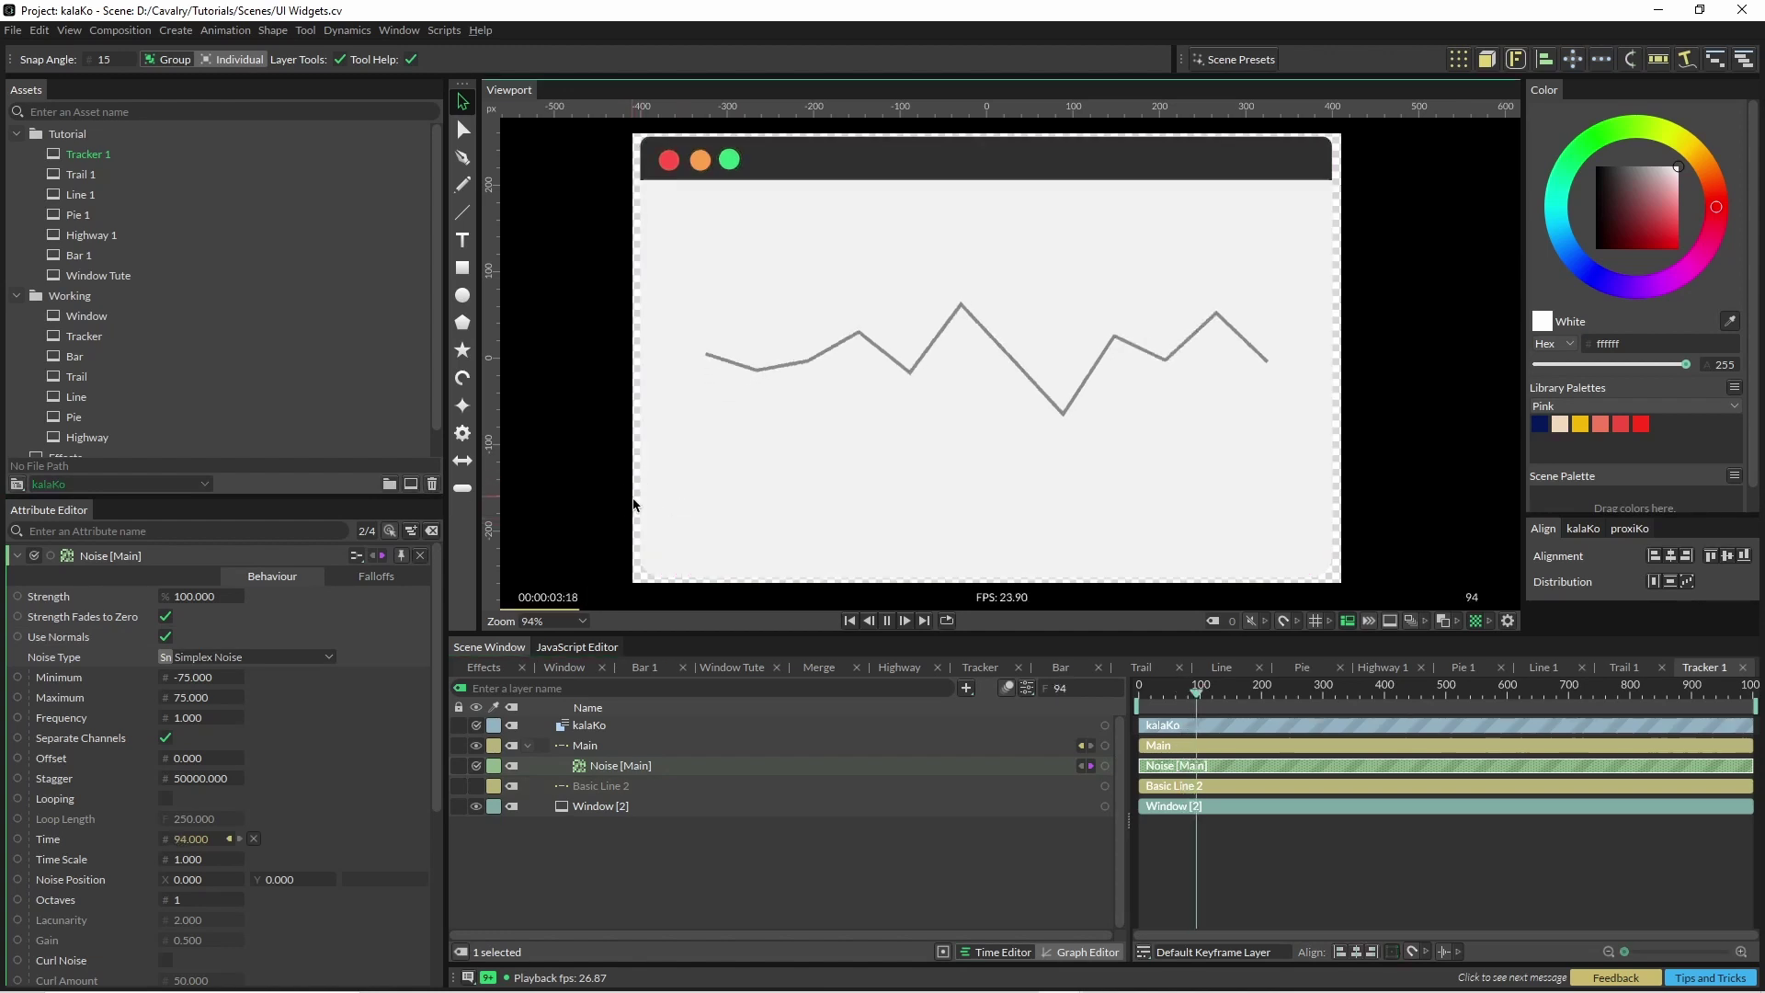
{"action": "left_click", "coordinate": [598, 746]}
{"action": "key", "text": "space"}
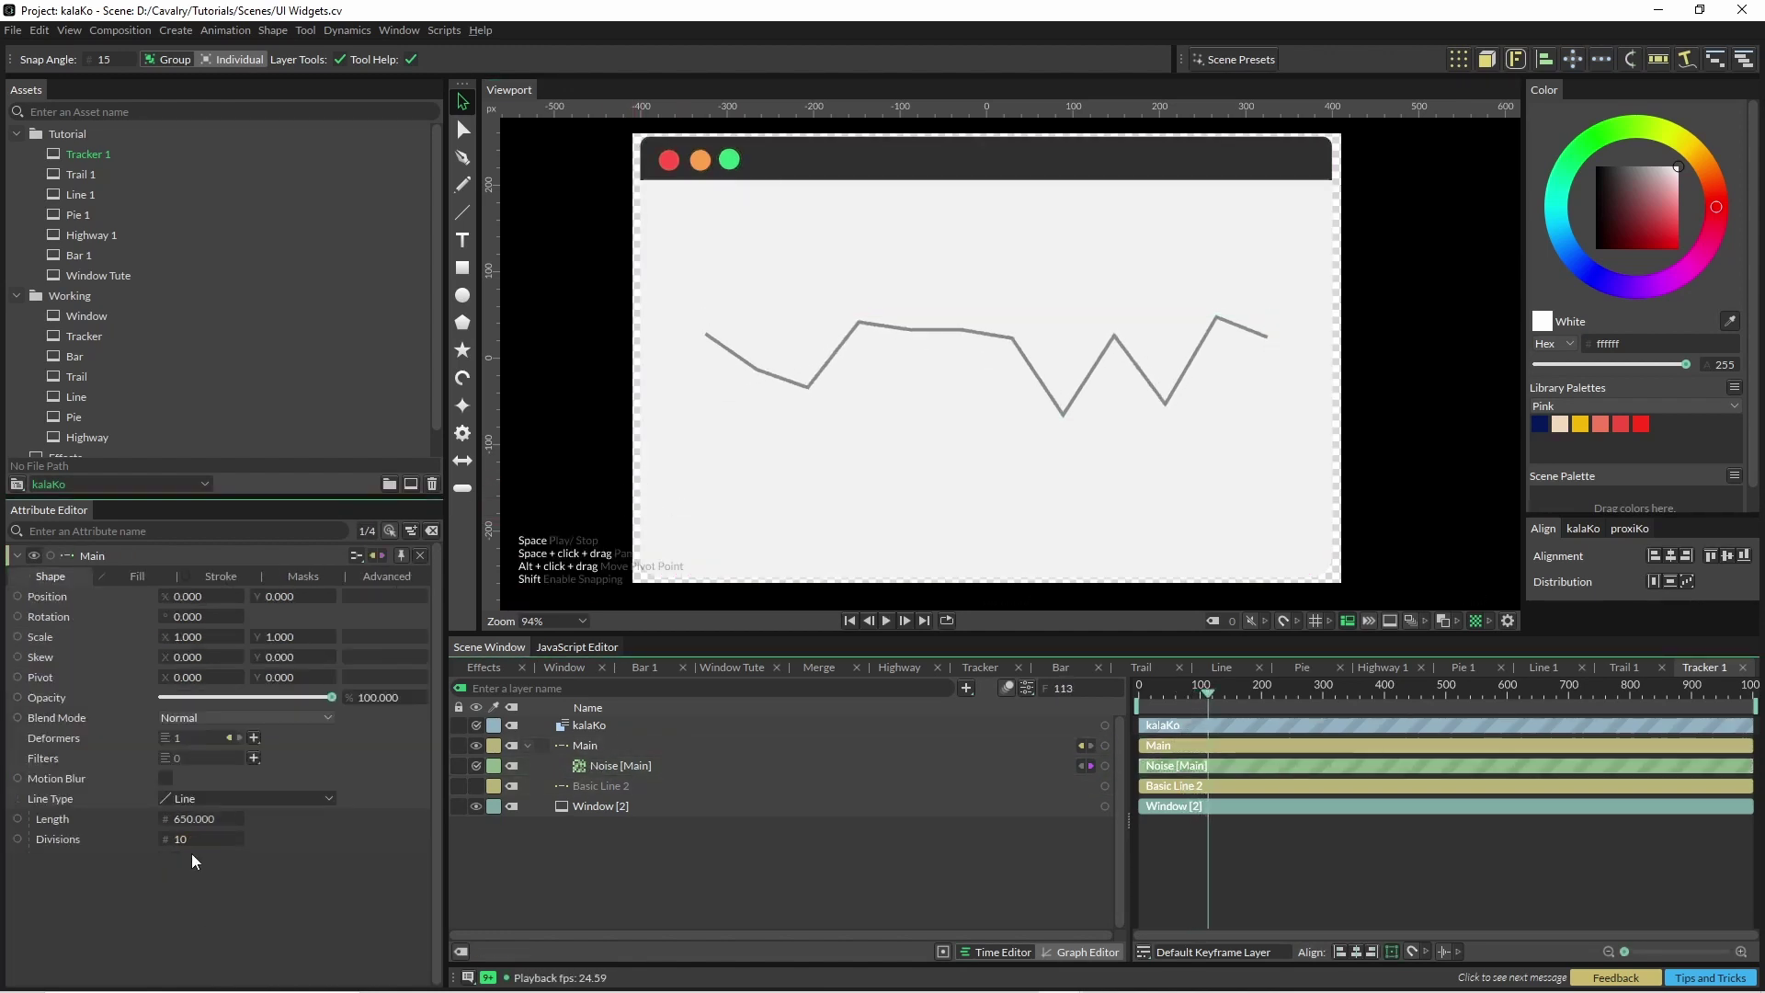
{"action": "left_click", "coordinate": [180, 839]}
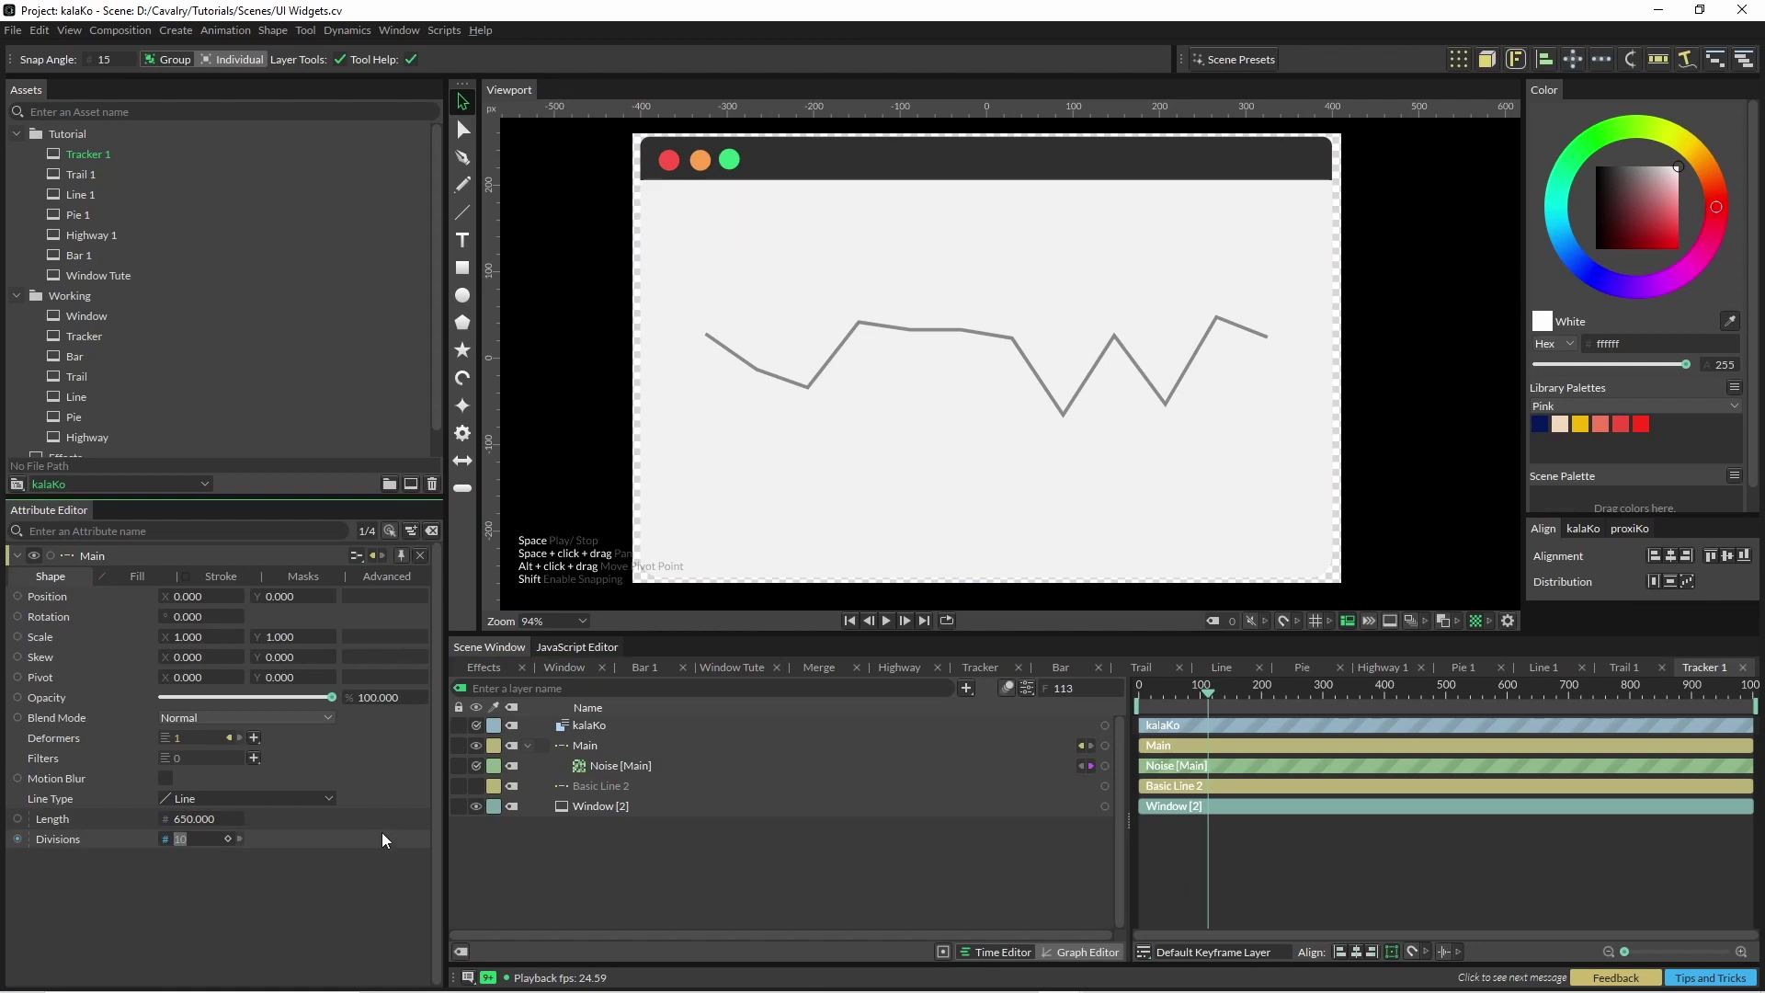
{"action": "type", "text": "25"}
{"action": "key", "text": "Return"}
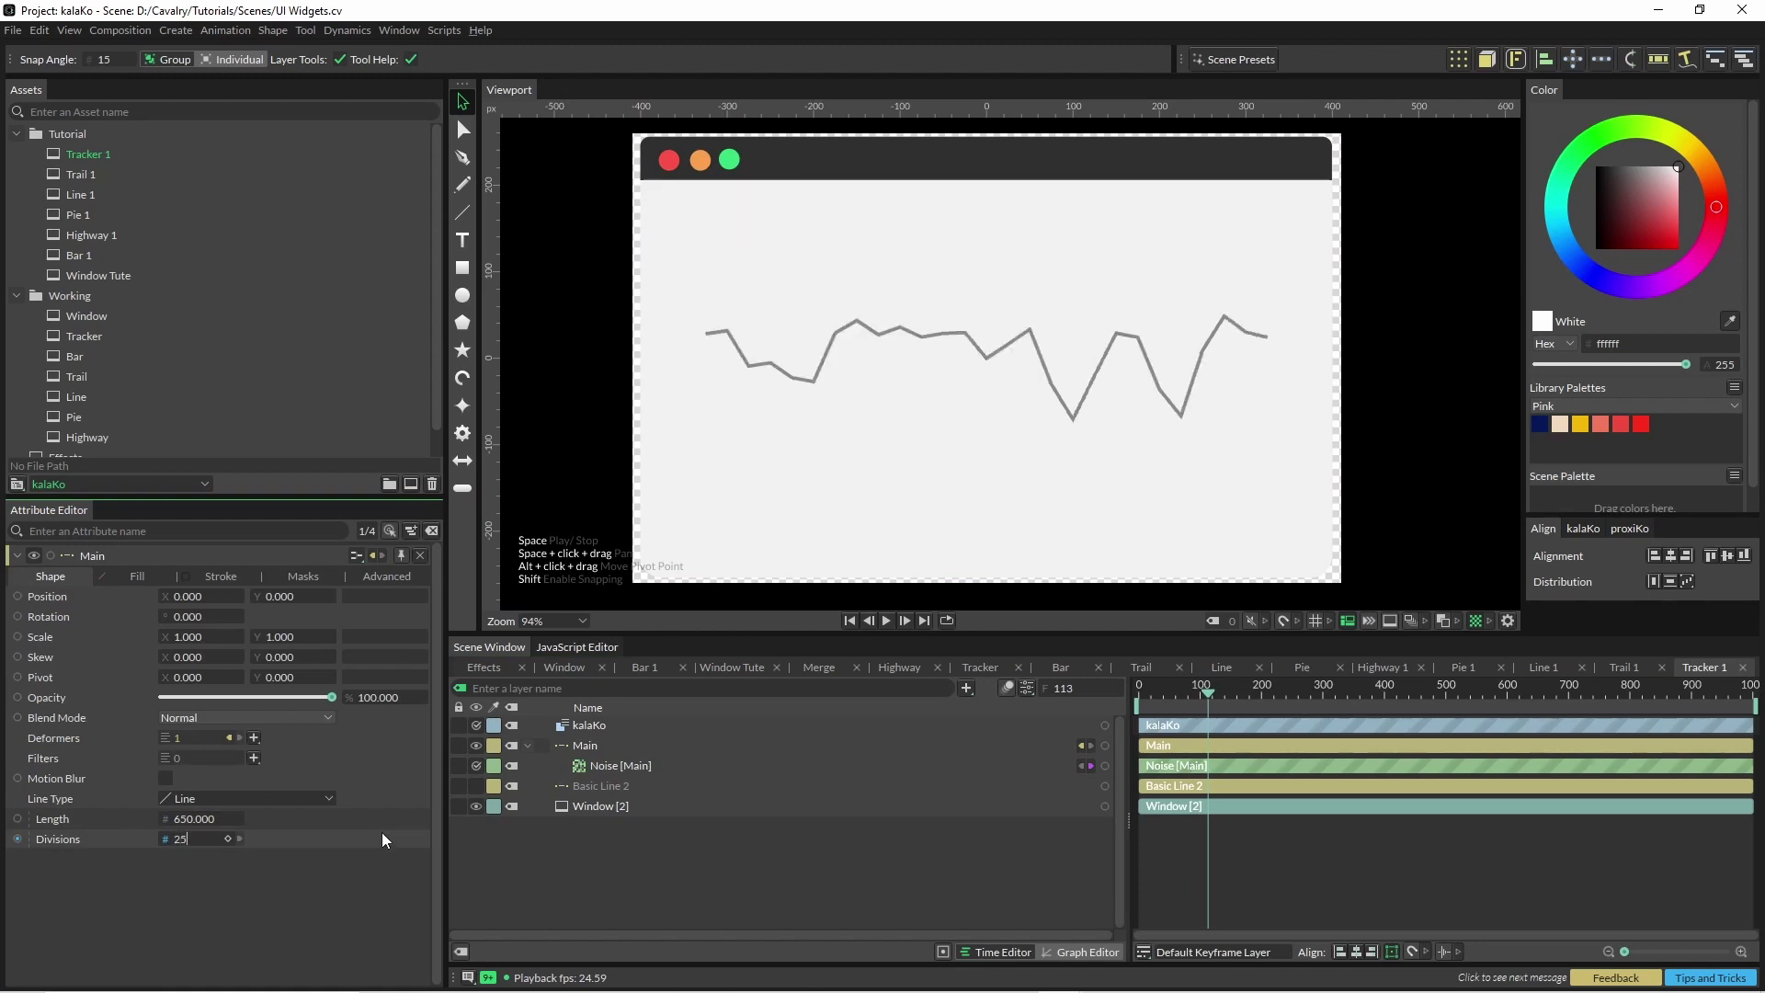
Try shifting the Noise position along the line, then undo it
{"action": "left_click", "coordinate": [603, 745]}
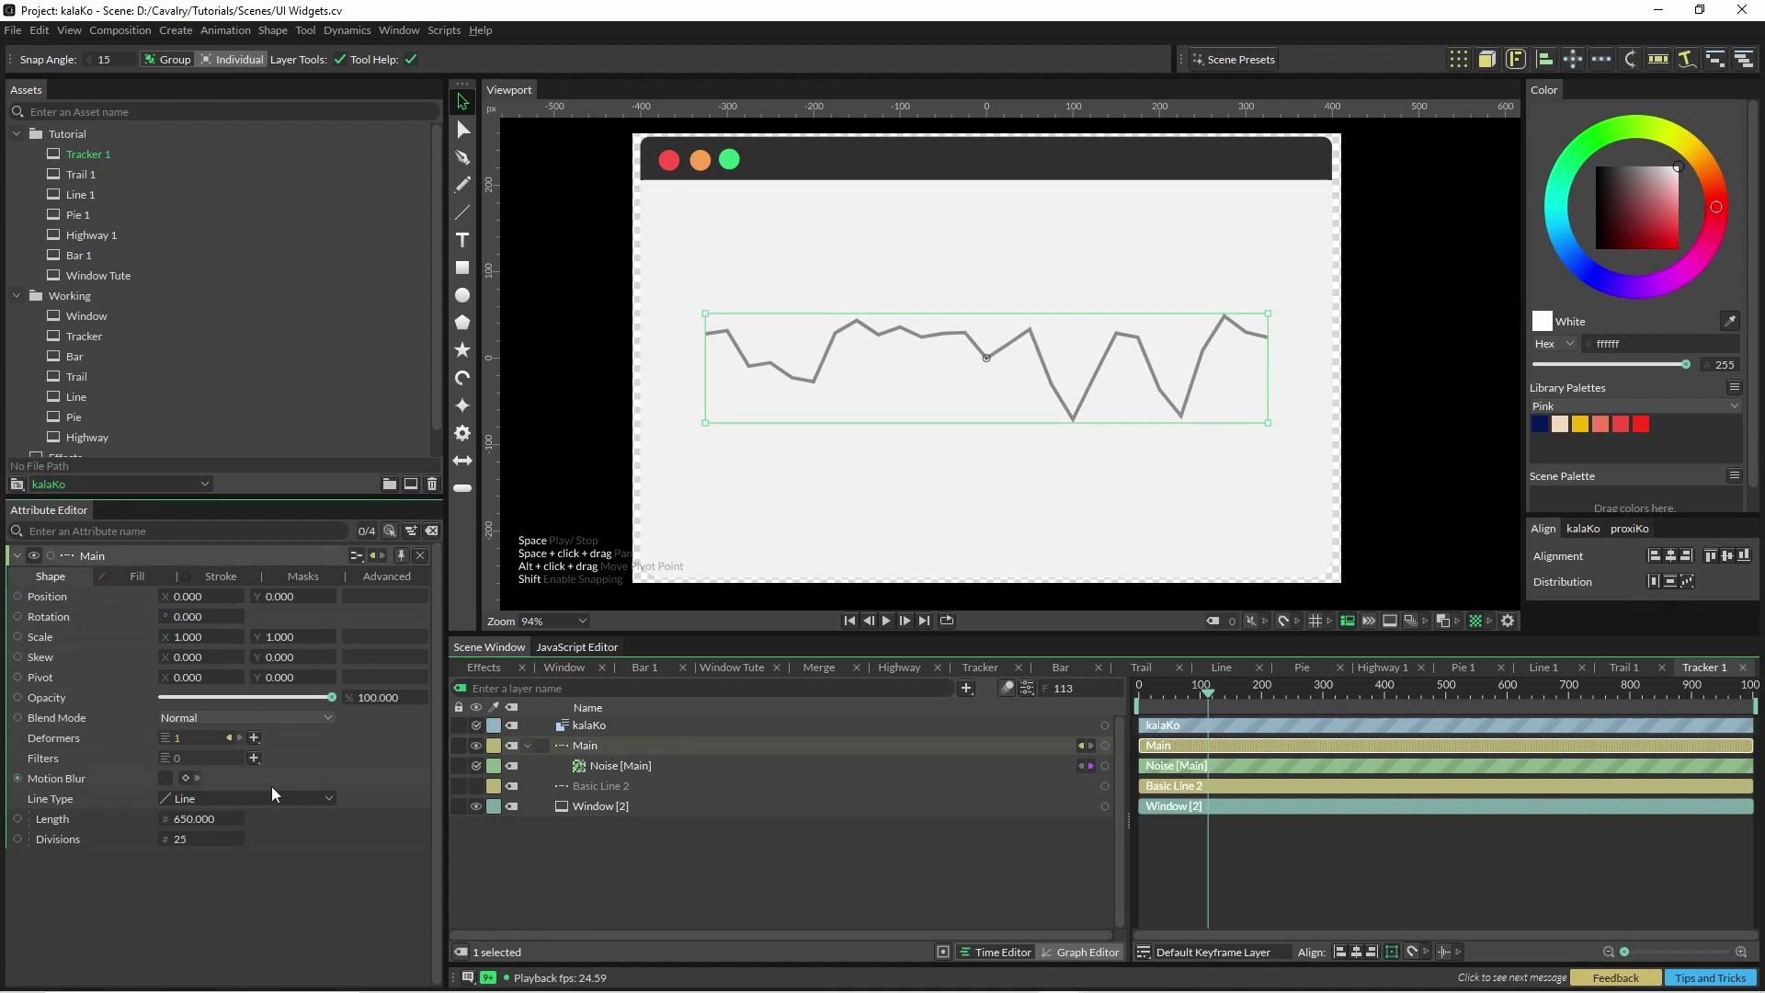
{"action": "left_click", "coordinate": [614, 767]}
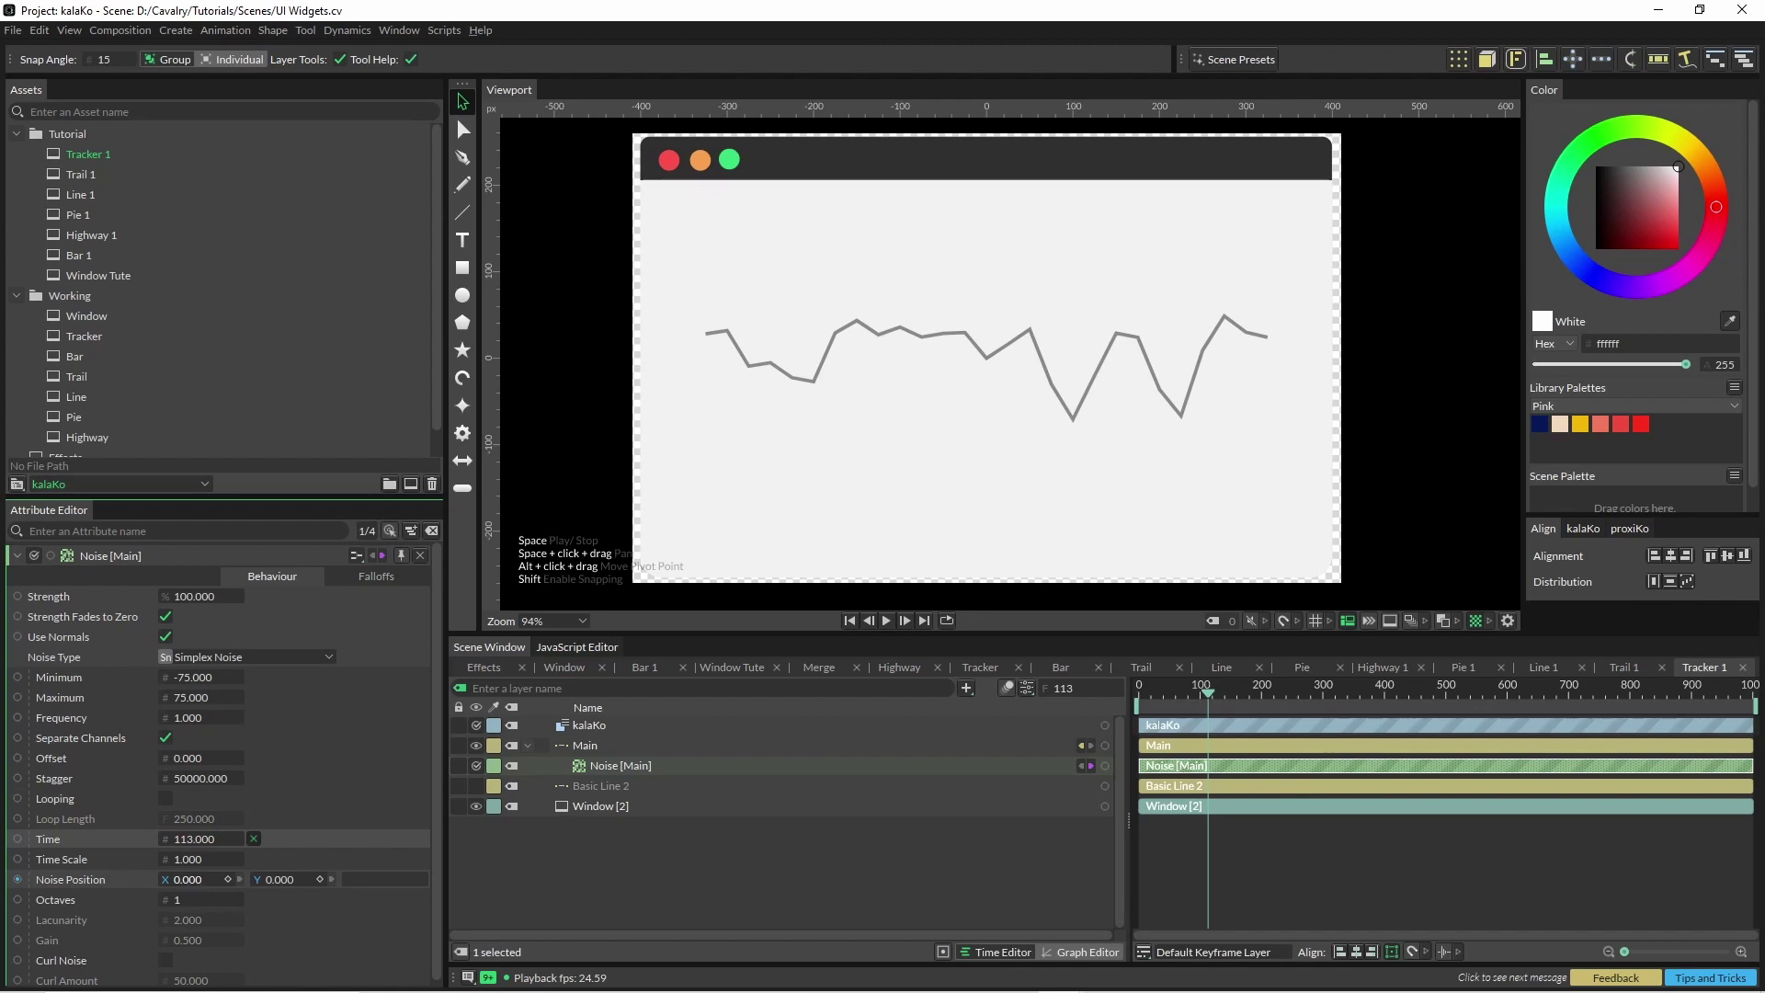
{"action": "left_click_drag", "start_coordinate": [188, 880], "coordinate": [424, 880]}
{"action": "key", "text": "ctrl+z"}
Drive the Noise Position X with a Frame behaviour so the wave scrolls
{"action": "right_click", "coordinate": [139, 880]}
{"action": "mouse_move", "coordinate": [313, 685]}
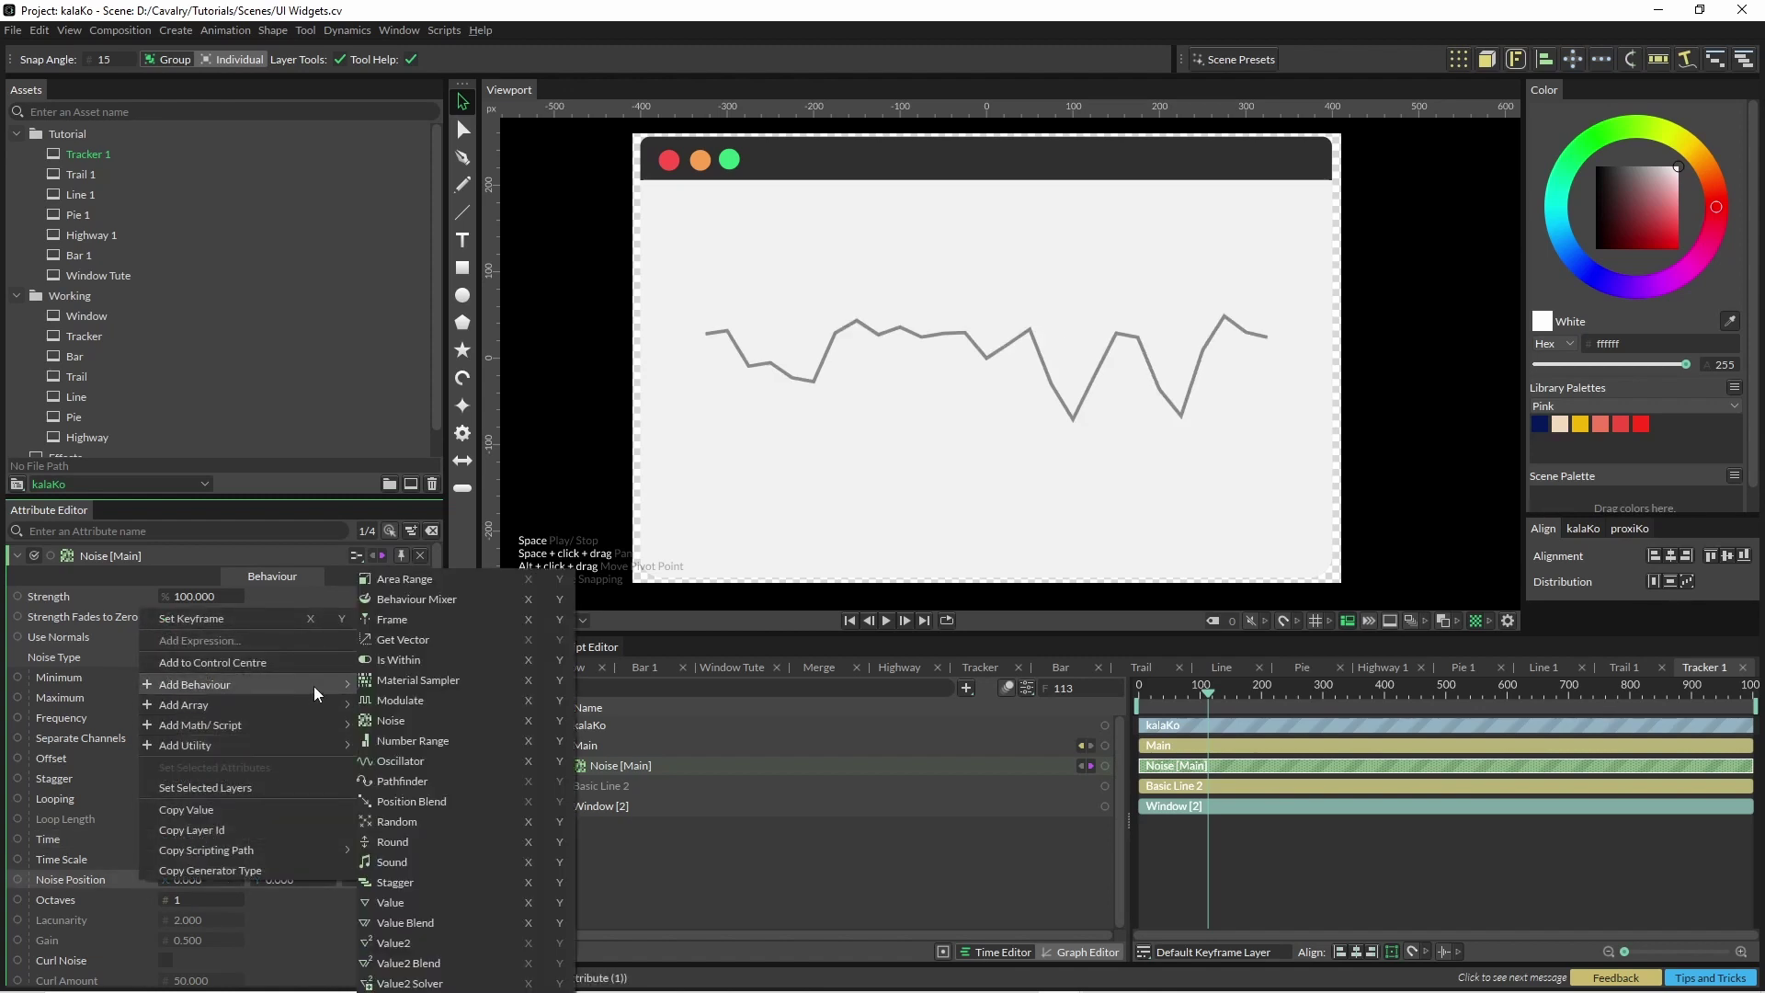
{"action": "left_click", "coordinate": [531, 620]}
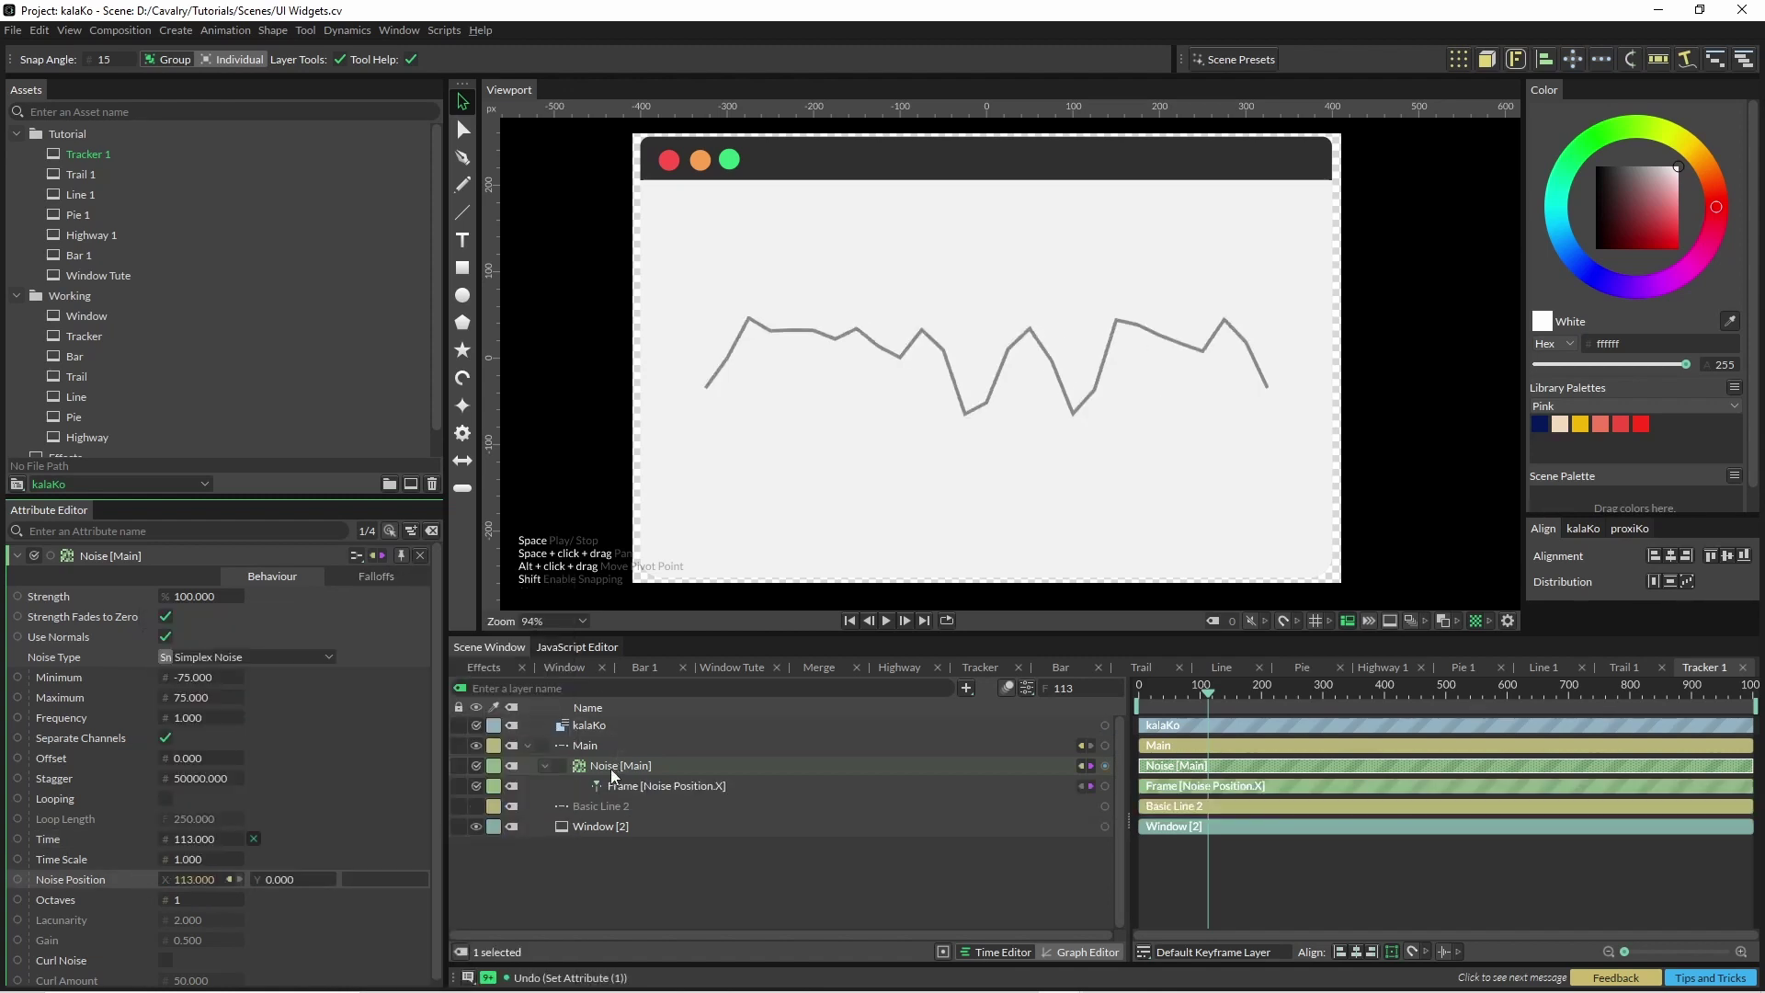
{"action": "left_click", "coordinate": [622, 787]}
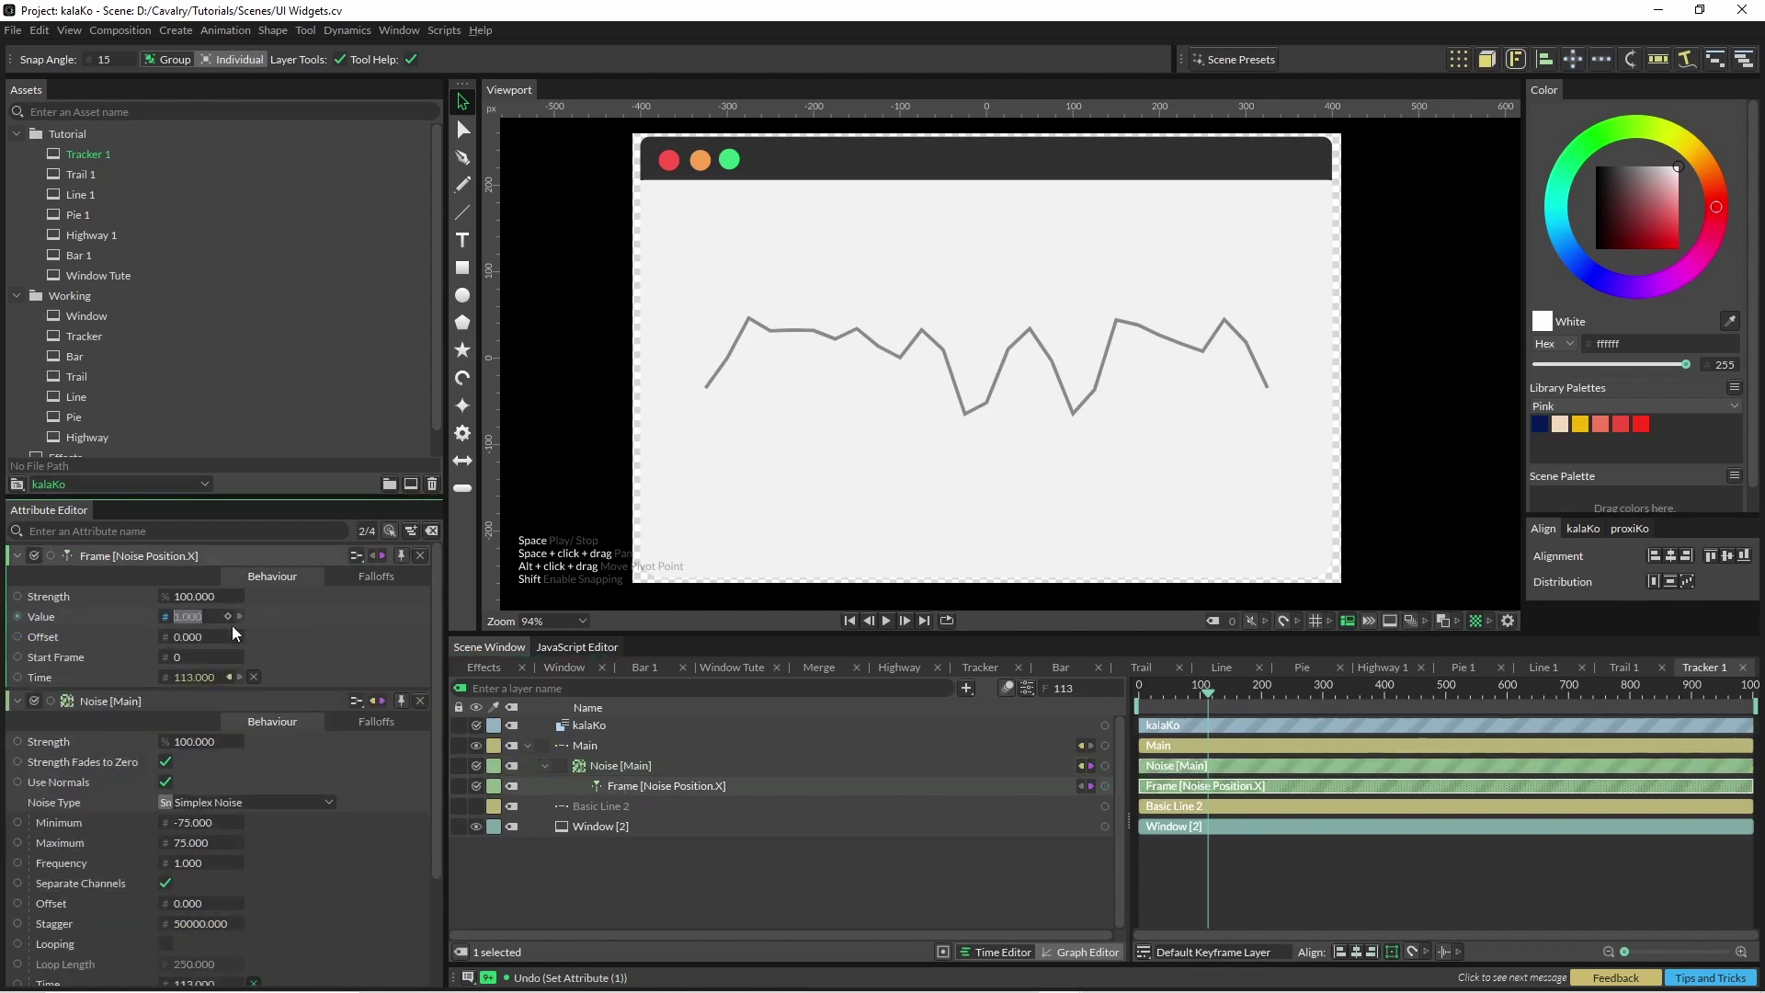
{"action": "type", "text": "4"}
{"action": "key", "text": "Return"}
{"action": "key", "text": "space"}
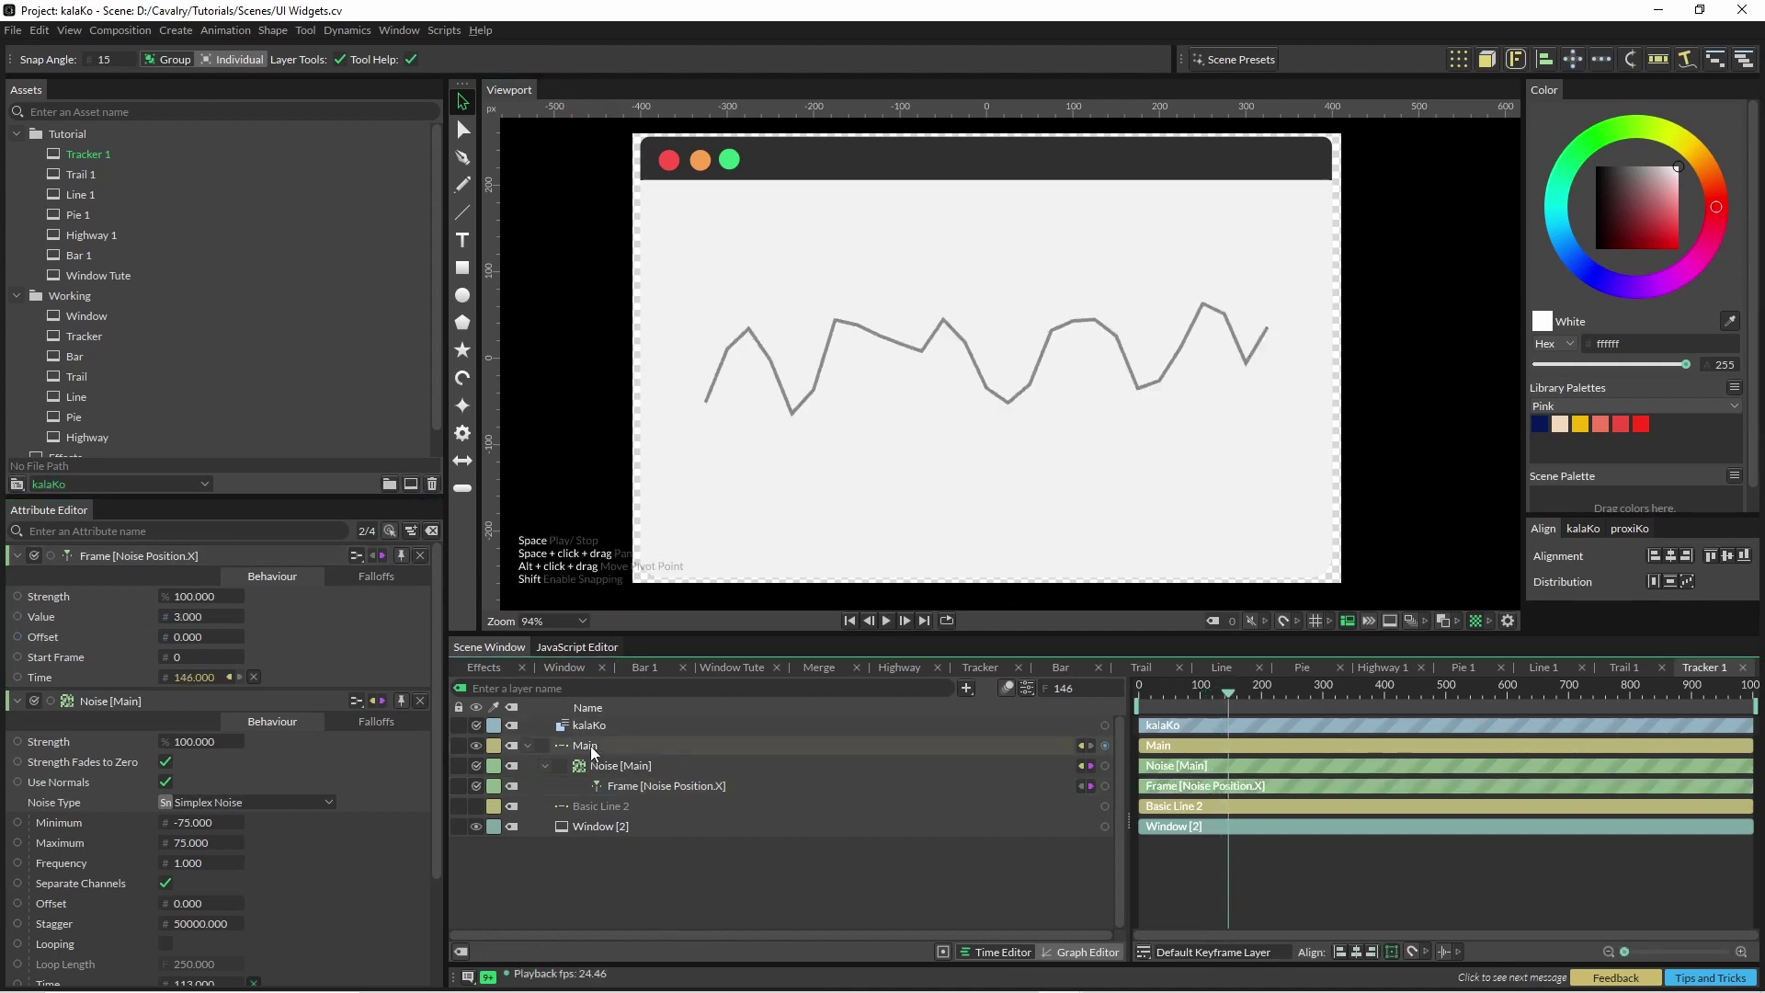
Add a Subdivide deformer to Main and raise the line's divisions to 50
{"action": "left_click", "coordinate": [588, 746]}
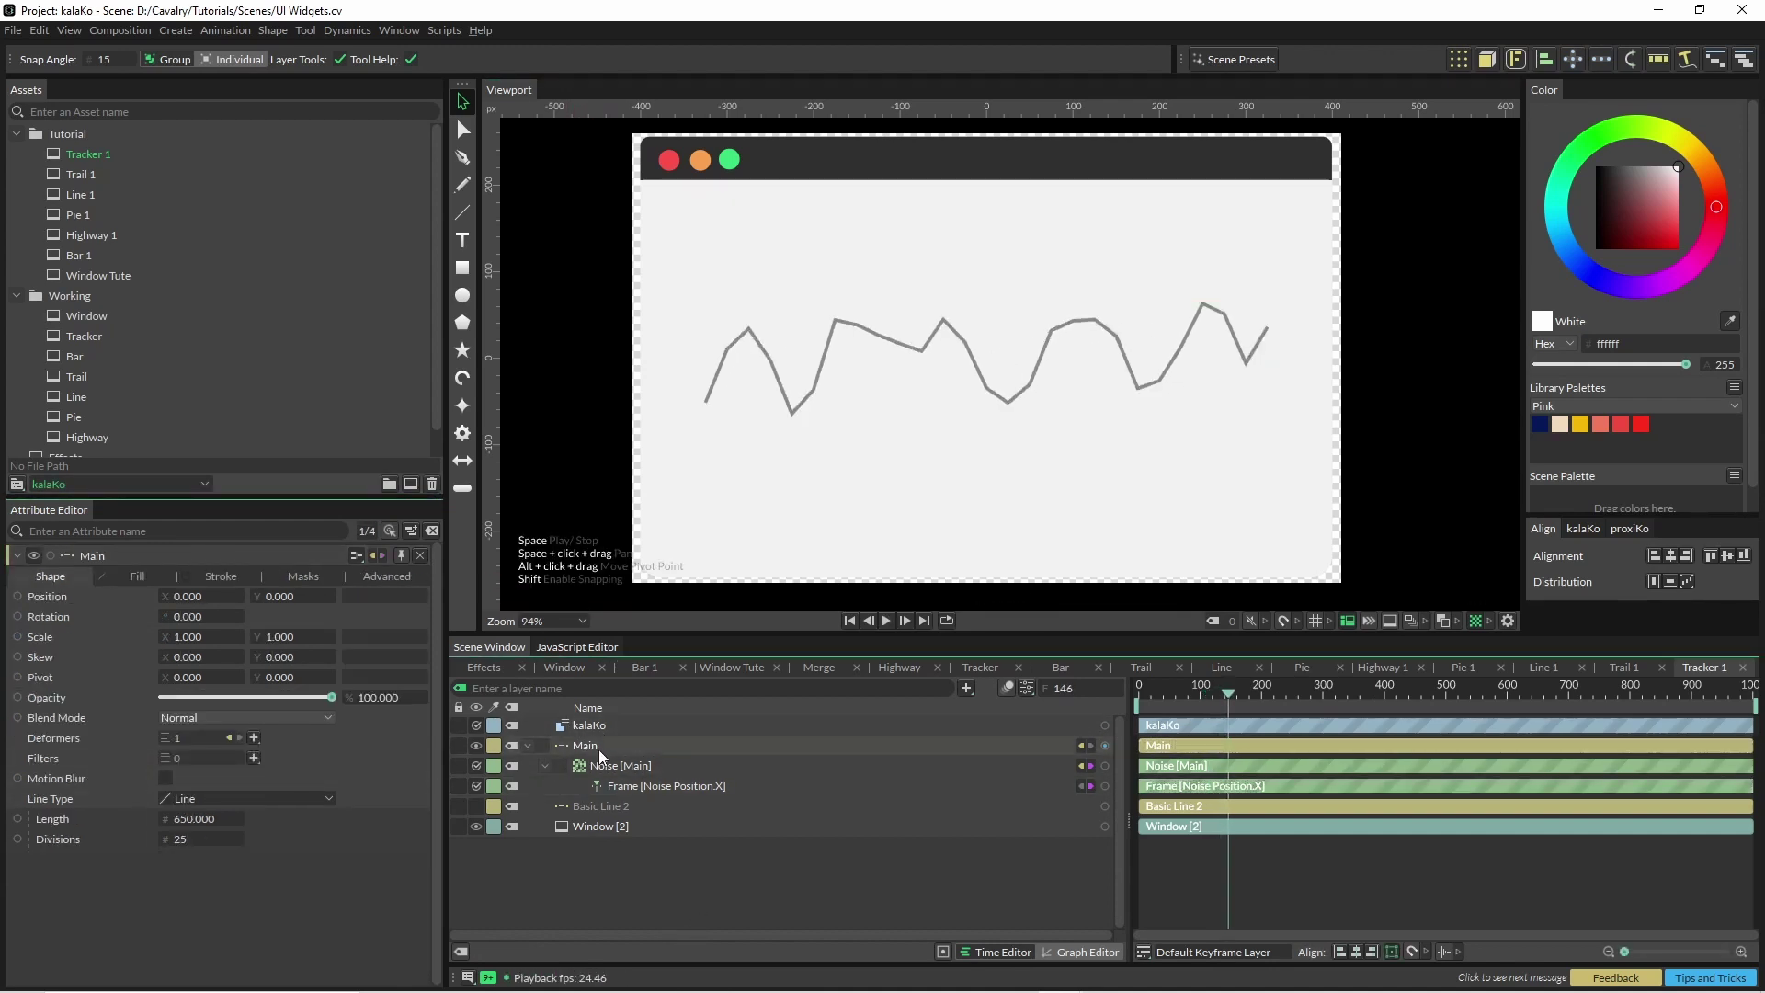
{"action": "left_click", "coordinate": [254, 737]}
{"action": "left_click", "coordinate": [288, 940]}
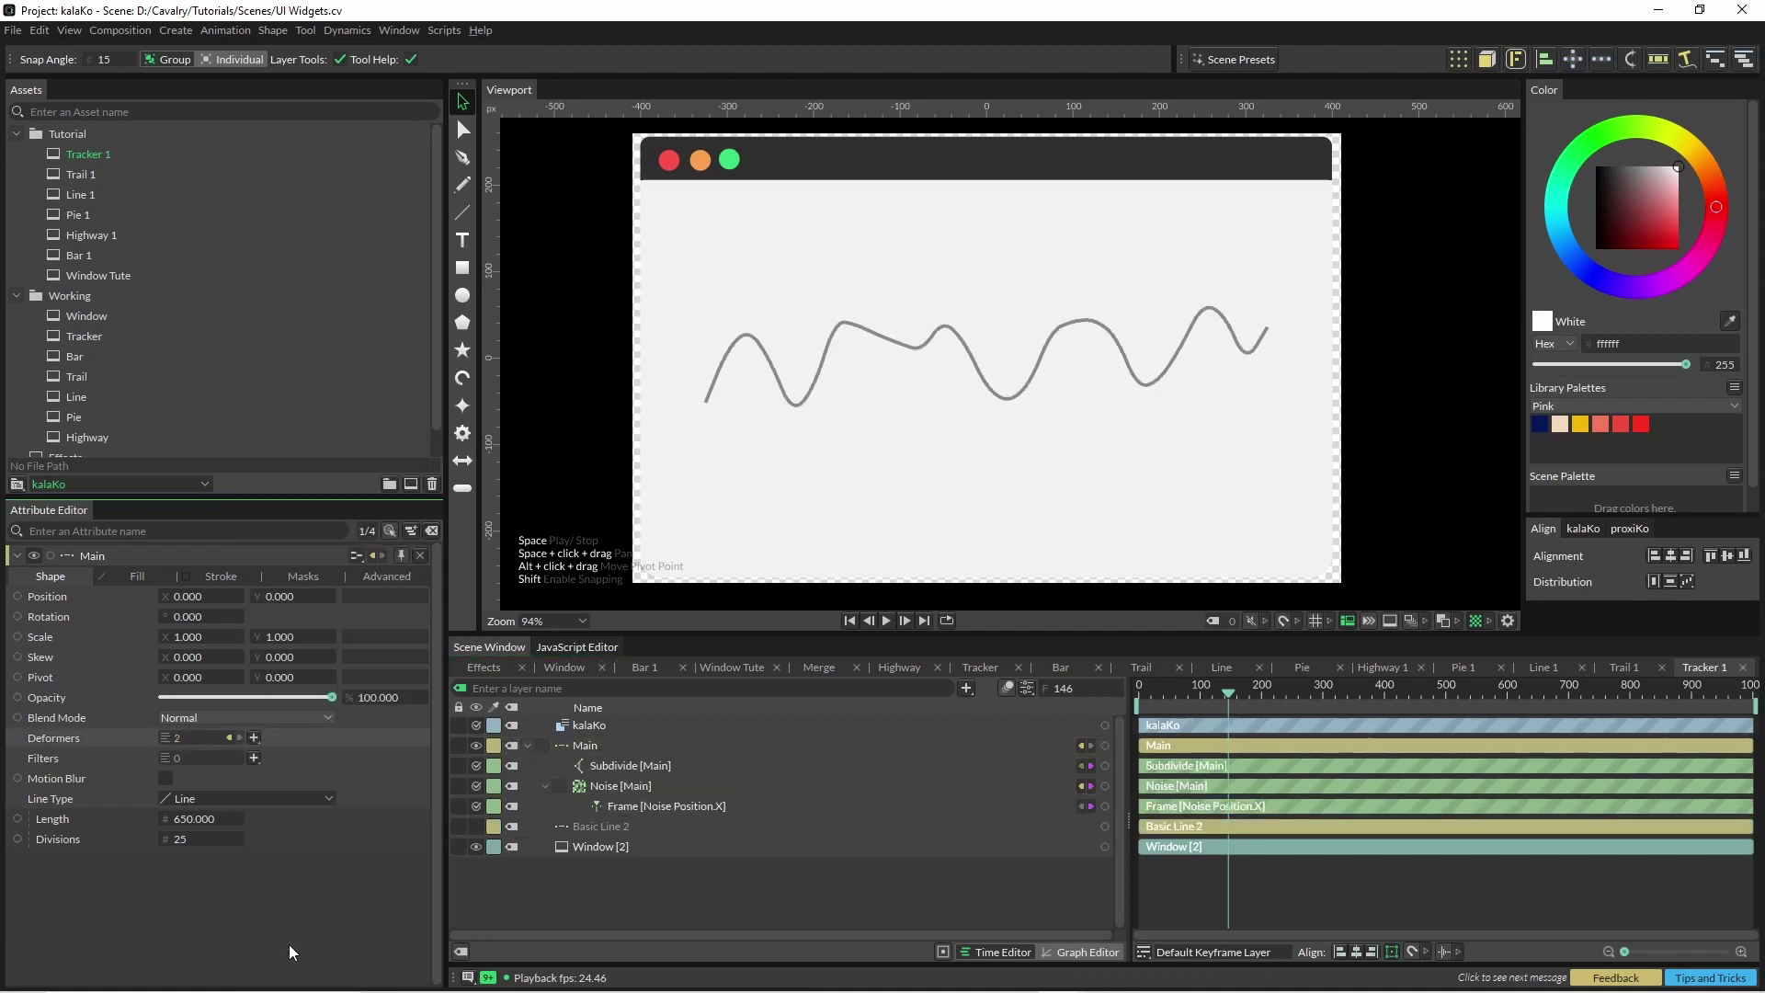
{"action": "key", "text": "space"}
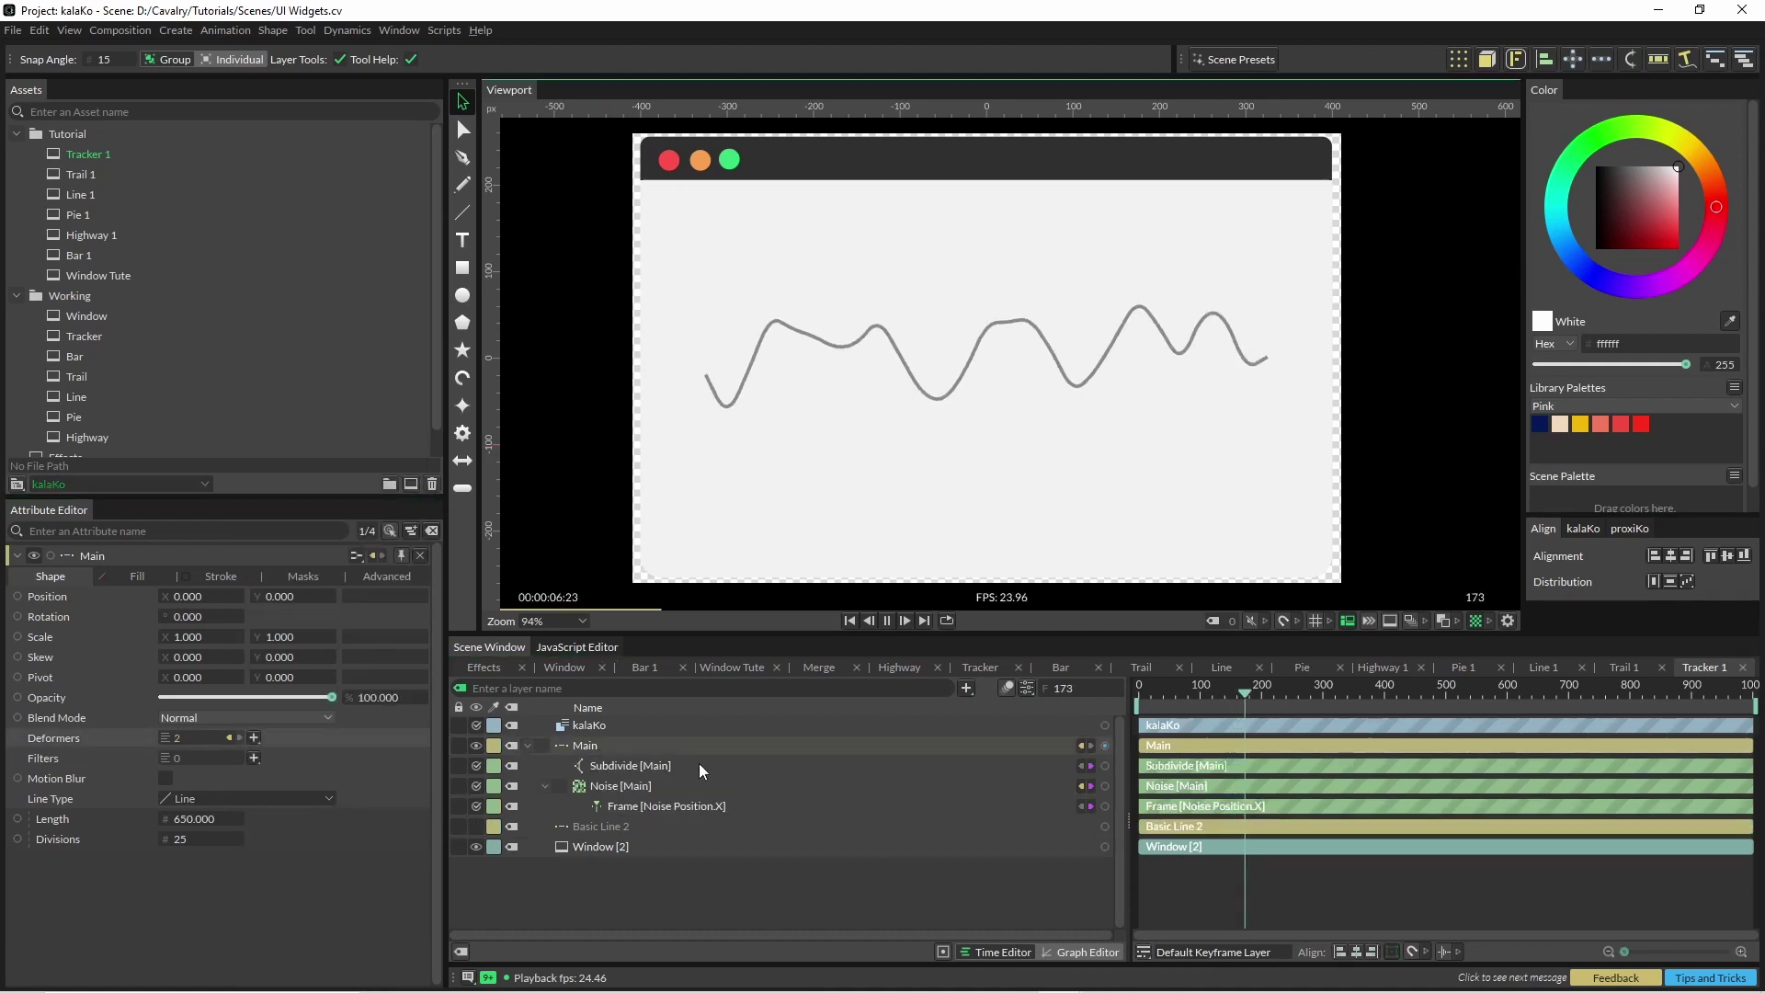
{"action": "key", "text": "space"}
{"action": "left_click_drag", "start_coordinate": [186, 846], "coordinate": [198, 846]}
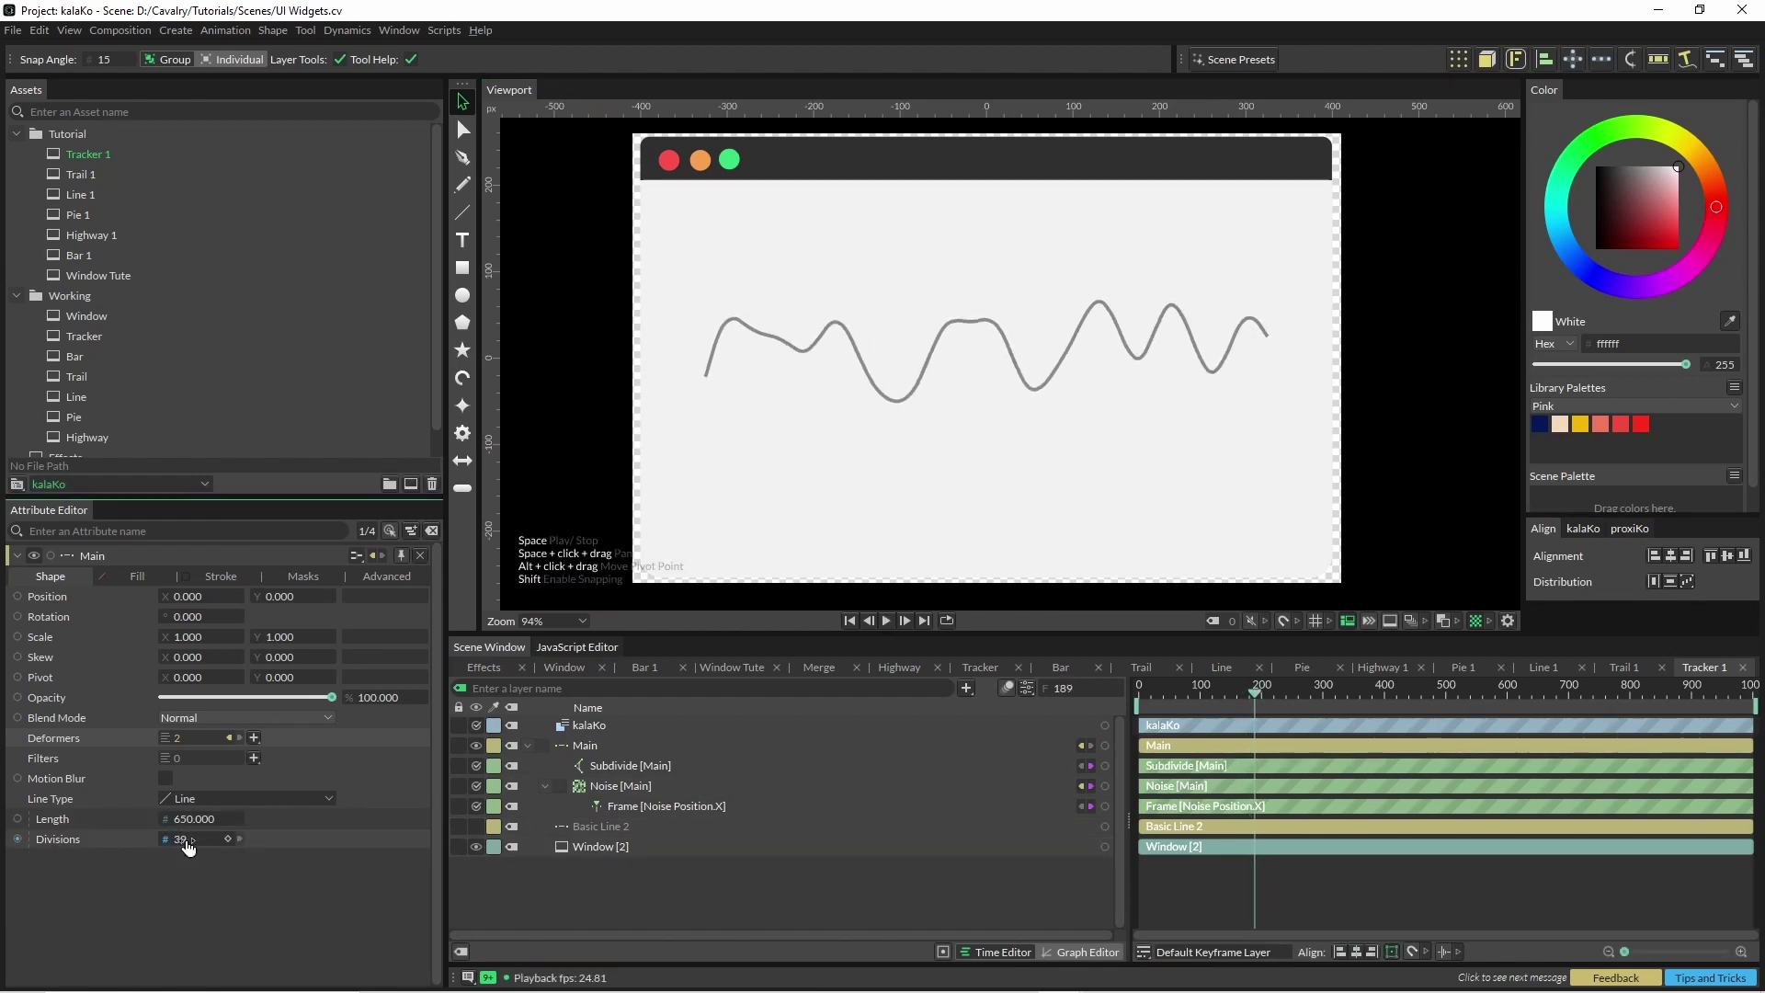
{"action": "key", "text": "space"}
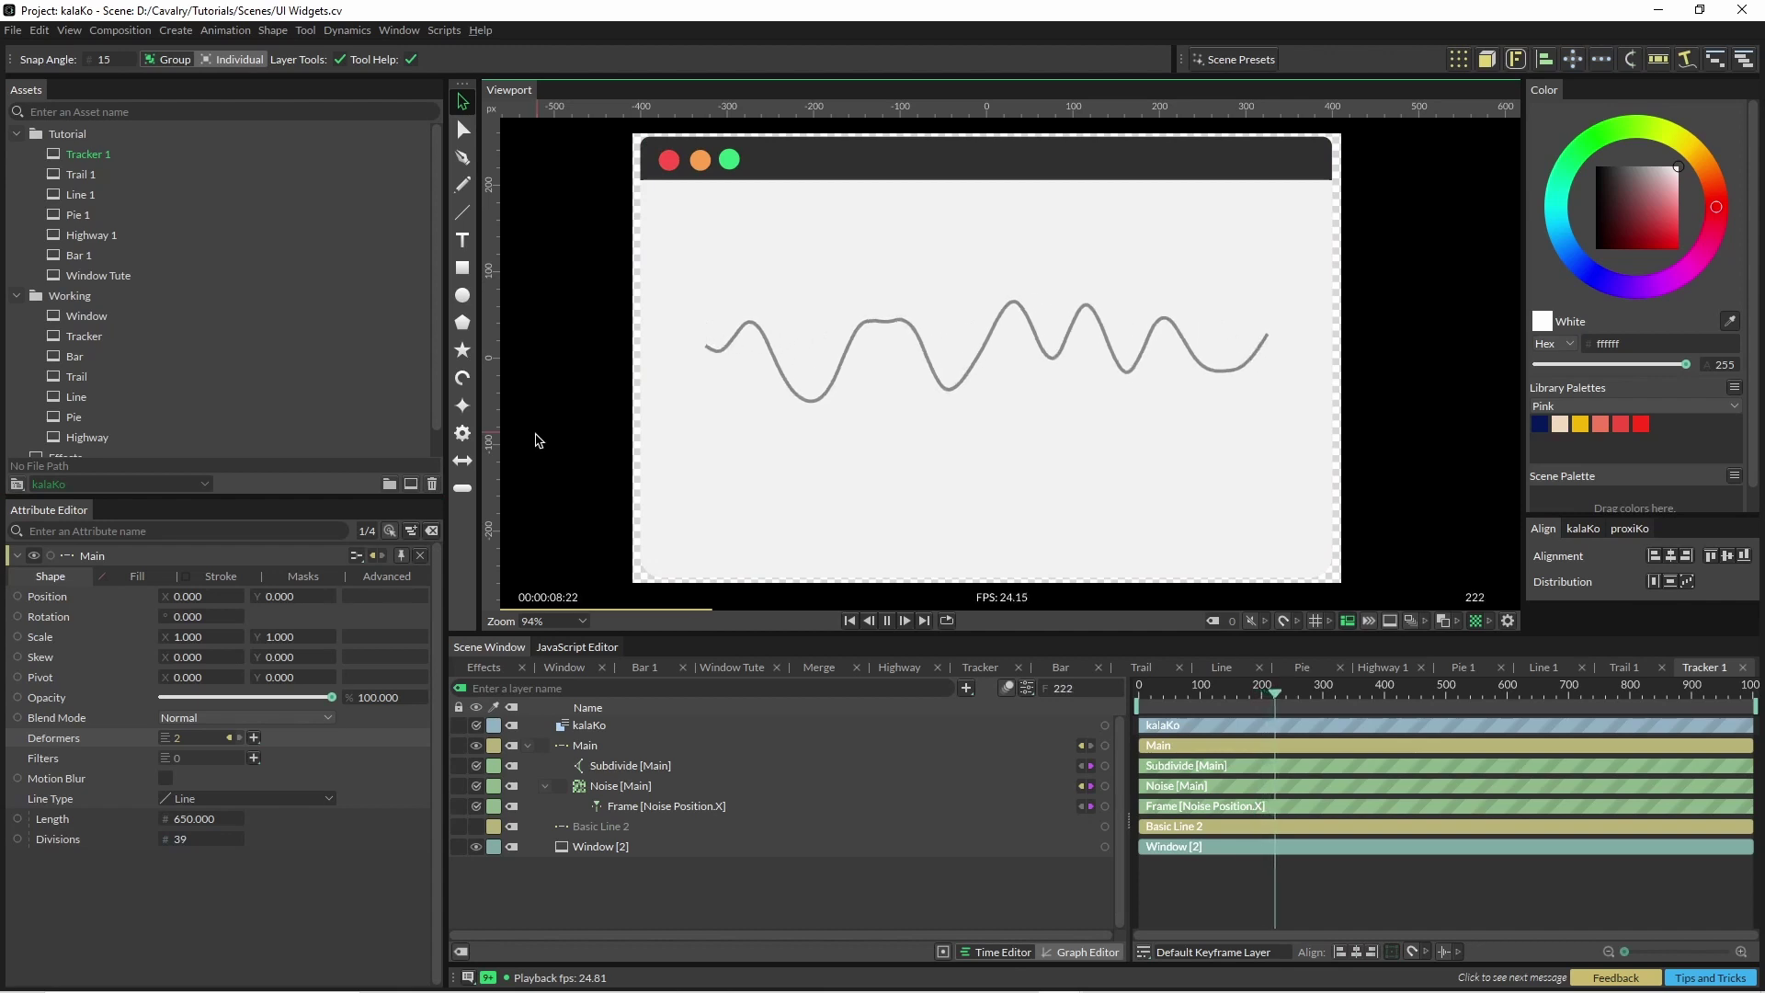
{"action": "key", "text": "space"}
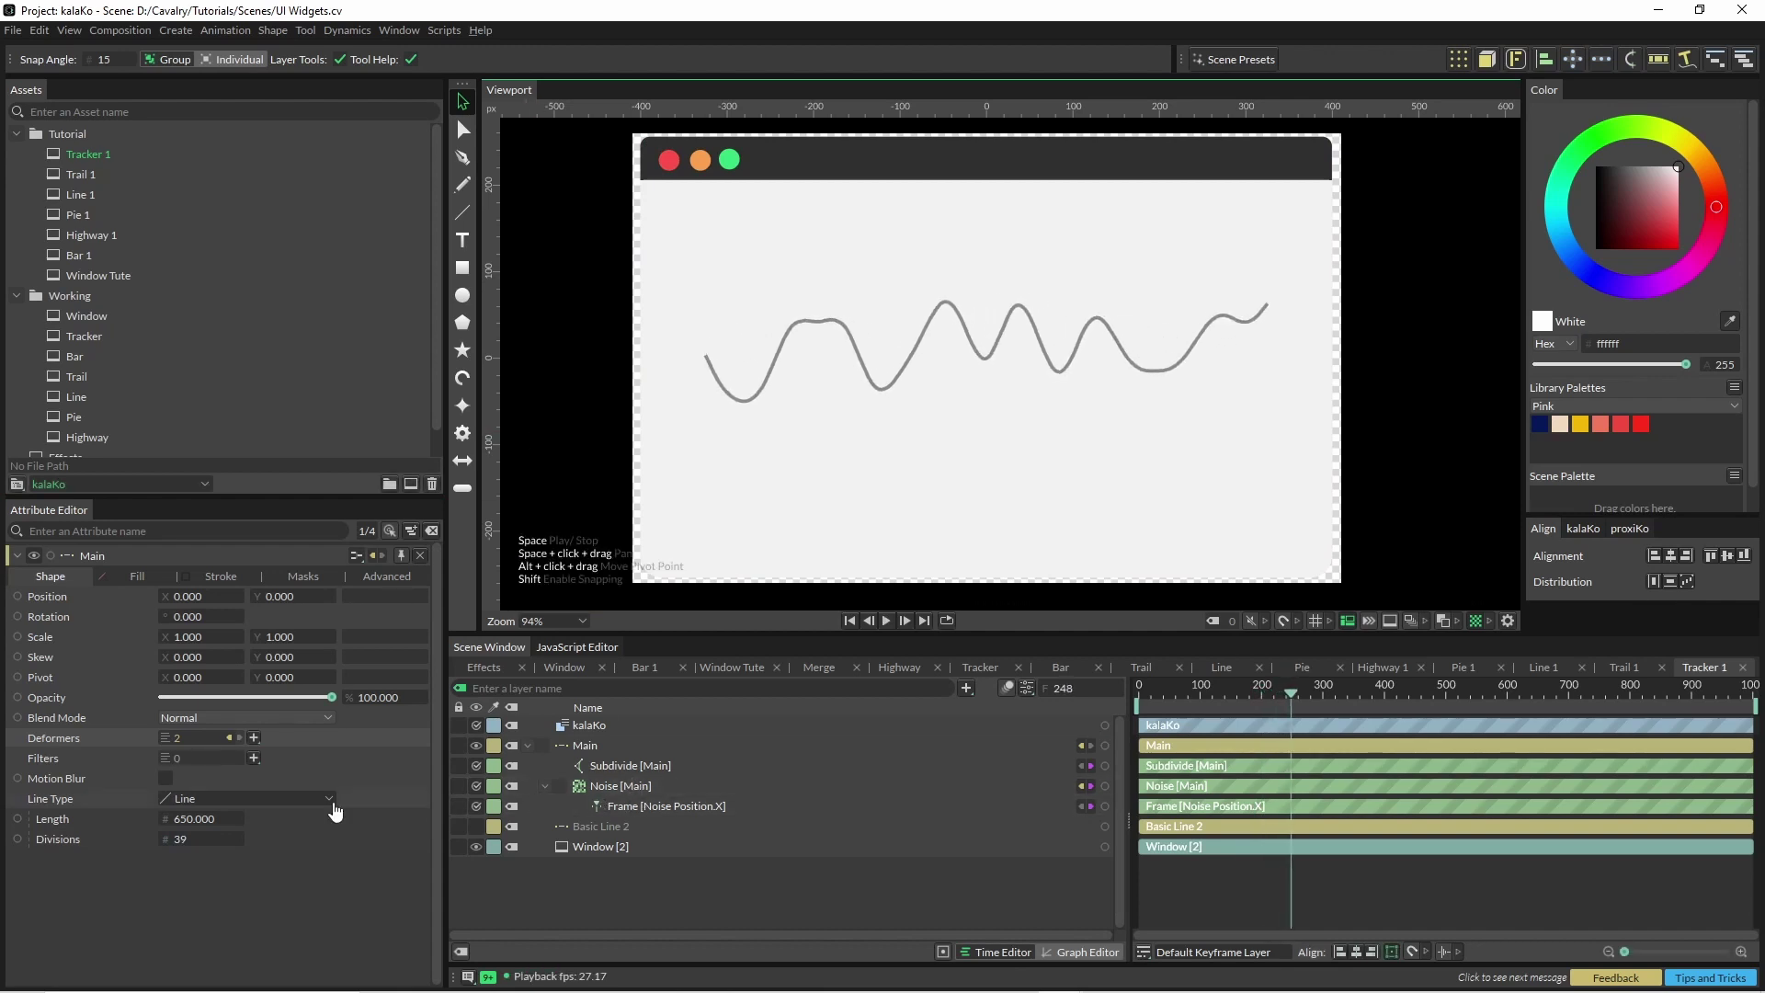
{"action": "left_click", "coordinate": [193, 839]}
{"action": "type", "text": "50"}
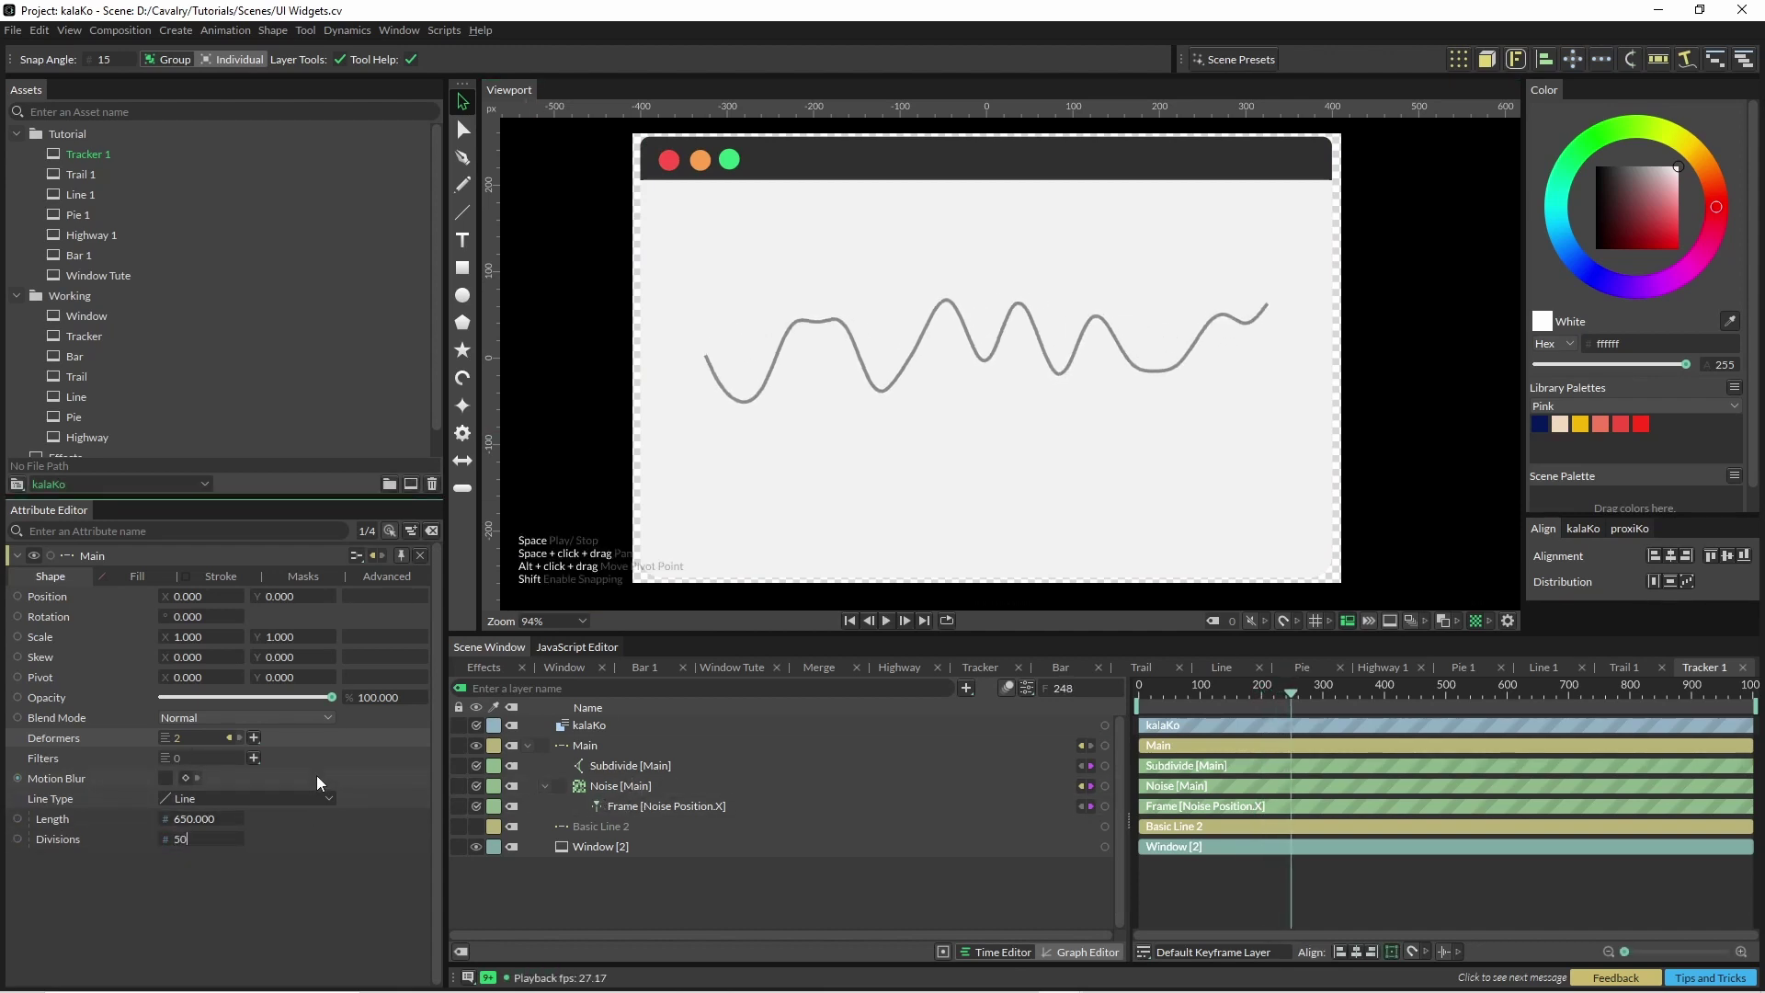
{"action": "left_click", "coordinate": [543, 423]}
{"action": "key", "text": "space"}
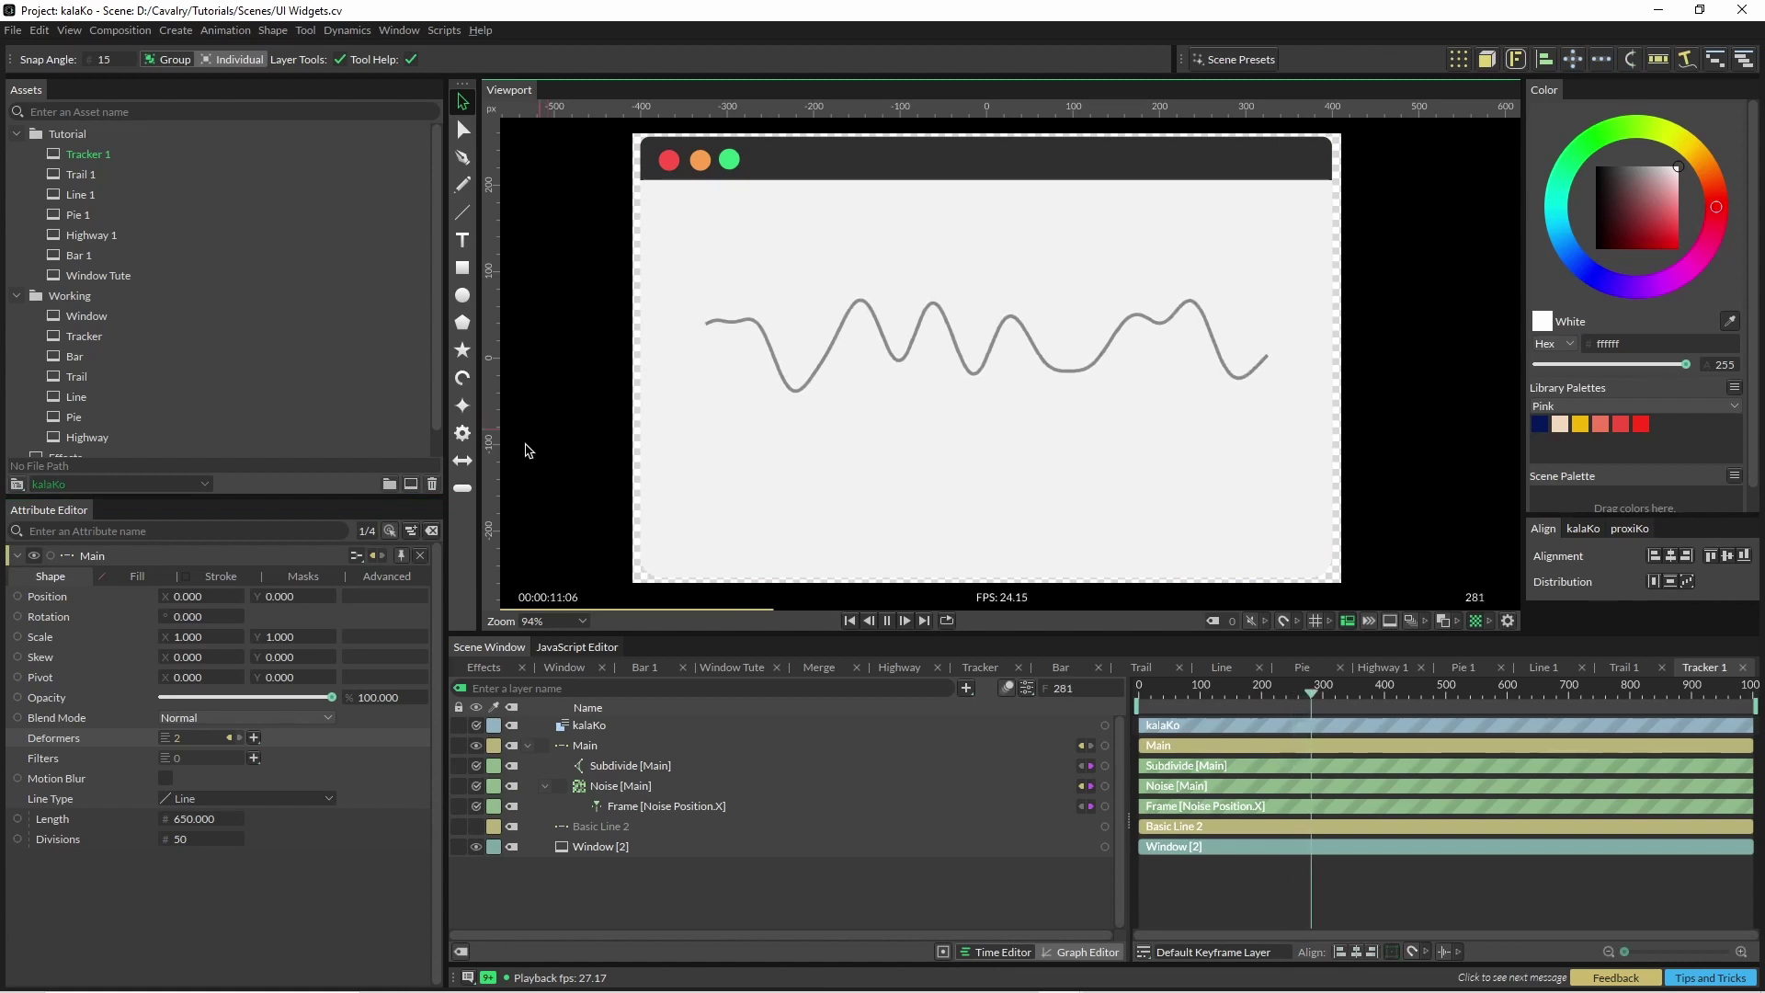
{"action": "key", "text": "space"}
Lower the Noise Frequency to 0.450 and paste the copied circle into the scene
{"action": "left_click", "coordinate": [655, 761]}
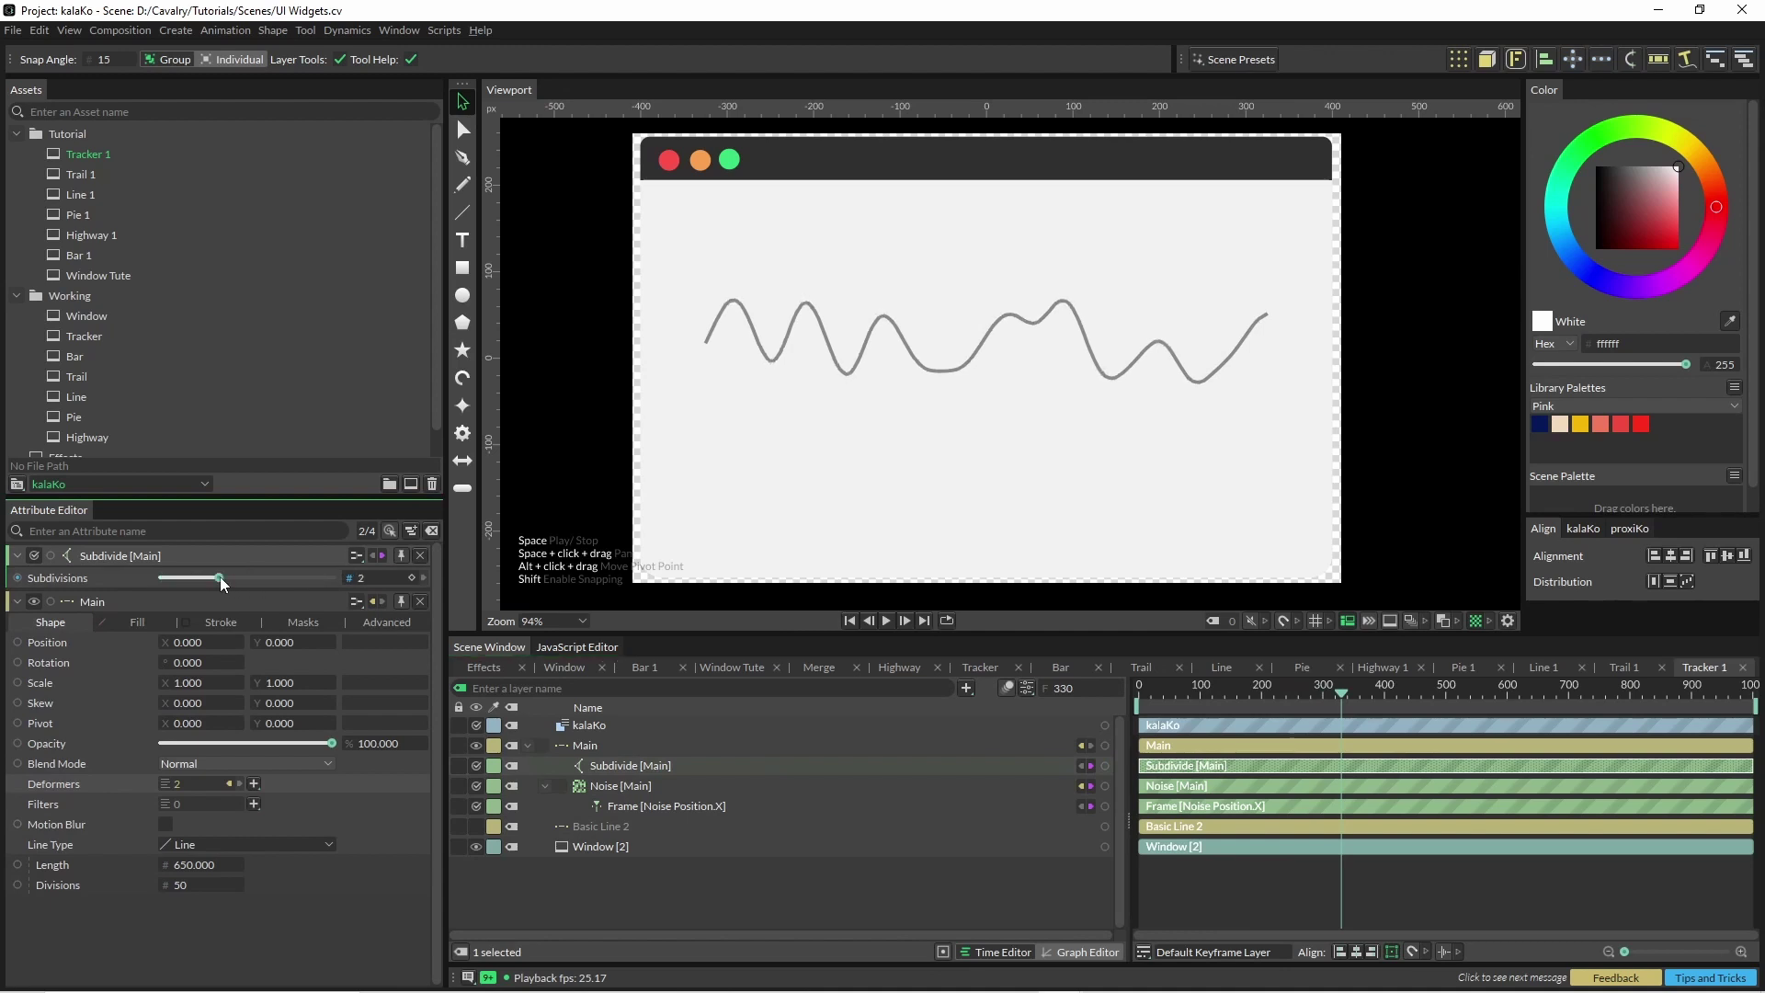
{"action": "left_click", "coordinate": [564, 388]}
{"action": "key", "text": "space"}
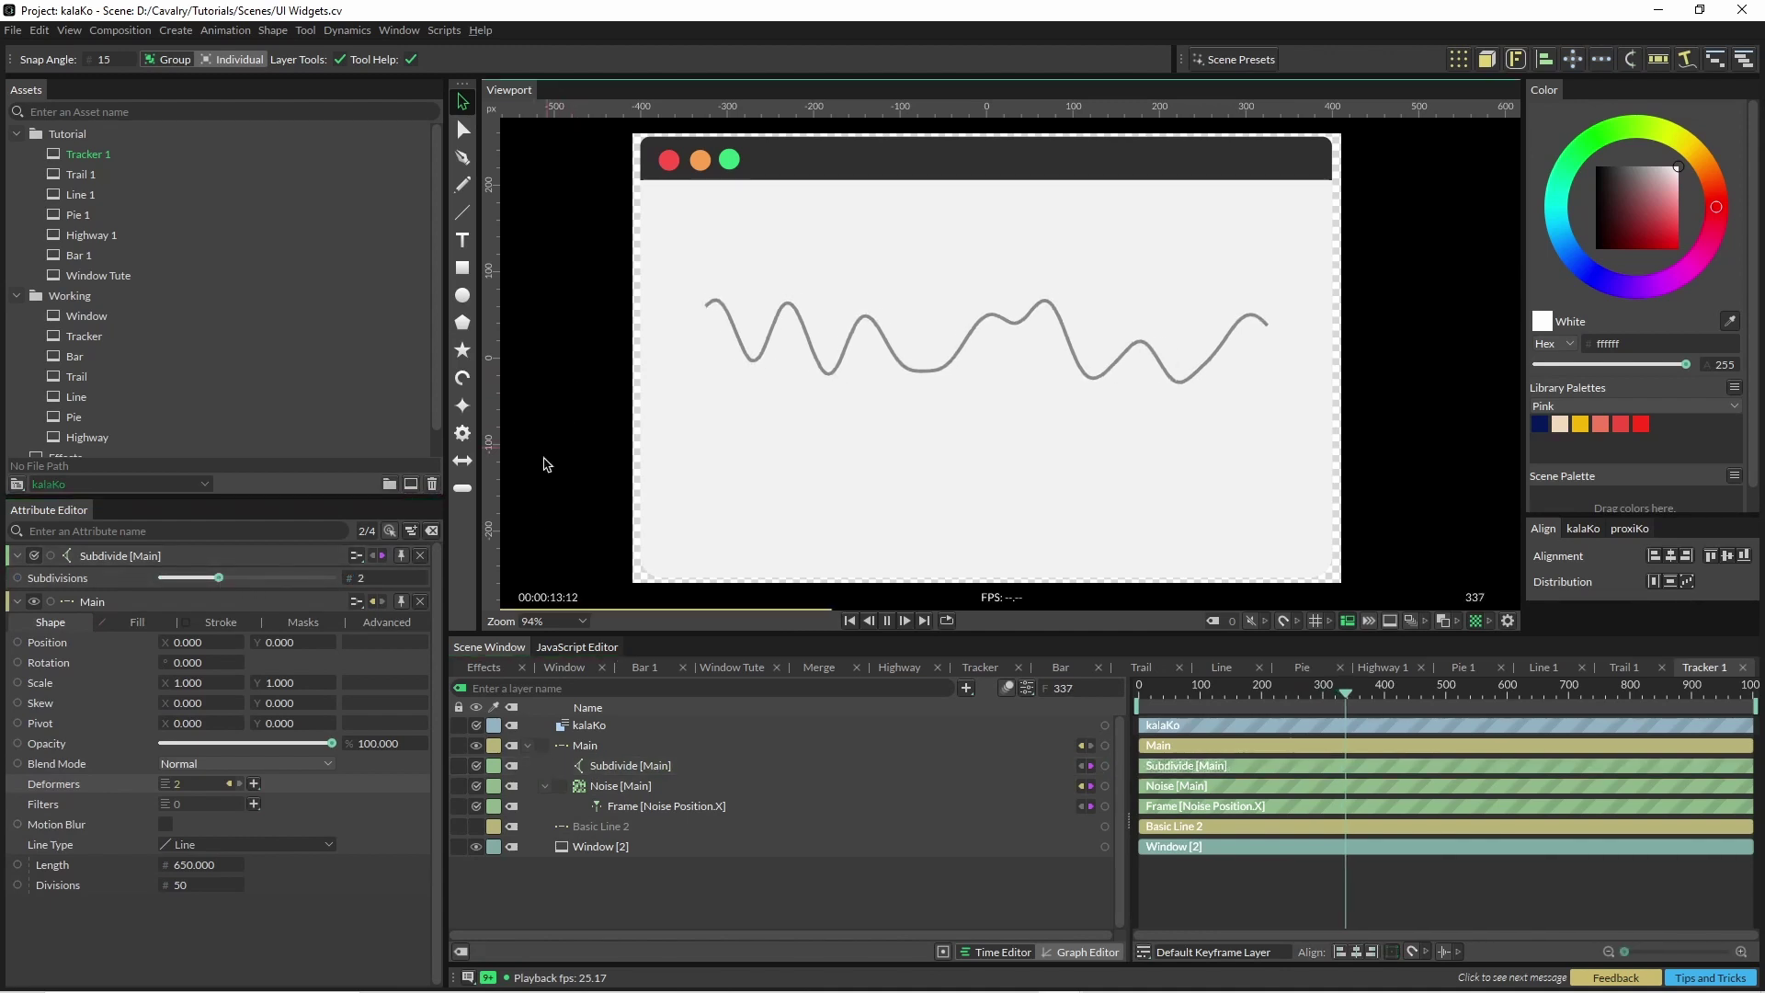
{"action": "key", "text": "space"}
{"action": "left_click", "coordinate": [610, 788]}
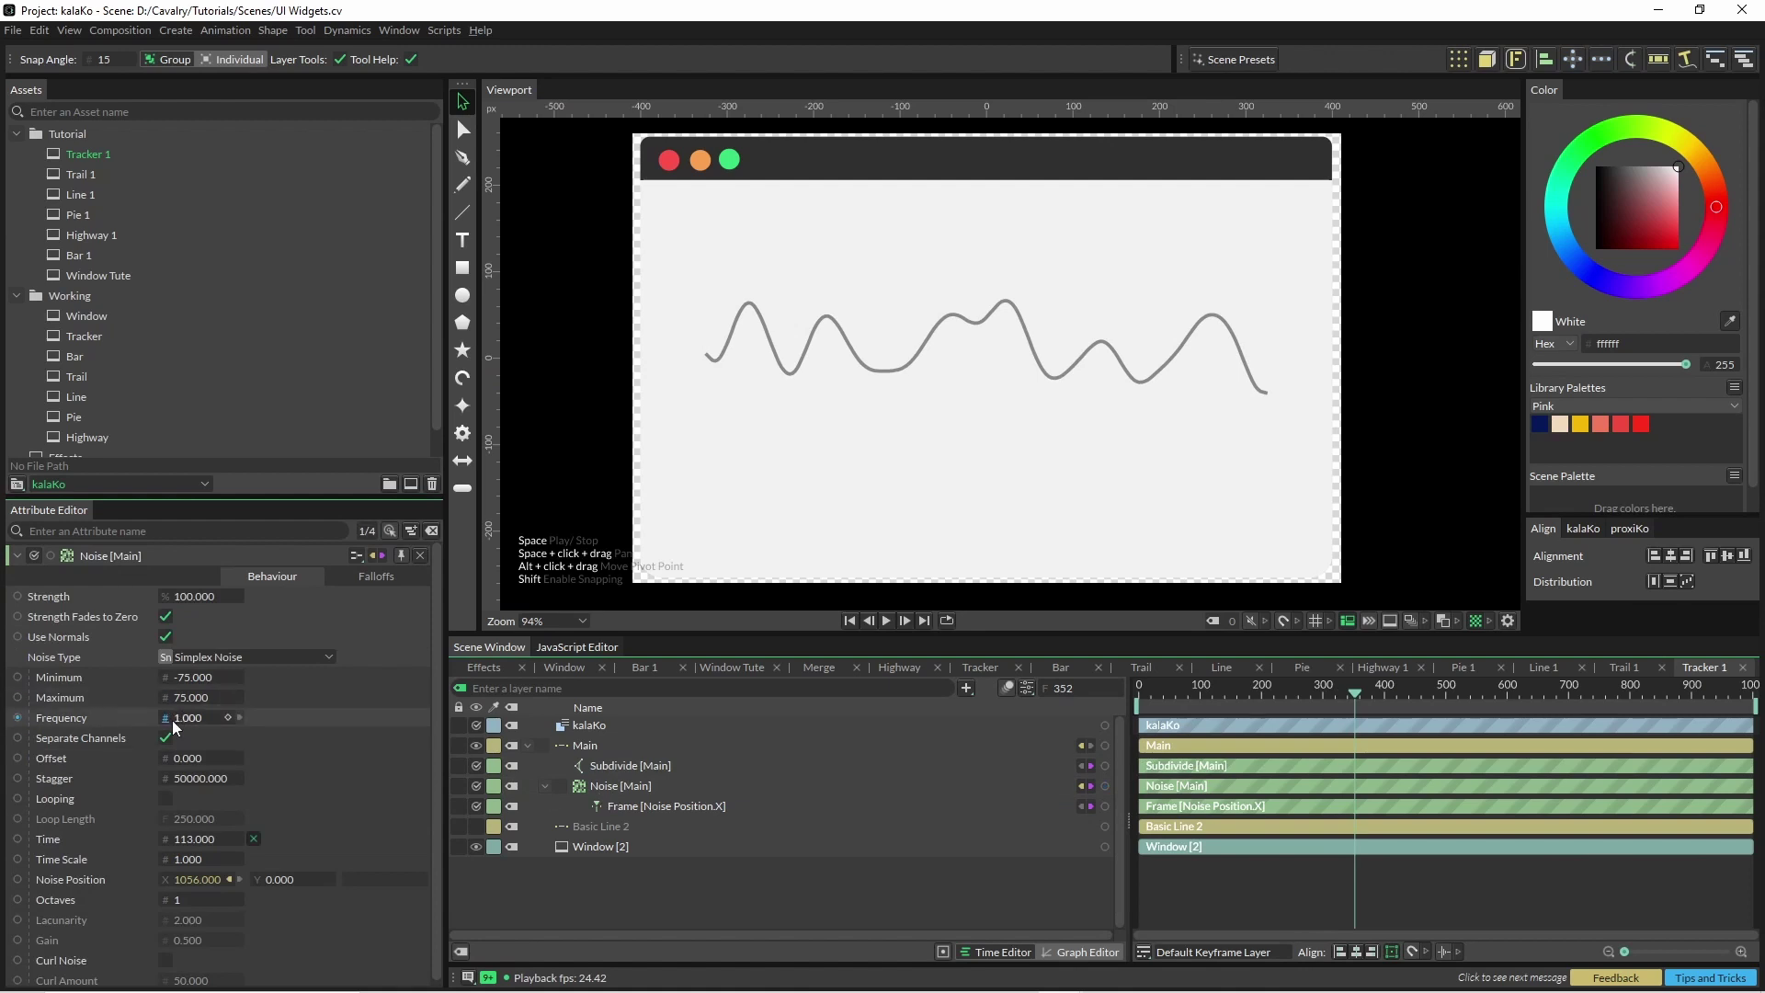
{"action": "left_click_drag", "start_coordinate": [194, 726], "coordinate": [127, 727]}
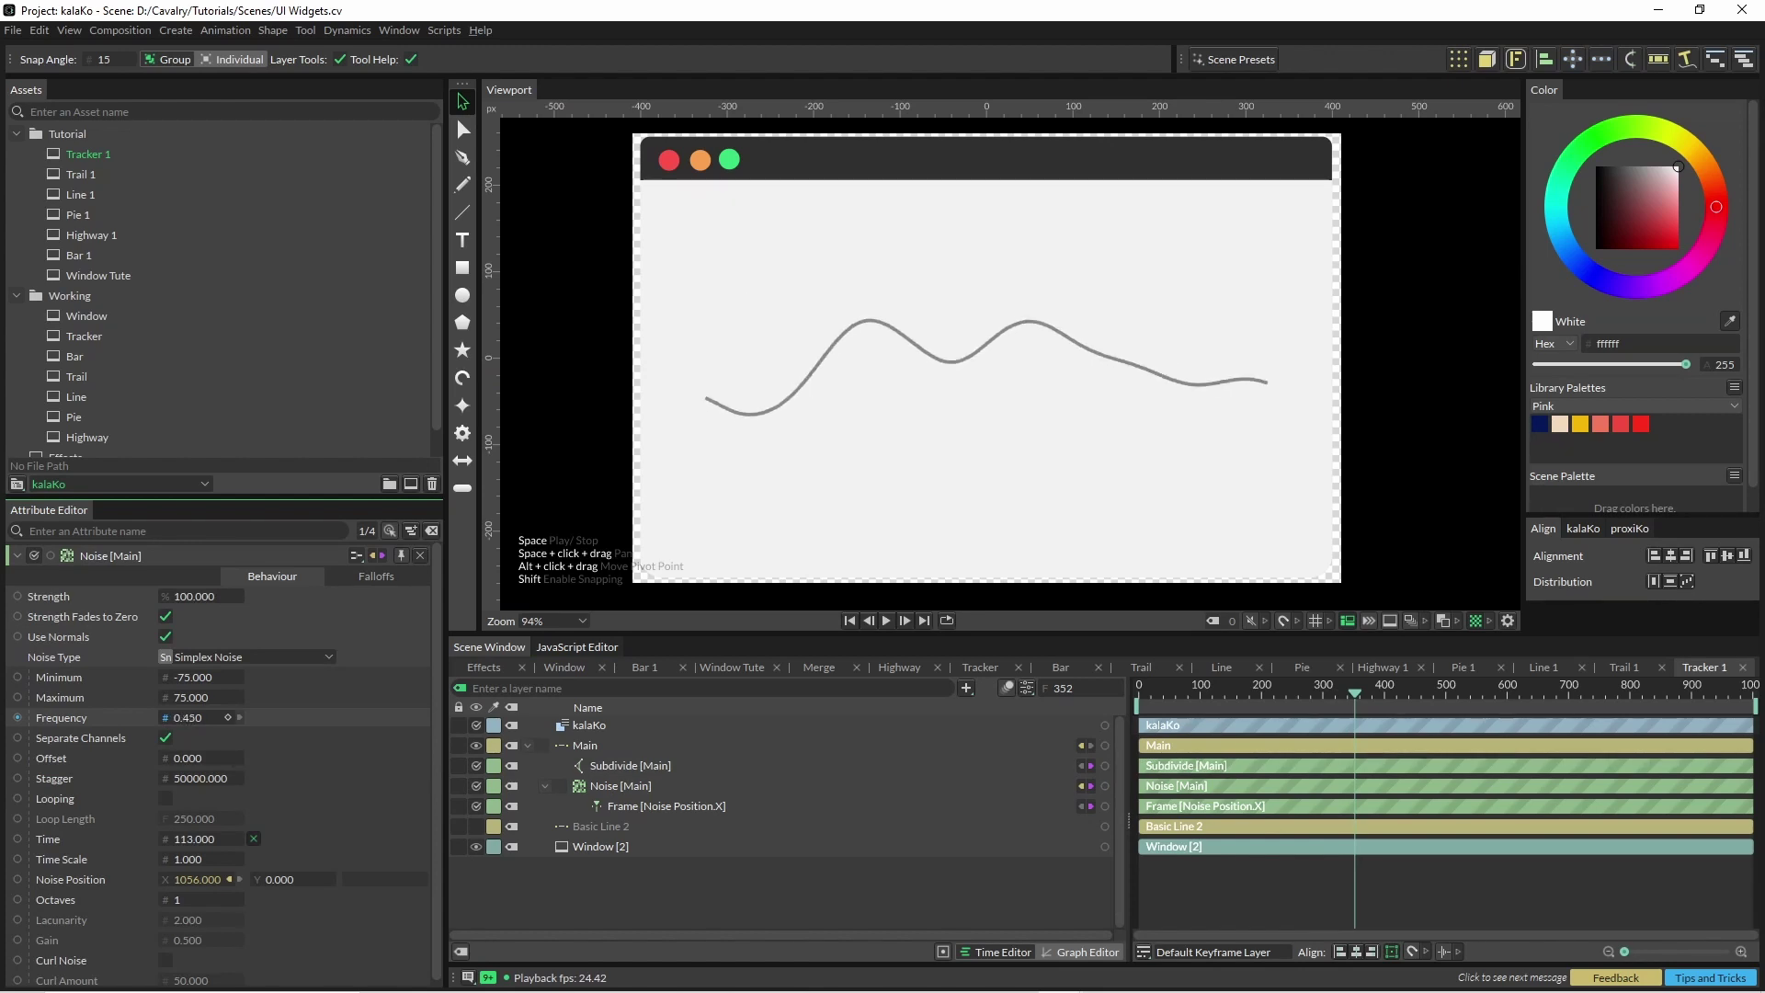
{"action": "key", "text": "ctrl+v"}
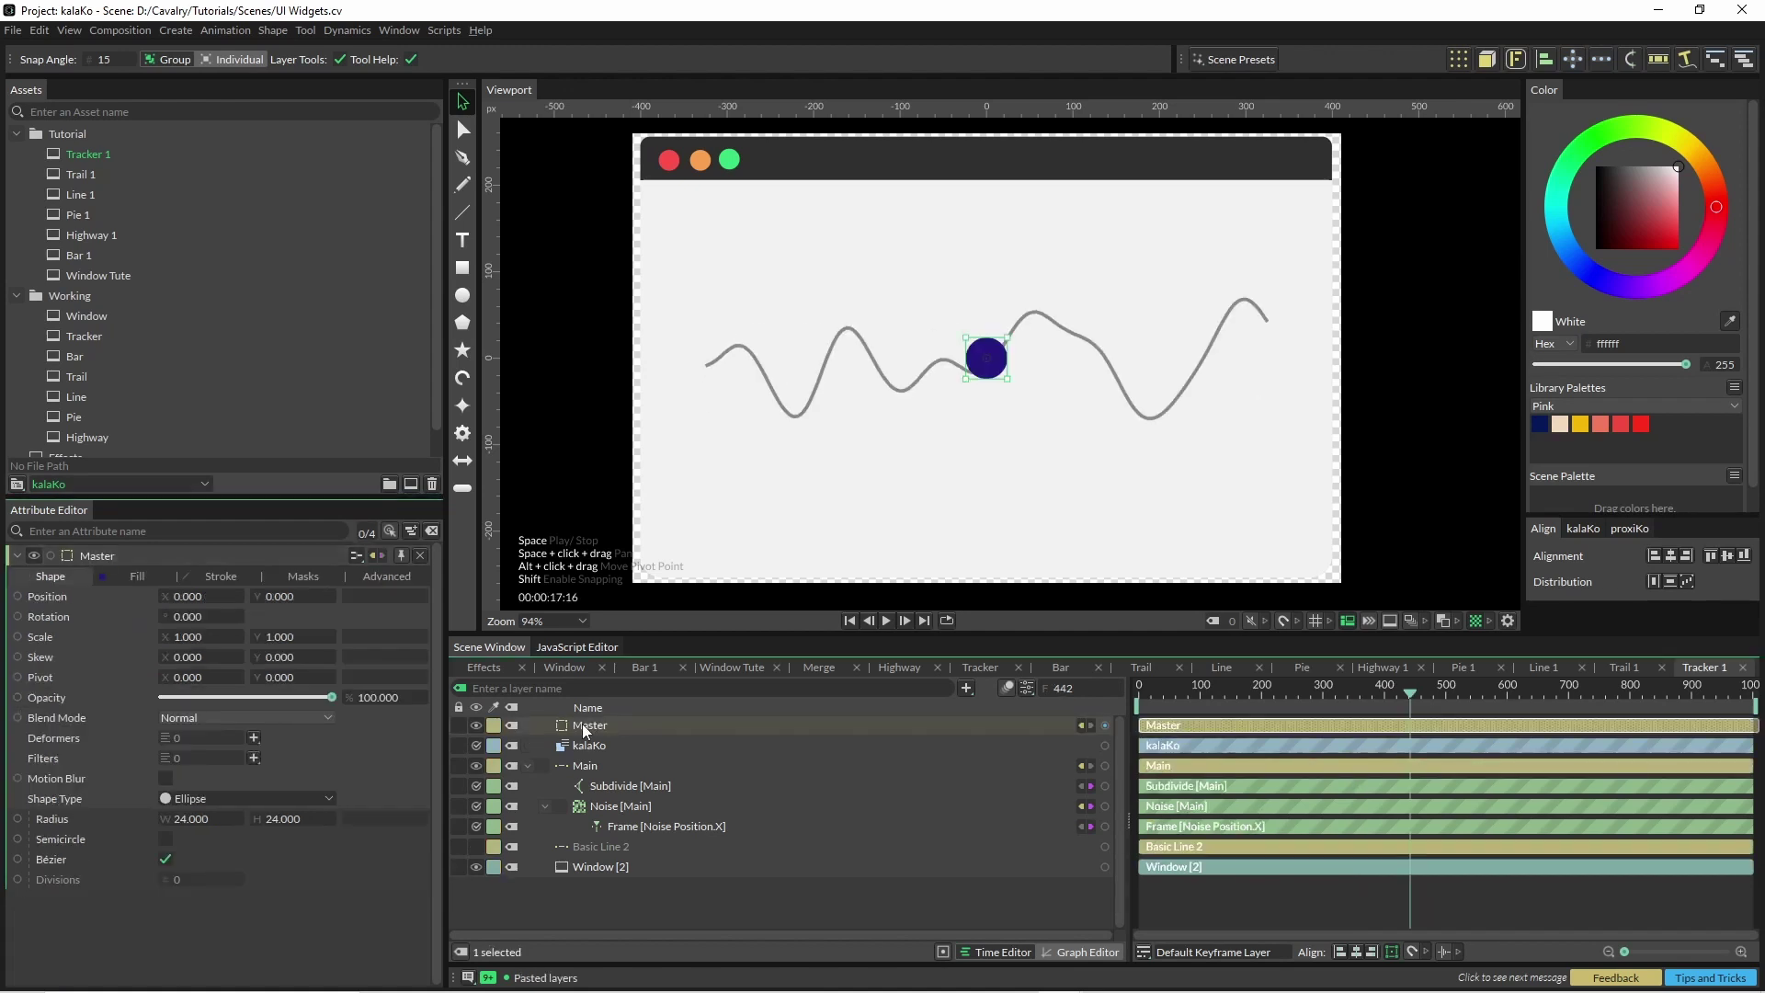
Make the circle follow the Main line with a non-looping Pathfinder behaviour, then play
{"action": "right_click", "coordinate": [96, 596]}
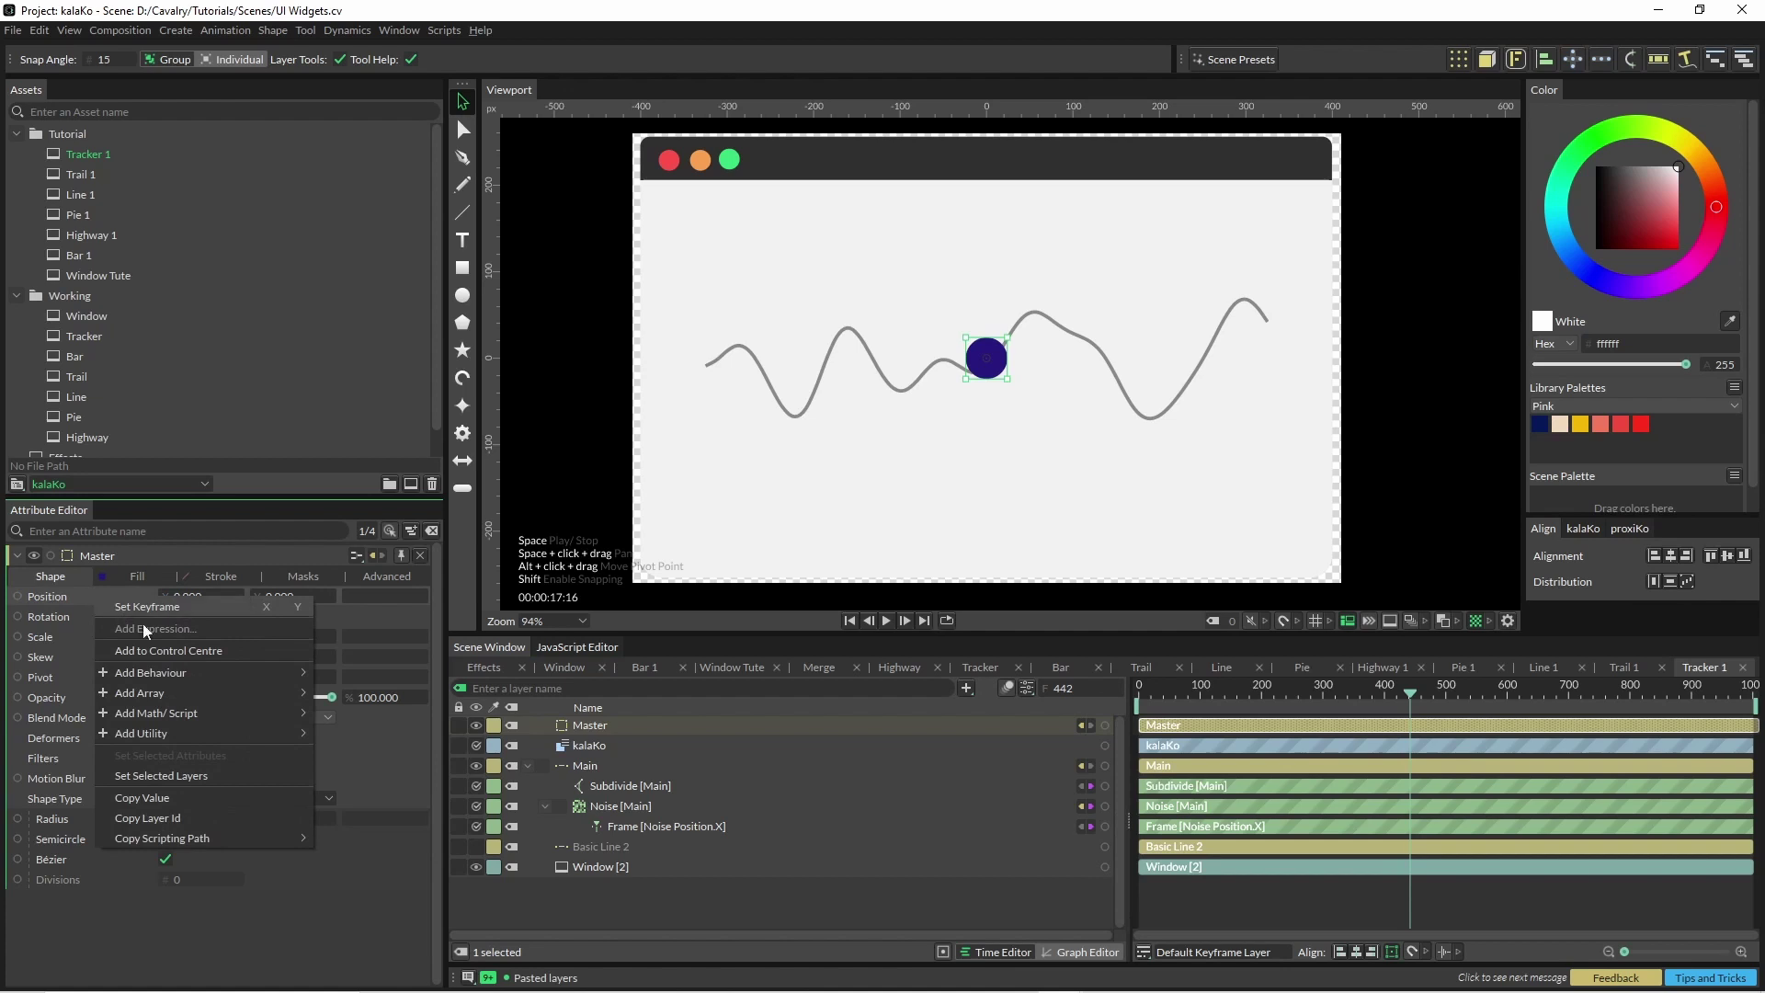
{"action": "mouse_move", "coordinate": [166, 677]}
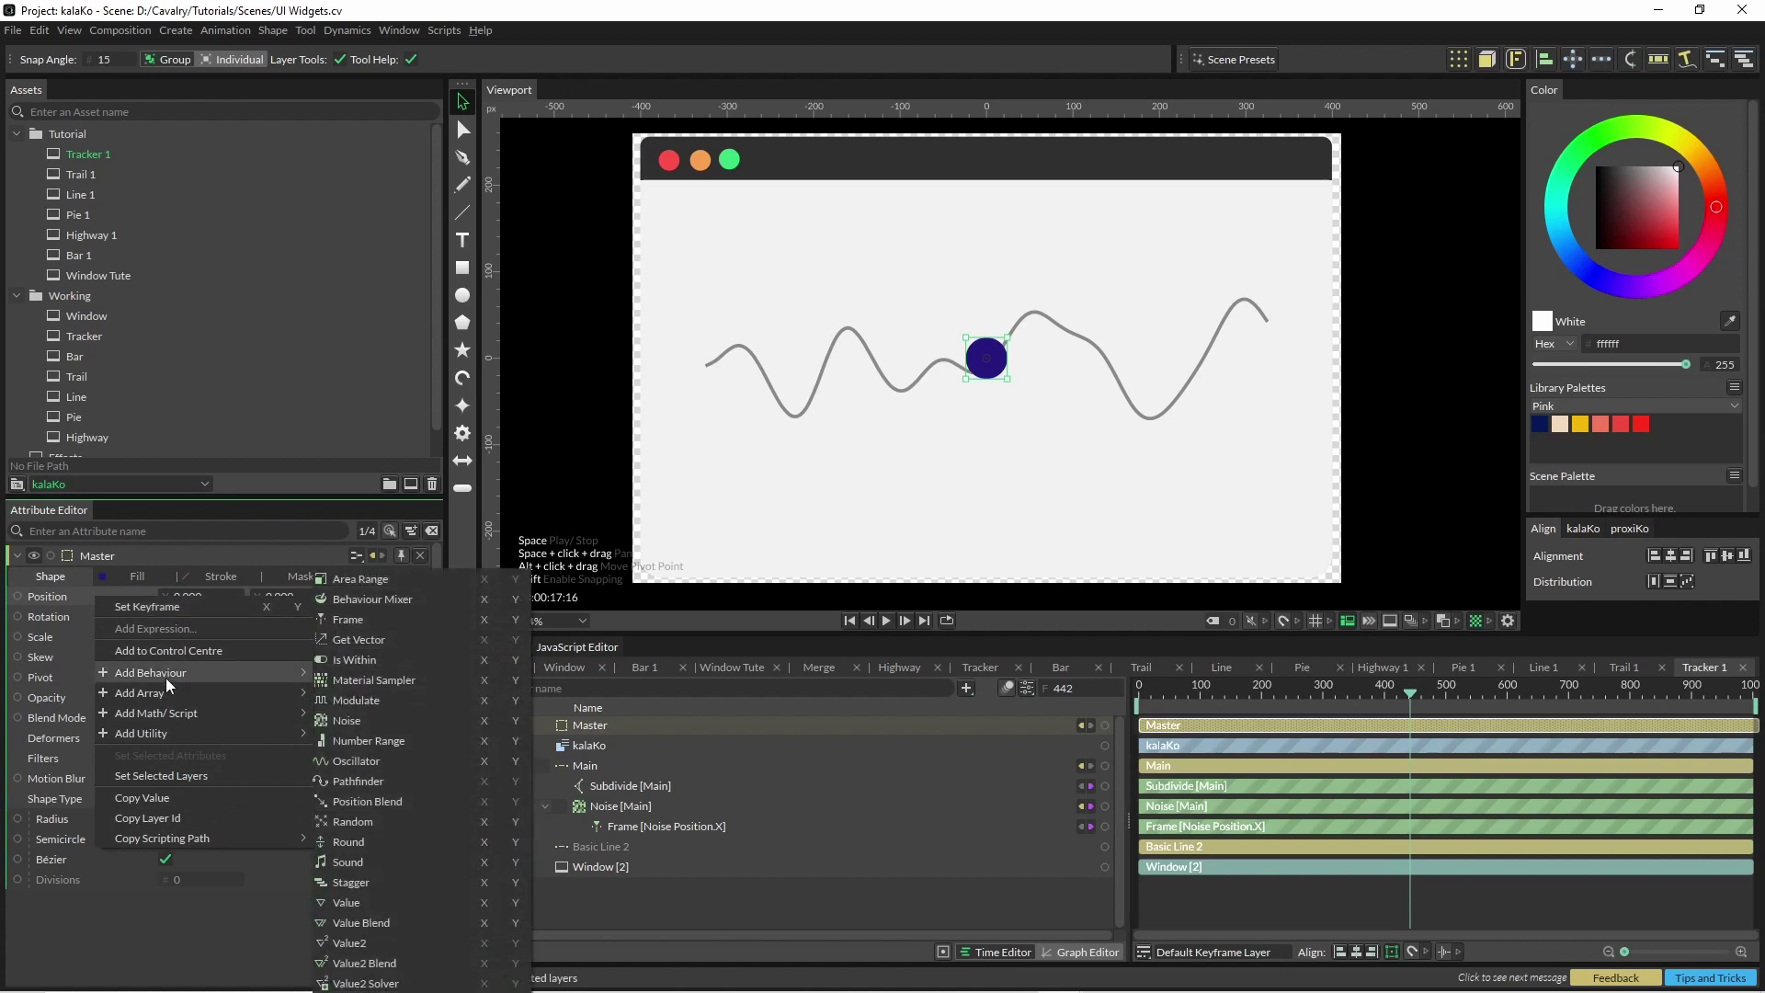
{"action": "left_click", "coordinate": [421, 778]}
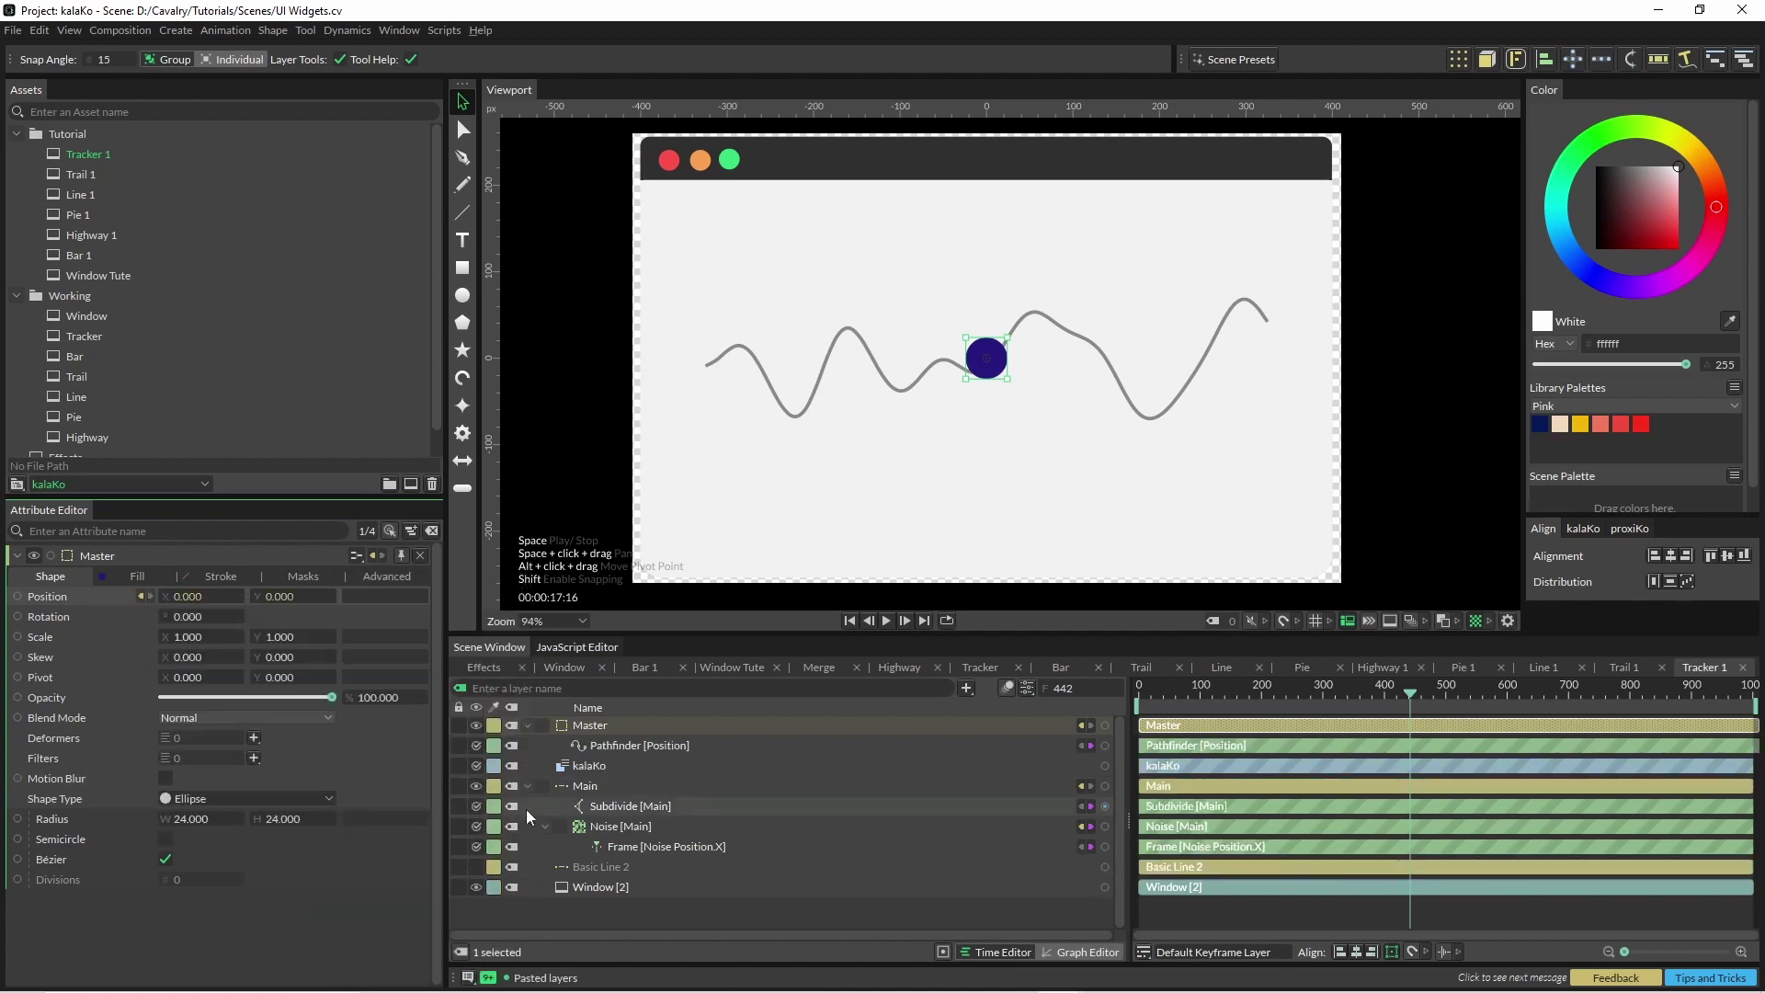
{"action": "left_click_drag", "start_coordinate": [570, 789], "coordinate": [317, 671]}
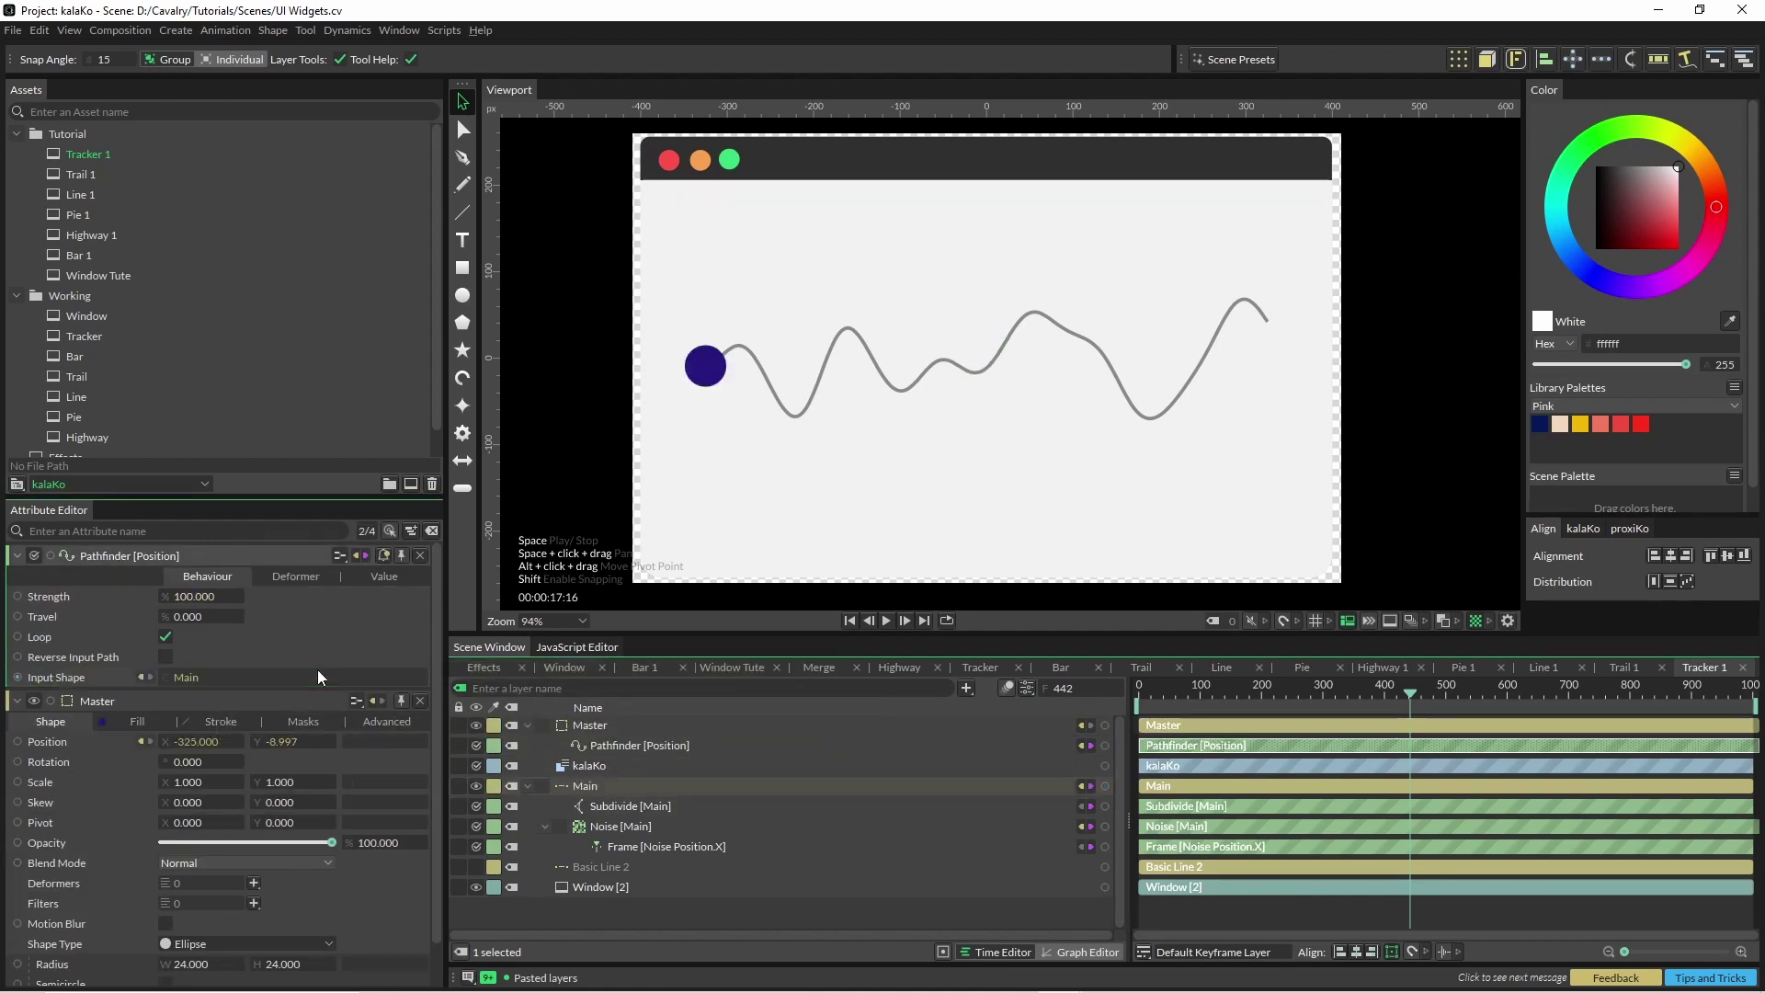
{"action": "left_click", "coordinate": [174, 633]}
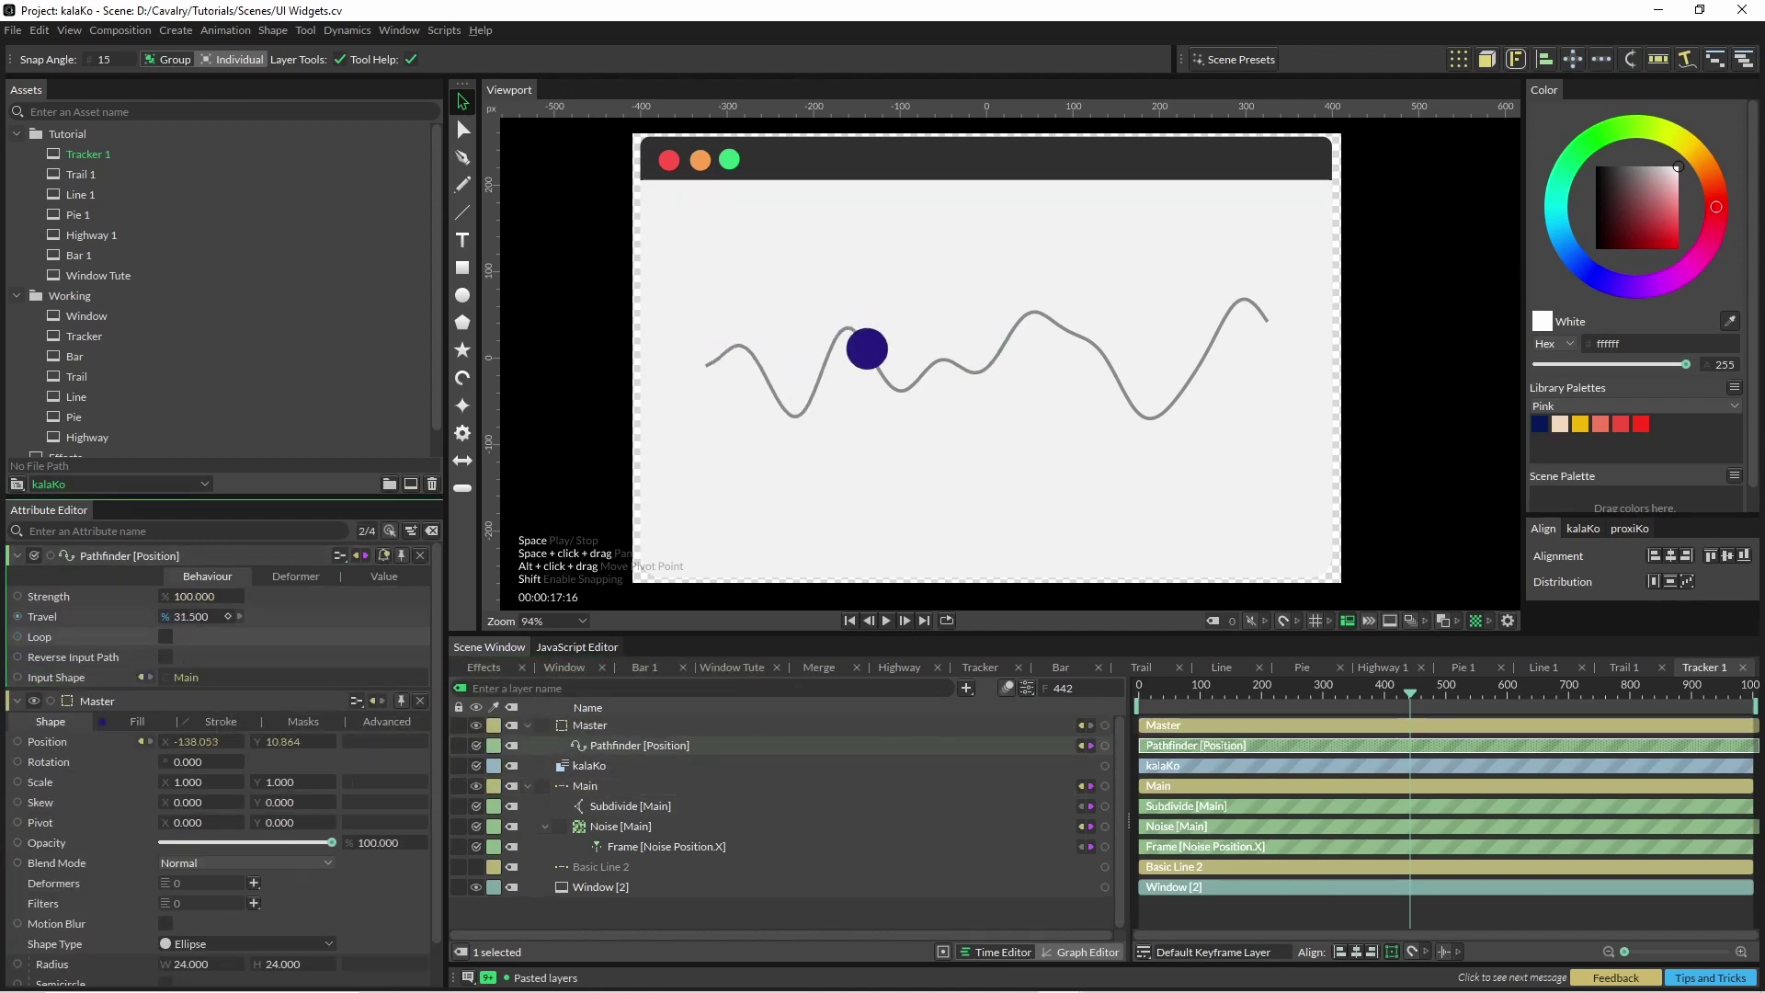
{"action": "left_click", "coordinate": [886, 620]}
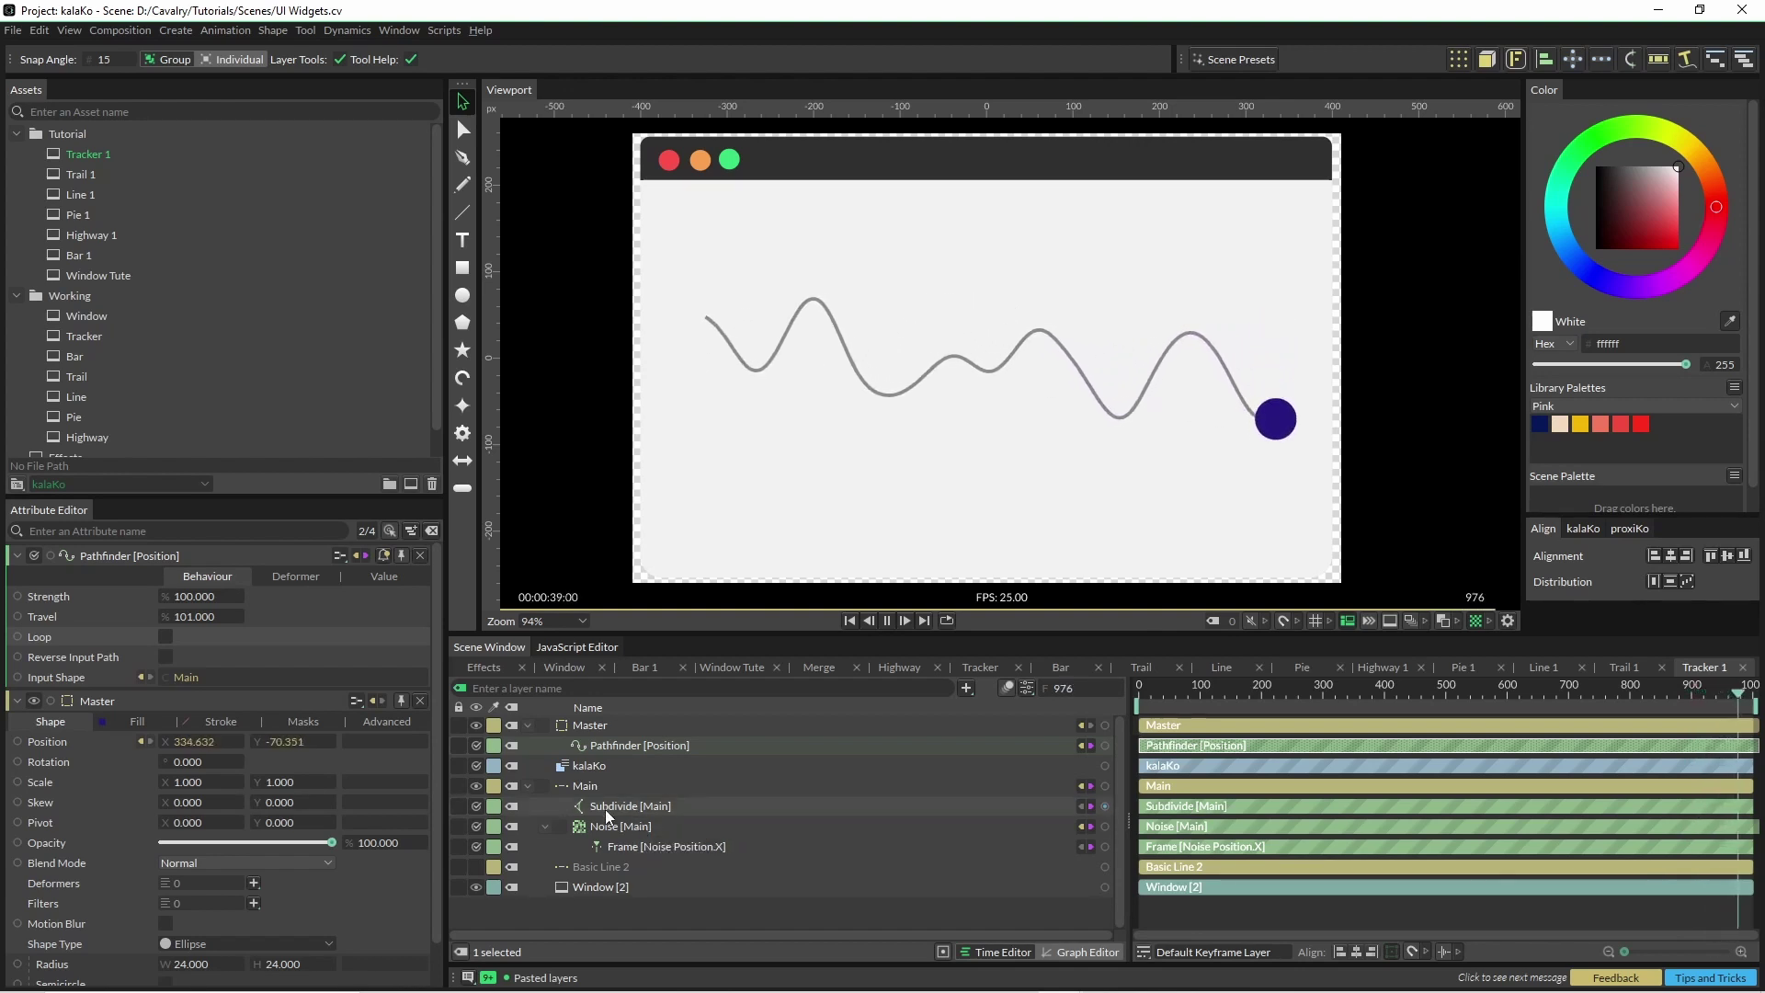
Stop playback, then group the Master through Main layers together
{"action": "key", "text": "space"}
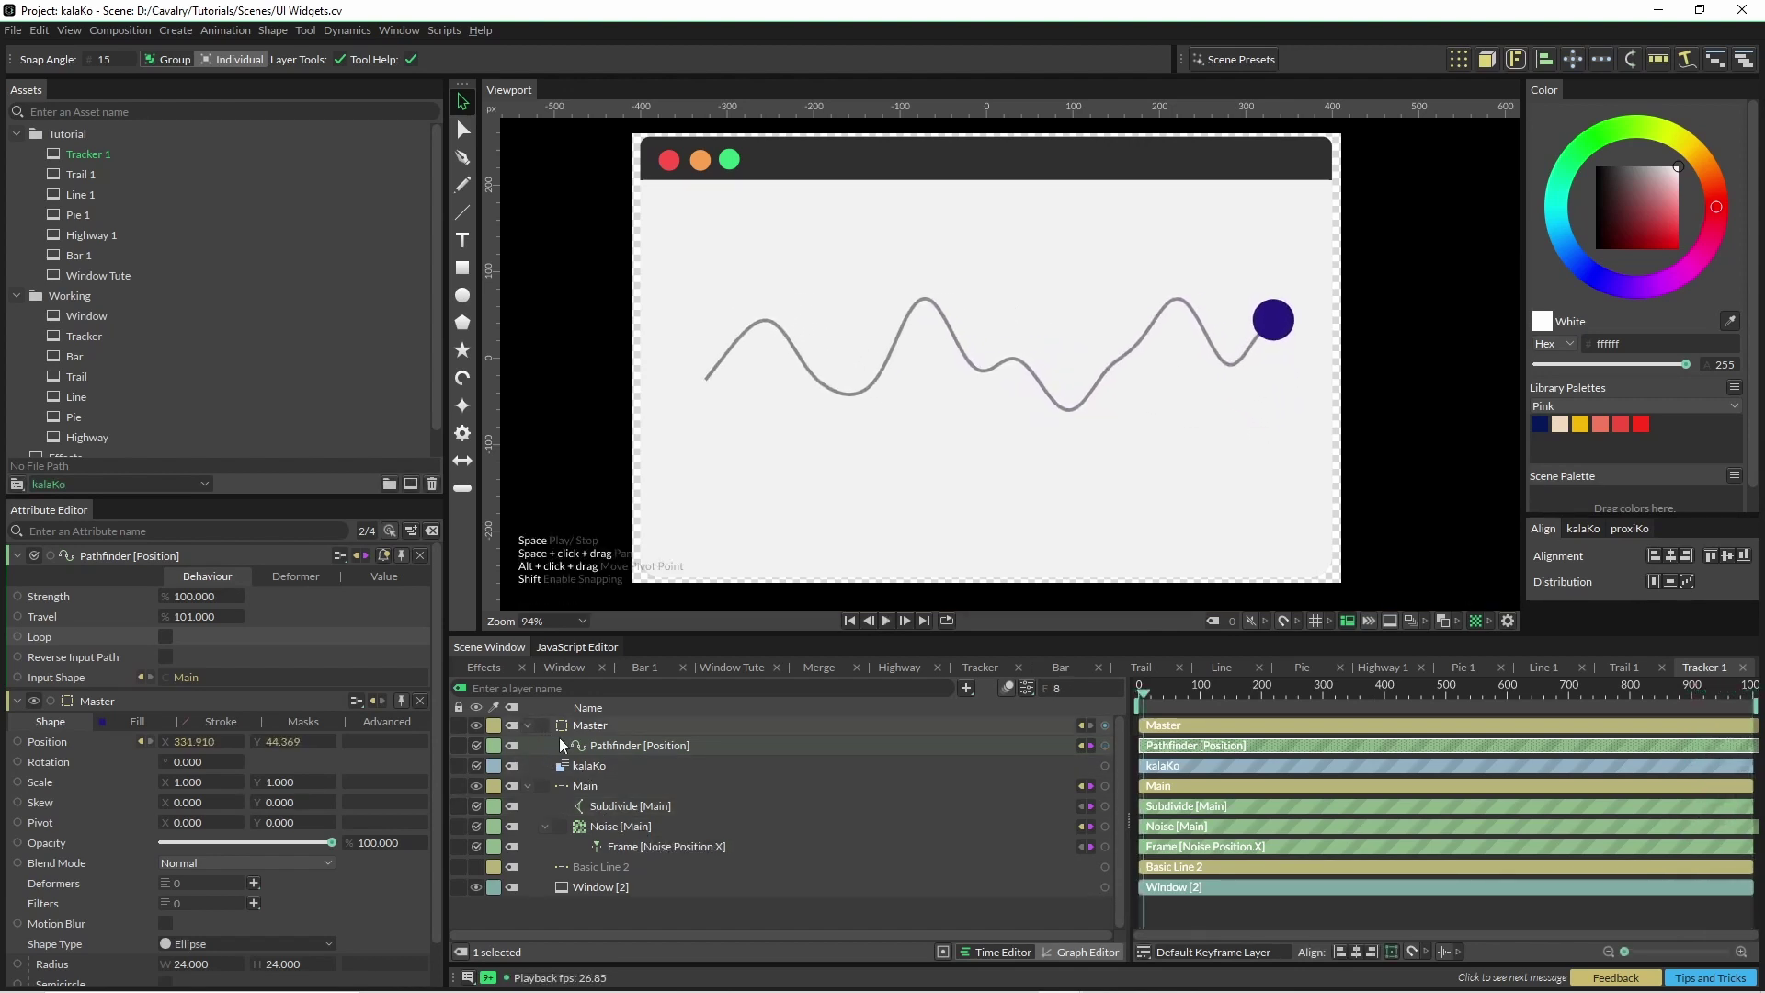
{"action": "left_click", "coordinate": [528, 725]}
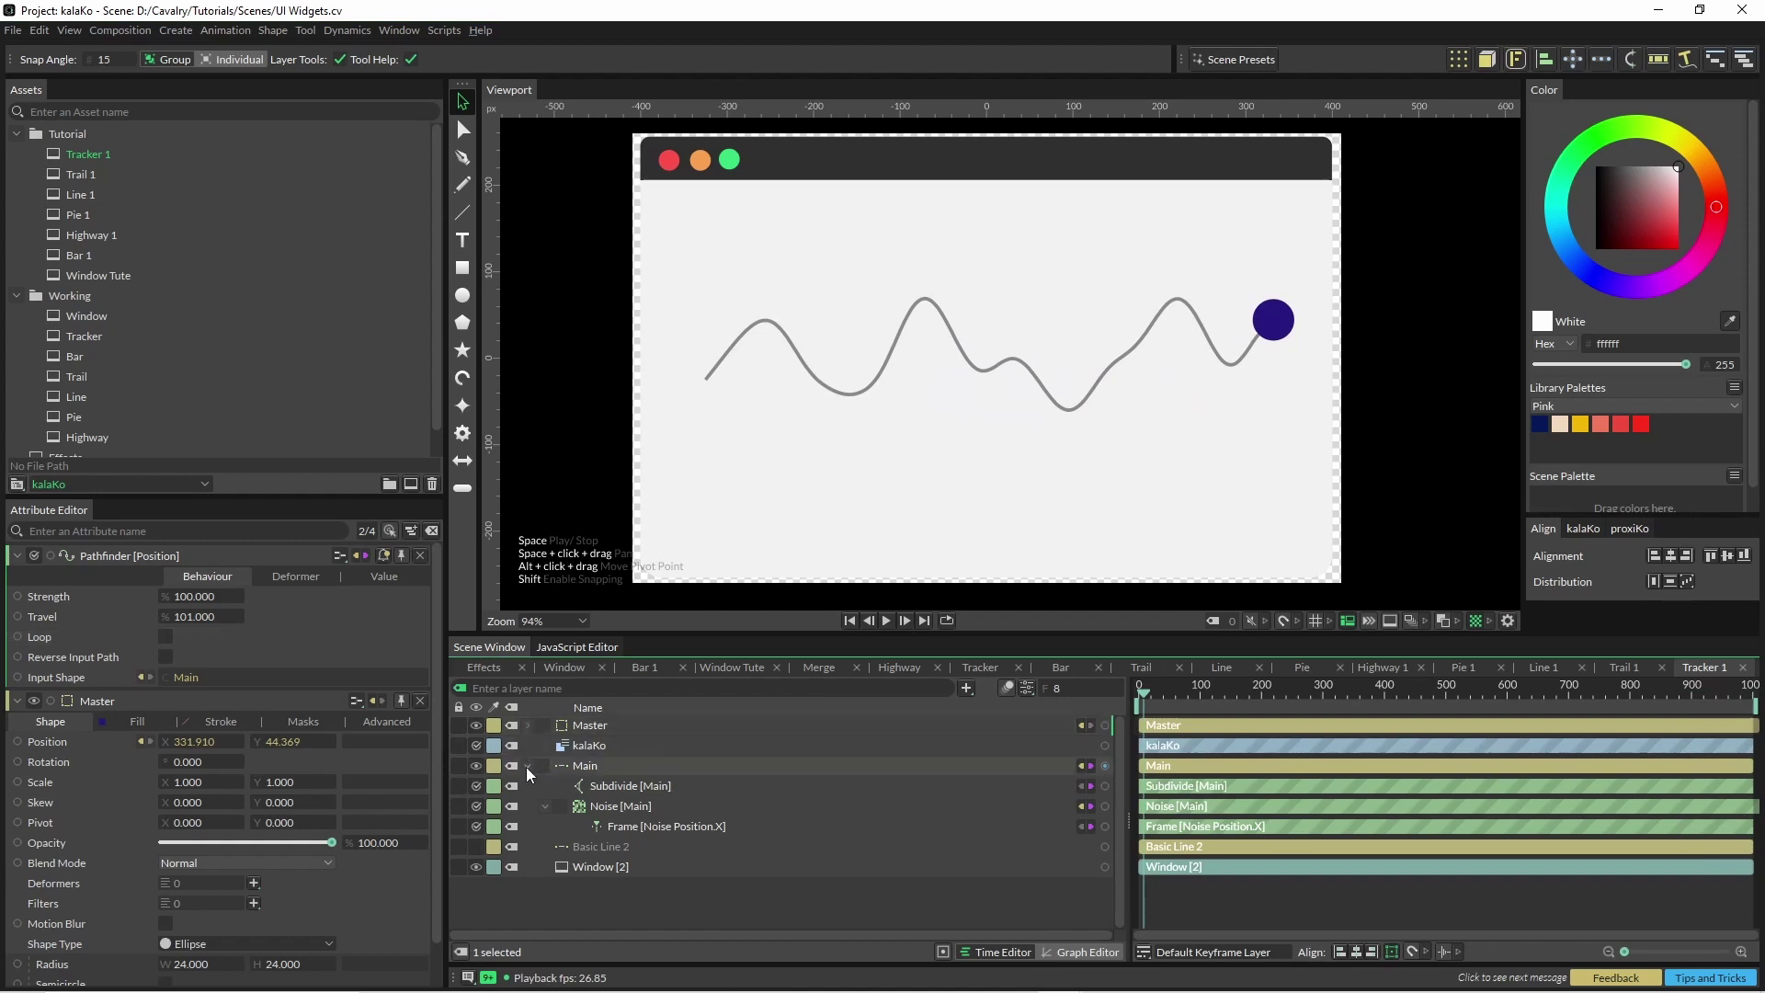
{"action": "left_click", "coordinate": [528, 766]}
{"action": "left_click", "coordinate": [608, 764]}
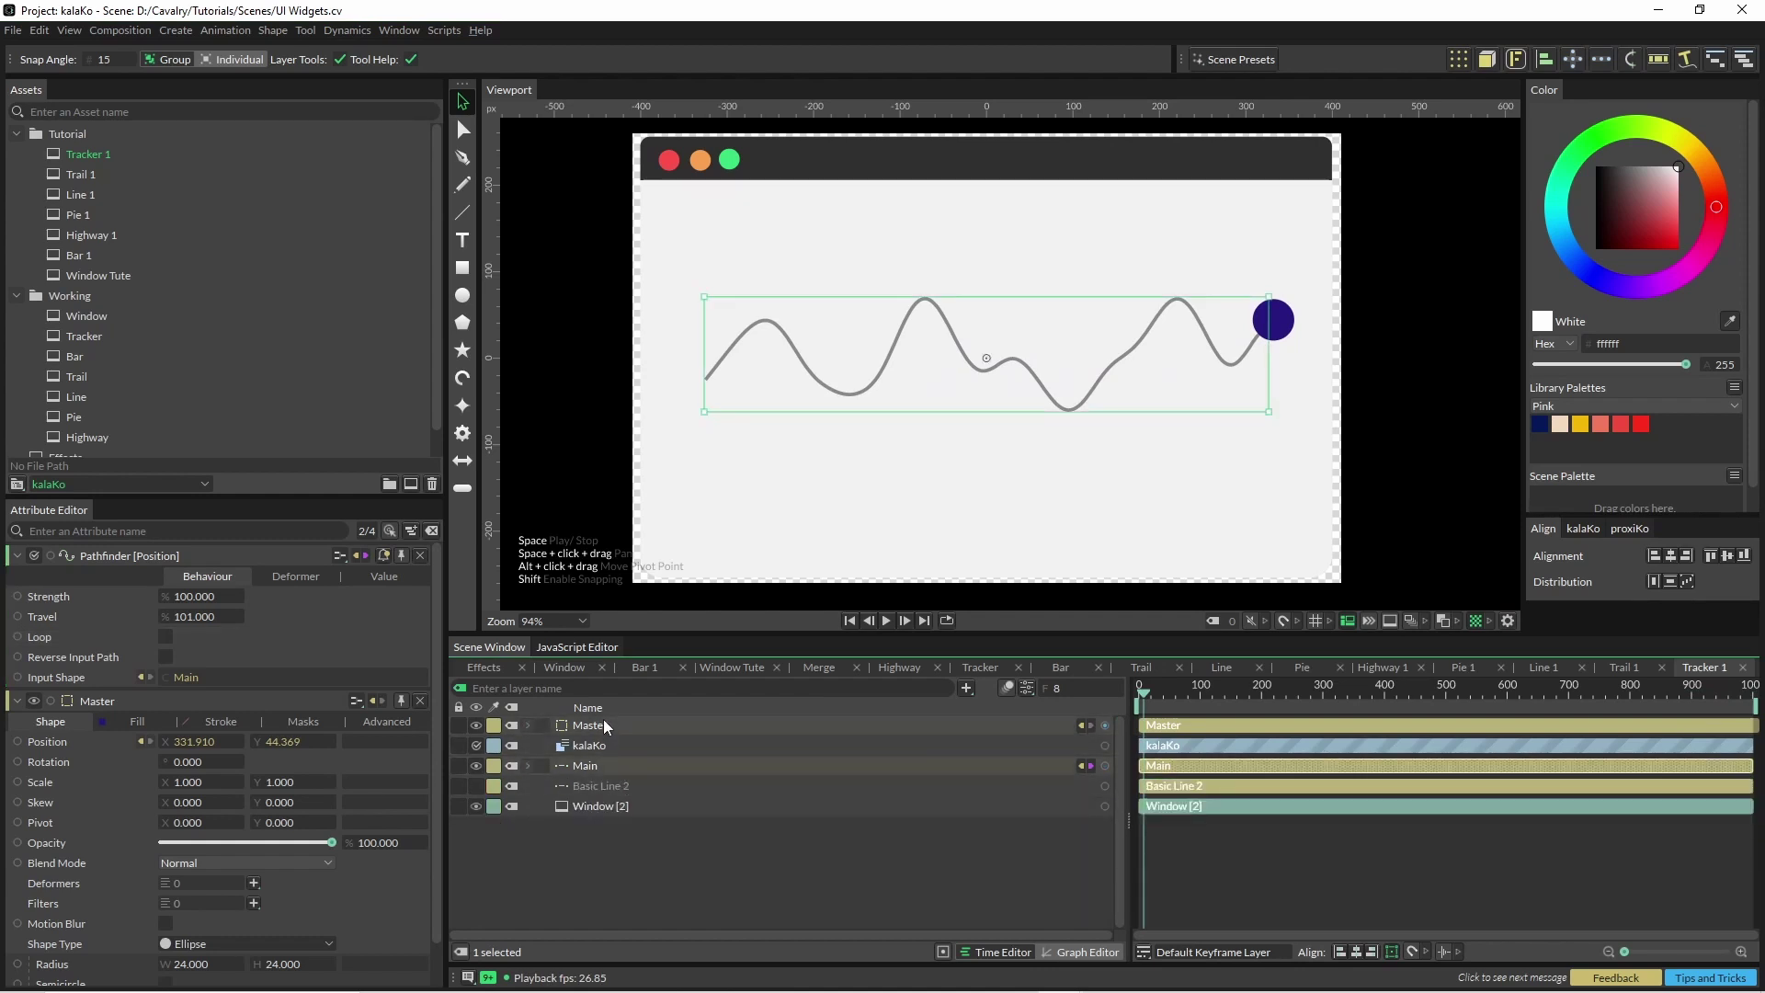
{"action": "left_click", "coordinate": [604, 722], "text": "shift"}
{"action": "key", "text": "ctrl+g"}
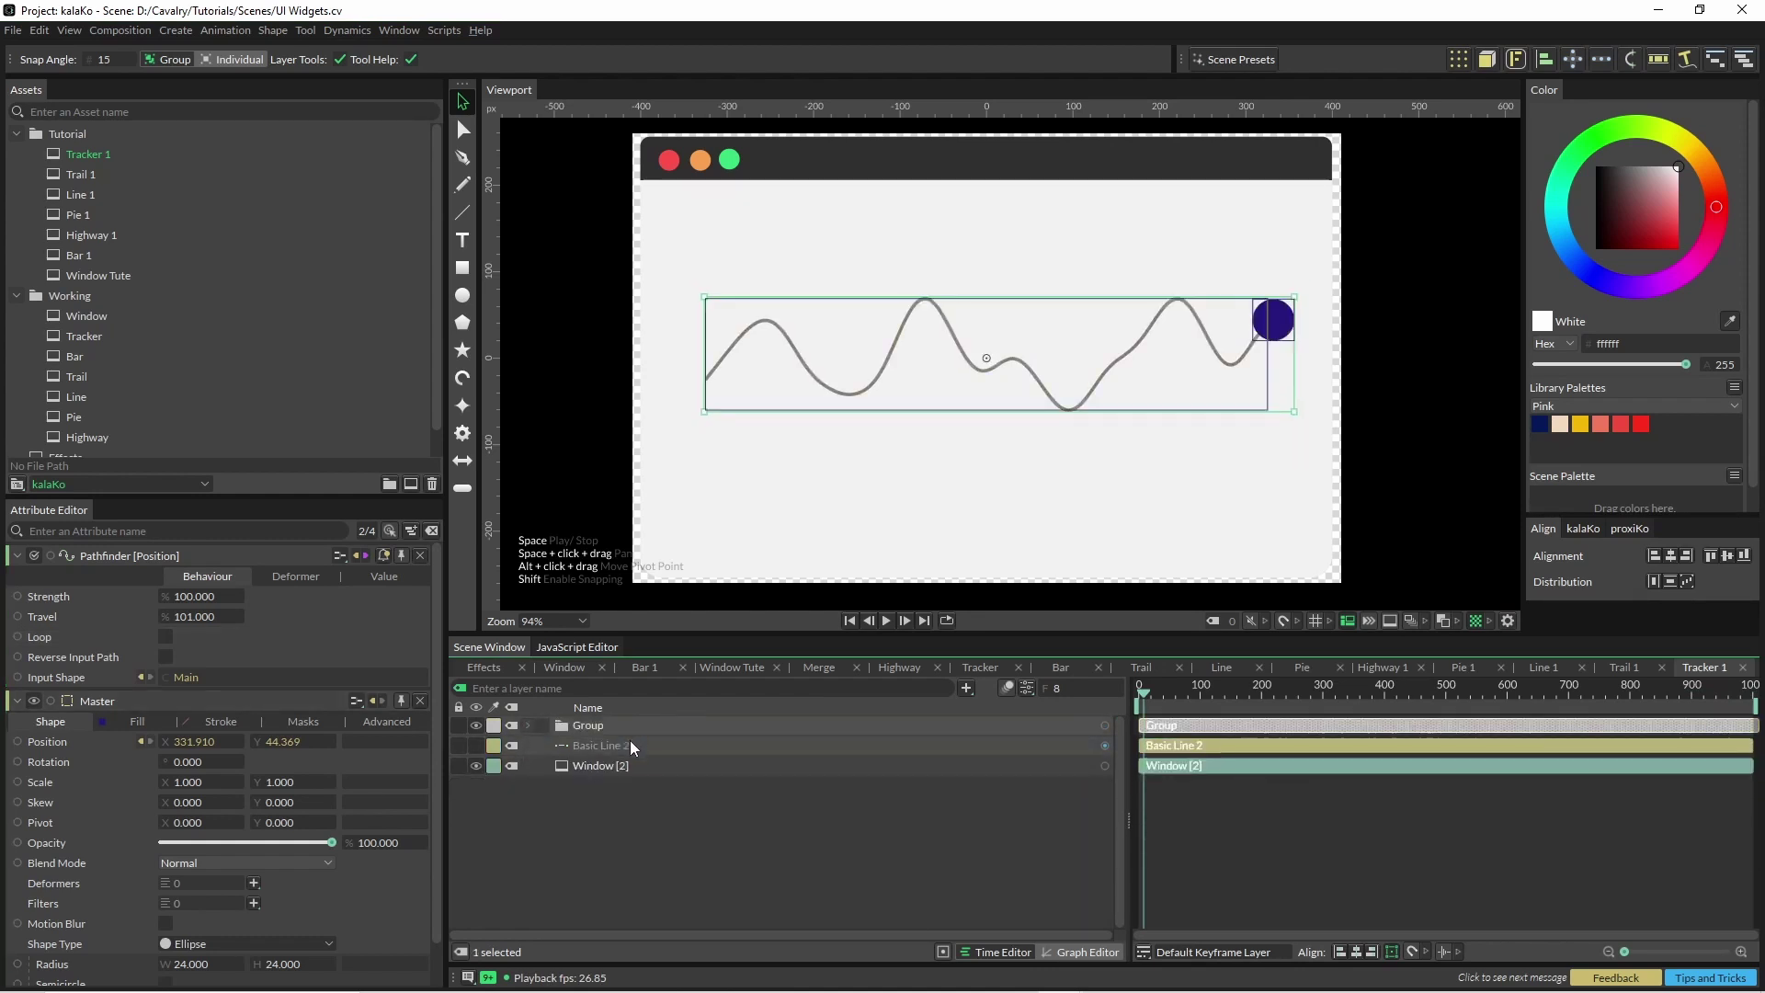
Copy the group with a Duplicator using Point distribution to stack three overlapping waves
{"action": "left_click", "coordinate": [1459, 59]}
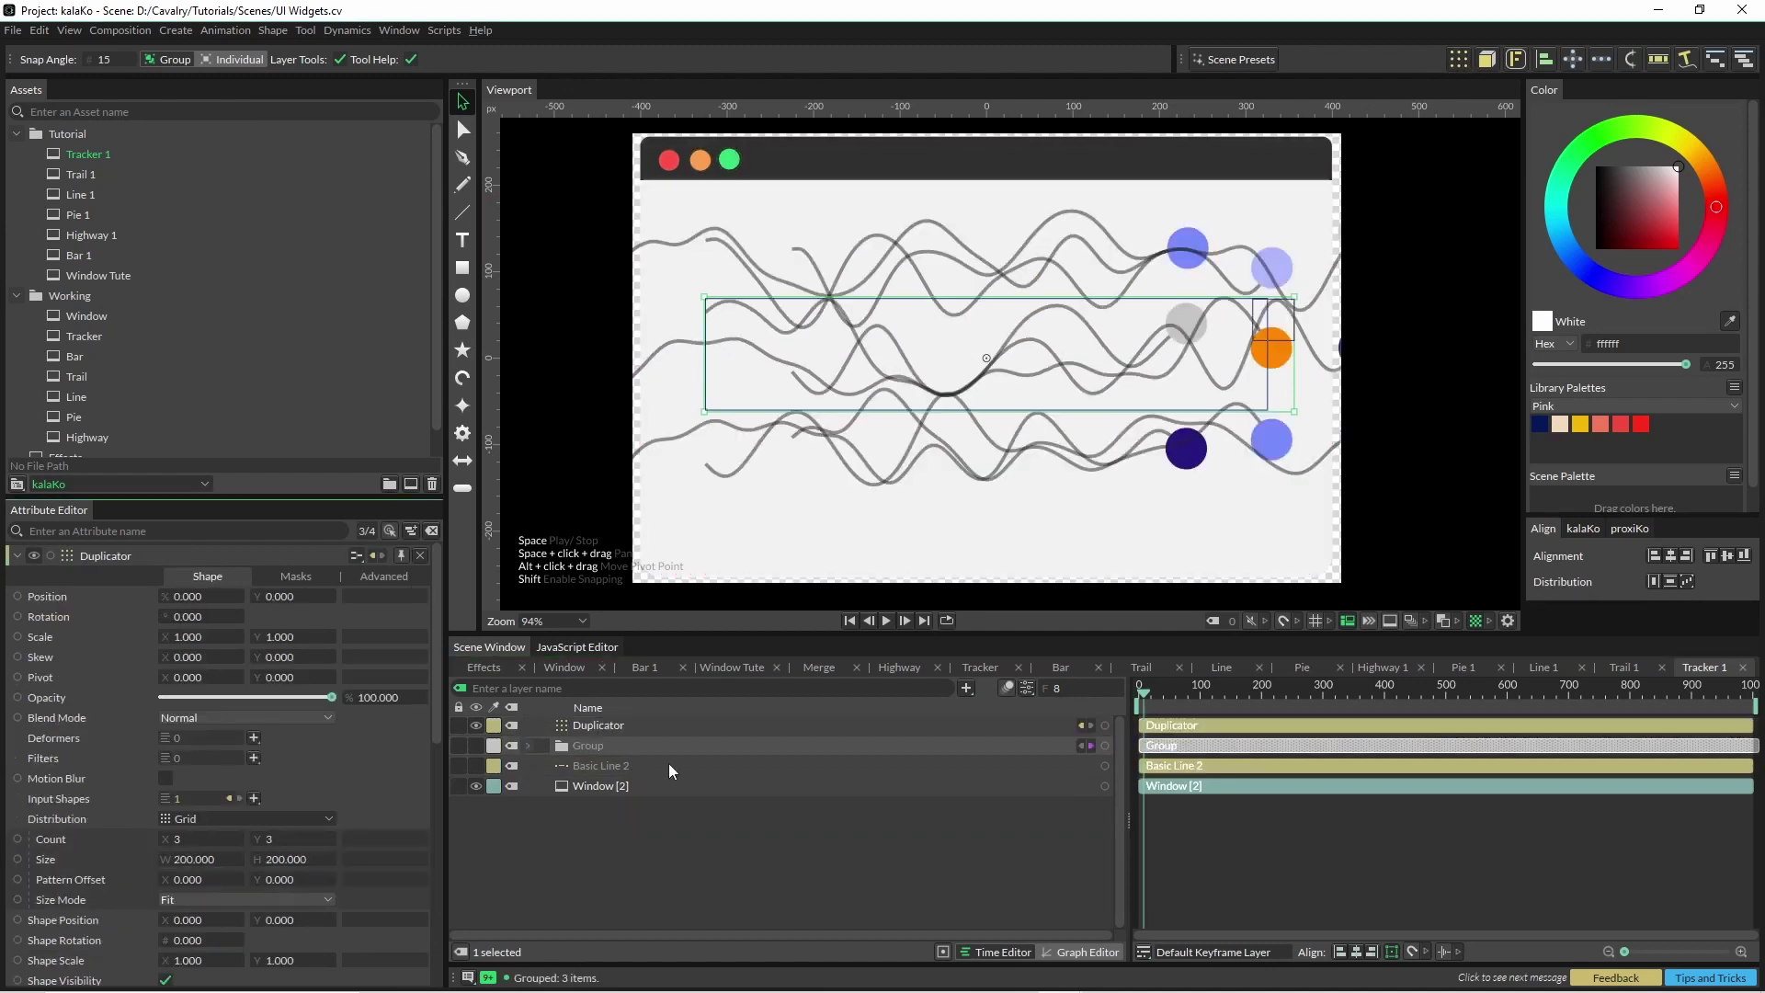
{"action": "left_click", "coordinate": [564, 725]}
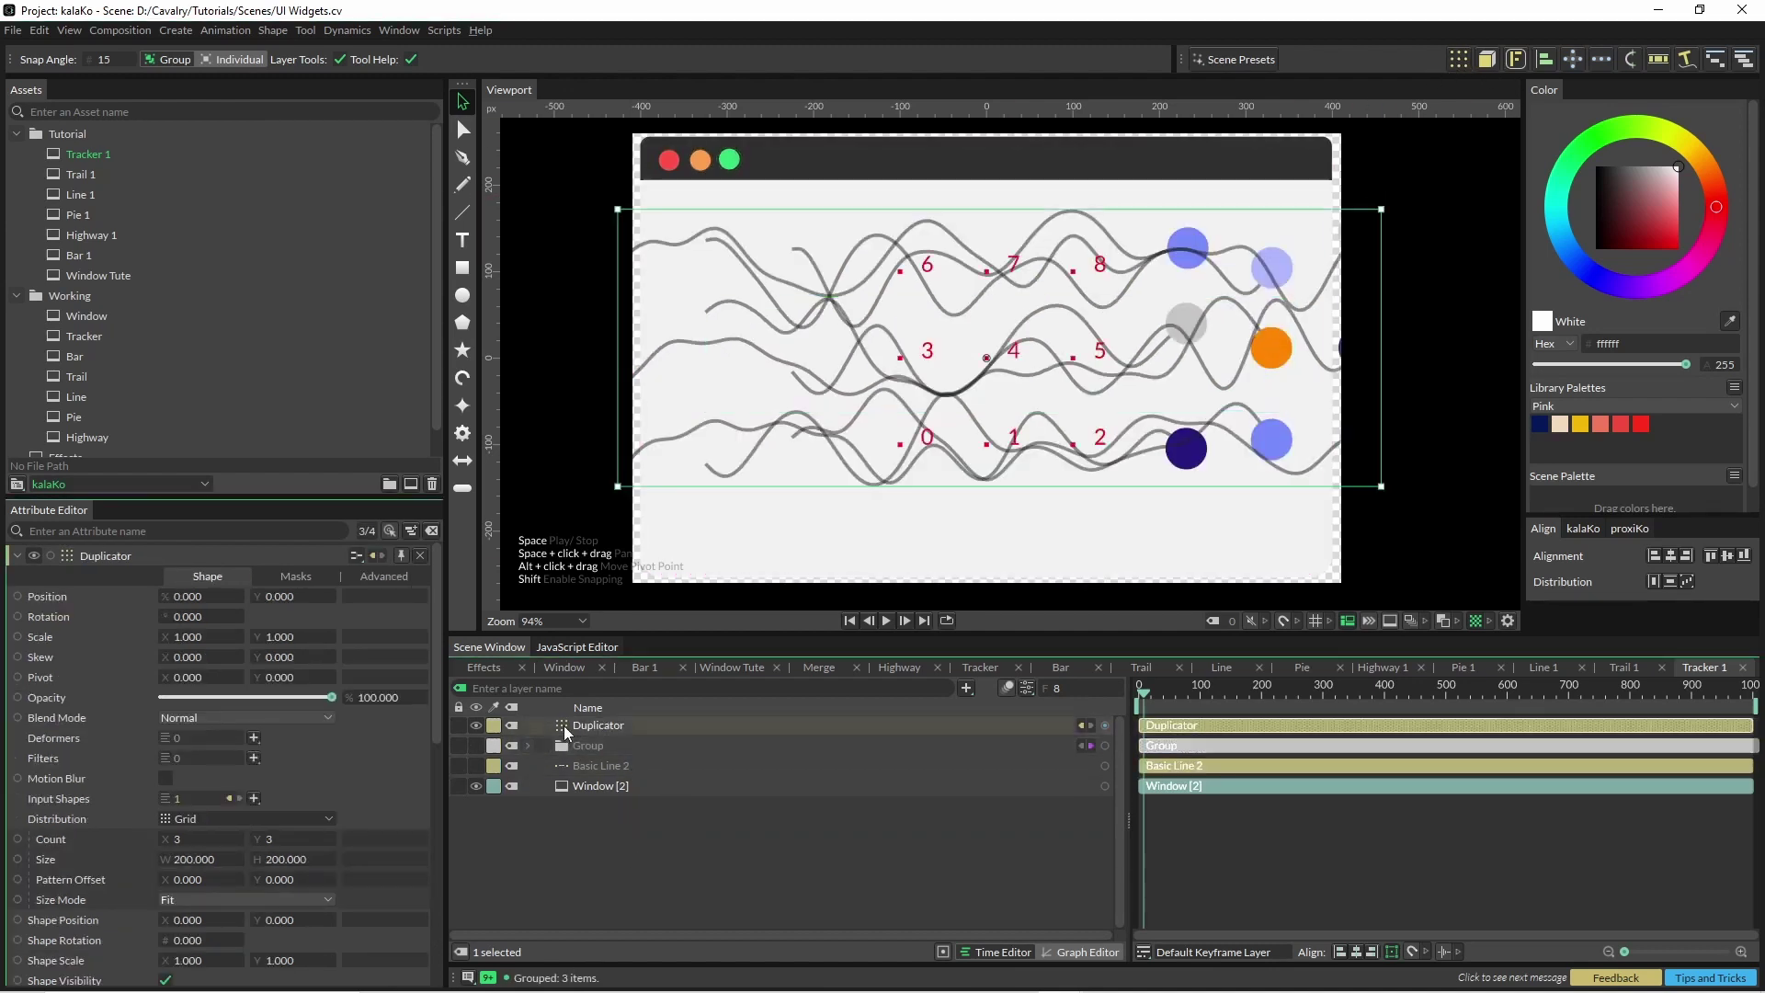
{"action": "left_click", "coordinate": [184, 818]}
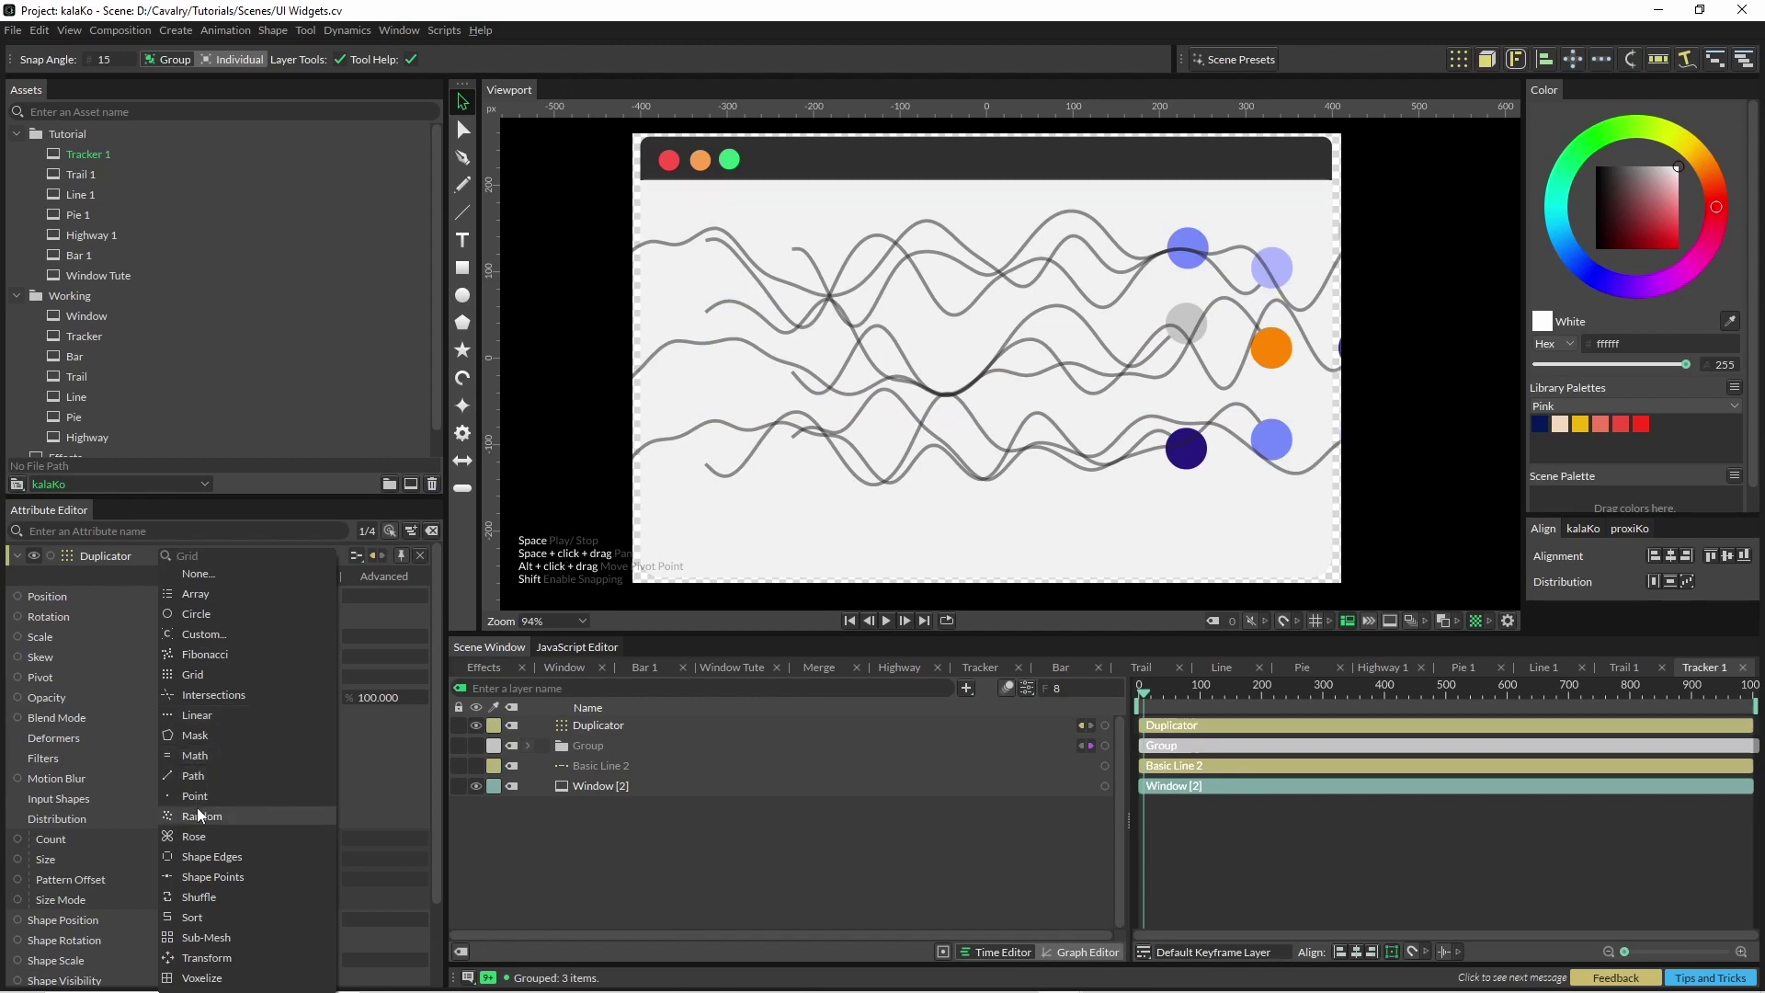
{"action": "left_click", "coordinate": [196, 796]}
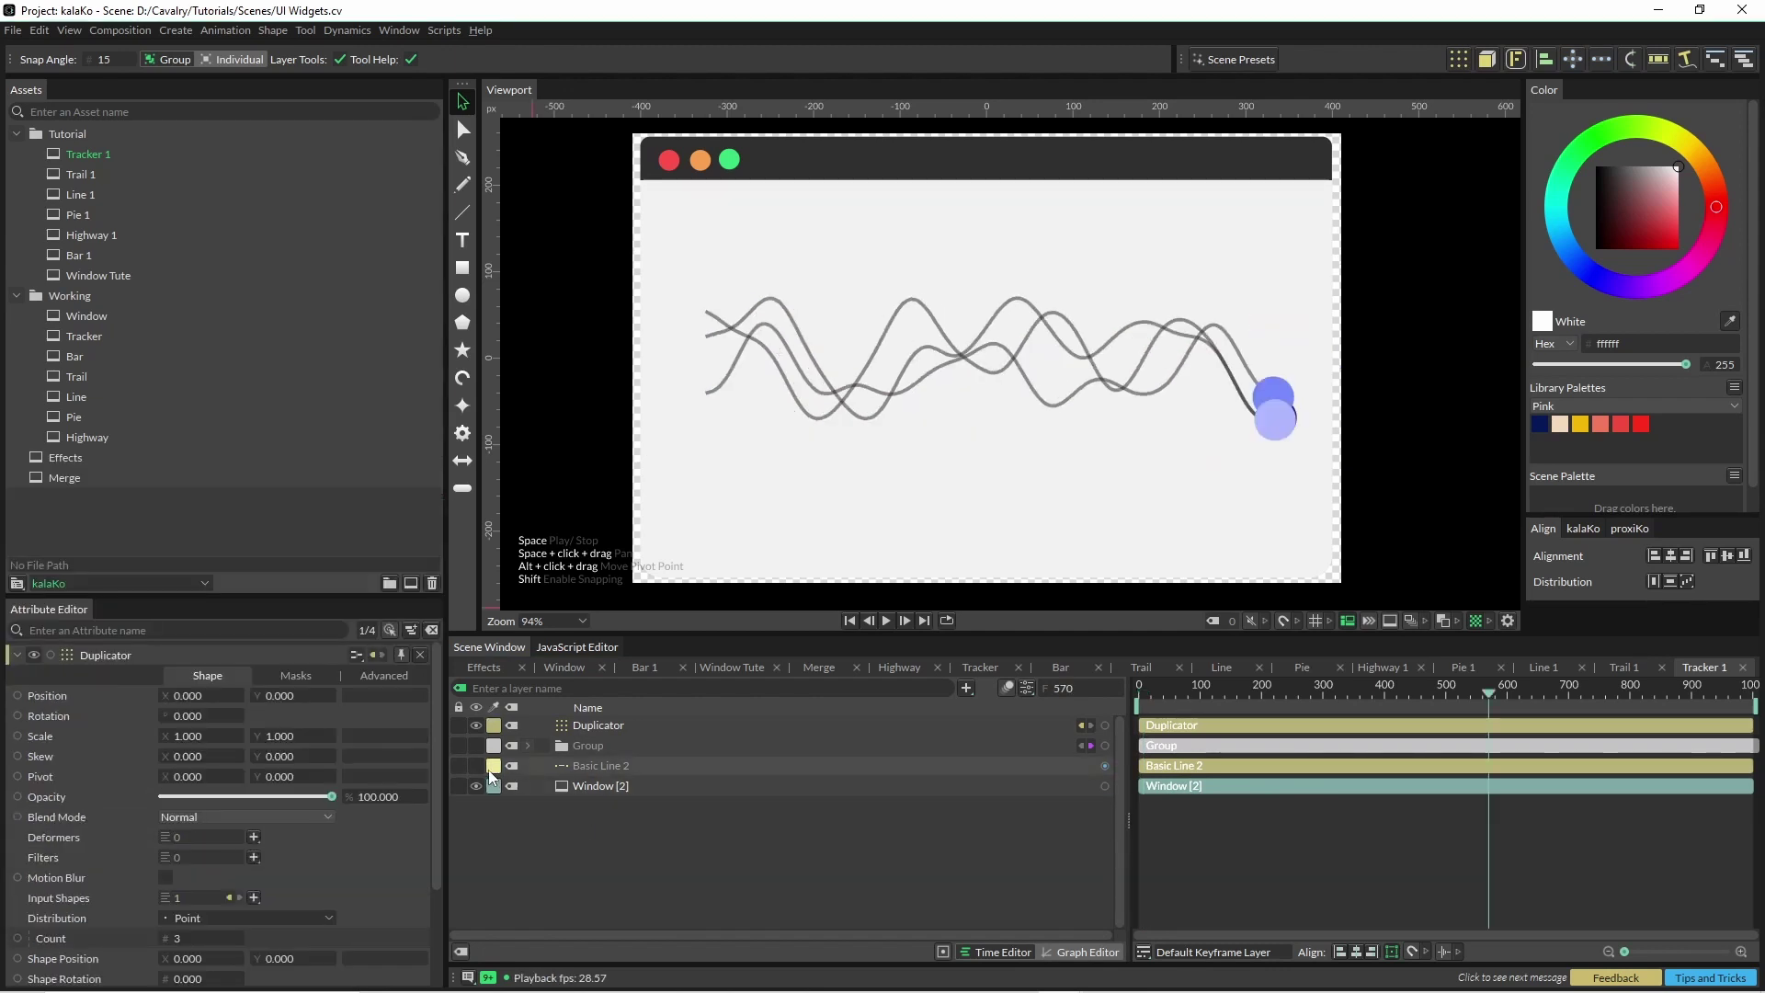
{"action": "left_click", "coordinate": [544, 768]}
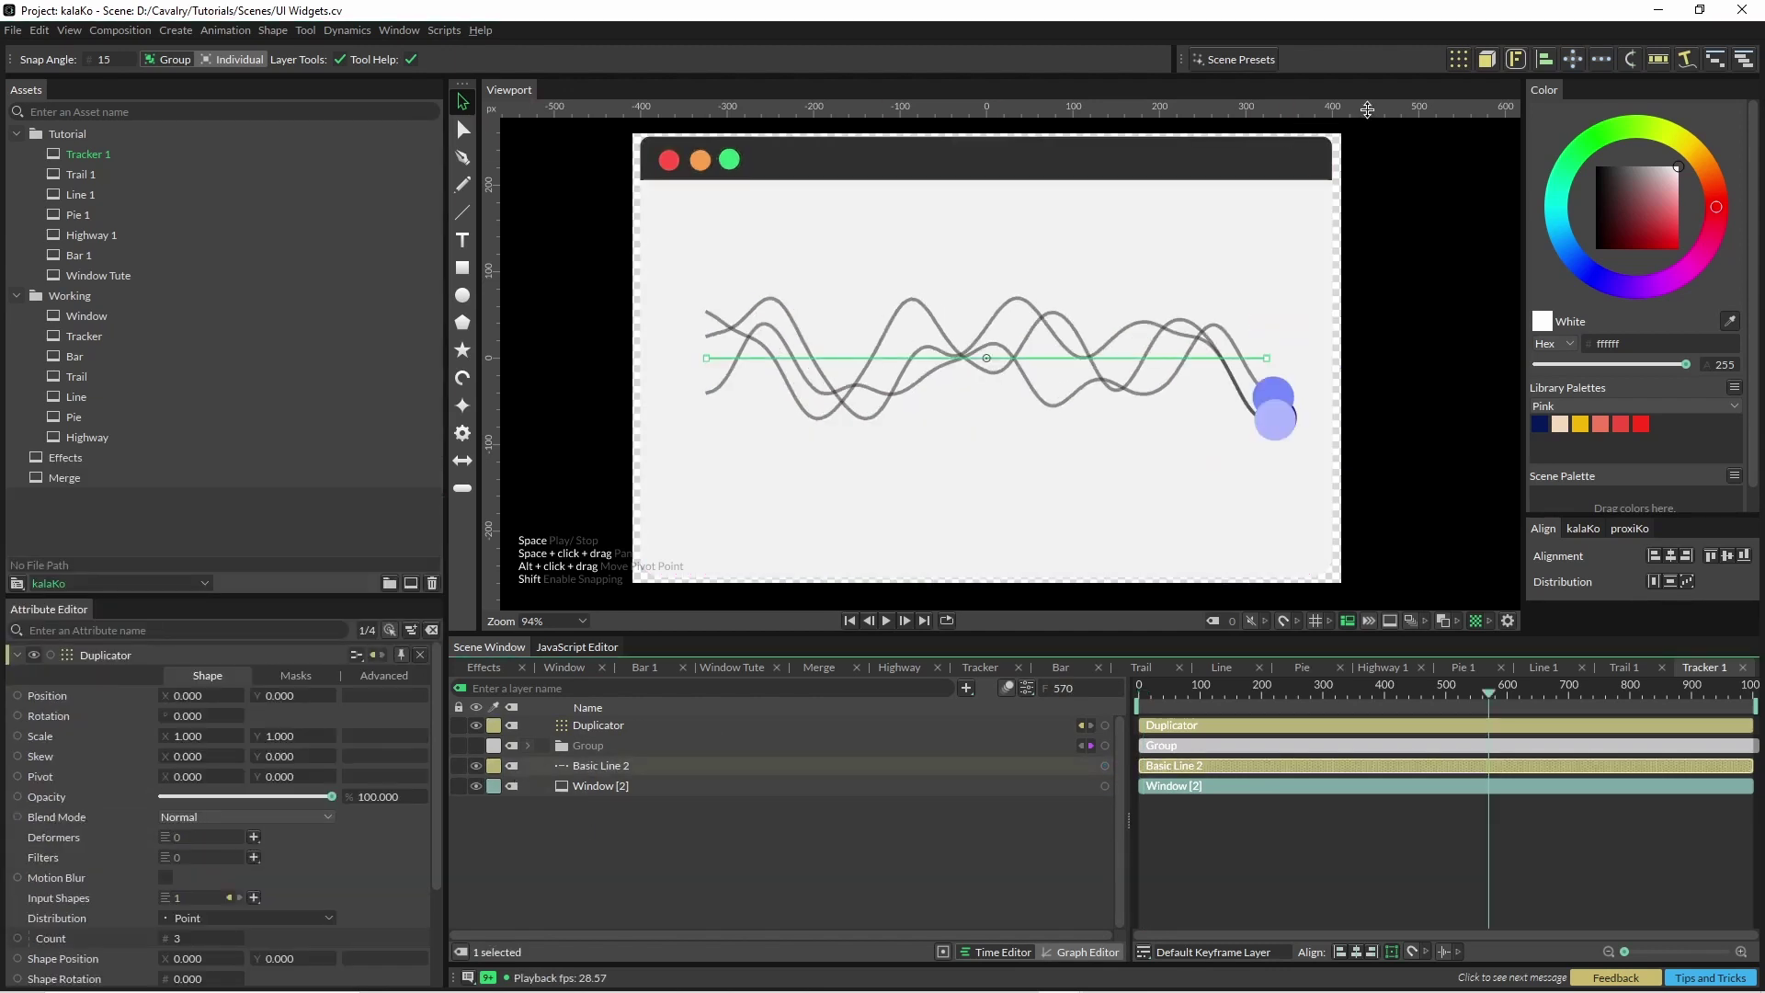
Duplicate Basic Line 2 into 5 vertical Linear copies with size 287
{"action": "left_click", "coordinate": [1459, 60]}
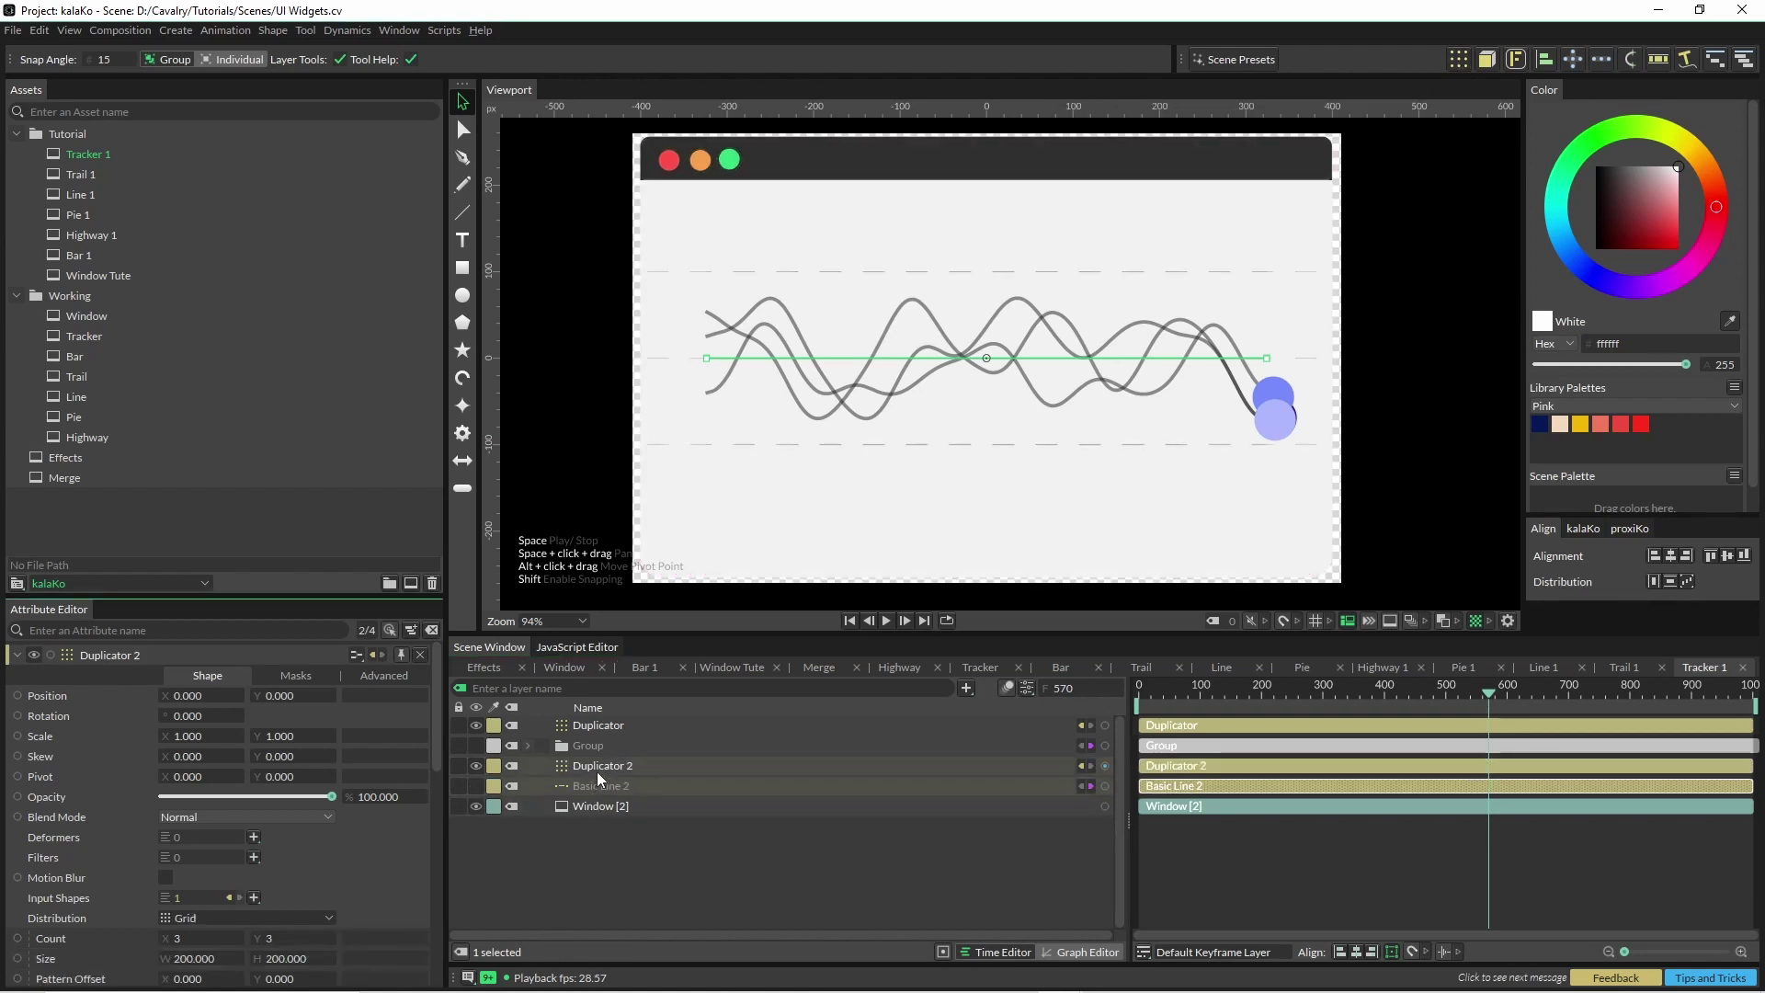
{"action": "left_click", "coordinate": [598, 767]}
{"action": "left_click", "coordinate": [216, 919]}
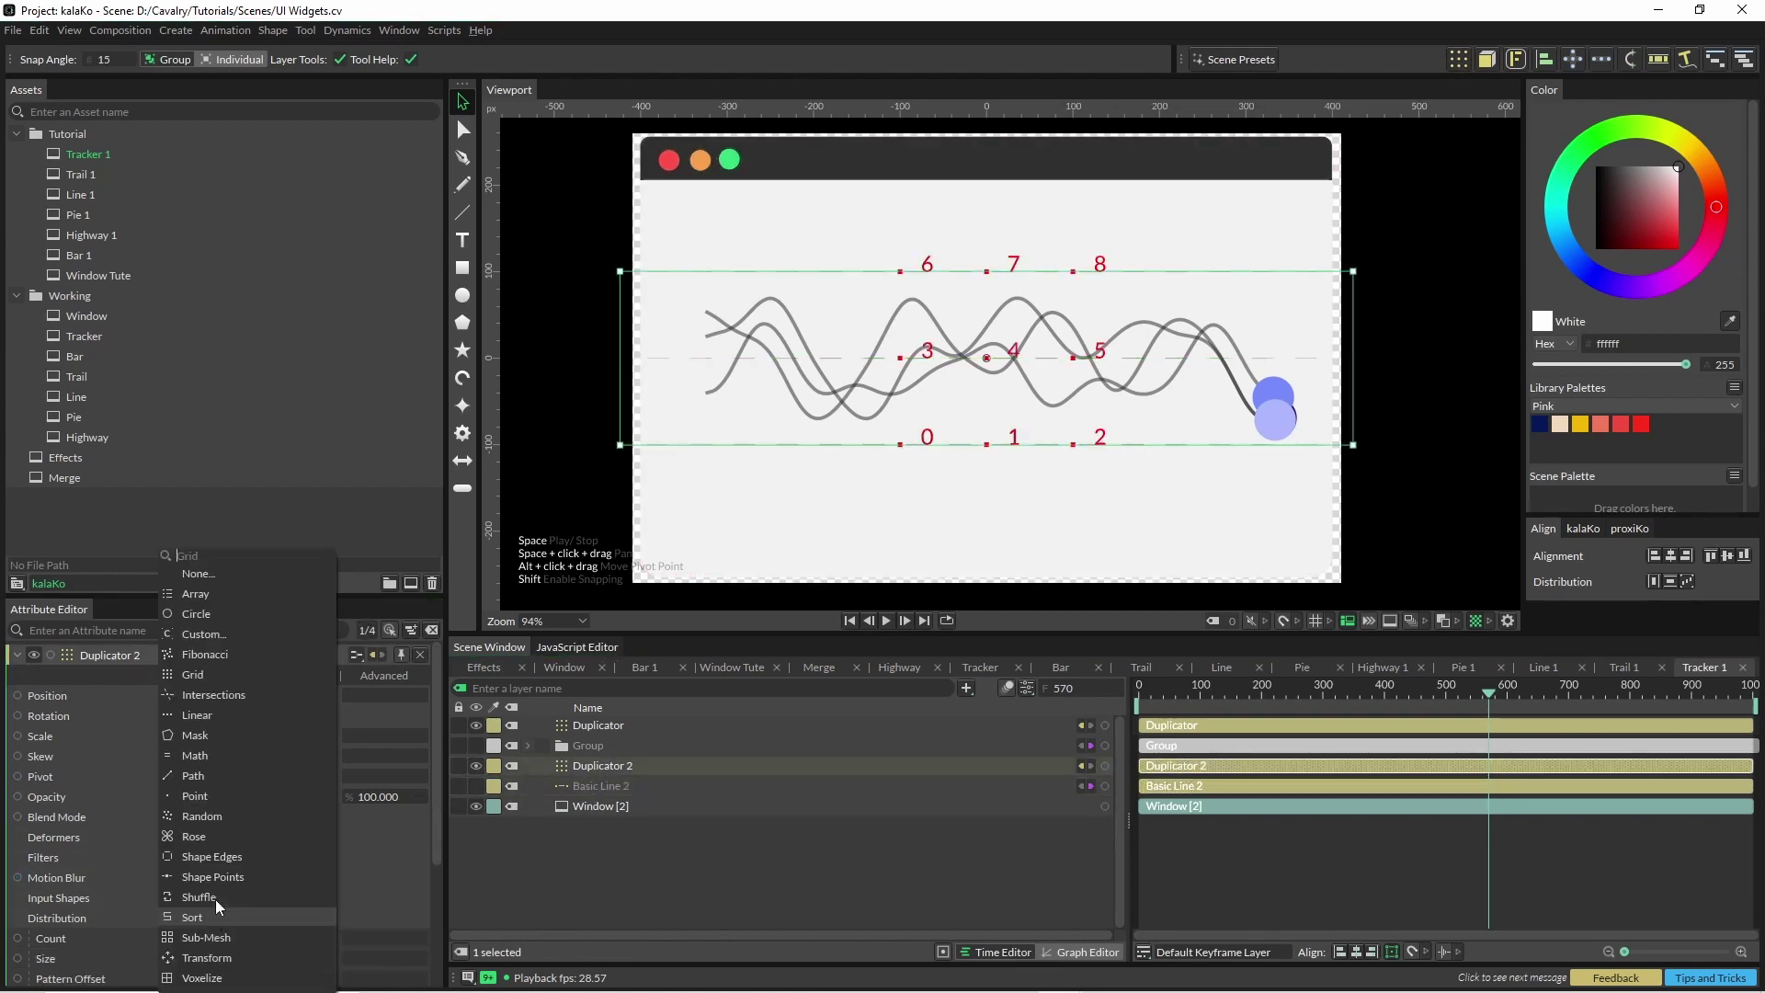
{"action": "left_click", "coordinate": [261, 722]}
{"action": "left_click", "coordinate": [225, 978]}
{"action": "left_click", "coordinate": [217, 980]}
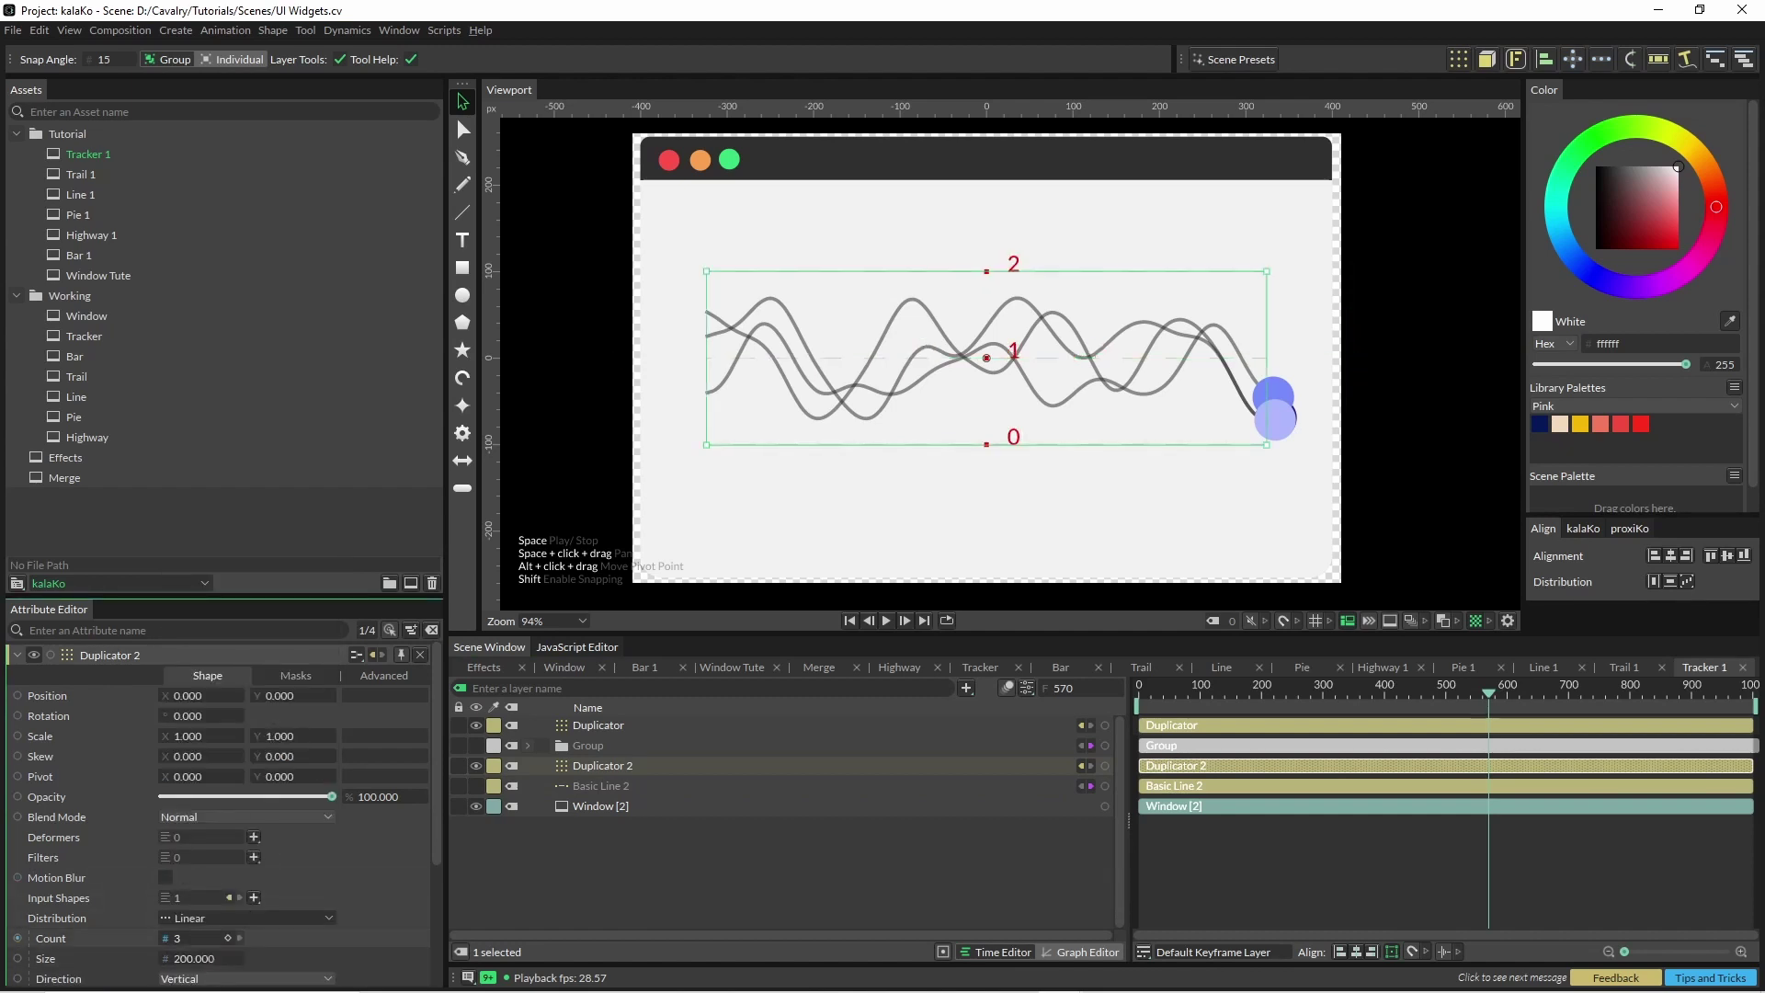
{"action": "type", "text": "5"}
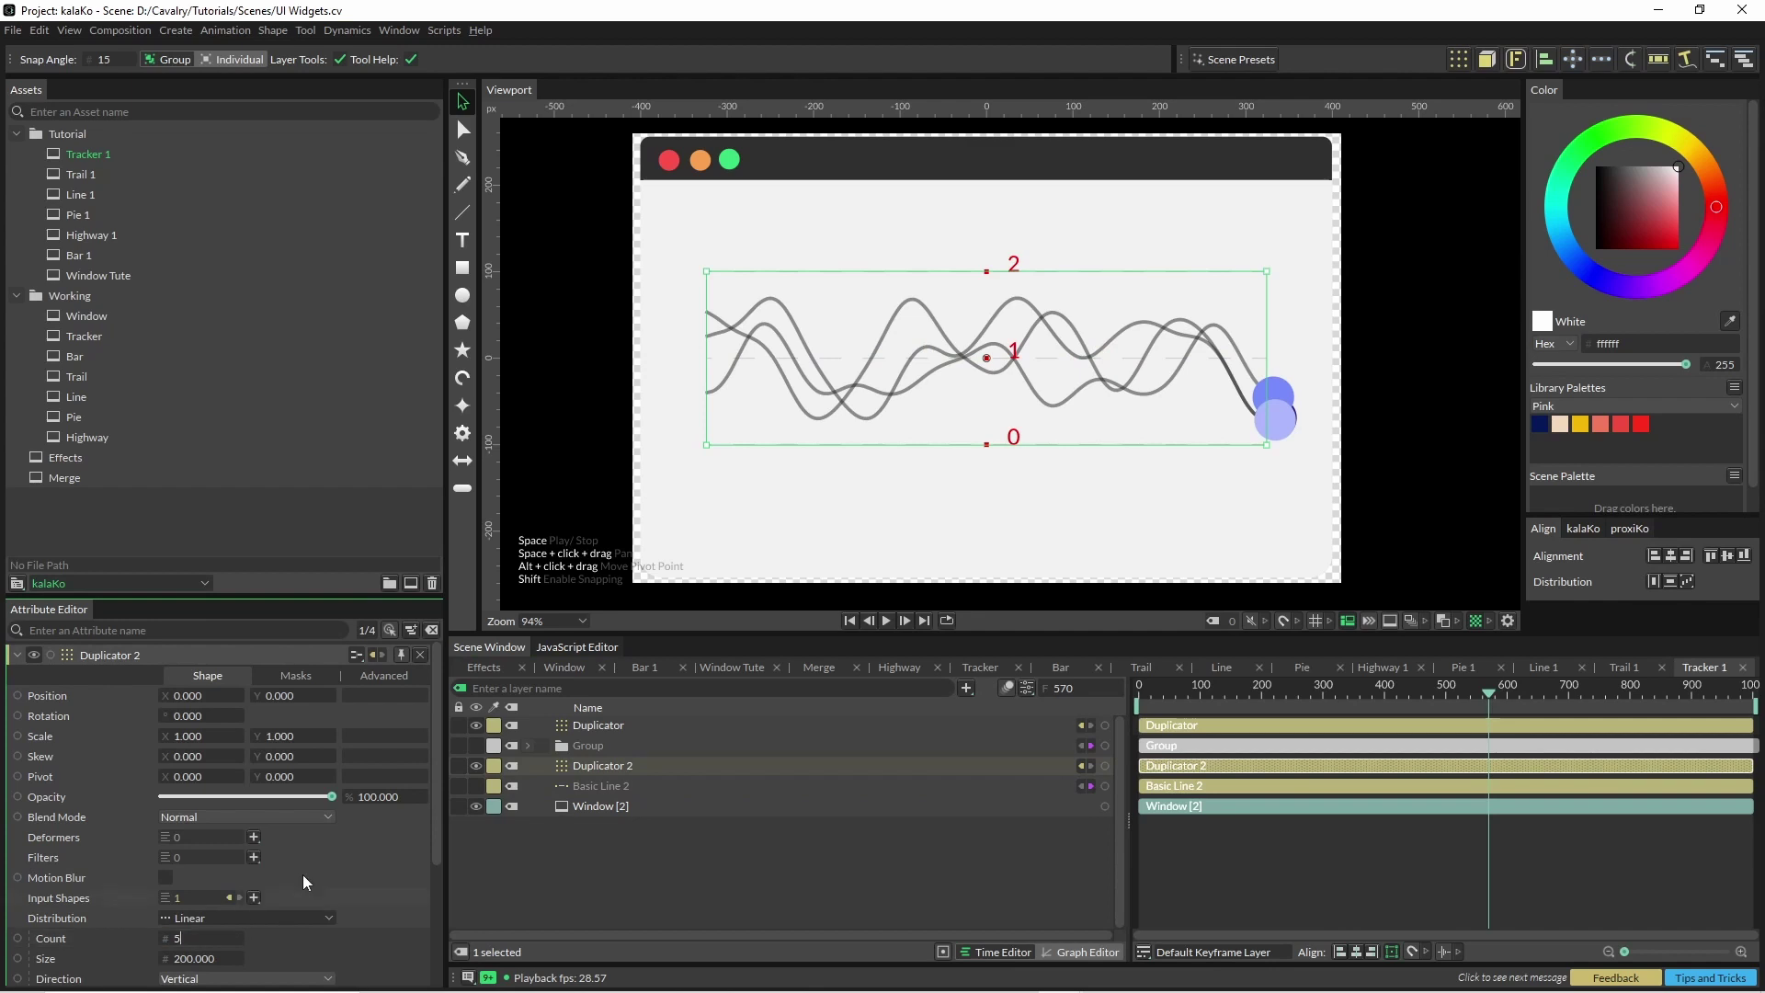
{"action": "left_click", "coordinate": [634, 881]}
{"action": "mouse_move", "coordinate": [198, 958]}
{"action": "left_mouse_down"}
{"action": "mouse_move", "coordinate": [237, 958]}
{"action": "mouse_move", "coordinate": [212, 958]}
{"action": "left_mouse_up"}
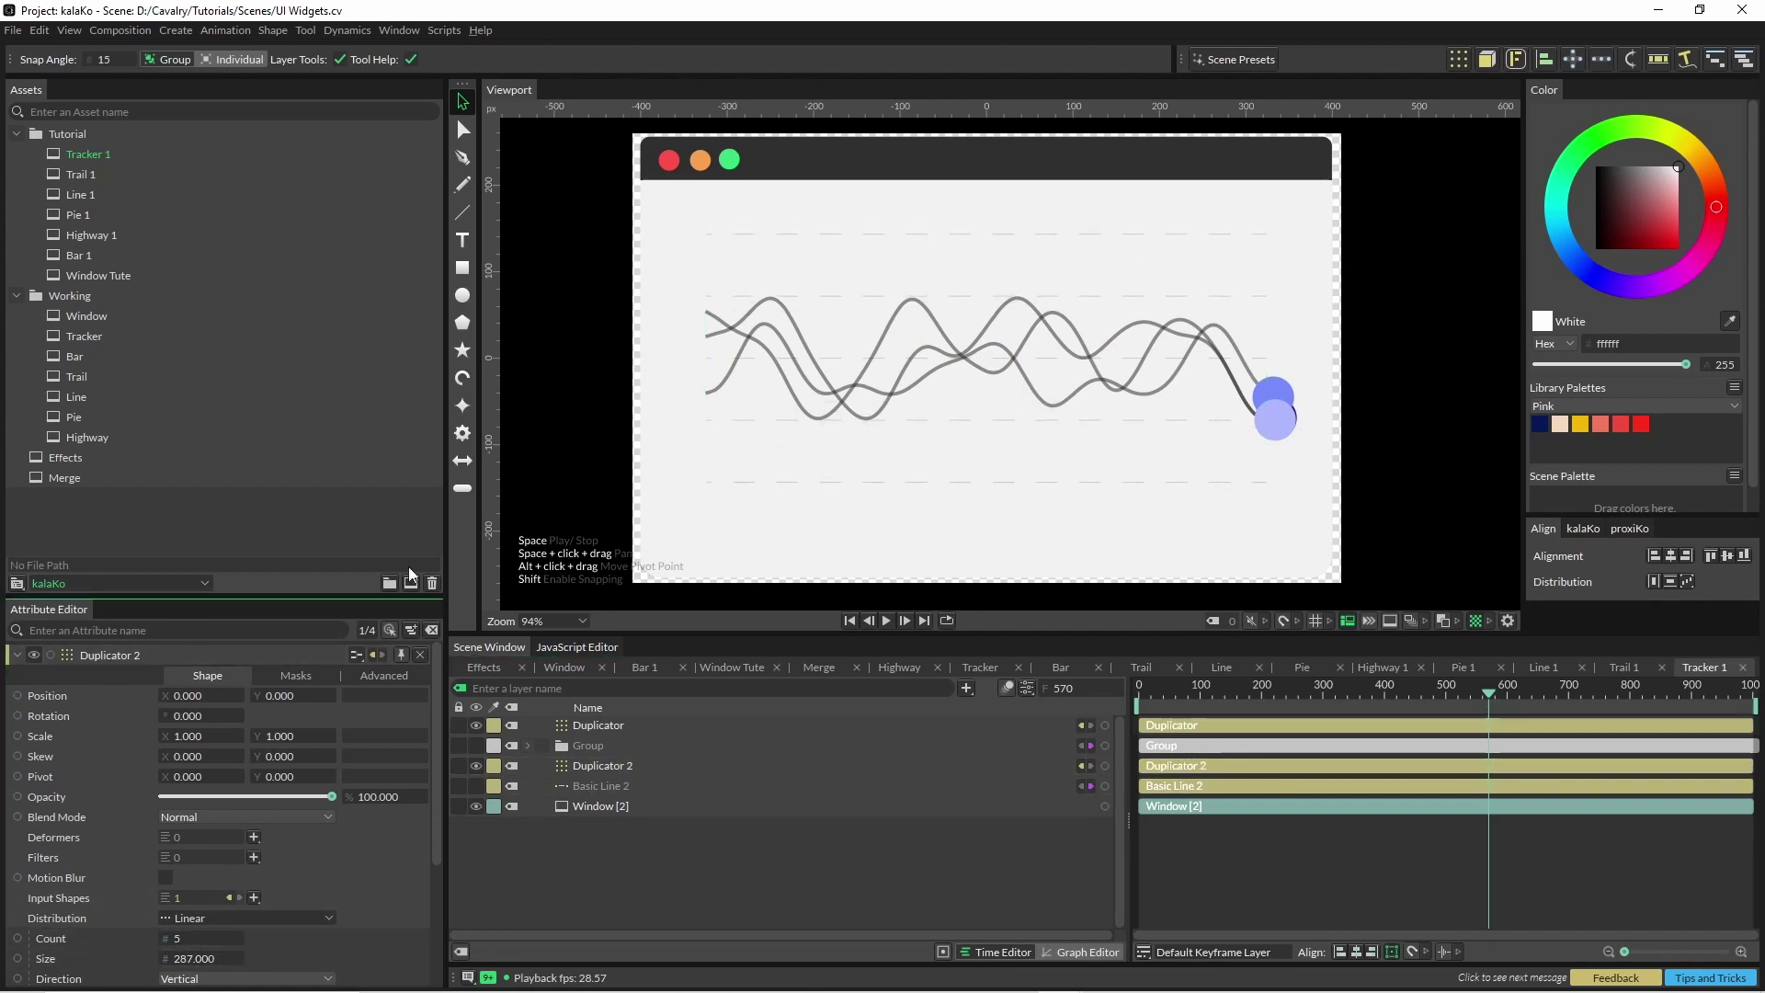
{"action": "key", "text": "space"}
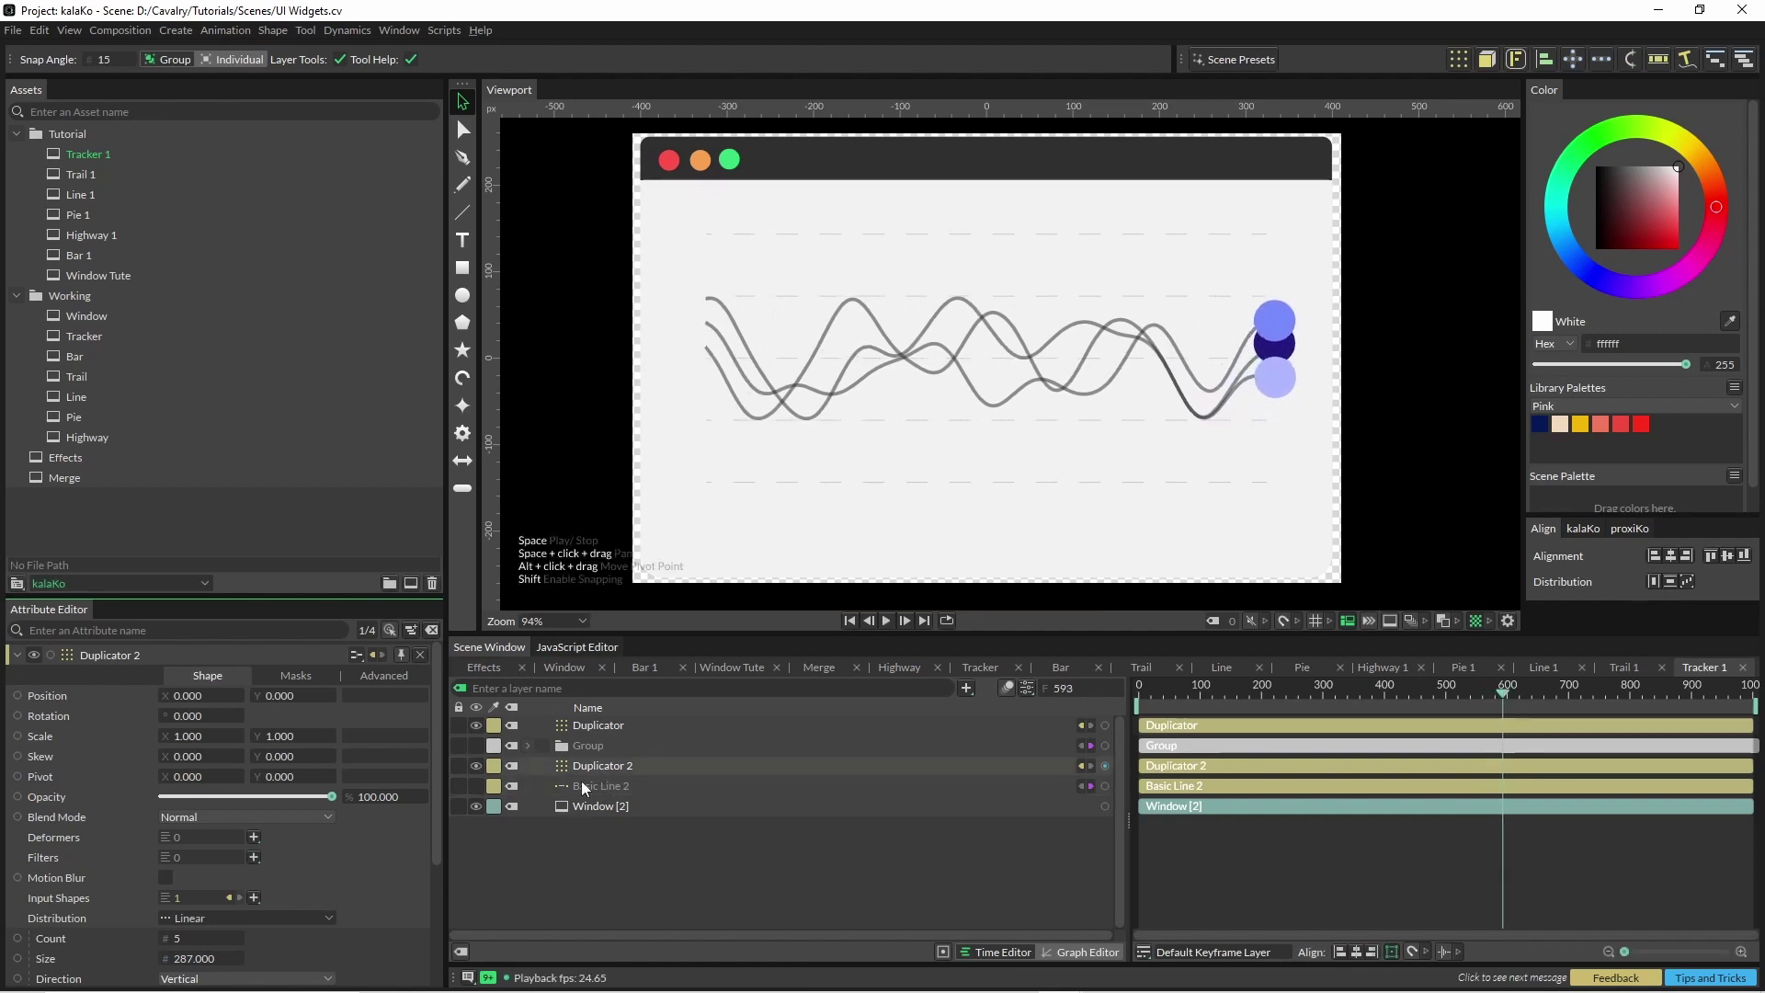
Drive Basic Line 2's Dash Offset with a Frame behaviour of Value 4
{"action": "left_click", "coordinate": [579, 787]}
{"action": "left_click", "coordinate": [221, 676]}
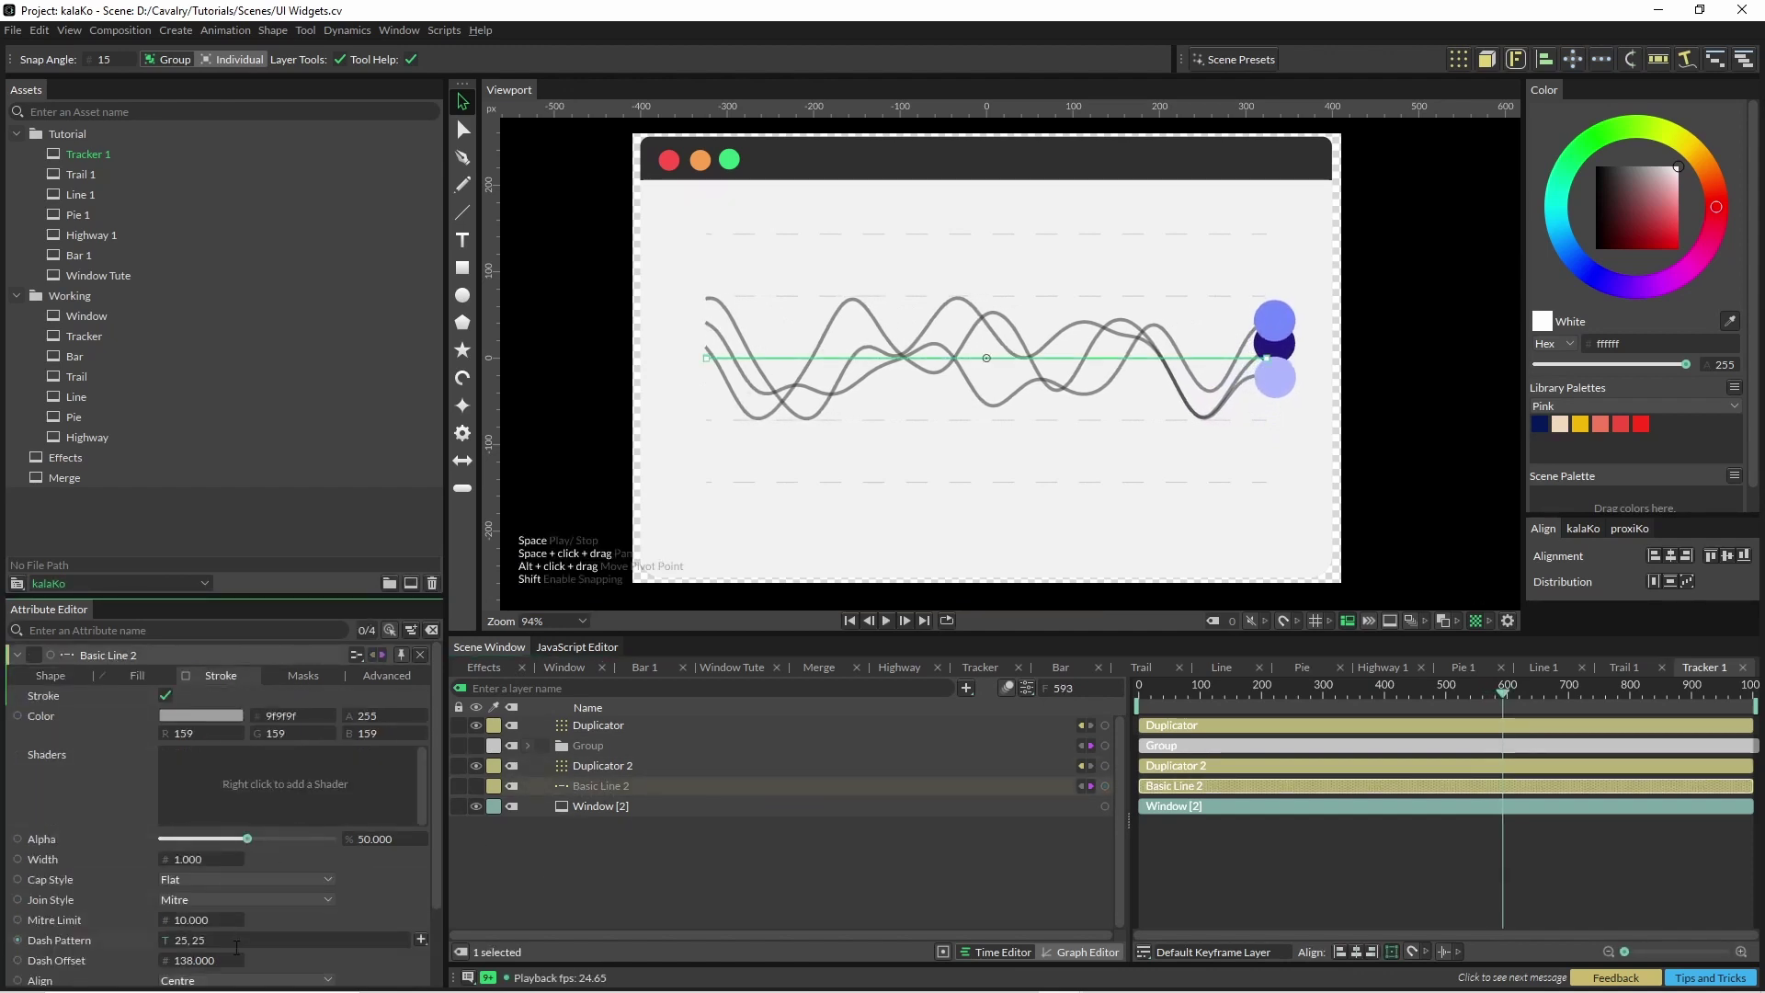
{"action": "scroll", "coordinate": [384, 936], "scroll_direction": "down", "scroll_amount": 1}
{"action": "right_click", "coordinate": [103, 915]}
{"action": "mouse_move", "coordinate": [207, 699]}
{"action": "left_click", "coordinate": [405, 680]}
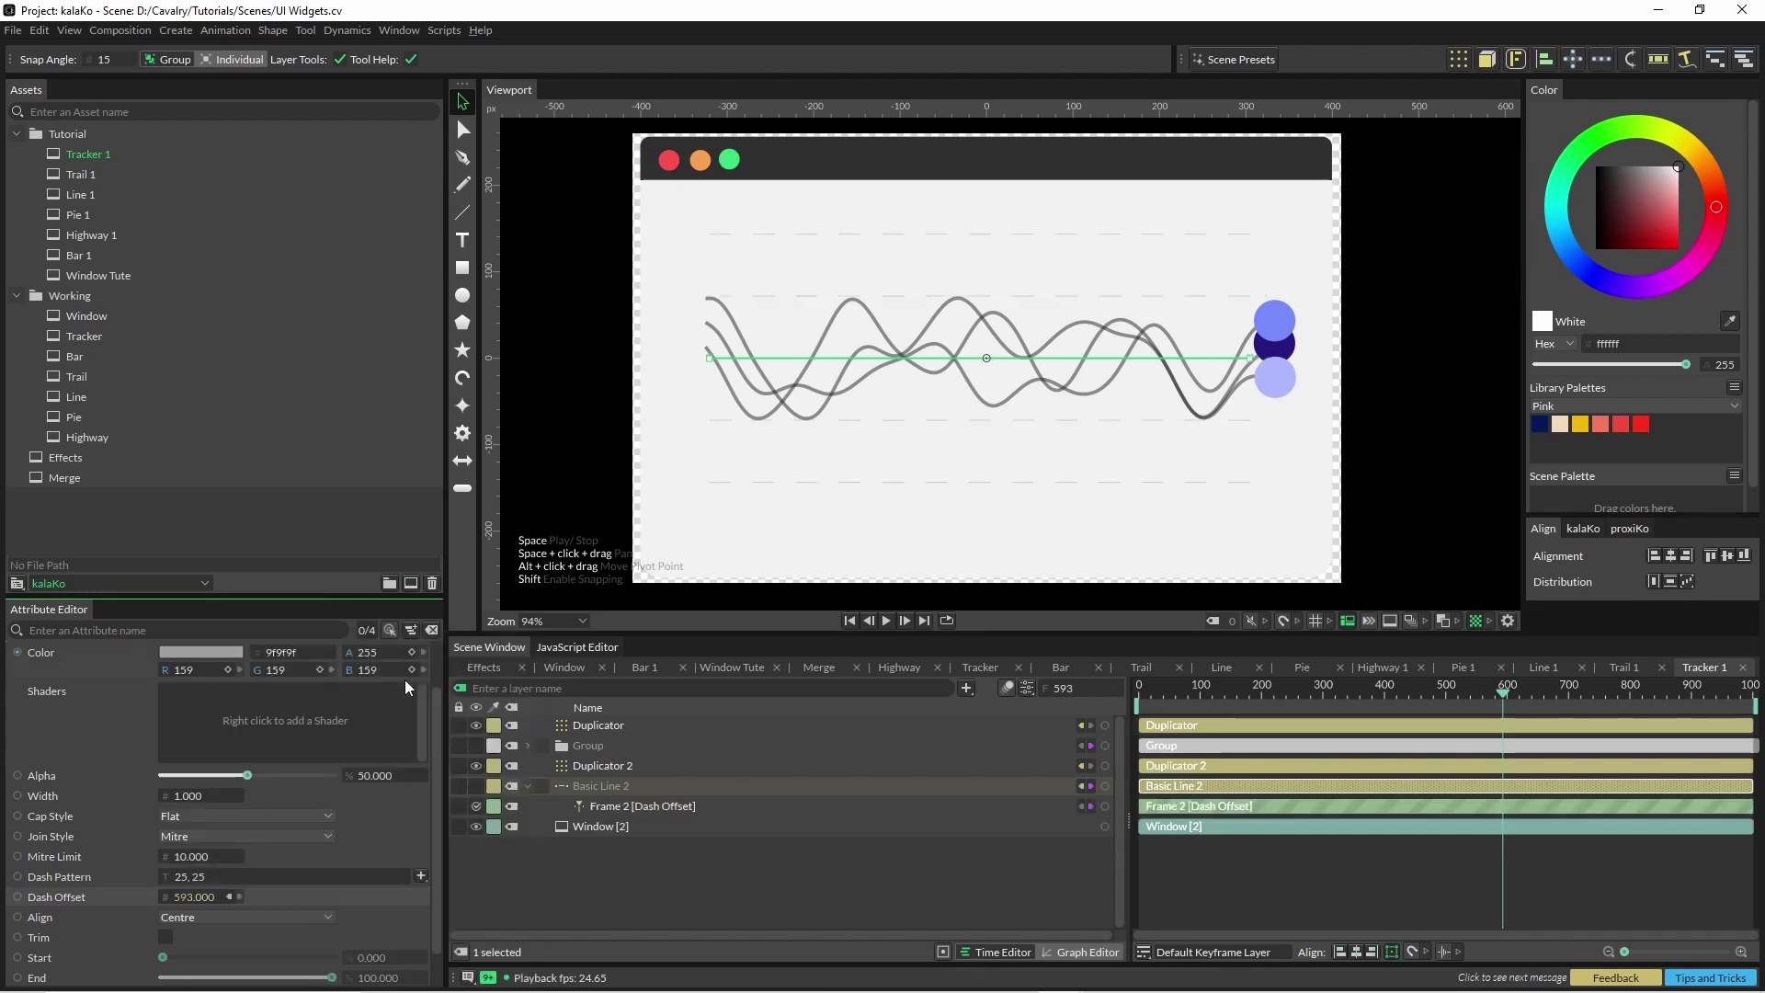
{"action": "left_click", "coordinate": [579, 807]}
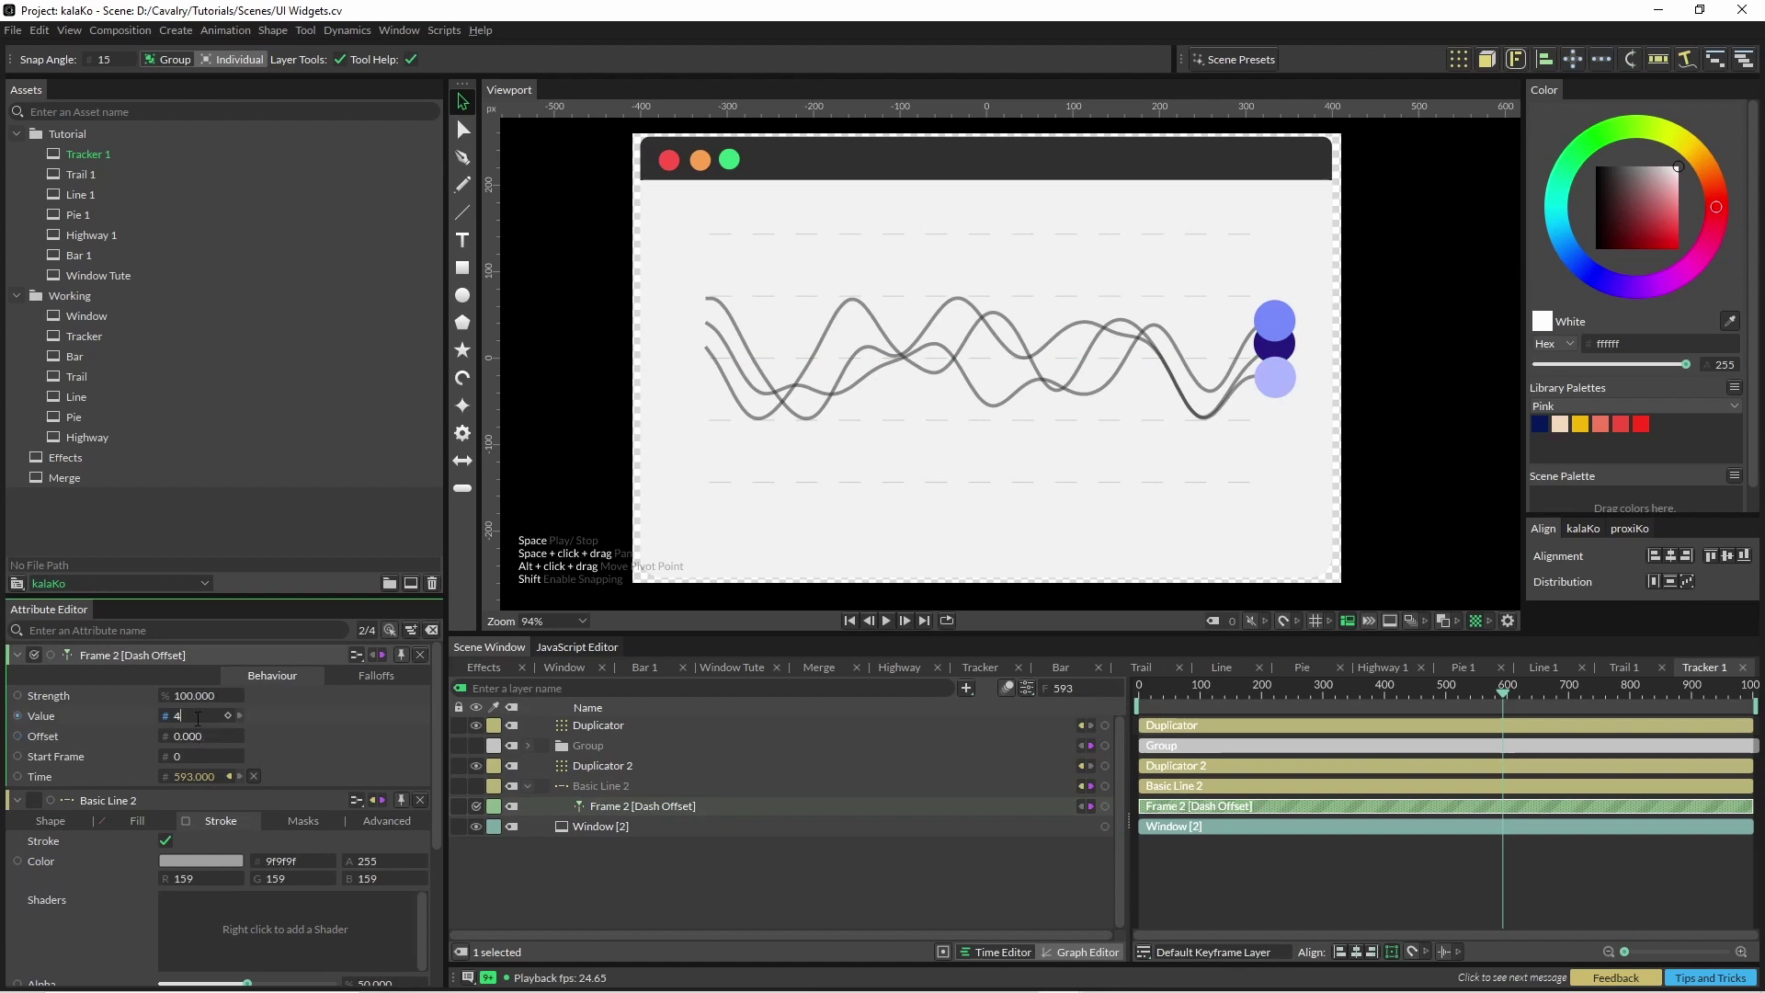
{"action": "left_click", "coordinate": [600, 786]}
{"action": "left_click", "coordinate": [614, 460]}
{"action": "key", "text": "space"}
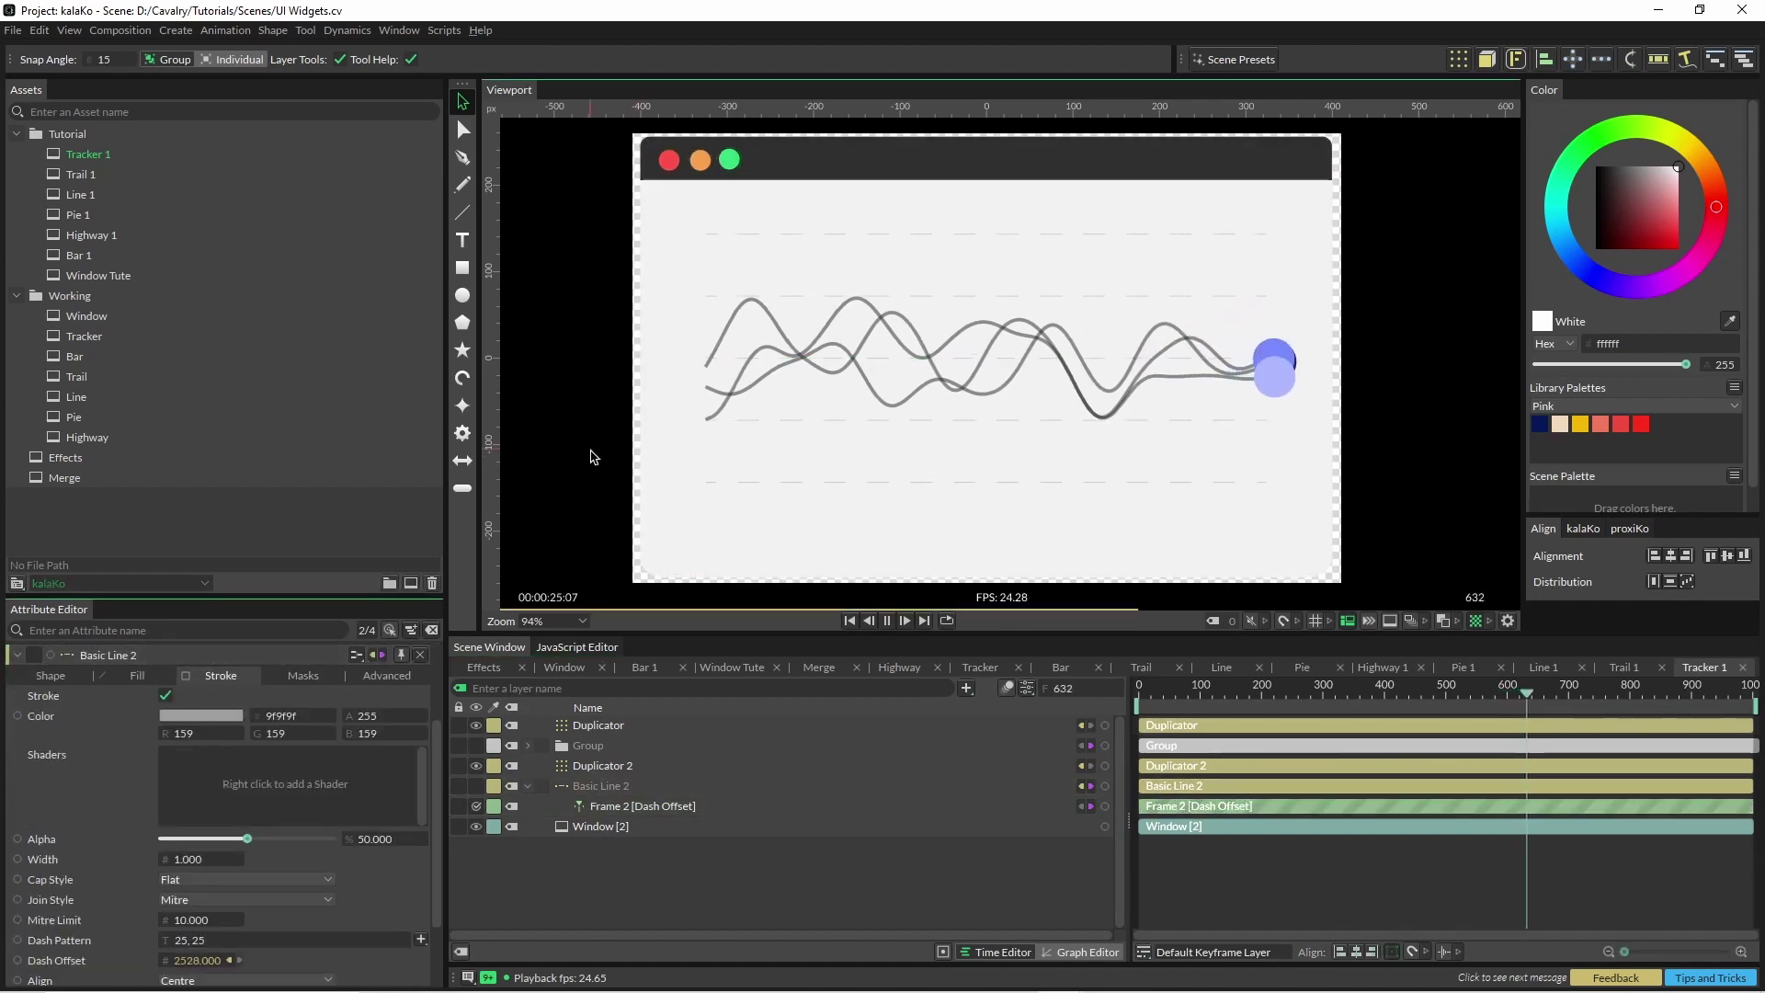